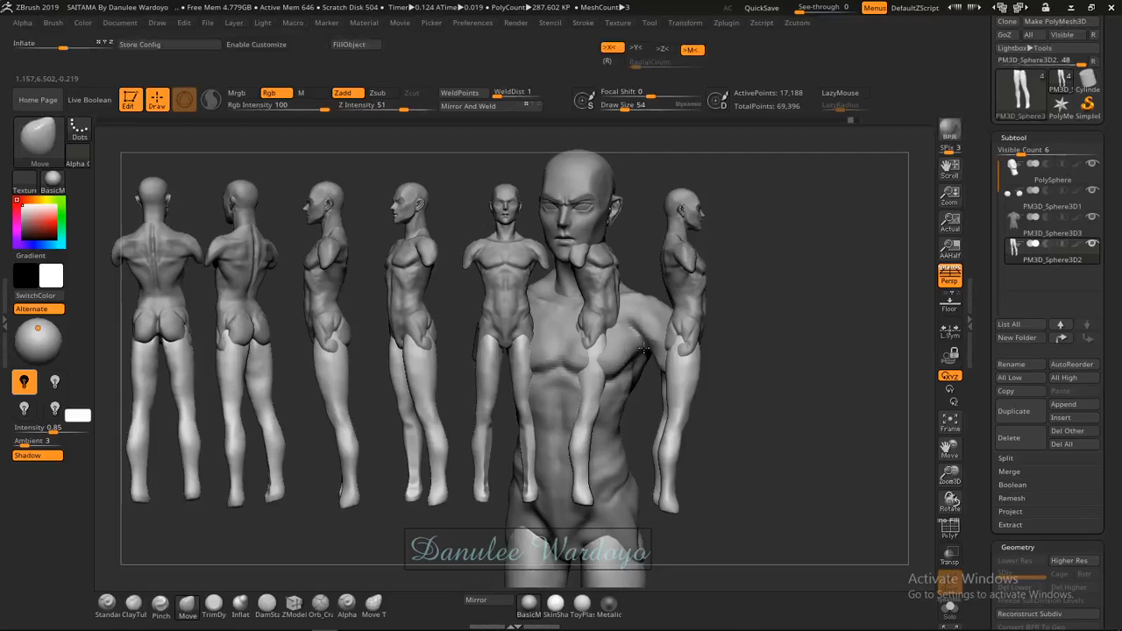
Clear the stray figure copies from the canvas, leaving only the editable figure, and check it from several angles.
left_click_drag(644, 351, 646, 408)
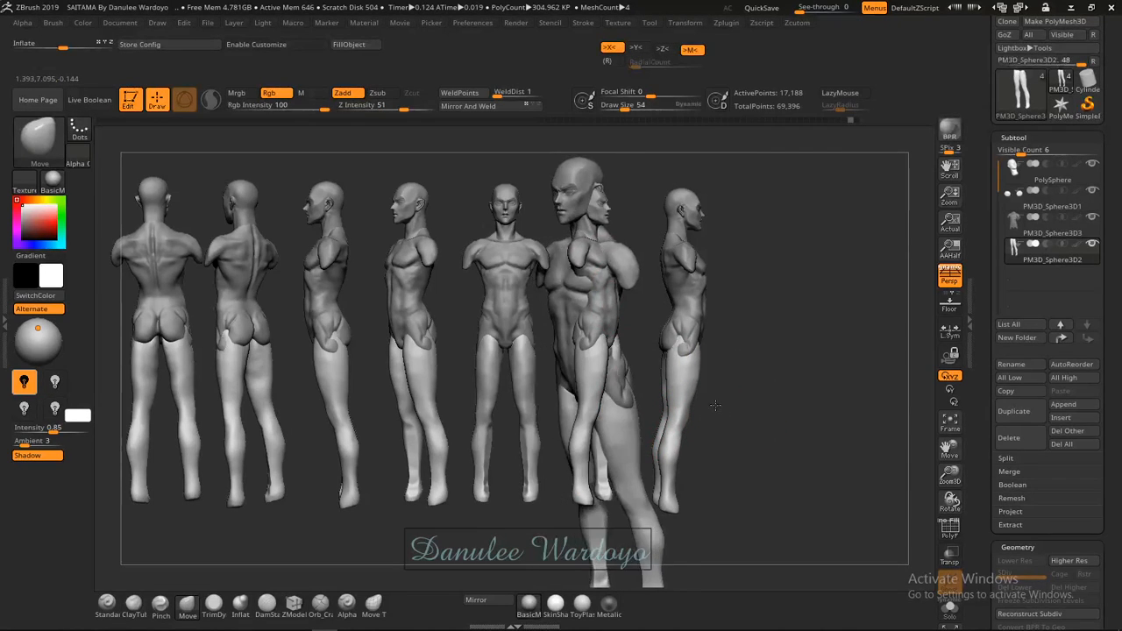
left_click_drag(715, 405, 736, 393)
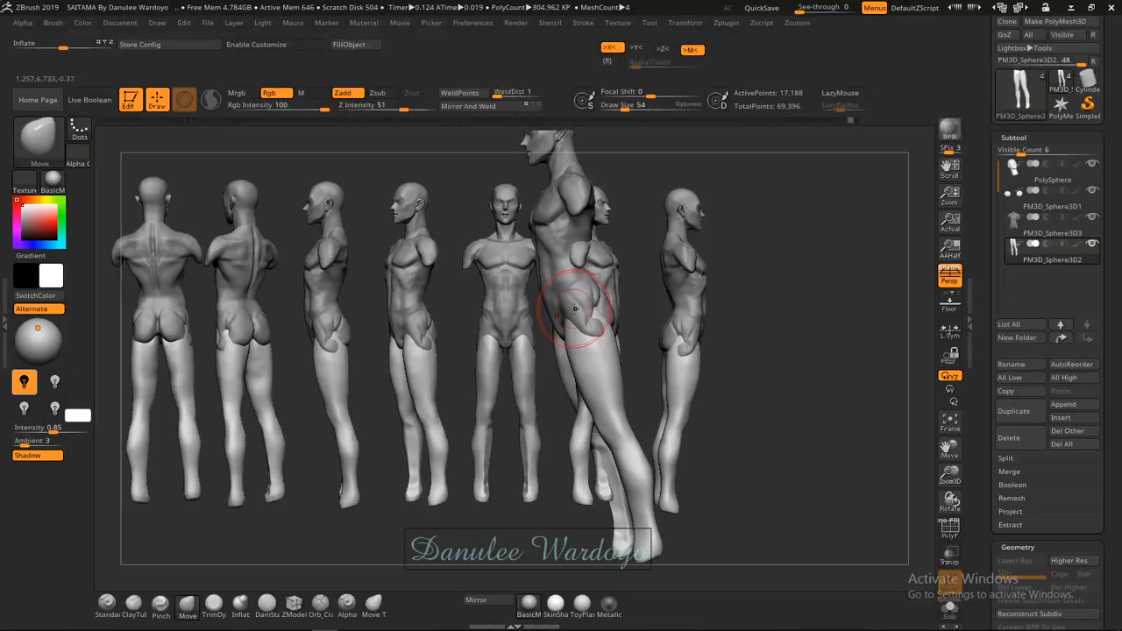
key("ctrl")
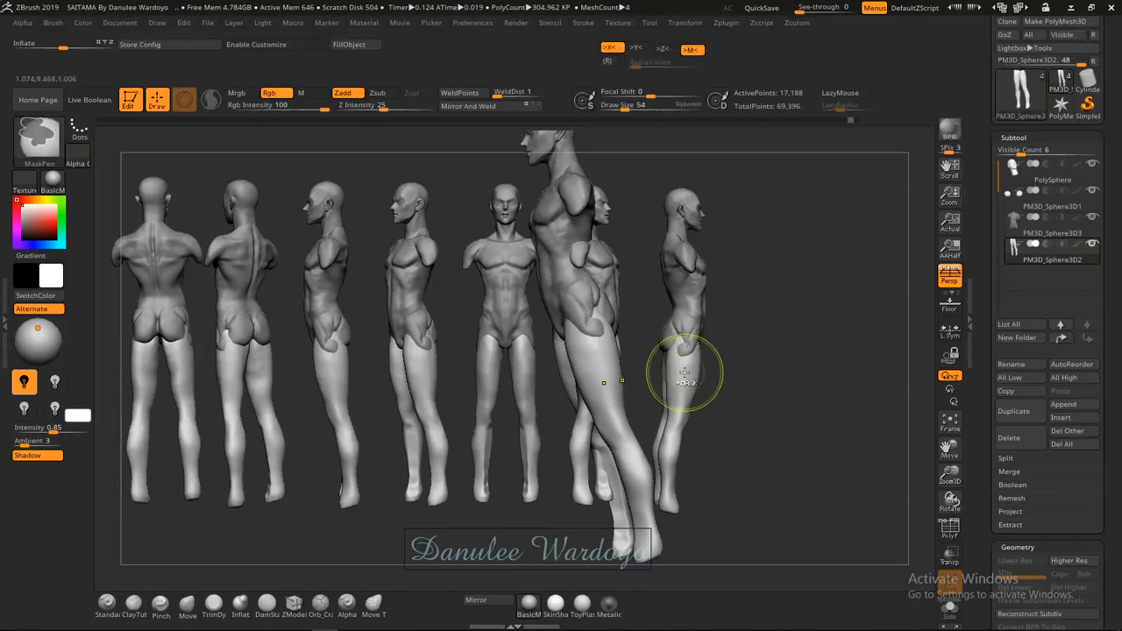
key("ctrl+n")
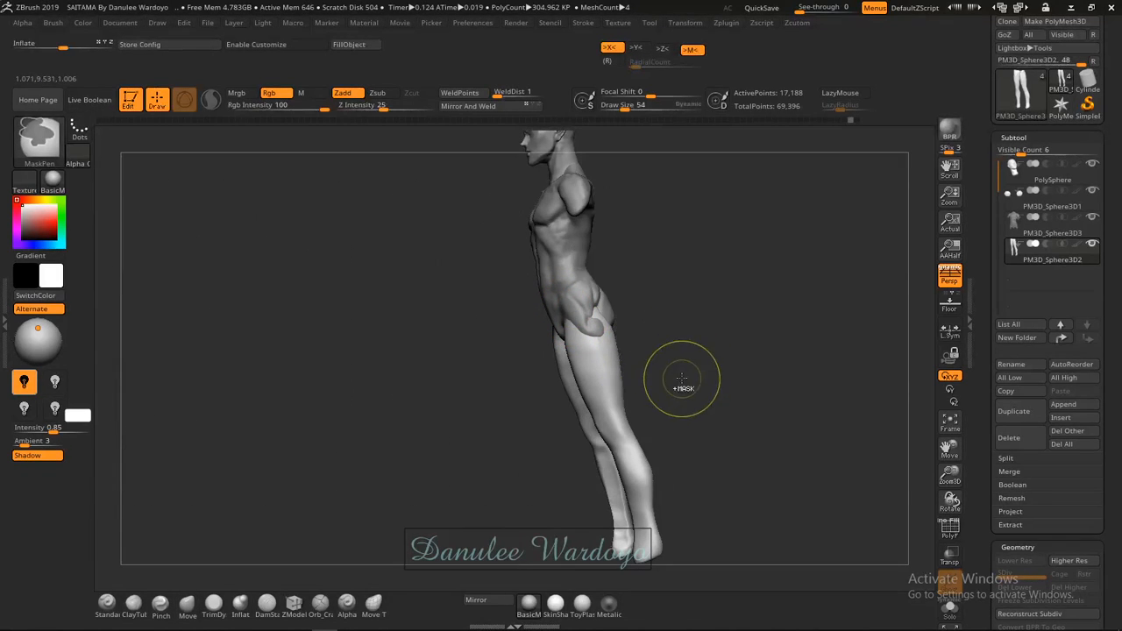
left_click_drag(670, 311, 705, 292)
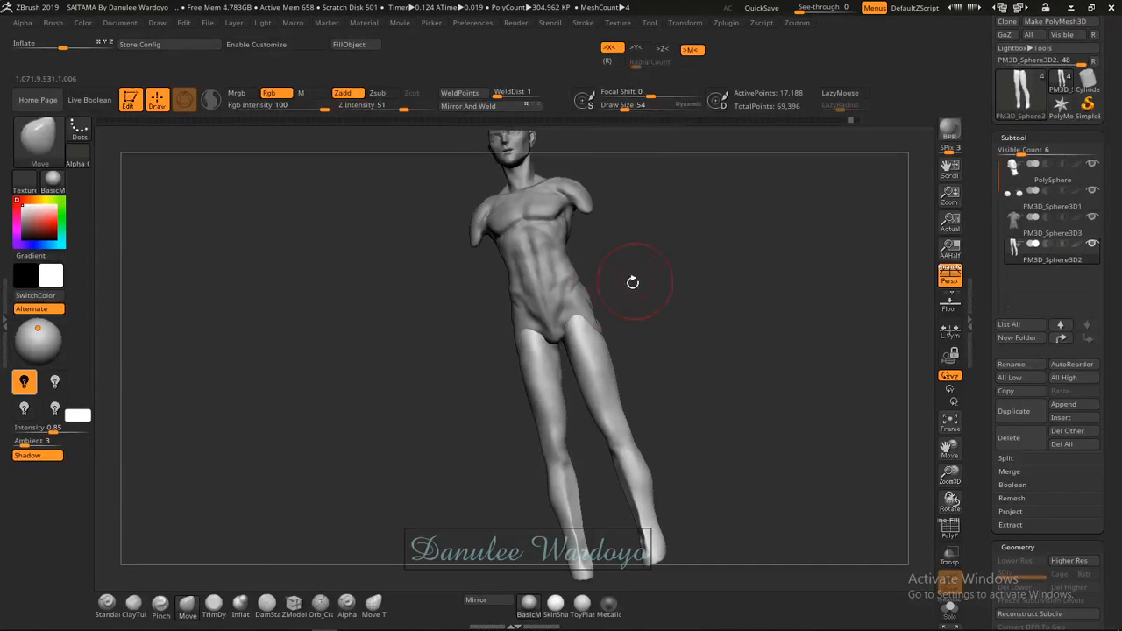
left_click_drag(655, 340, 699, 281)
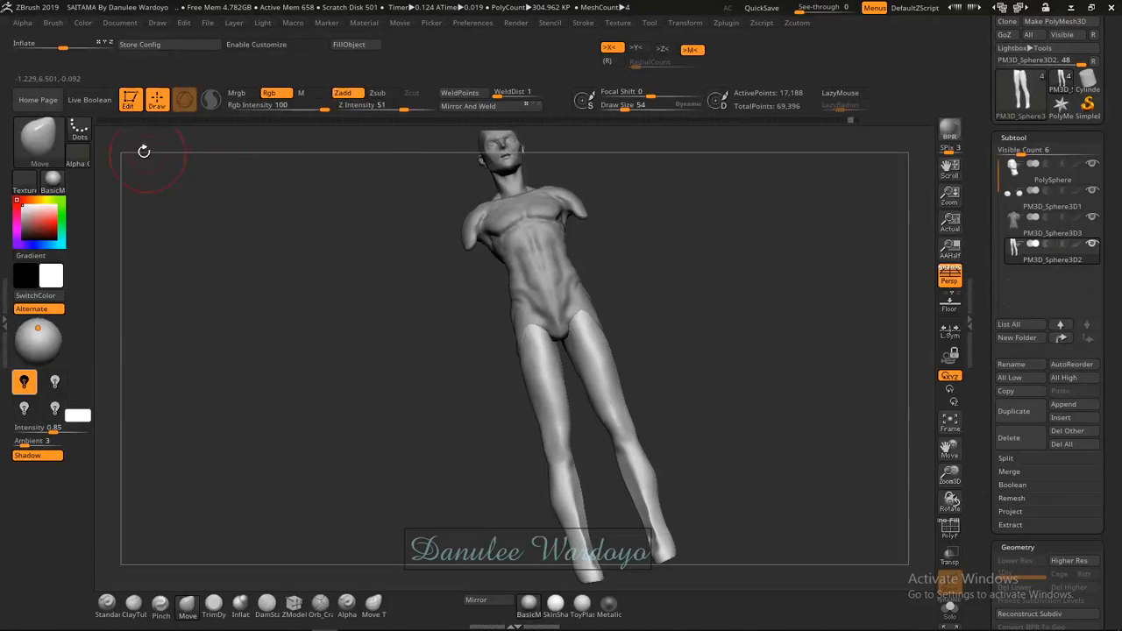
Turn off Edit mode and draw many copies of the figure at varied sizes and angles across the canvas.
left_click(128, 103)
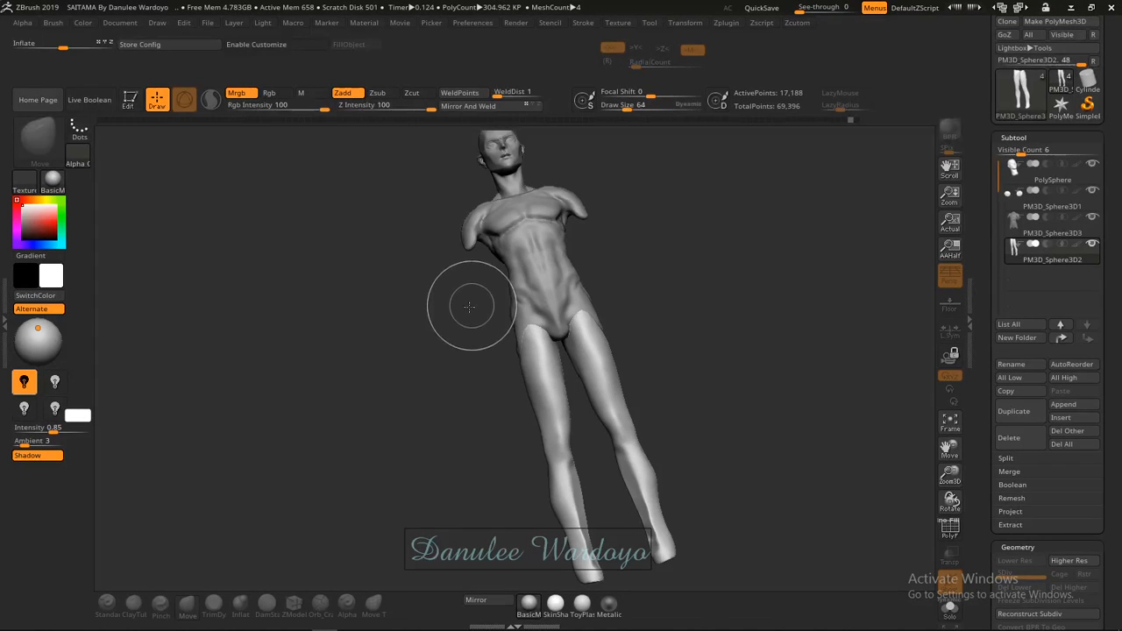
left_click_drag(468, 306, 456, 328)
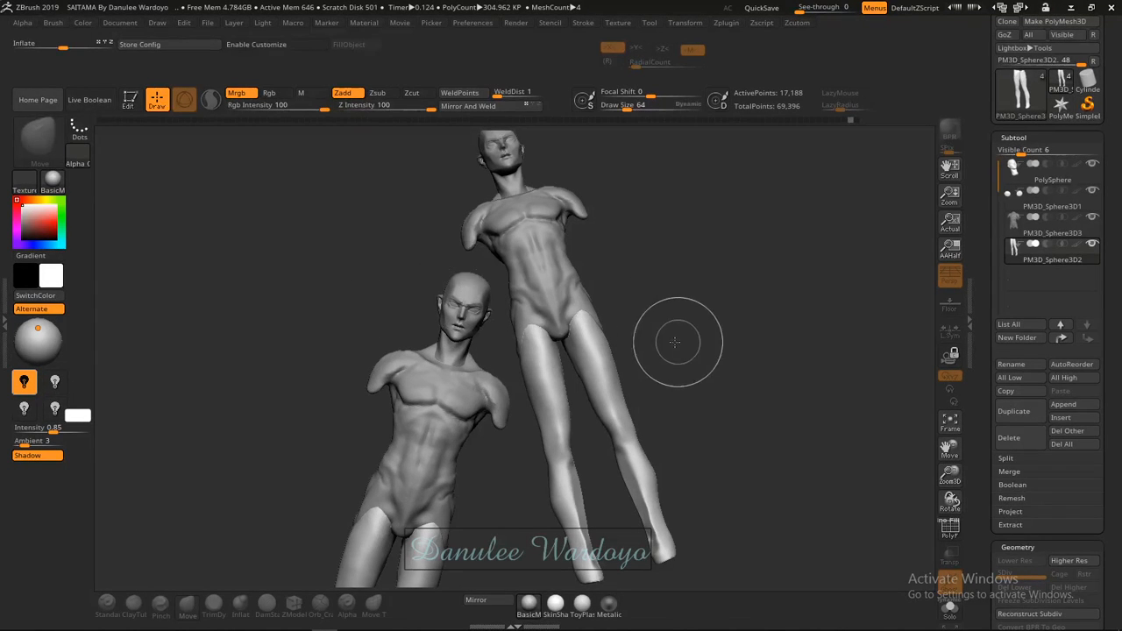
left_click_drag(638, 318, 710, 377)
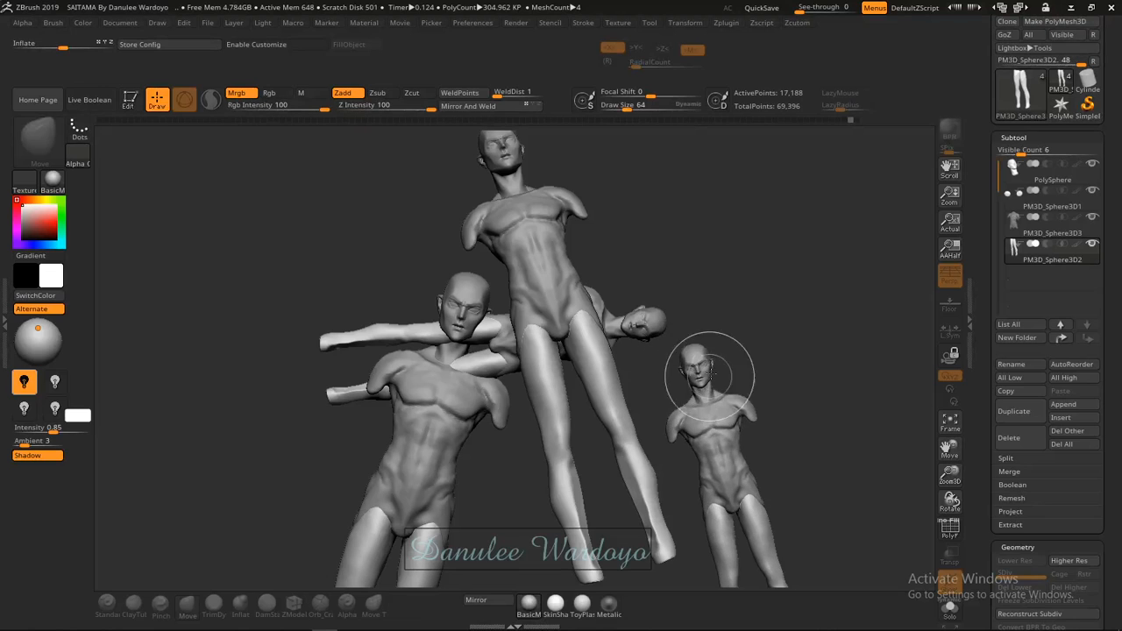
left_click_drag(725, 303, 725, 318)
left_click_drag(654, 252, 656, 282)
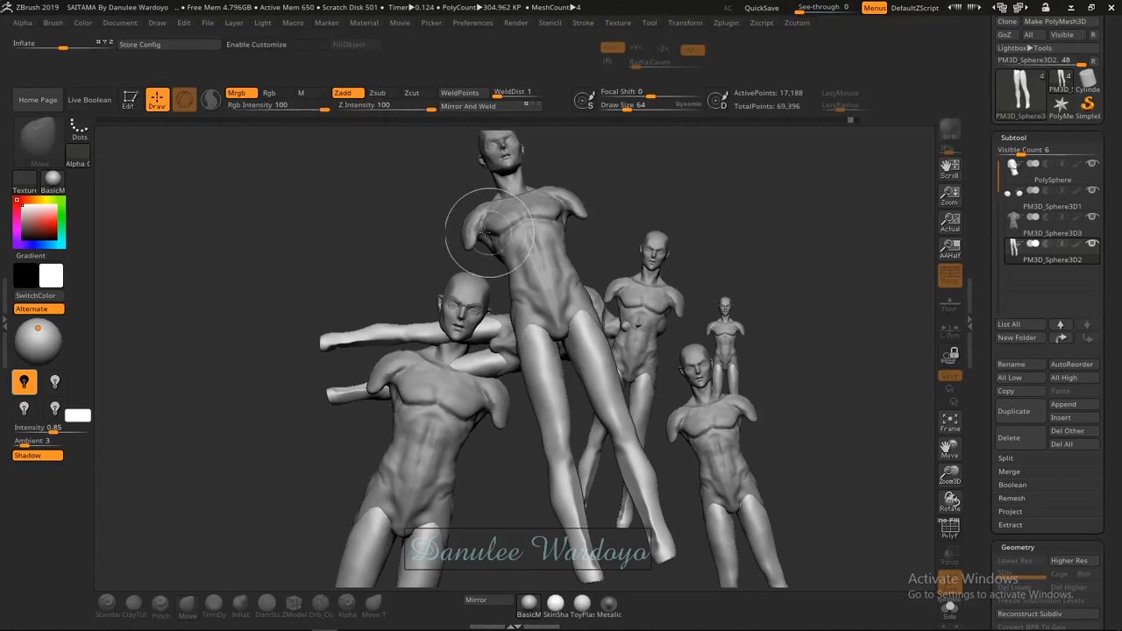
left_click_drag(440, 230, 436, 251)
left_click_drag(354, 280, 361, 298)
left_click_drag(511, 294, 501, 307)
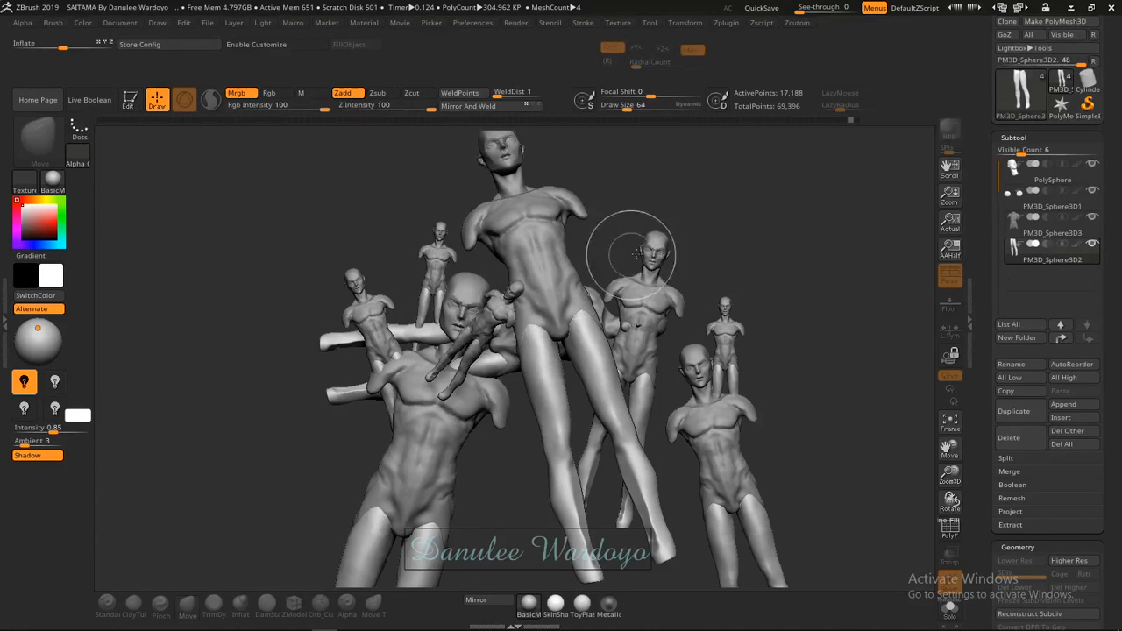
left_click_drag(633, 254, 637, 276)
left_click_drag(752, 272, 765, 306)
left_click_drag(583, 332, 575, 344)
left_click_drag(377, 399, 385, 433)
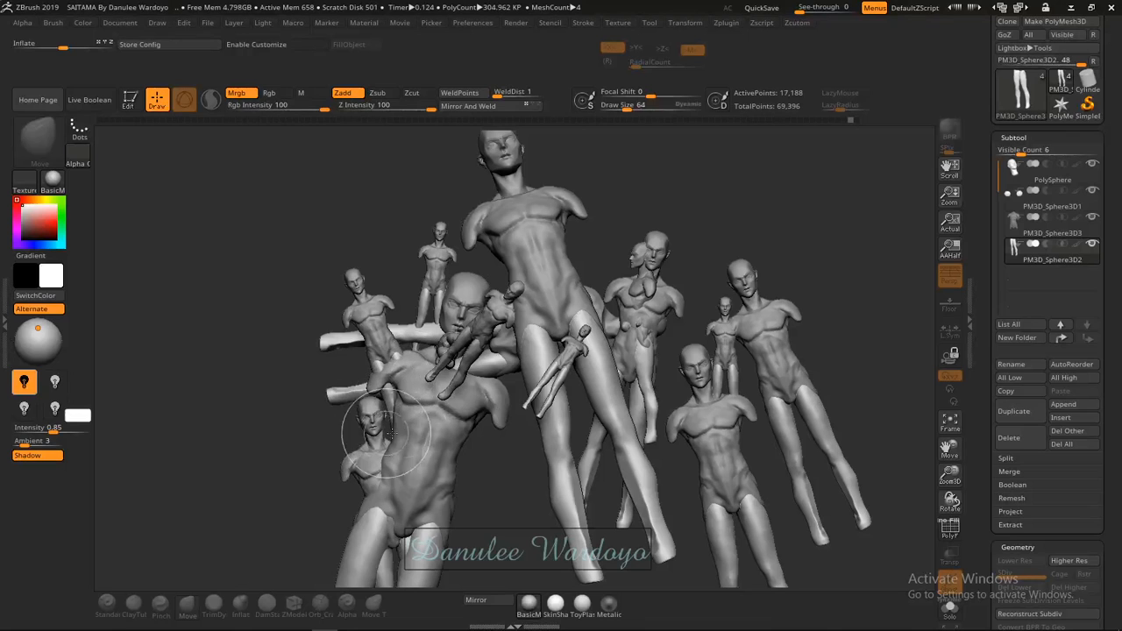
left_click_drag(476, 438, 510, 449)
left_click_drag(593, 393, 647, 363)
left_click_drag(719, 264, 738, 275)
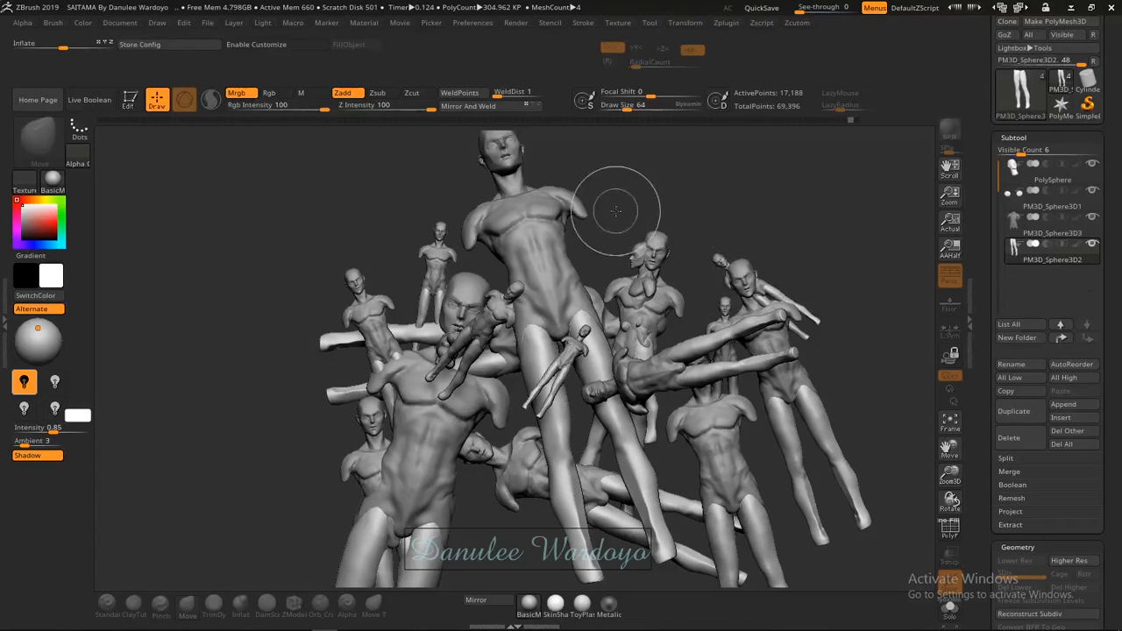
left_click_drag(616, 212, 623, 246)
mouse_move(520, 263)
left_mouse_down()
mouse_move(553, 305)
mouse_move(528, 291)
left_mouse_up()
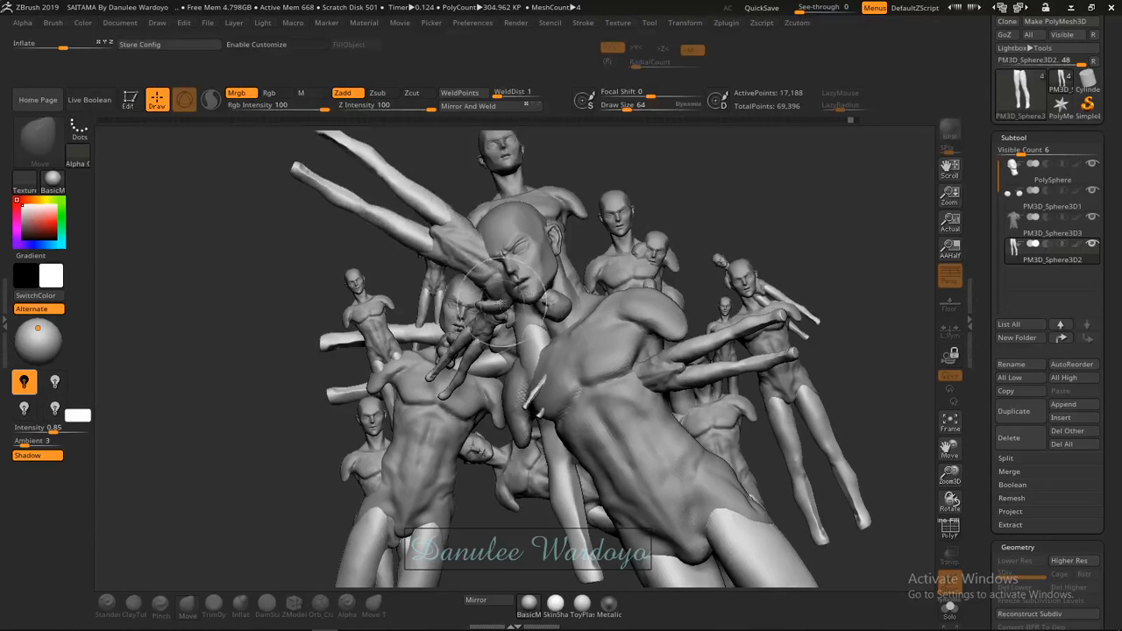
left_click_drag(348, 318, 298, 286)
mouse_move(312, 396)
left_mouse_down()
mouse_move(332, 405)
mouse_move(315, 442)
left_mouse_up()
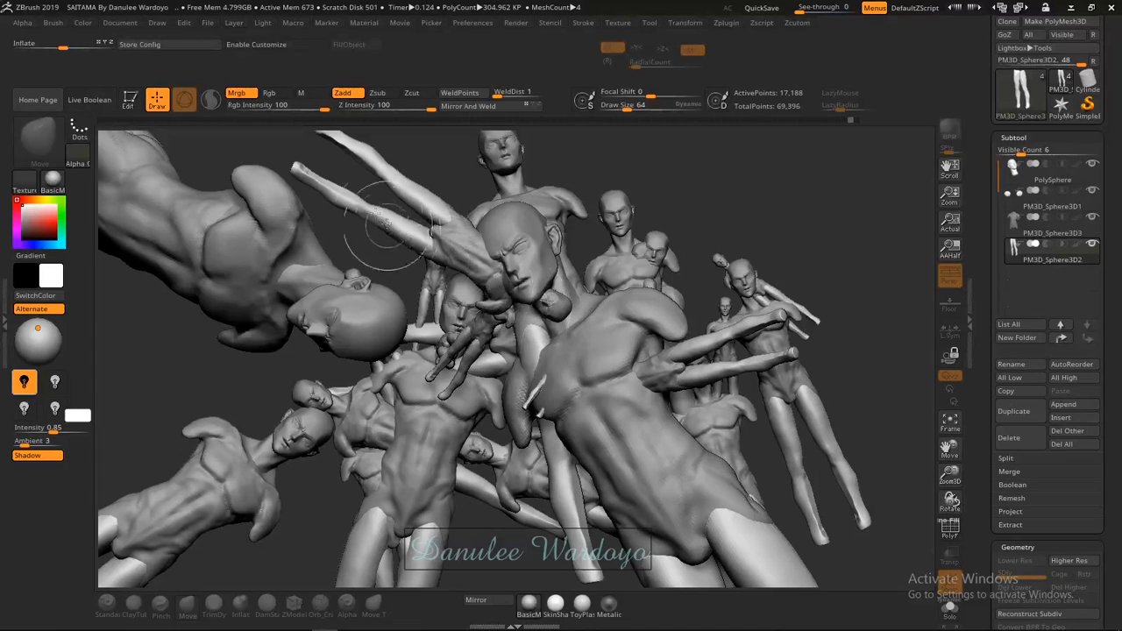
Return the last drawn figure to Edit mode and clear all its dropped copies from the canvas.
key("ctrl+z")
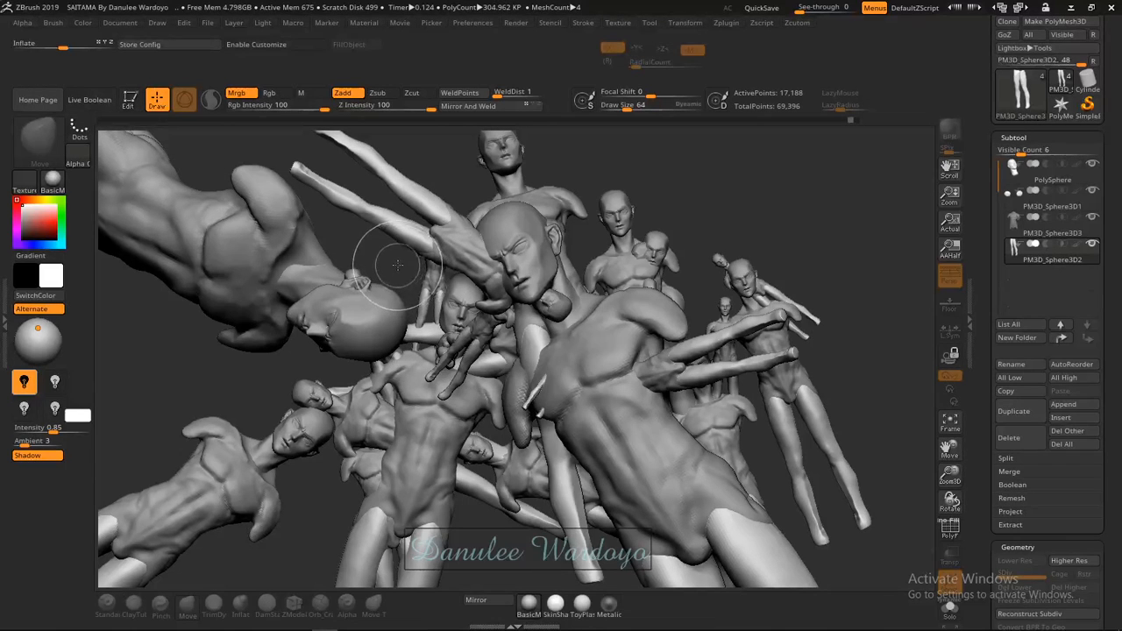
key("t")
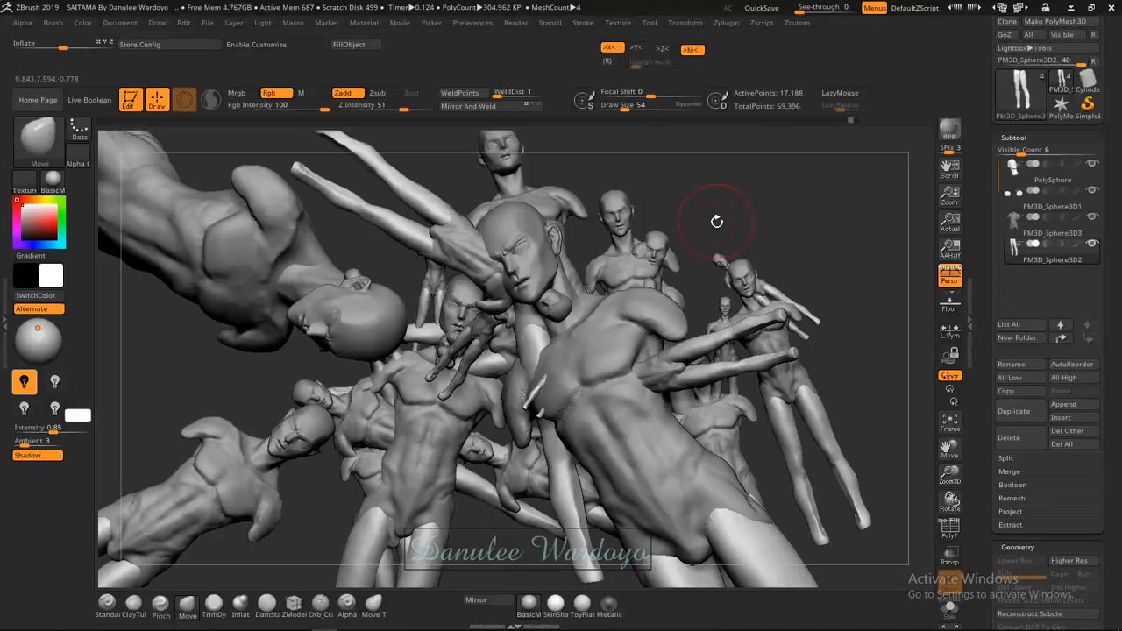
key("ctrl")
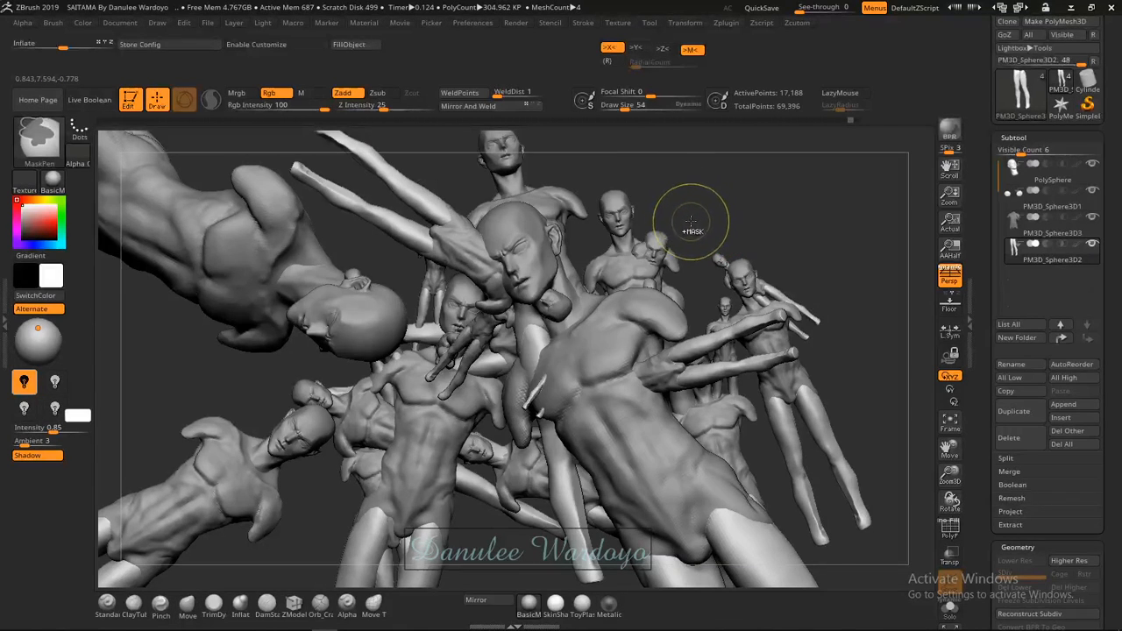
key("ctrl+n")
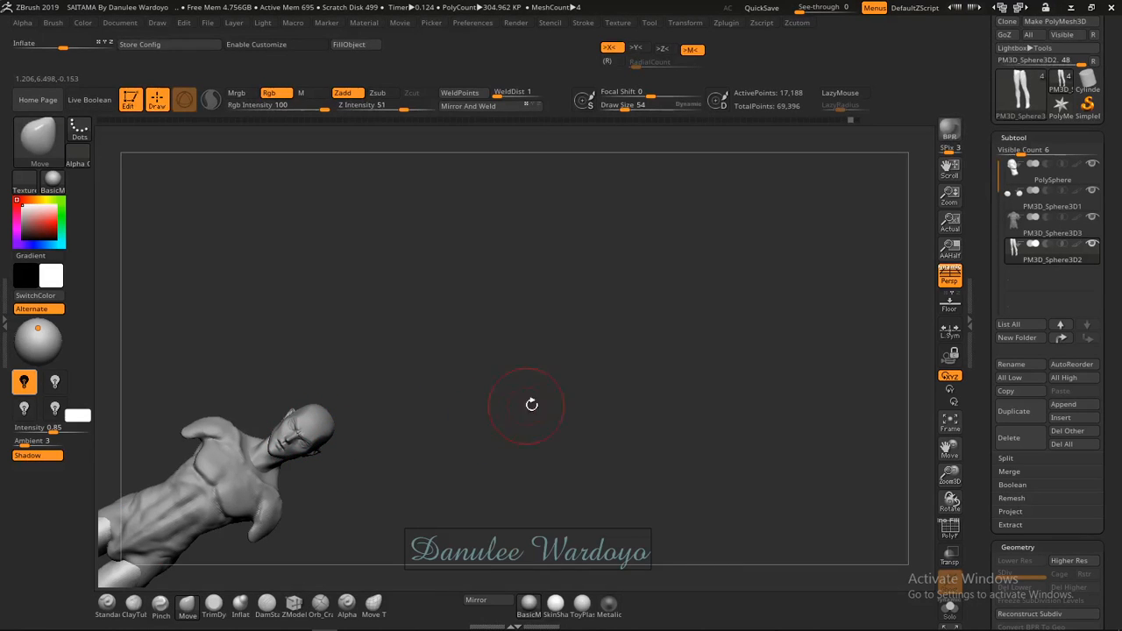
key("f")
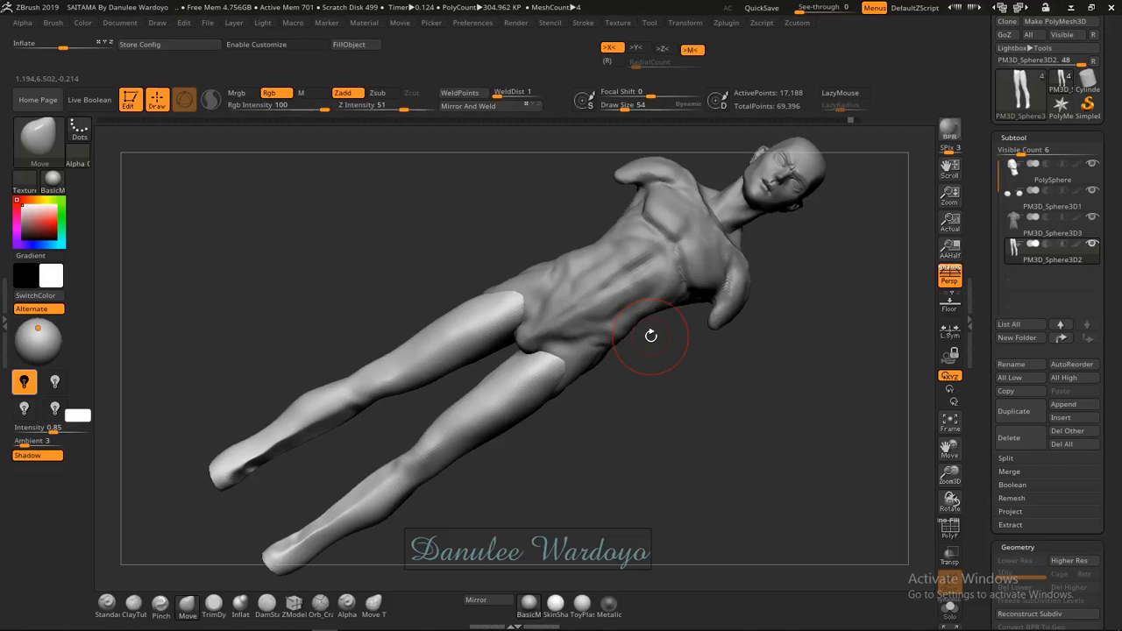
Turn the figure to an upright front view and inspect its hips and legs up close.
mouse_move(631, 411)
left_mouse_down()
mouse_move(637, 427)
mouse_move(659, 405)
mouse_move(642, 446)
mouse_move(630, 420)
left_mouse_up()
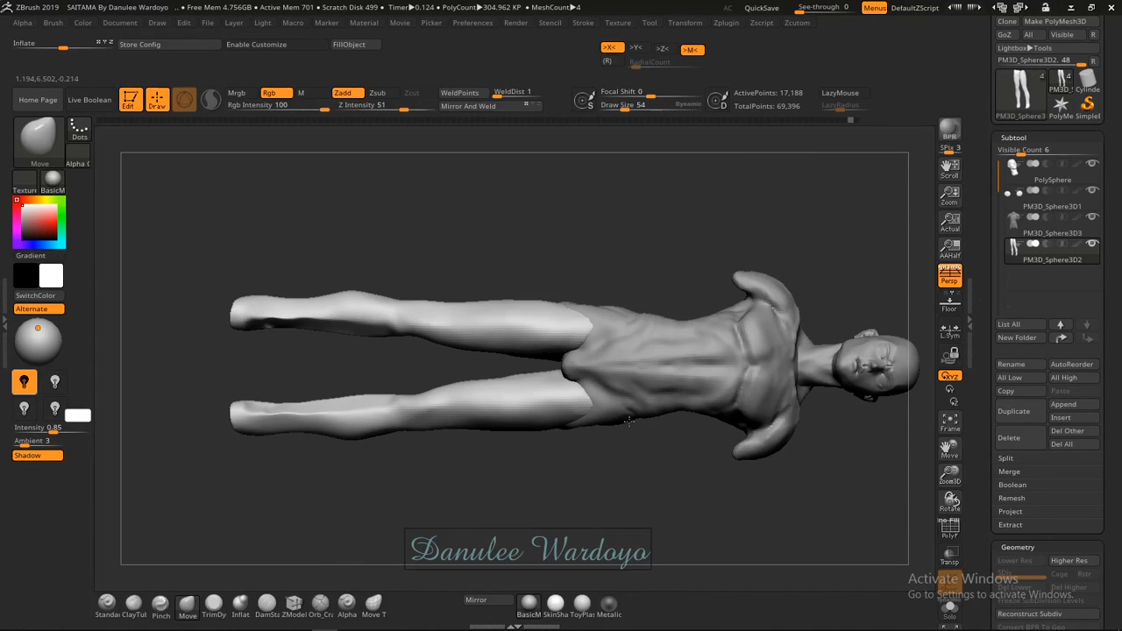
key("shift")
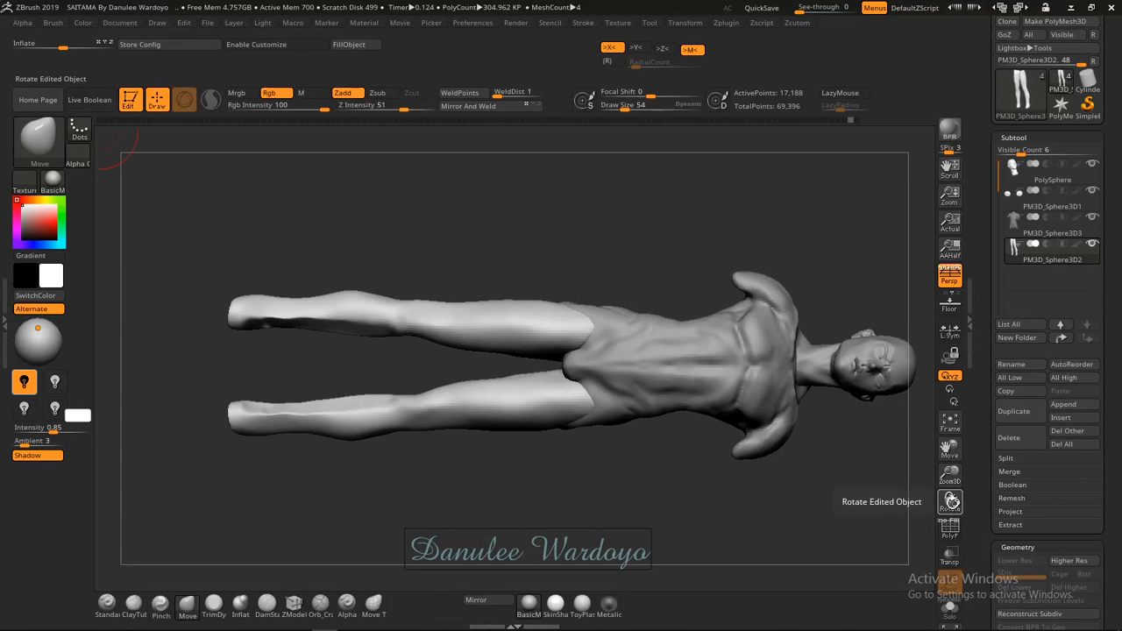
mouse_move(950, 501)
left_mouse_down()
mouse_move(944, 474)
mouse_move(886, 423)
mouse_move(915, 380)
mouse_move(799, 372)
mouse_move(608, 313)
mouse_move(623, 330)
mouse_move(641, 295)
left_mouse_up()
key("shift")
key("ctrl")
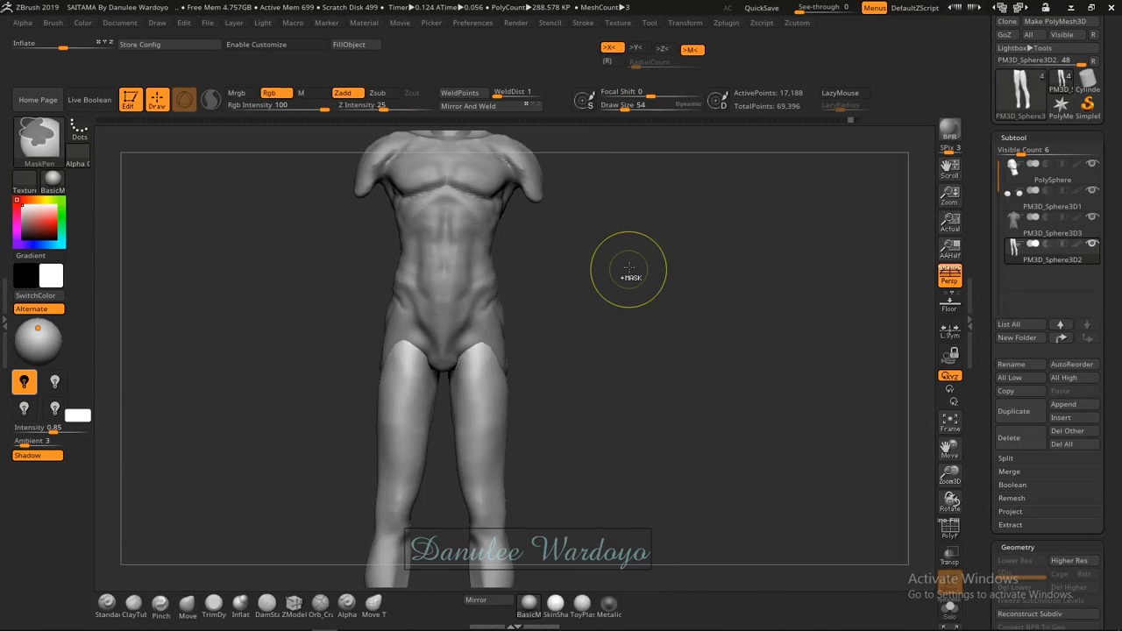
right_click_drag(699, 280, 604, 283, "ctrl")
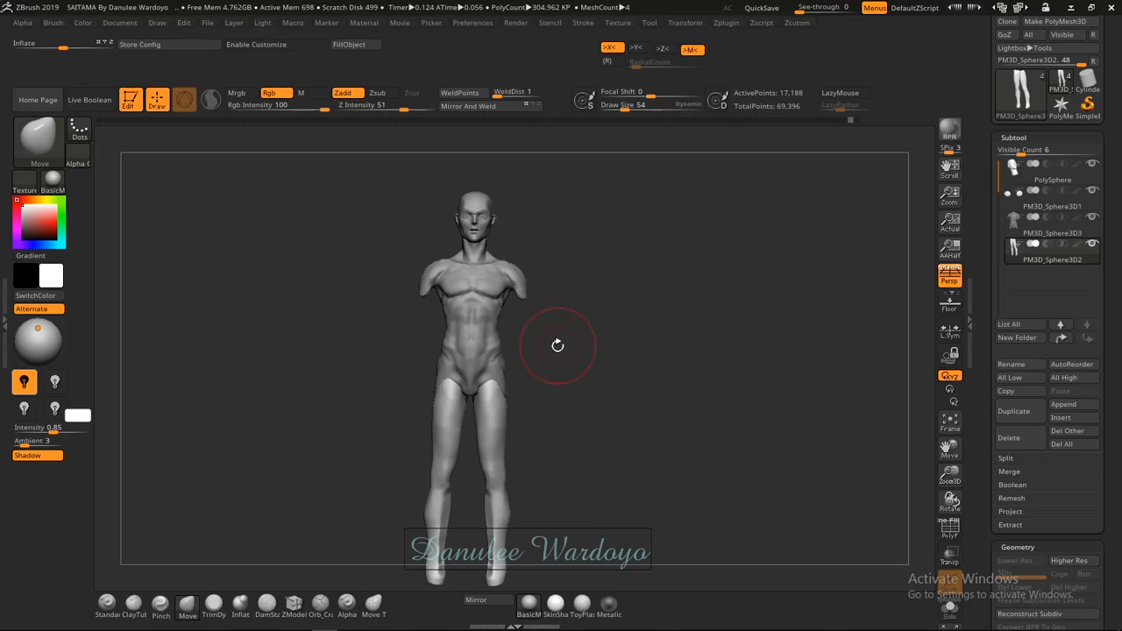
right_click_drag(557, 345, 608, 307, "alt")
key("ctrl")
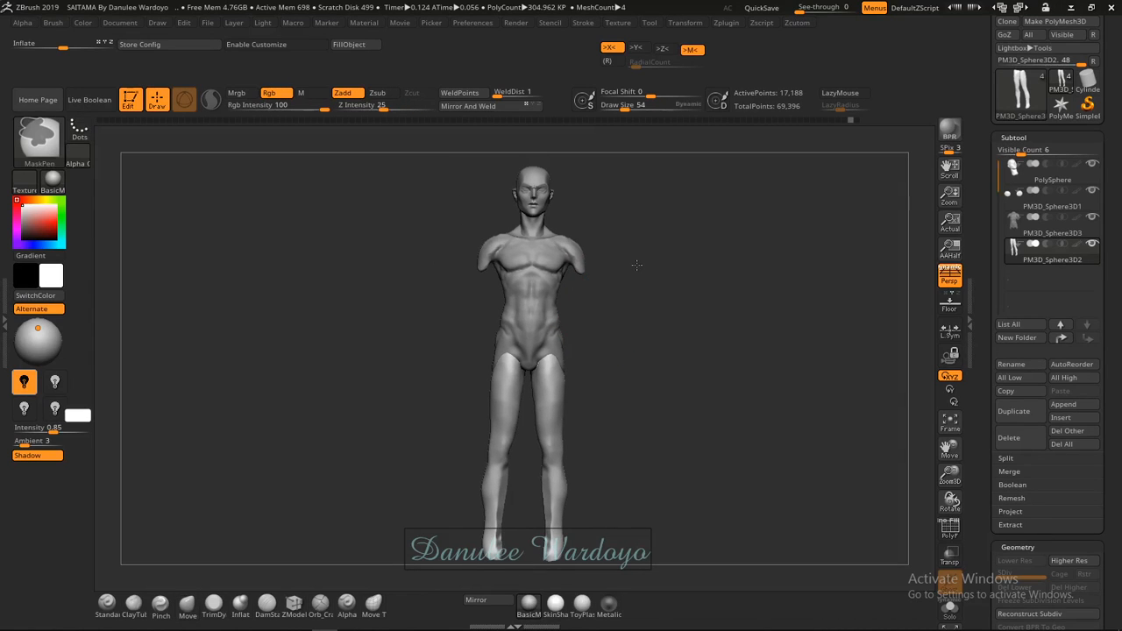
right_click_drag(637, 265, 670, 357, "ctrl")
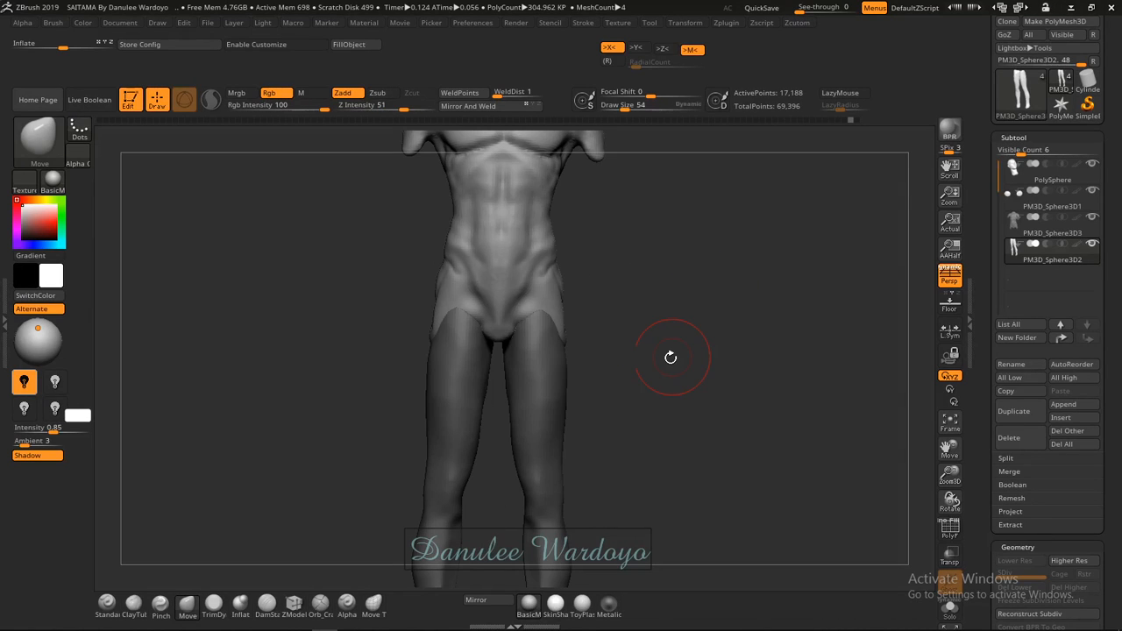
right_click_drag(607, 387, 632, 336, "alt")
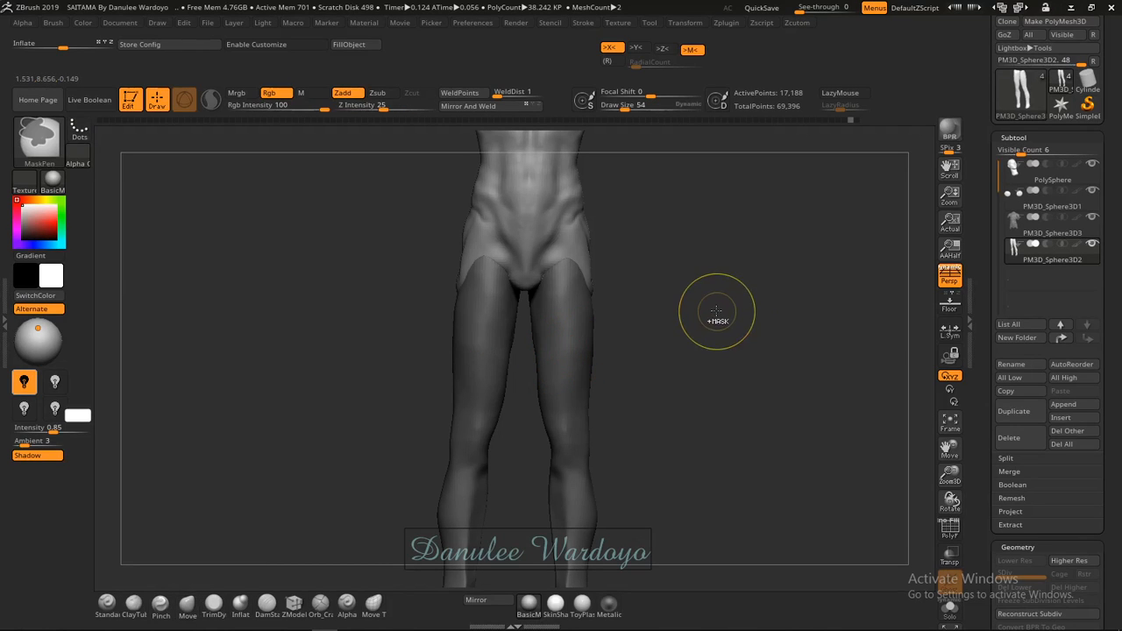
Clear the full mask from the legs and paint a symmetrical mask patch on the front of each thigh.
left_click_drag(711, 319, 717, 318, "ctrl")
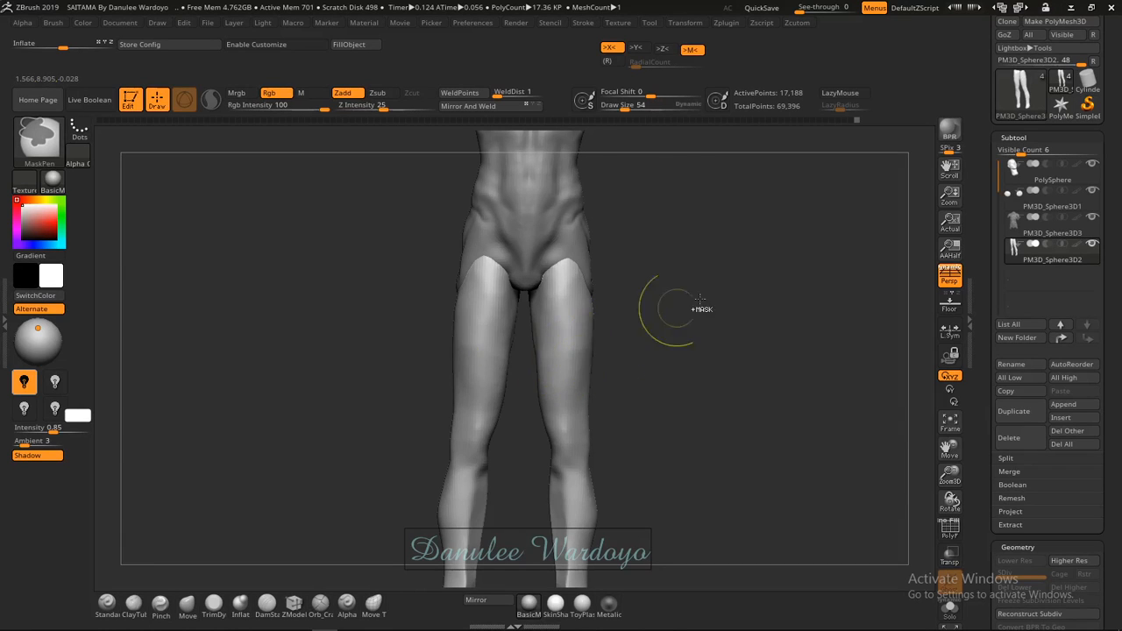
left_click(741, 302, "ctrl")
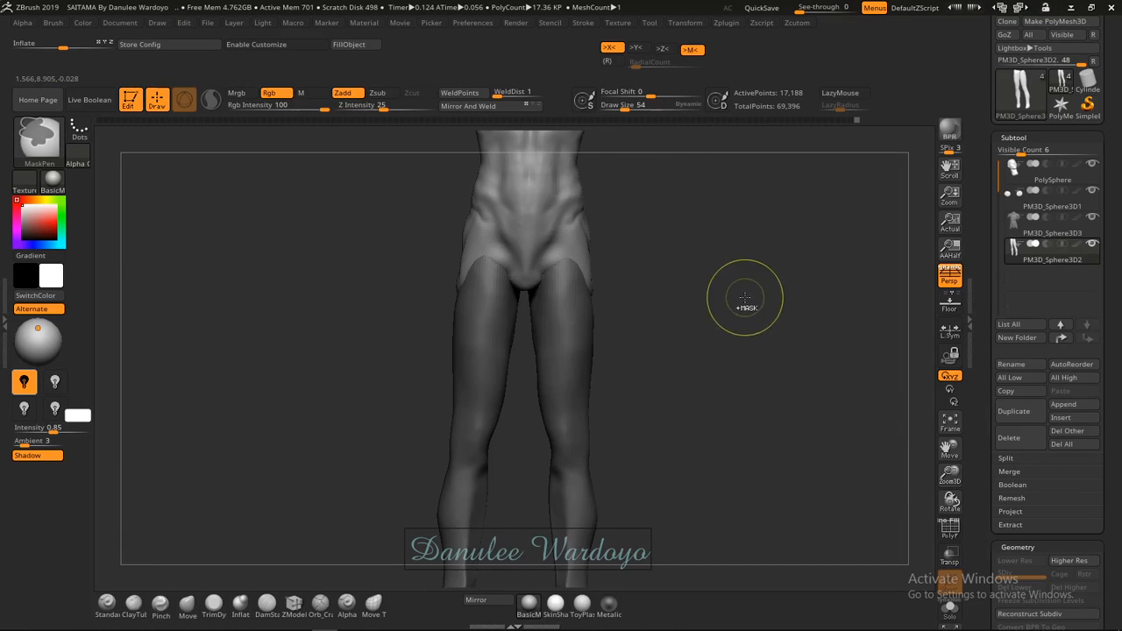
left_click(705, 335, "ctrl")
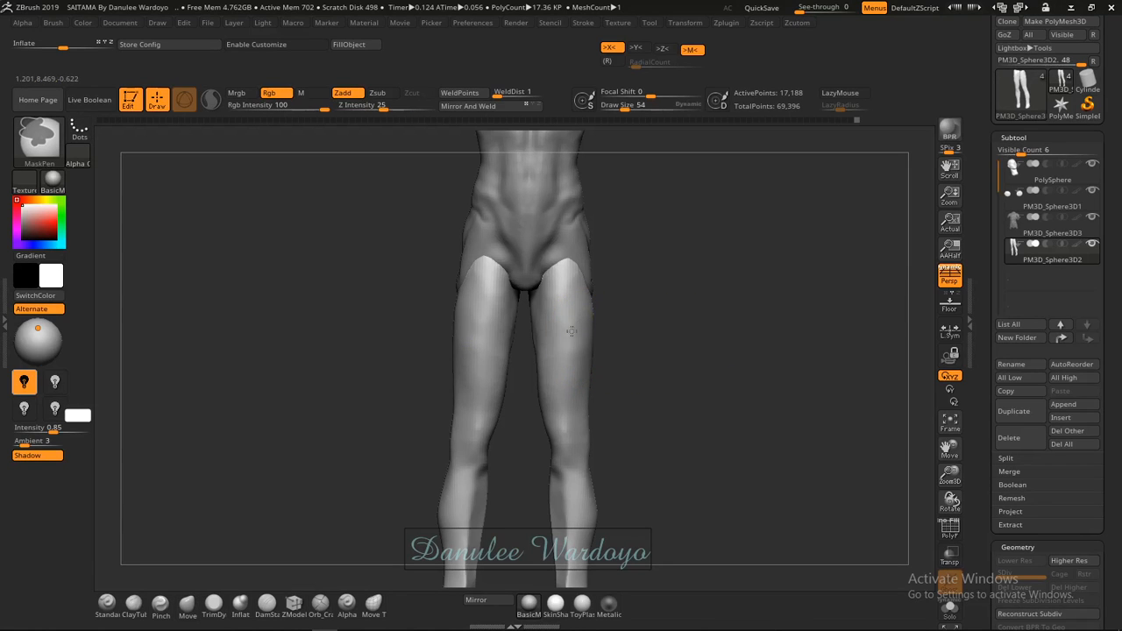
left_click_drag(575, 330, 568, 337, "ctrl")
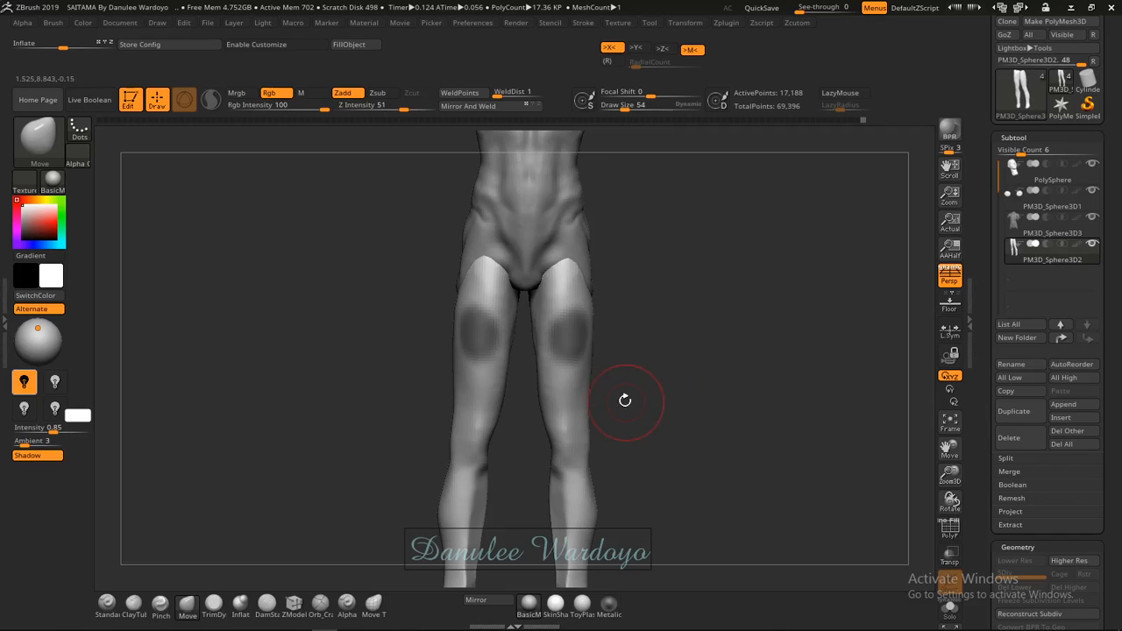
mouse_move(653, 375)
left_mouse_down()
mouse_move(719, 372)
mouse_move(650, 367)
mouse_move(680, 380)
mouse_move(660, 382)
left_mouse_up()
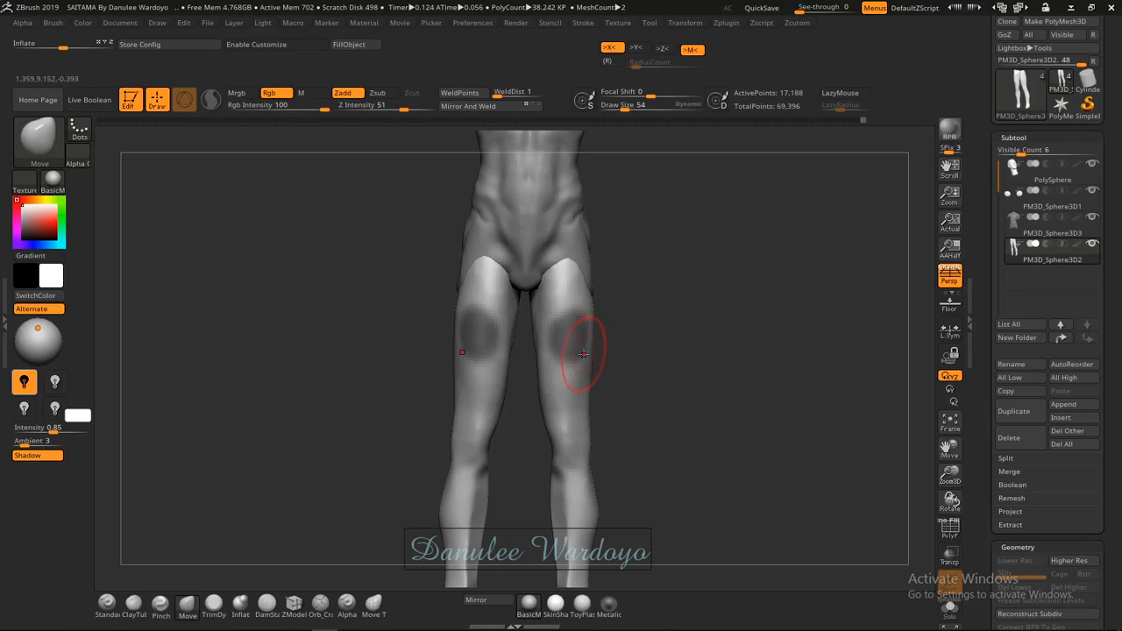
Try pulling the thigh surfaces outward around the masked patches with the Move brush.
left_click_drag(578, 357, 661, 341)
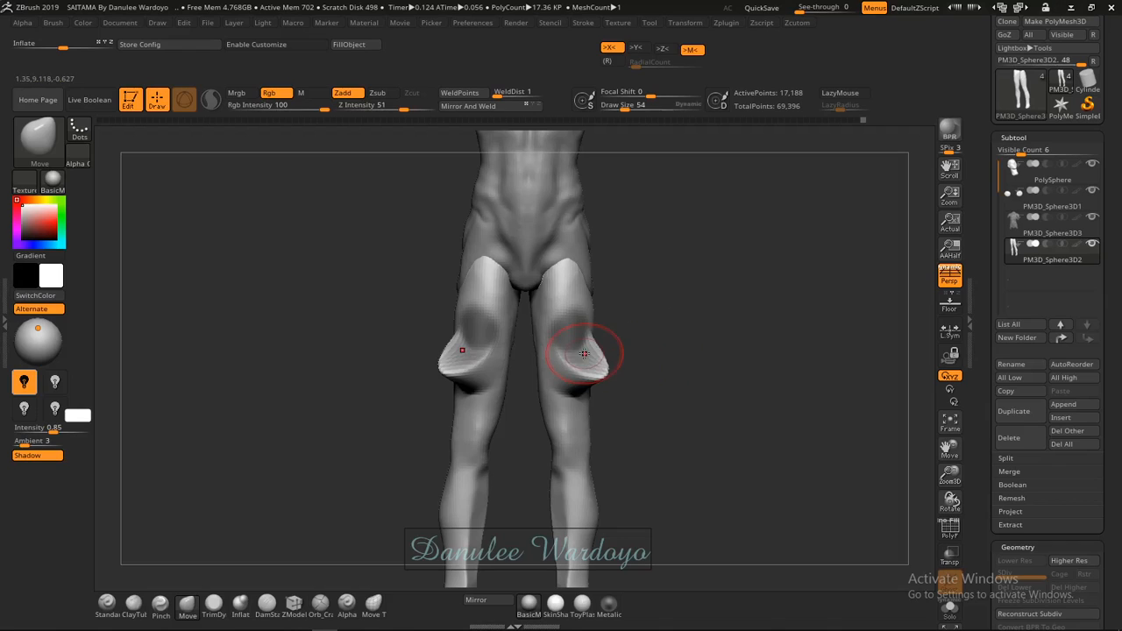
mouse_move(586, 361)
left_mouse_down()
mouse_move(598, 349)
mouse_move(580, 303)
mouse_move(620, 302)
left_mouse_up()
Undo the Move brush deformations around the masked patches on both thighs.
key("ctrl+z")
key("ctrl+z")
key("ctrl+z")
key("ctrl+z")
key("ctrl+z")
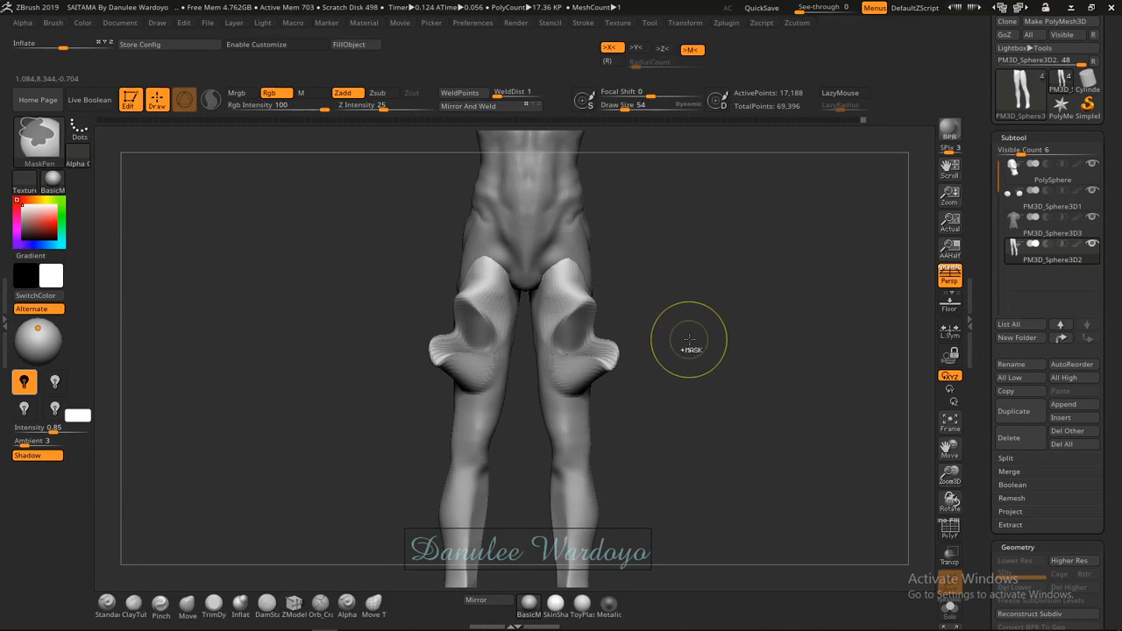
key("ctrl+z")
key("ctrl+z")
key("ctrl+z")
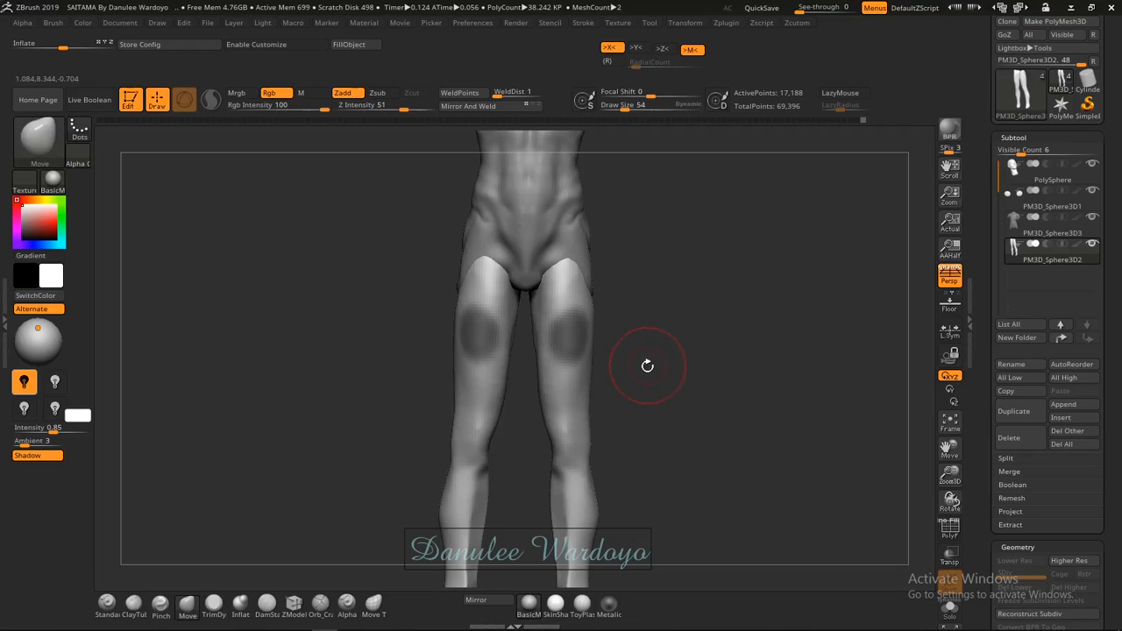
Invert the mask on the legs and clear it completely.
key("ctrl")
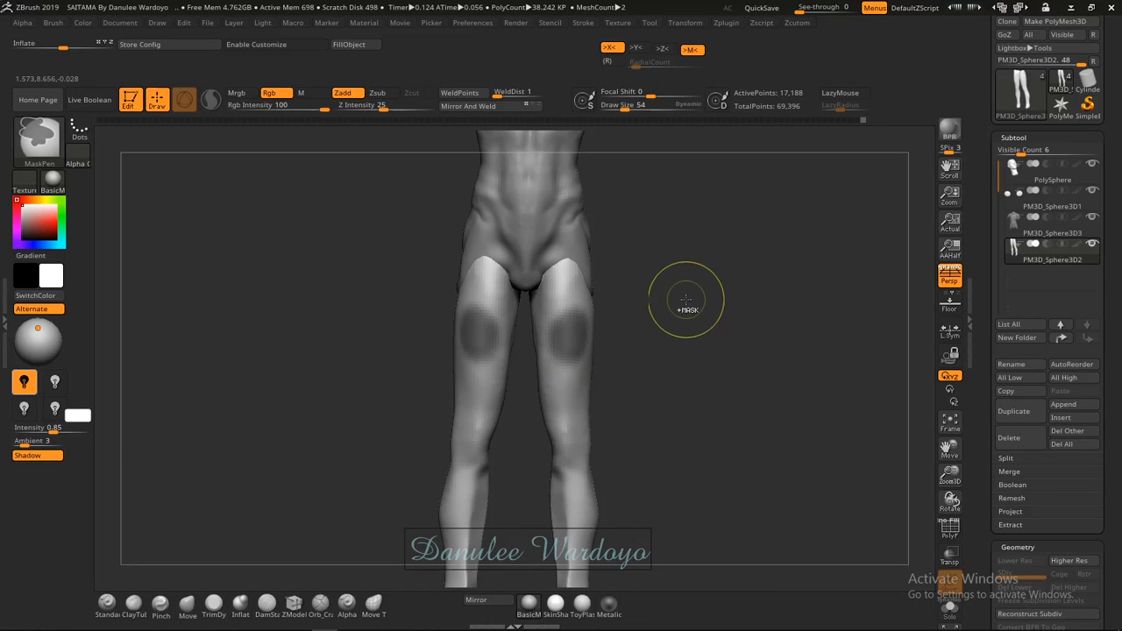
left_click(689, 344, "ctrl")
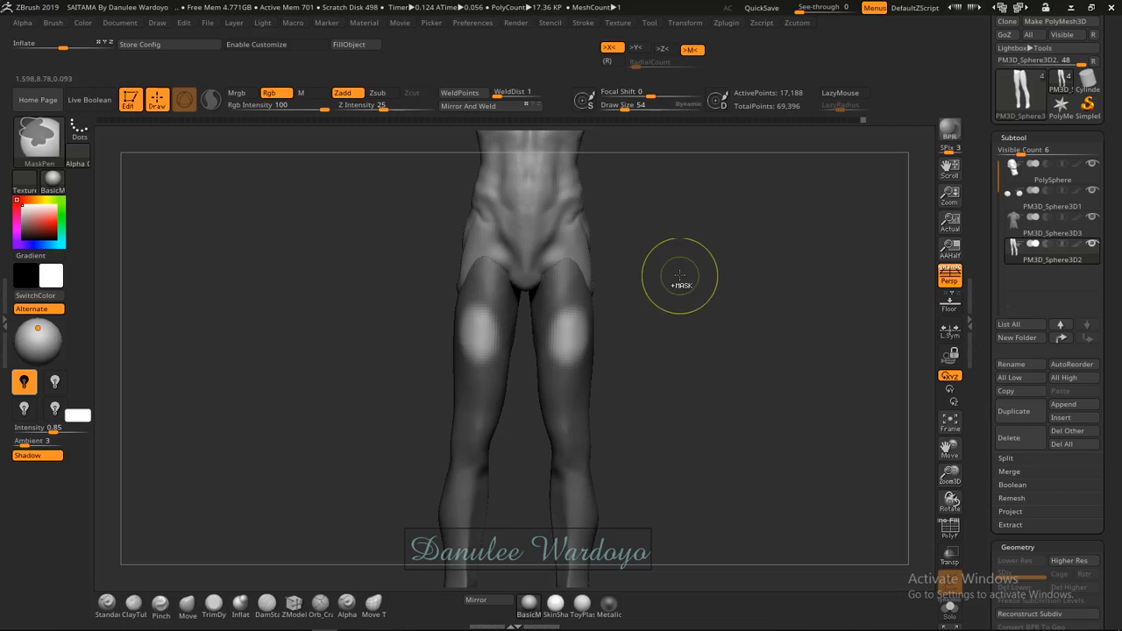
left_click_drag(679, 274, 678, 283, "ctrl")
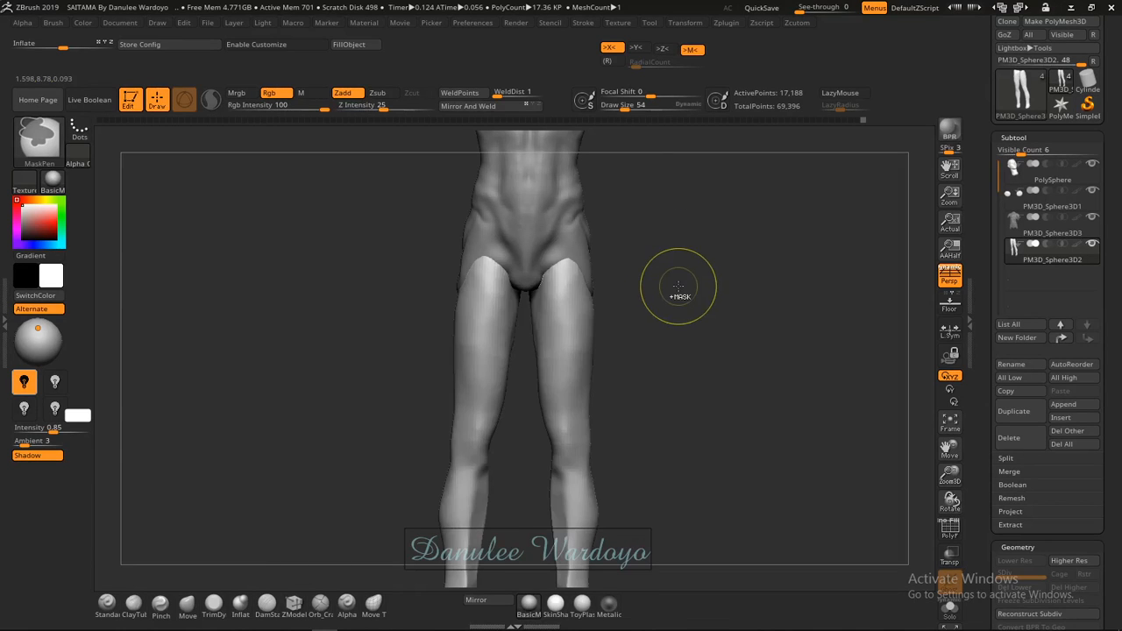
Select the Move brush again and bring the figure into a front view showing it from the face to the feet.
key("b")
key("m")
key("v")
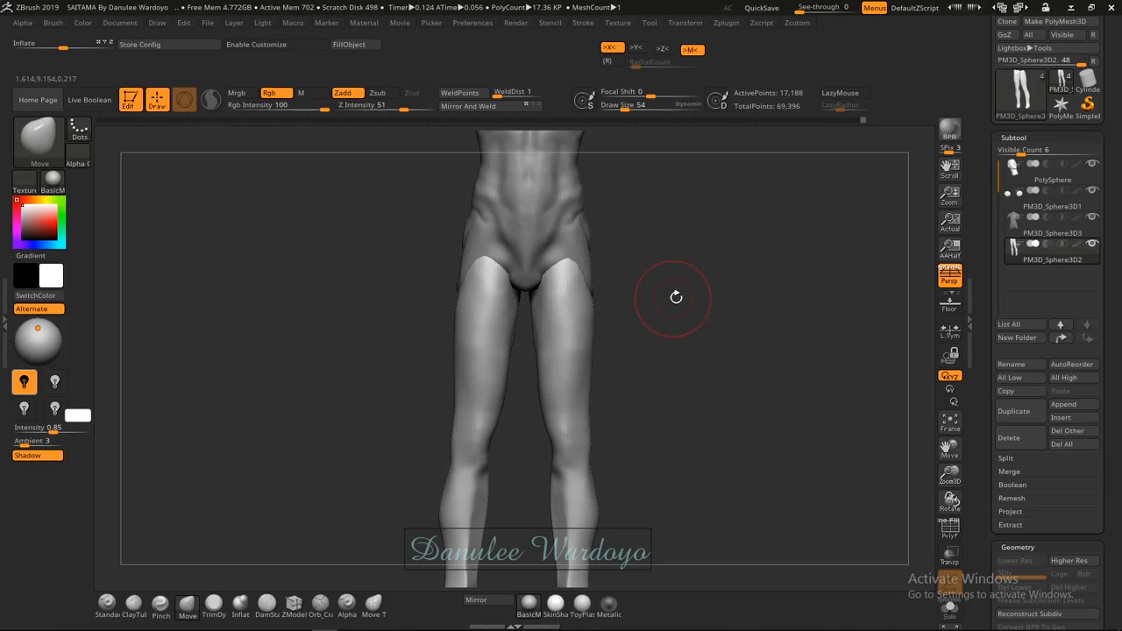
mouse_move(689, 299)
left_mouse_down()
mouse_move(692, 321)
mouse_move(704, 321)
mouse_move(648, 301)
mouse_move(686, 411)
mouse_move(676, 299)
left_mouse_up()
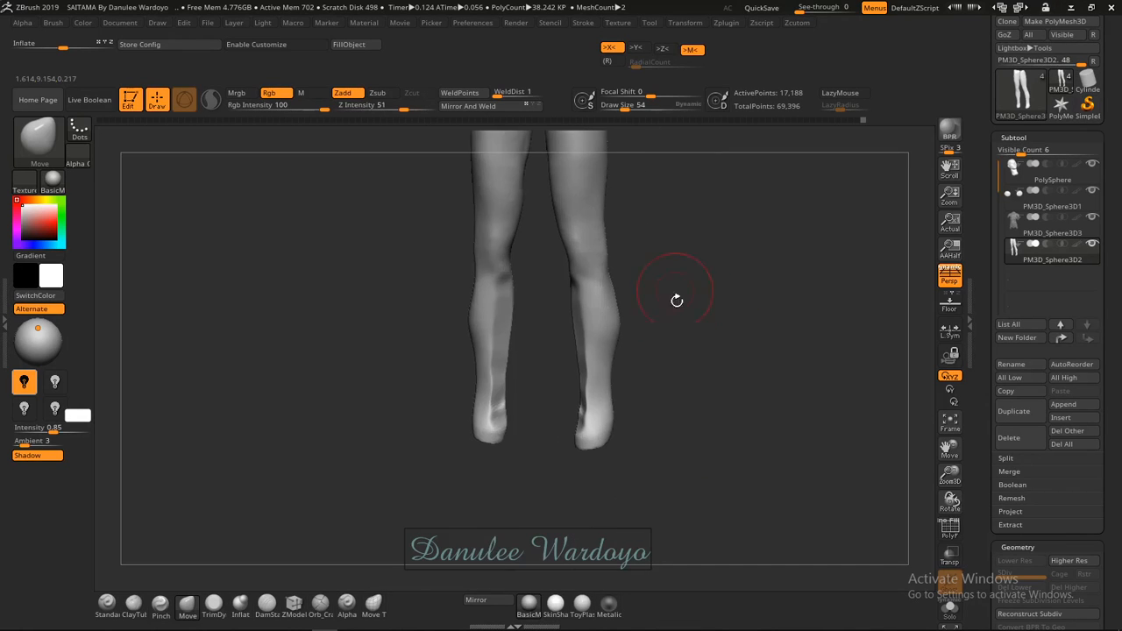
left_click_drag(680, 342, 707, 341)
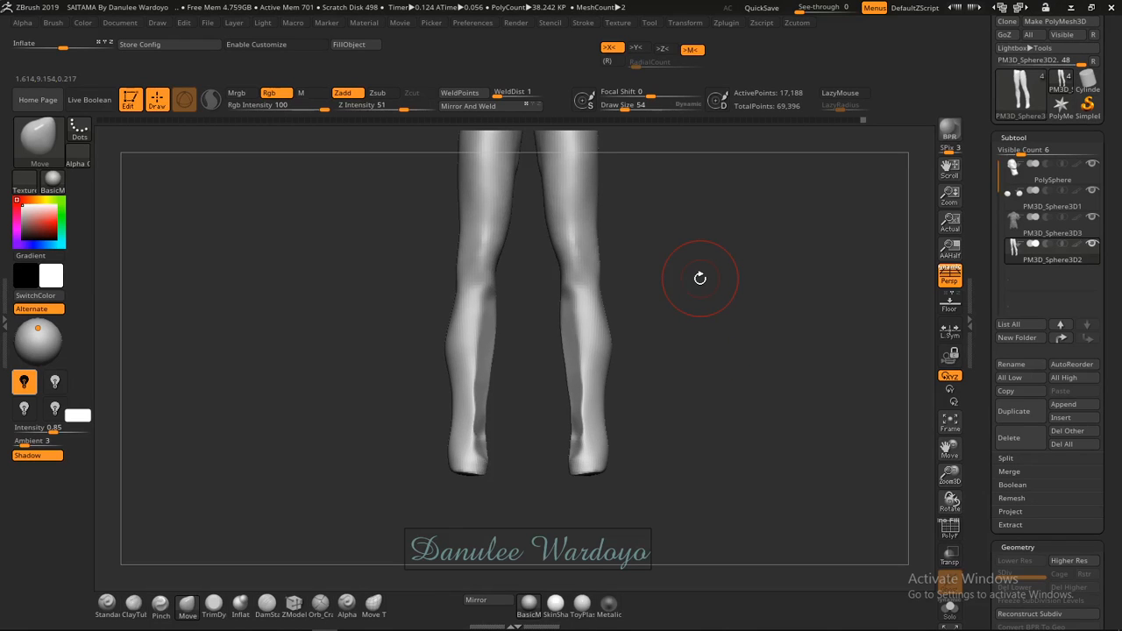
left_click_drag(699, 278, 653, 203)
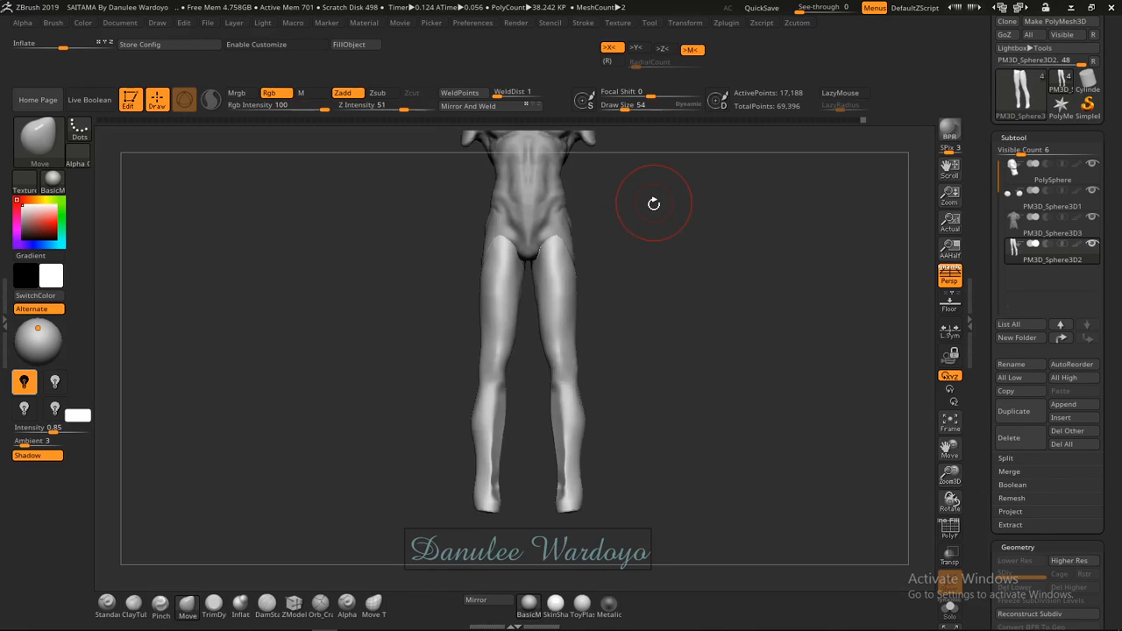
mouse_move(637, 303)
left_mouse_down()
mouse_move(625, 351)
mouse_move(626, 322)
left_mouse_up()
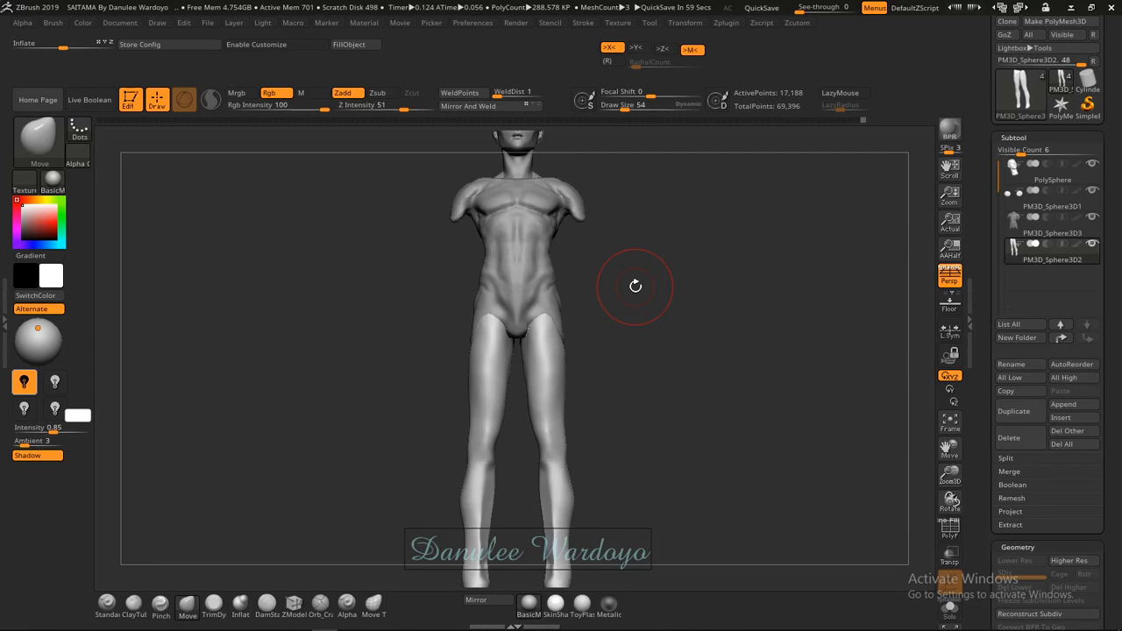
Import the image 52938-nendoroid-saitama-one-punch-man from the Desktop folder image > SAITAMA as a texture.
left_click(620, 24)
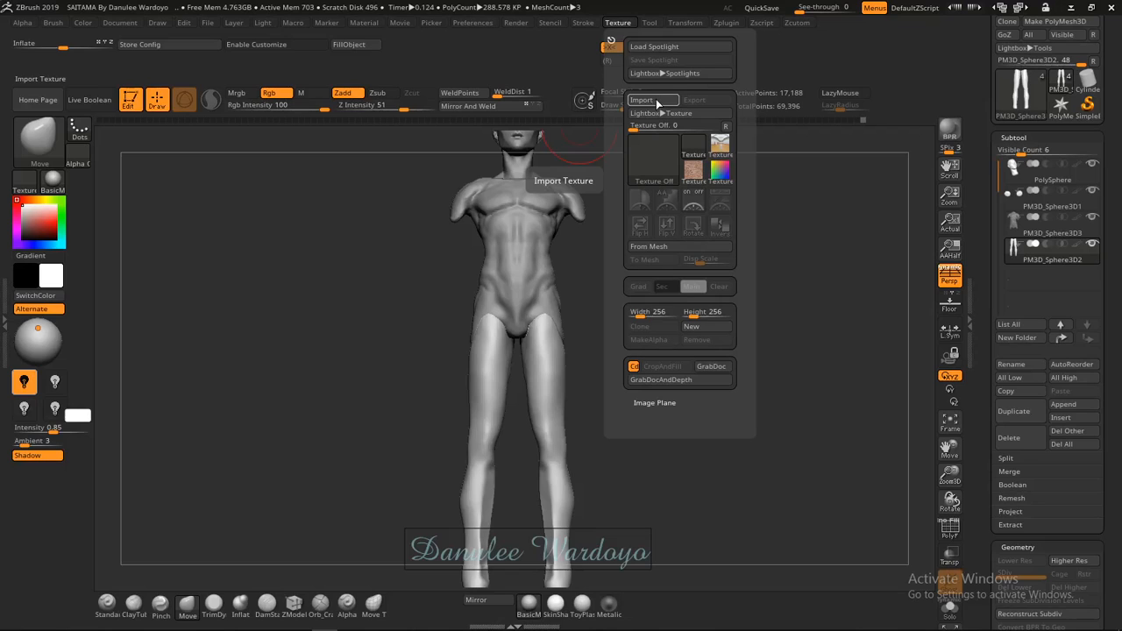
left_click(654, 100)
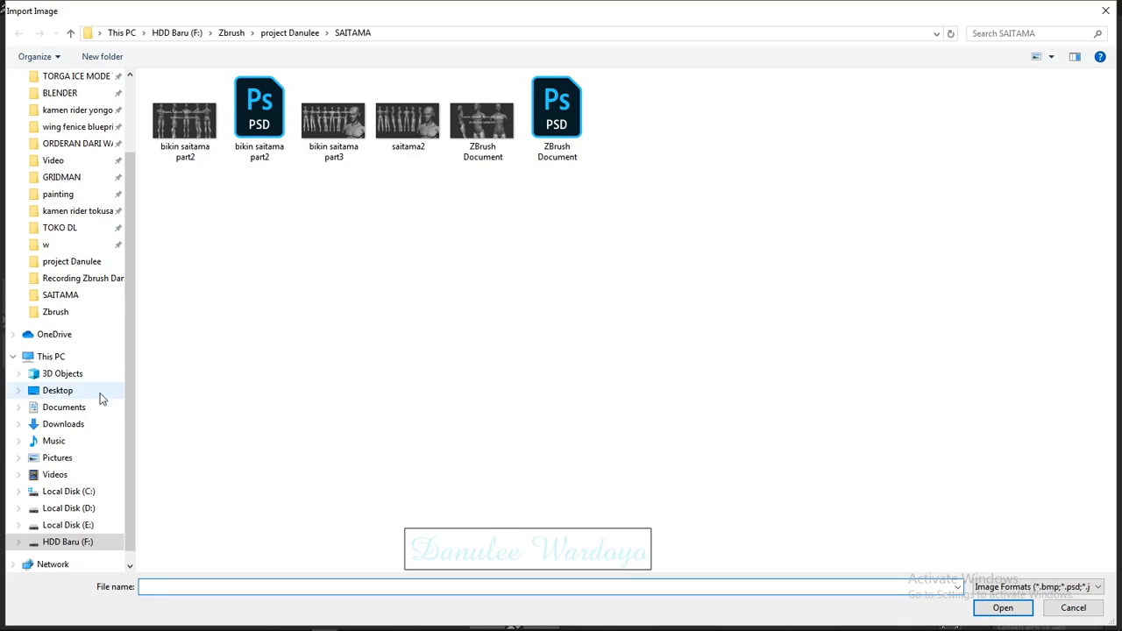
scroll(103, 381, "up", 2)
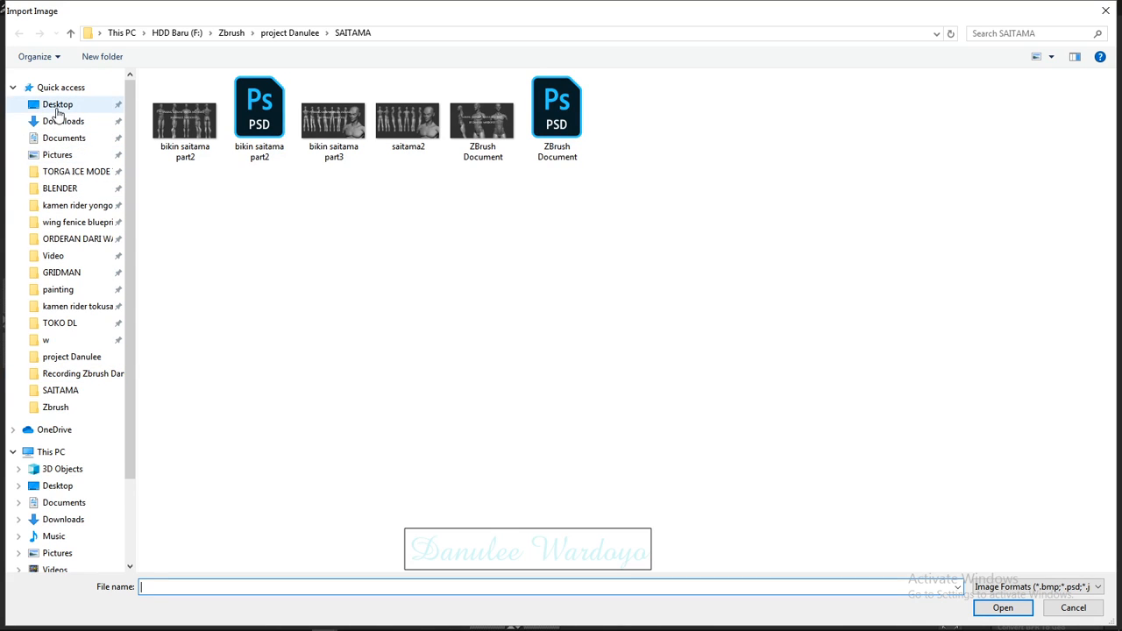
left_click(56, 106)
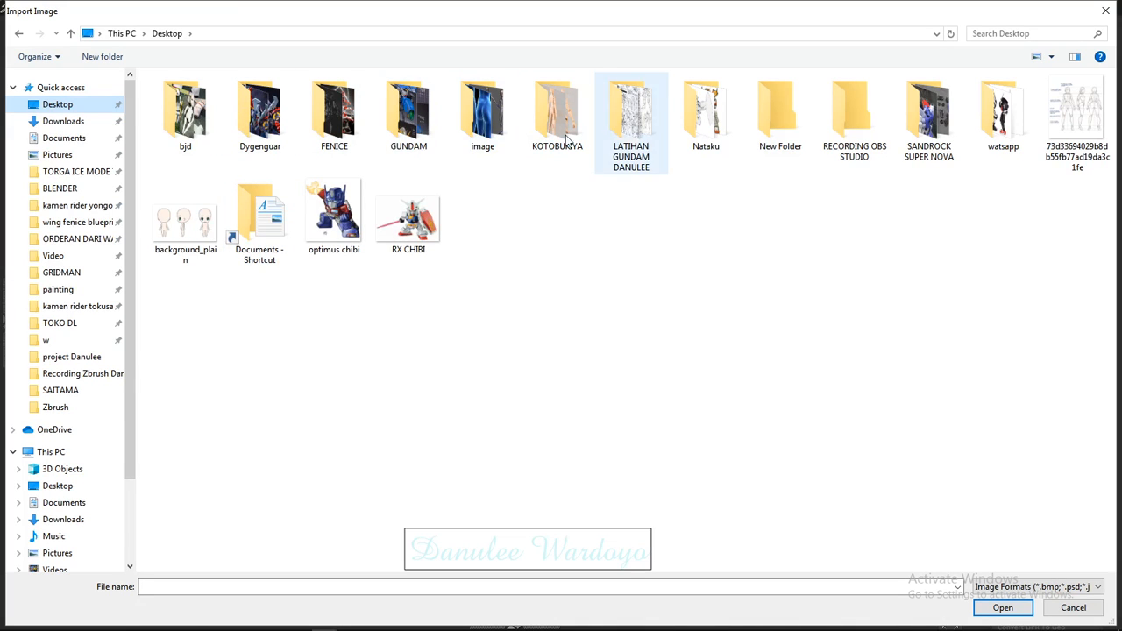
double_click(481, 131)
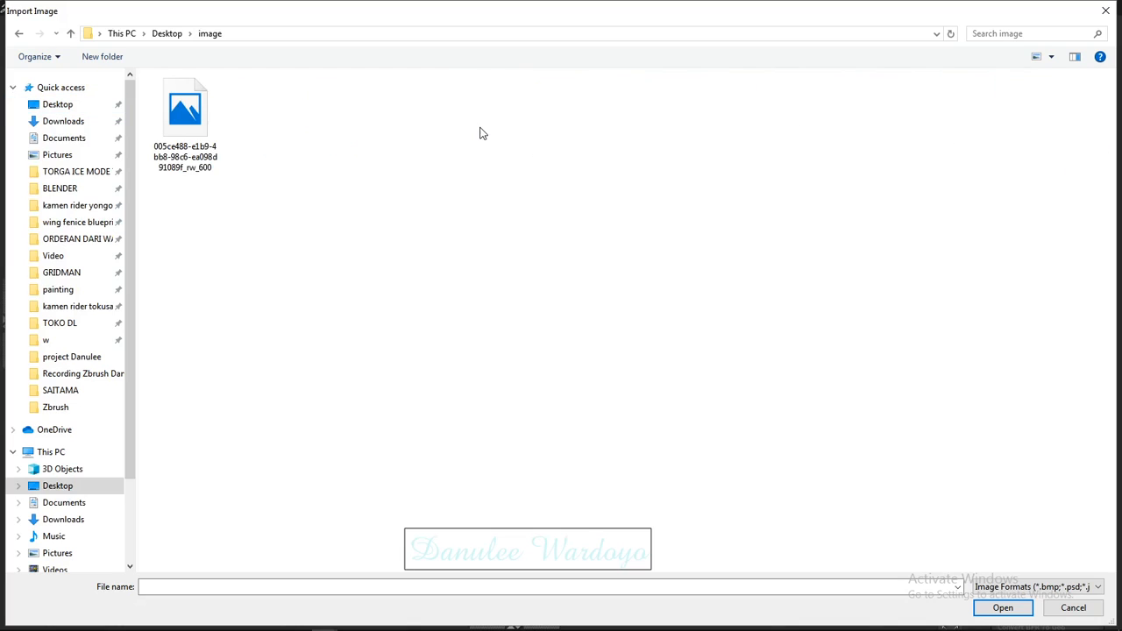
double_click(185, 119)
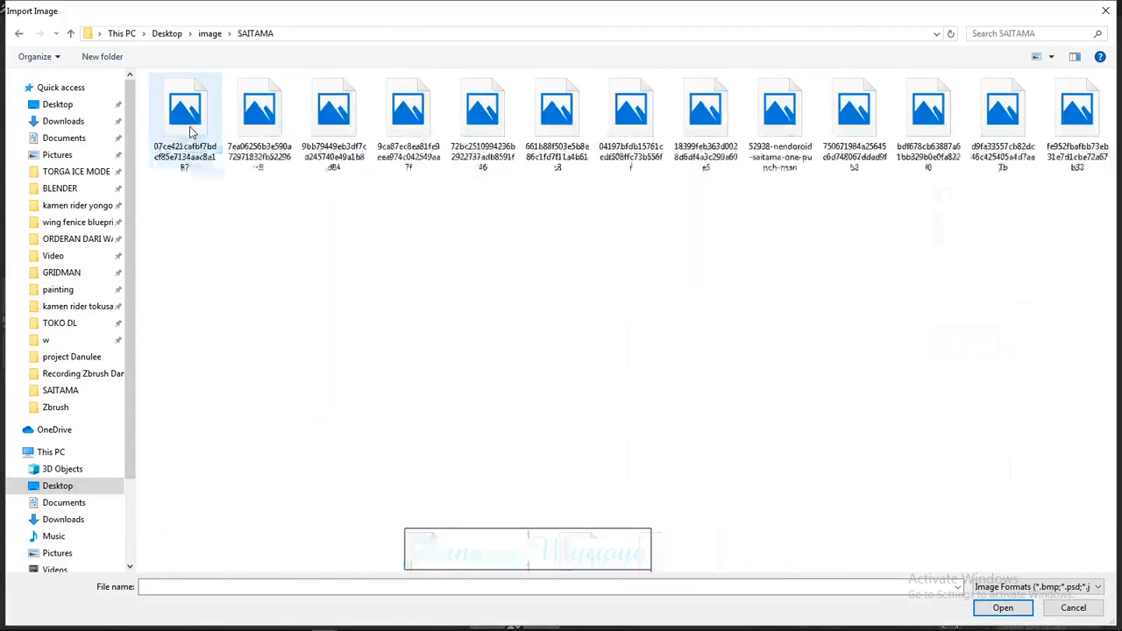
left_click(769, 110)
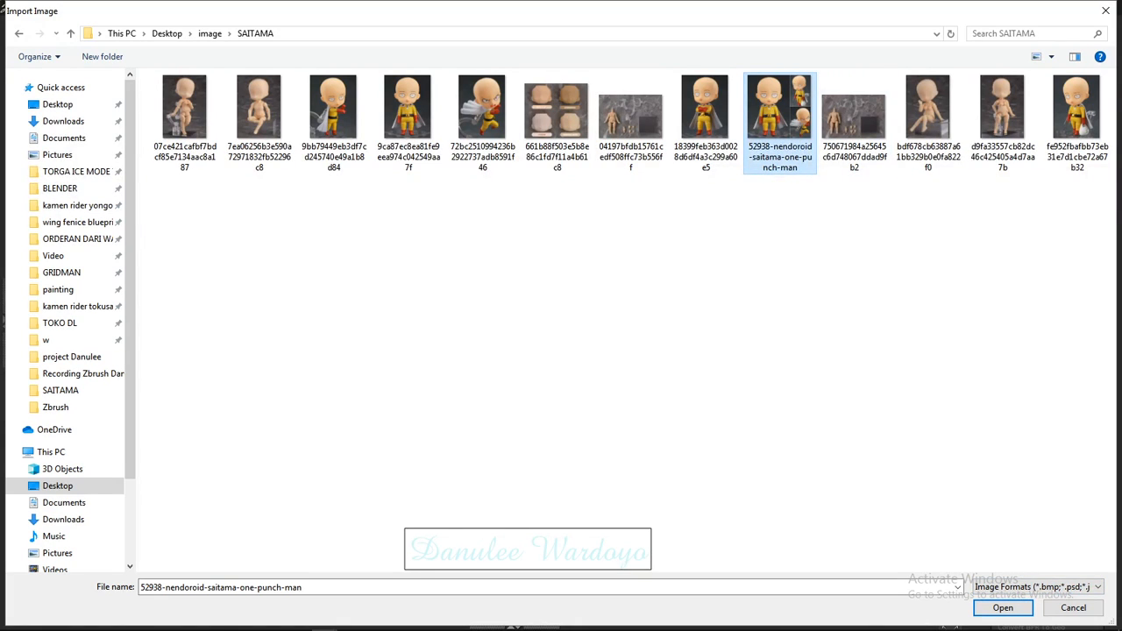
left_click(1015, 613)
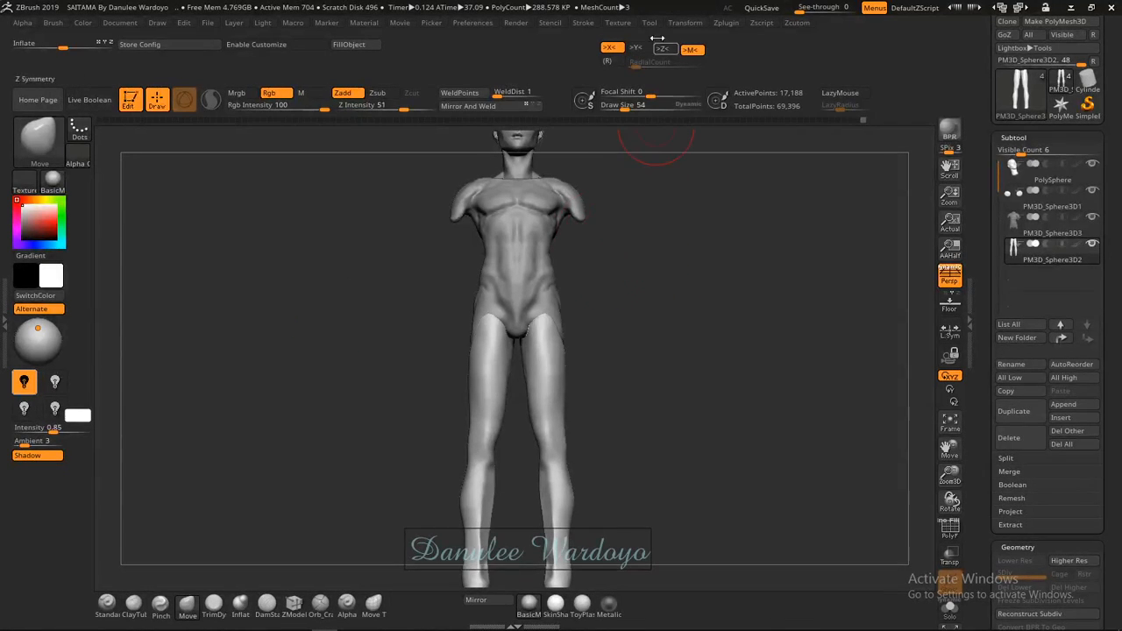
Select the imported Saitama texture and add it to Spotlight.
left_click(618, 23)
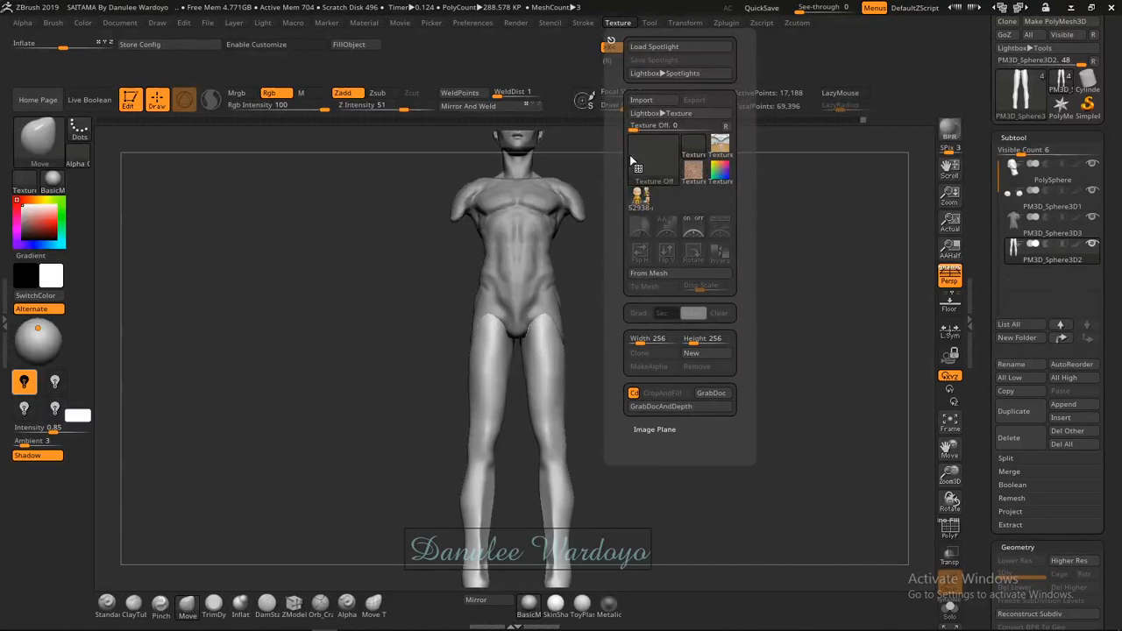
left_click(640, 201)
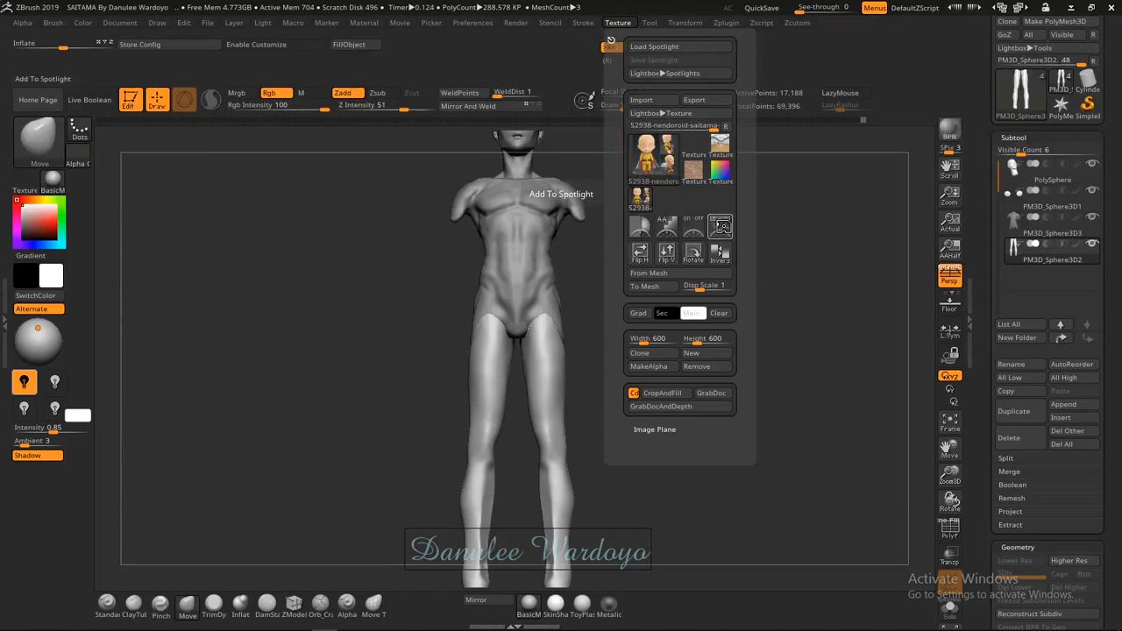
left_click(722, 230)
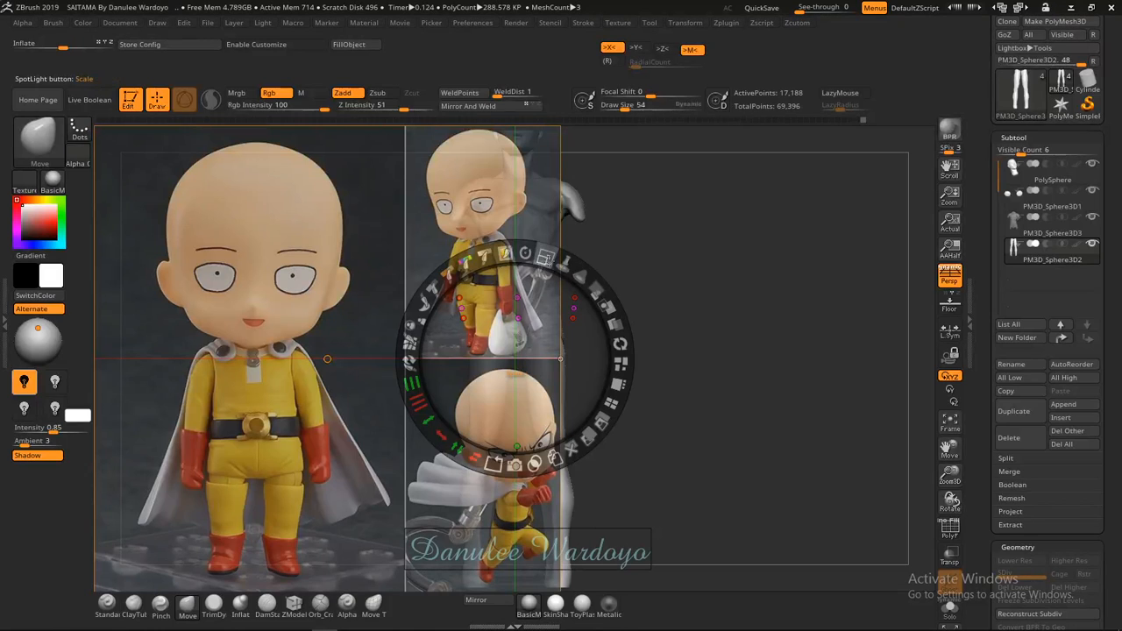
Scale down the Spotlight reference image, place it beside the figure on the empty canvas area, and leave Spotlight editing.
left_click_drag(544, 258, 448, 275)
left_click_drag(543, 258, 582, 357)
left_click(642, 307)
left_click(409, 396)
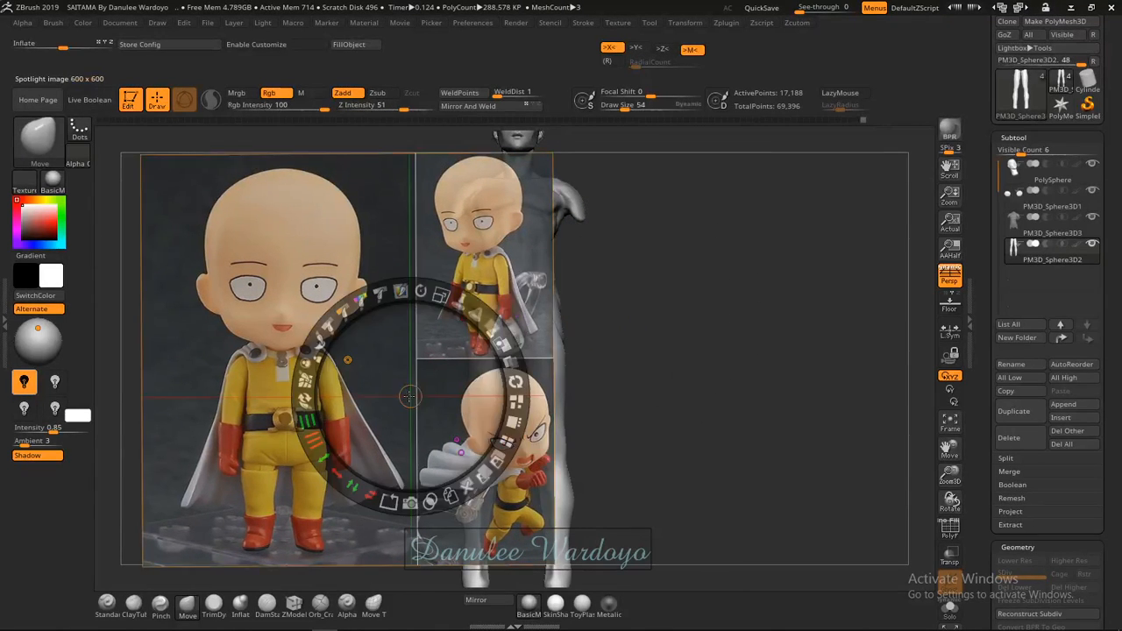
left_click_drag(409, 396, 369, 362)
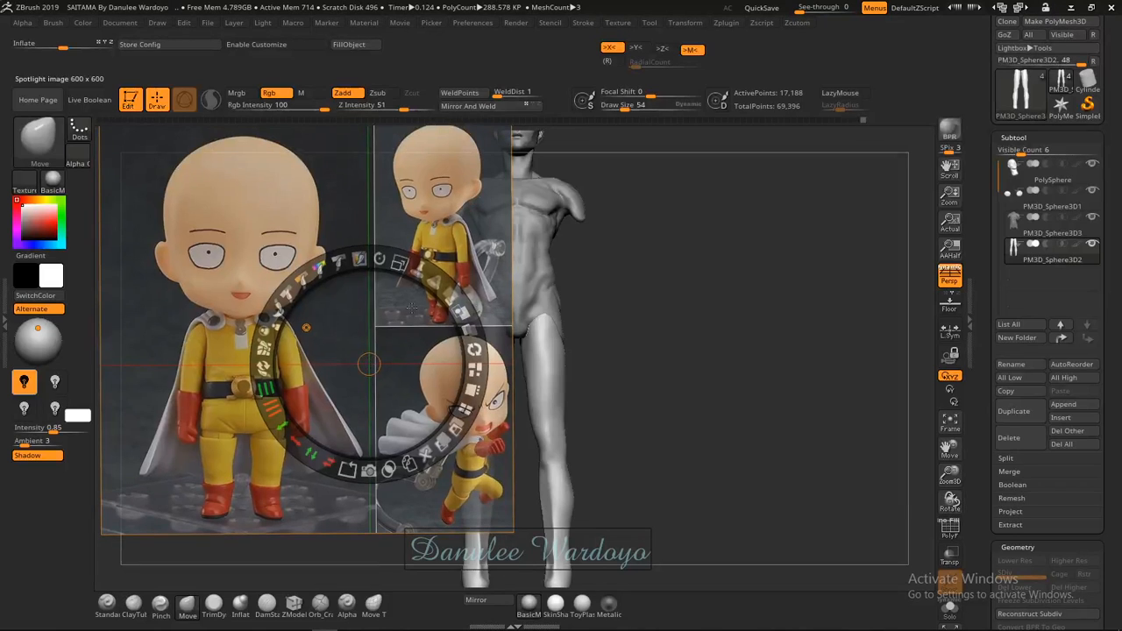
left_click_drag(399, 263, 382, 268)
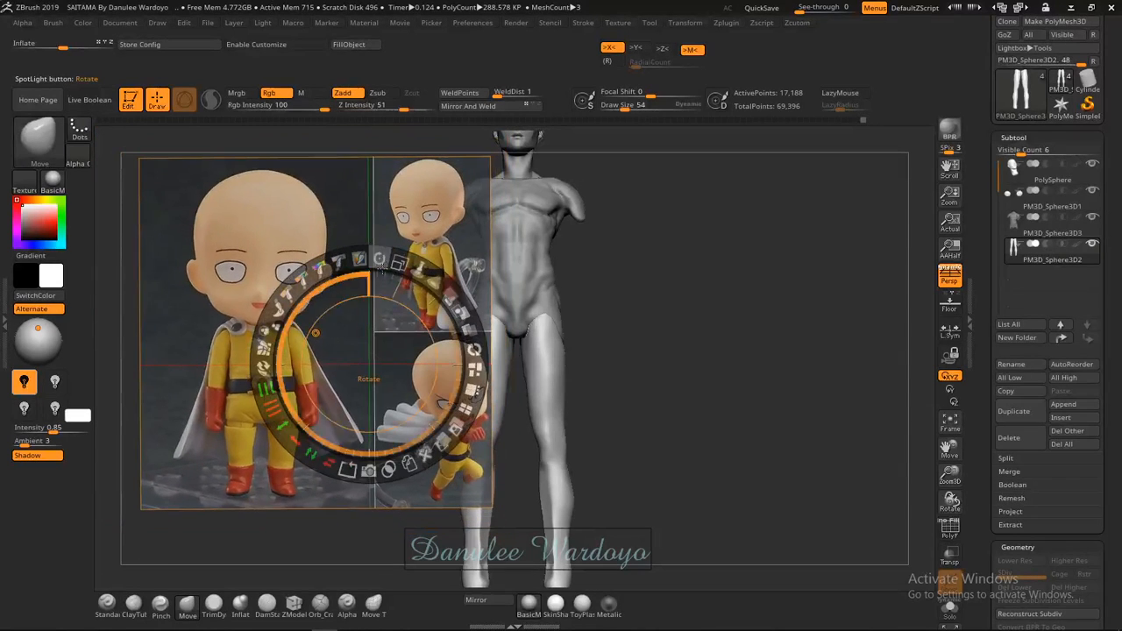
left_click_drag(394, 336, 358, 310)
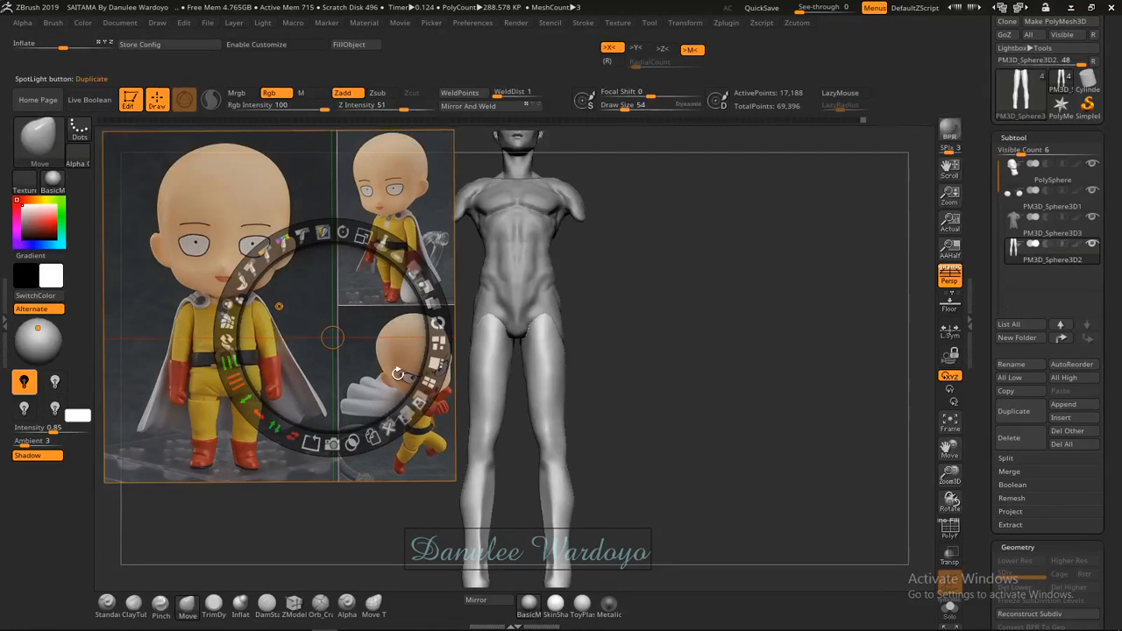
key("z")
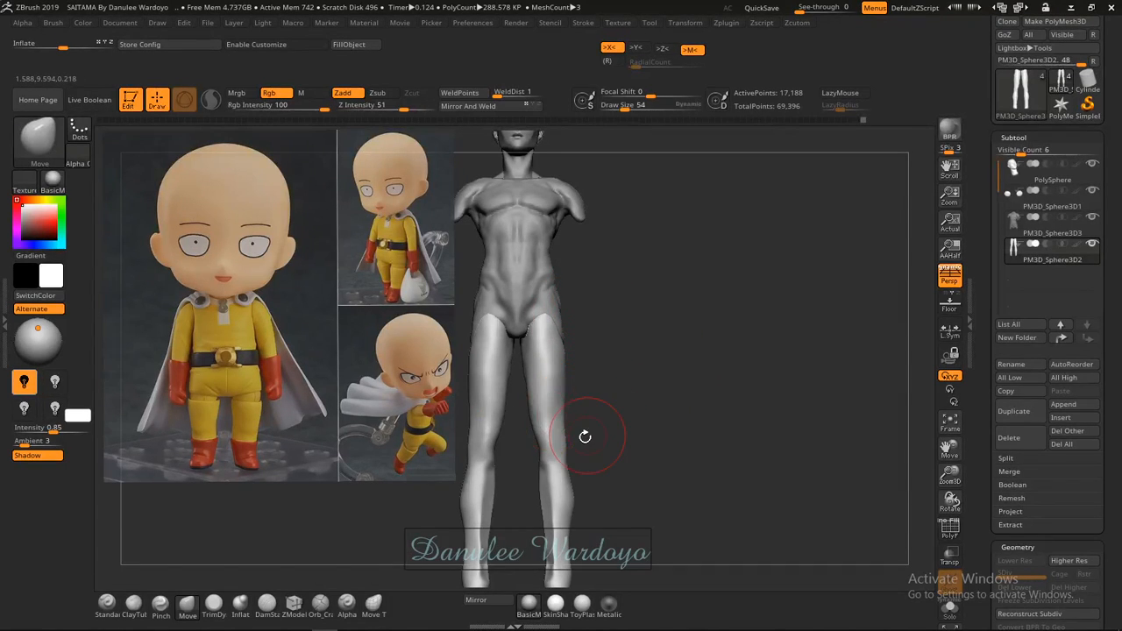
Move the figure clear of the reference image, select the Standard brush and frame the thighs up close.
left_click_drag(591, 459, 724, 388, "alt")
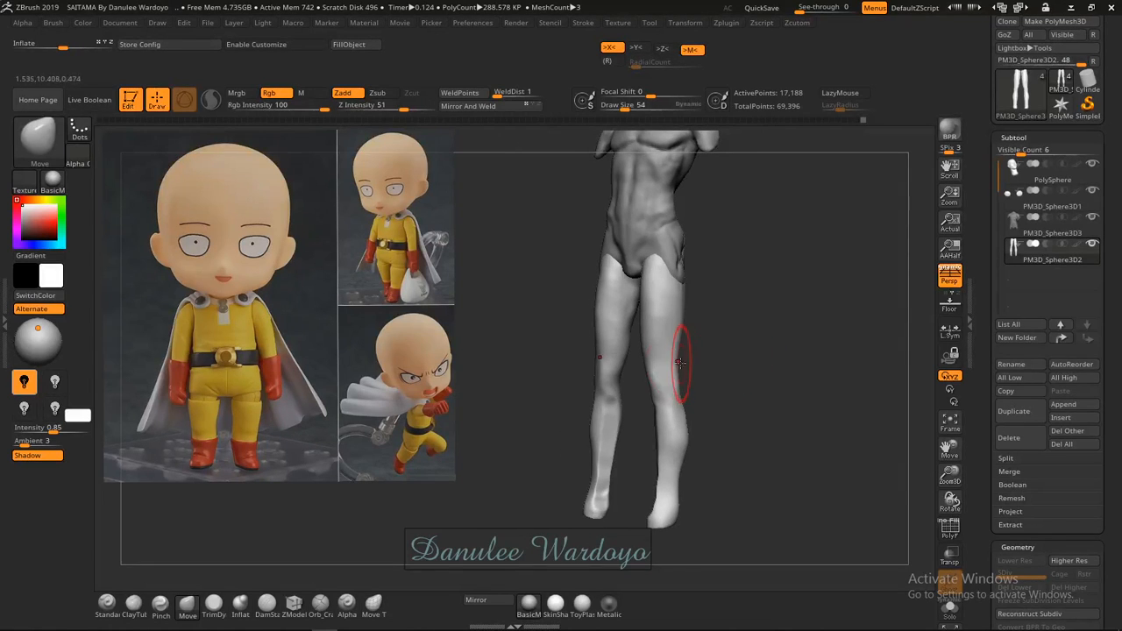
key("b")
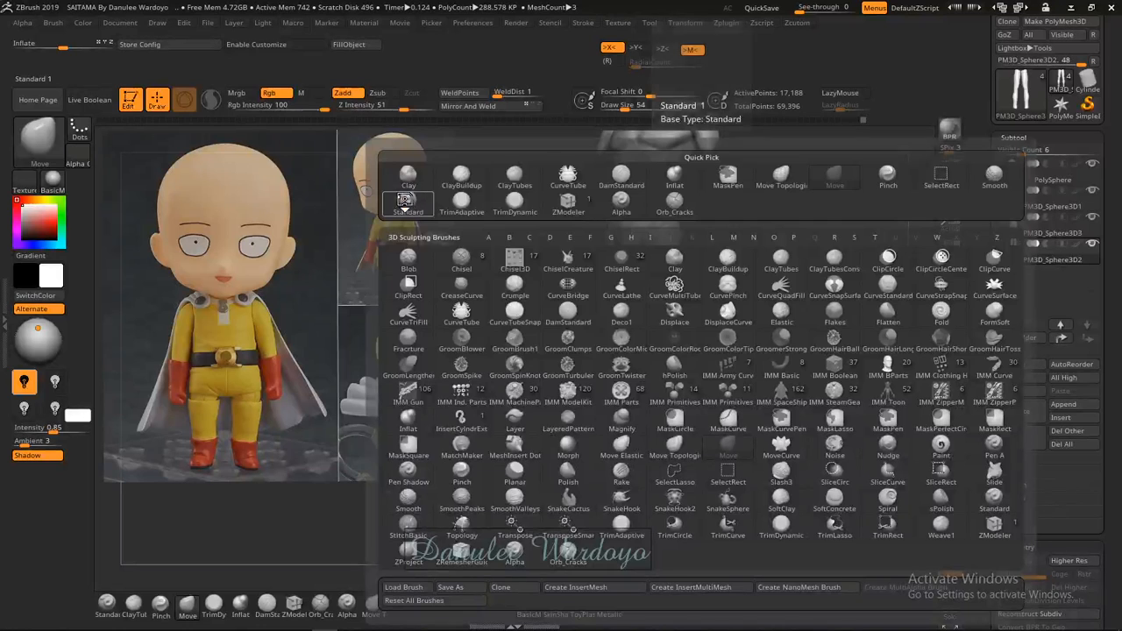
left_click(408, 204)
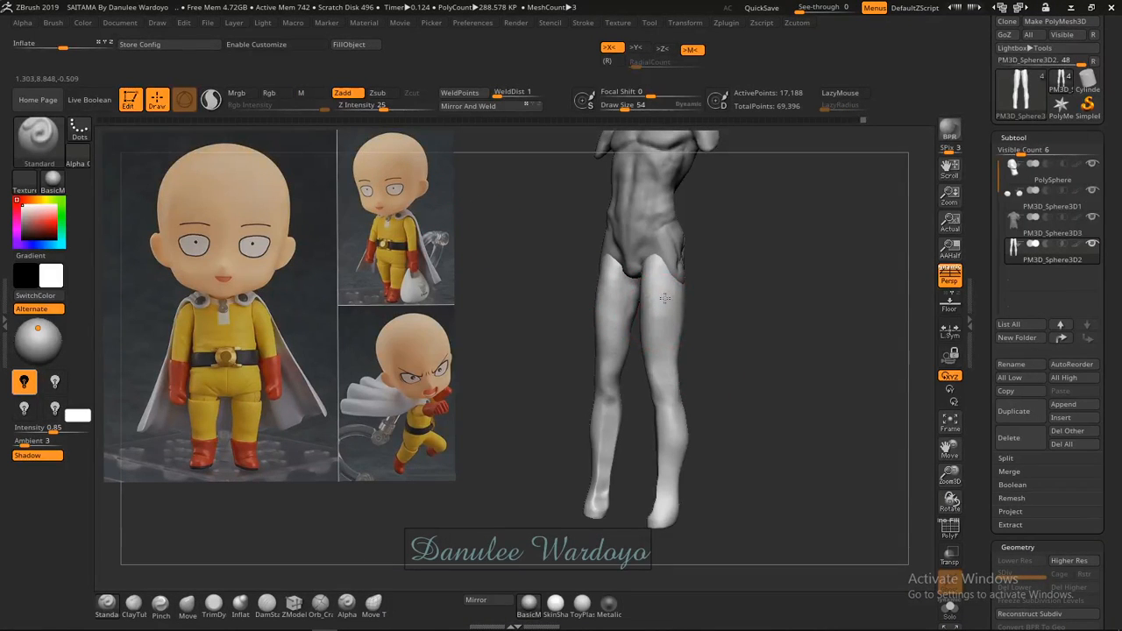
mouse_move(663, 321)
right_mouse_down("ctrl")
mouse_move(699, 329)
mouse_move(654, 330)
right_mouse_up("ctrl")
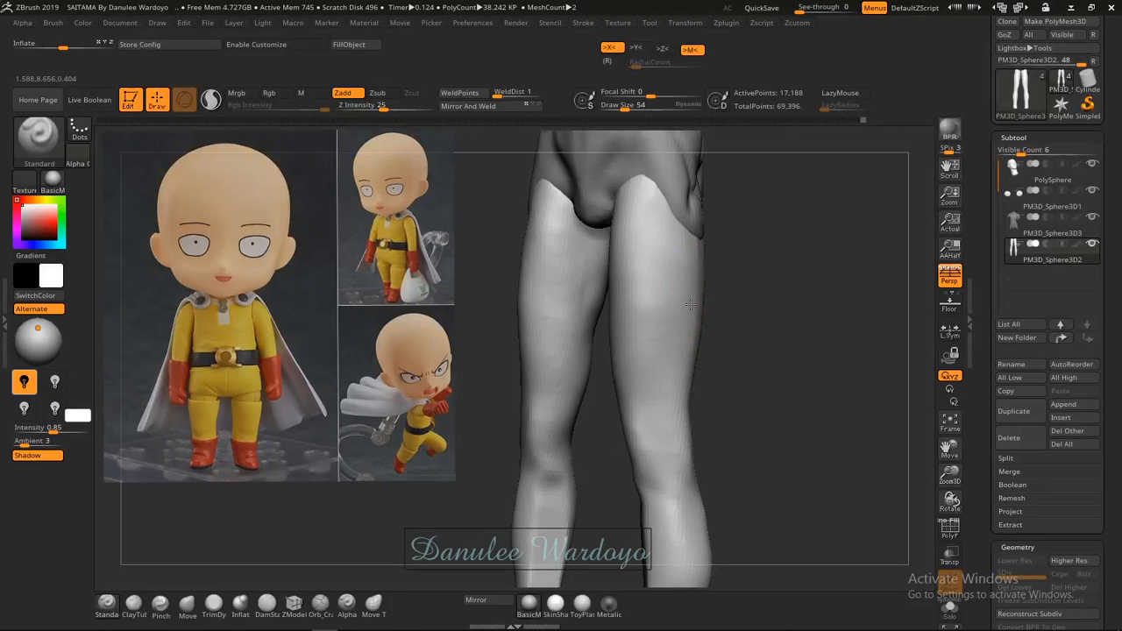
right_click_drag(636, 303, 672, 321)
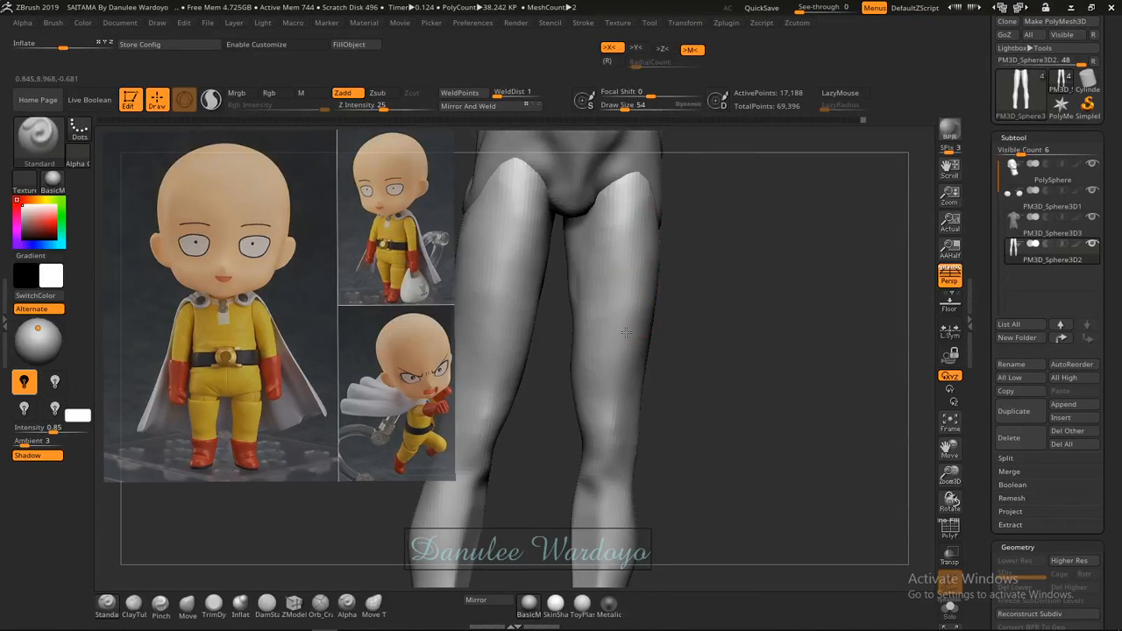
Mask the entire legs subtool and clear the mask again.
left_click(719, 345, "ctrl")
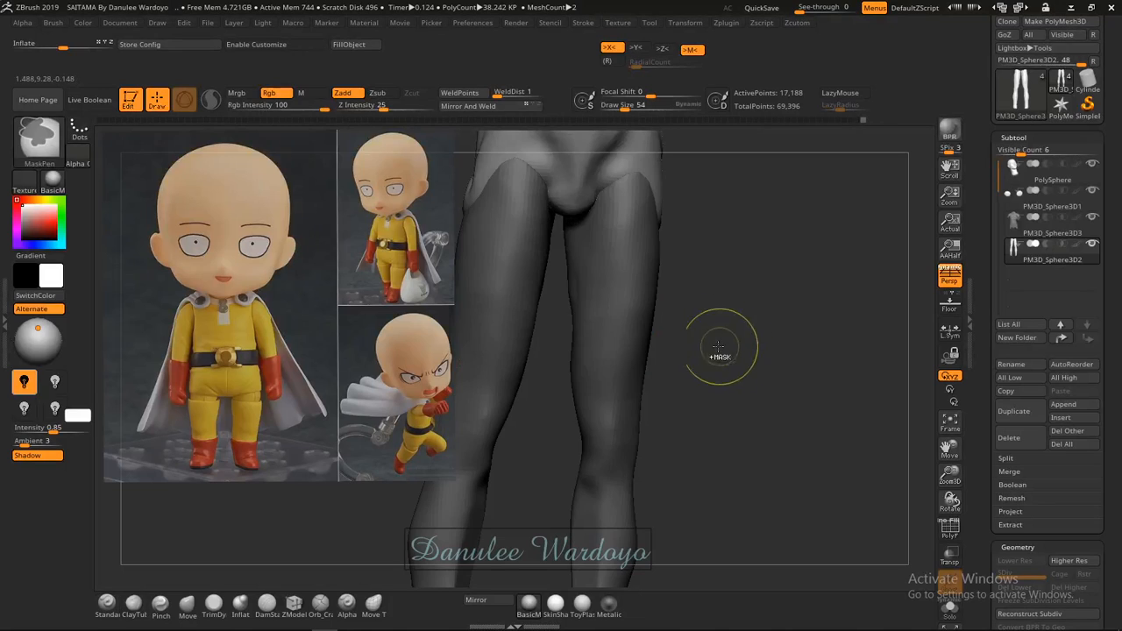
left_click(716, 350, "ctrl")
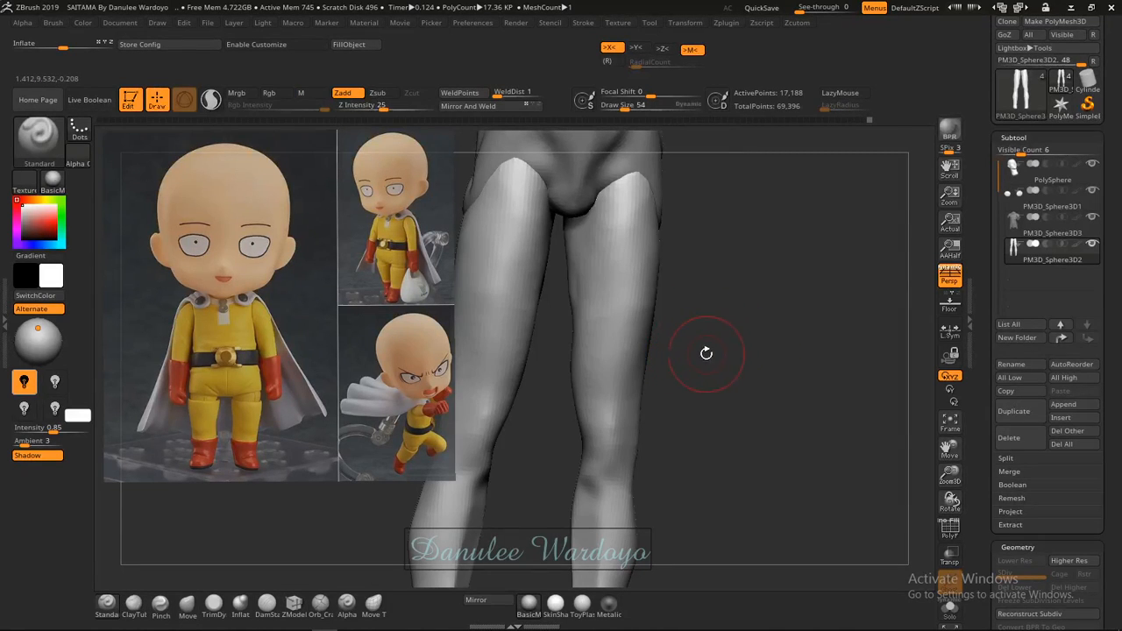
Try pulling the middle of both thighs outward with the Move brush and undo the deformation.
key("b")
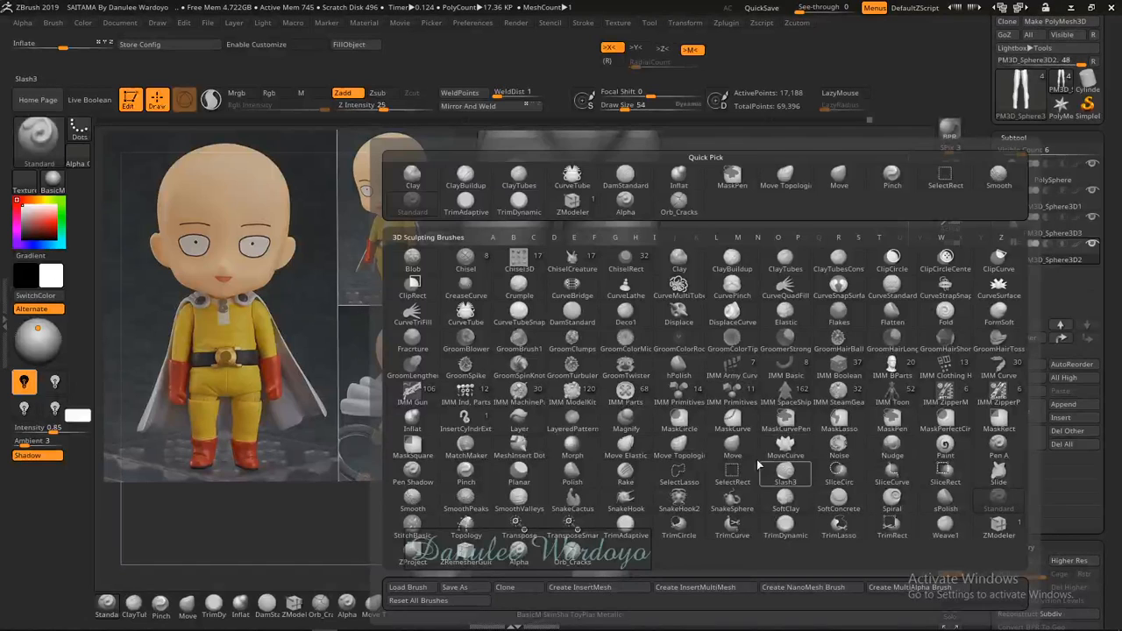
key("m")
key("v")
left_click_drag(614, 325, 565, 327)
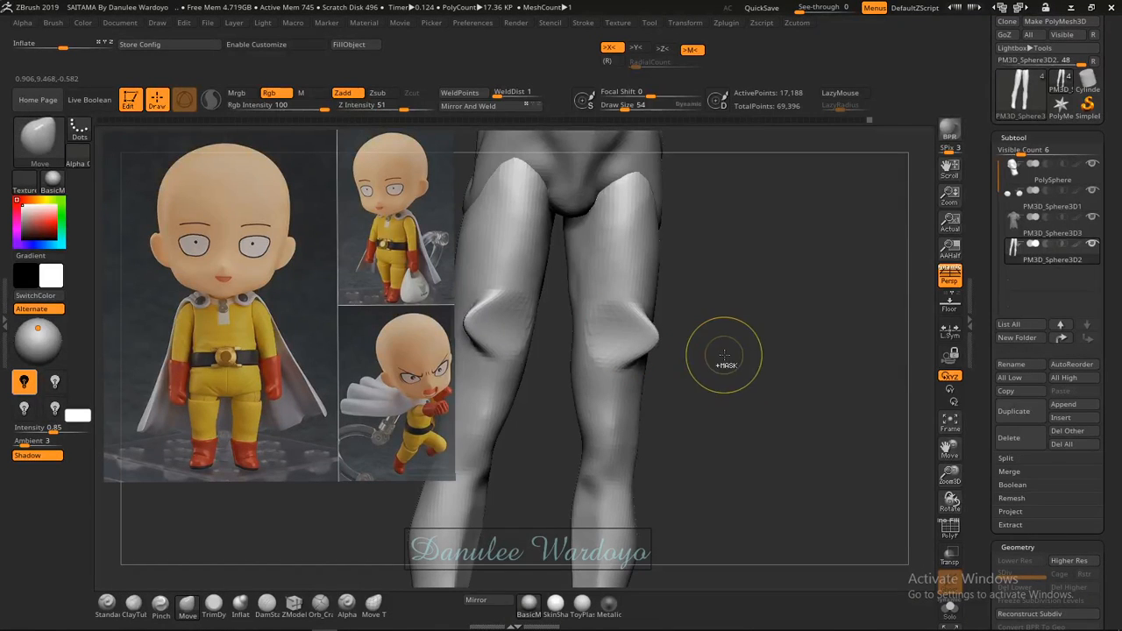
key("ctrl+z")
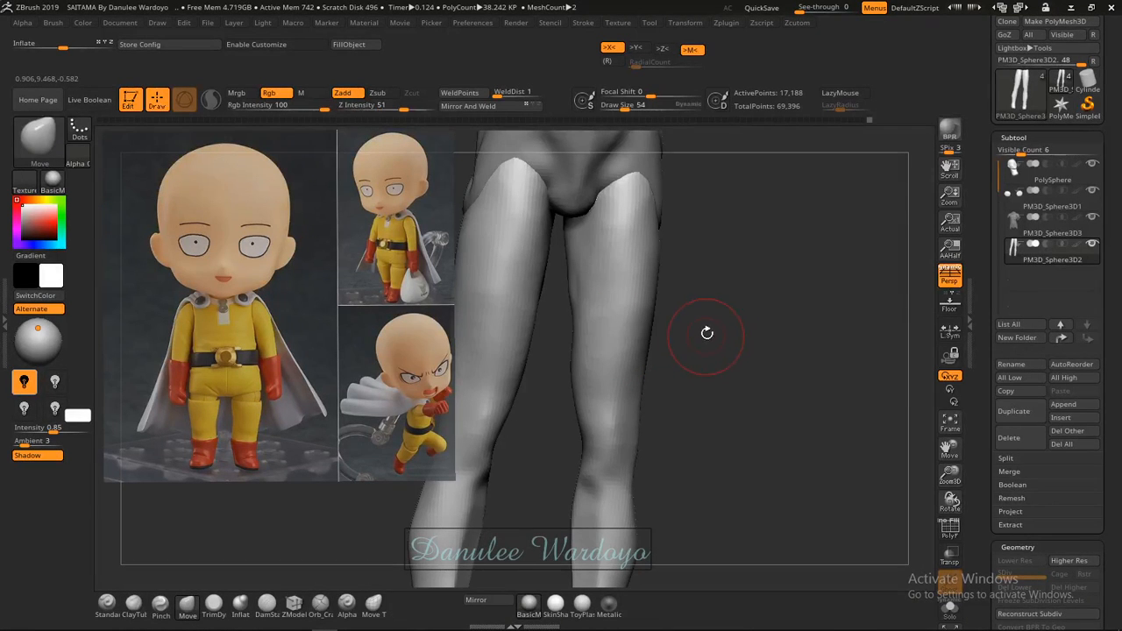
Select the Standard brush and turn off Spotlight Projection in its Samples settings.
key("b")
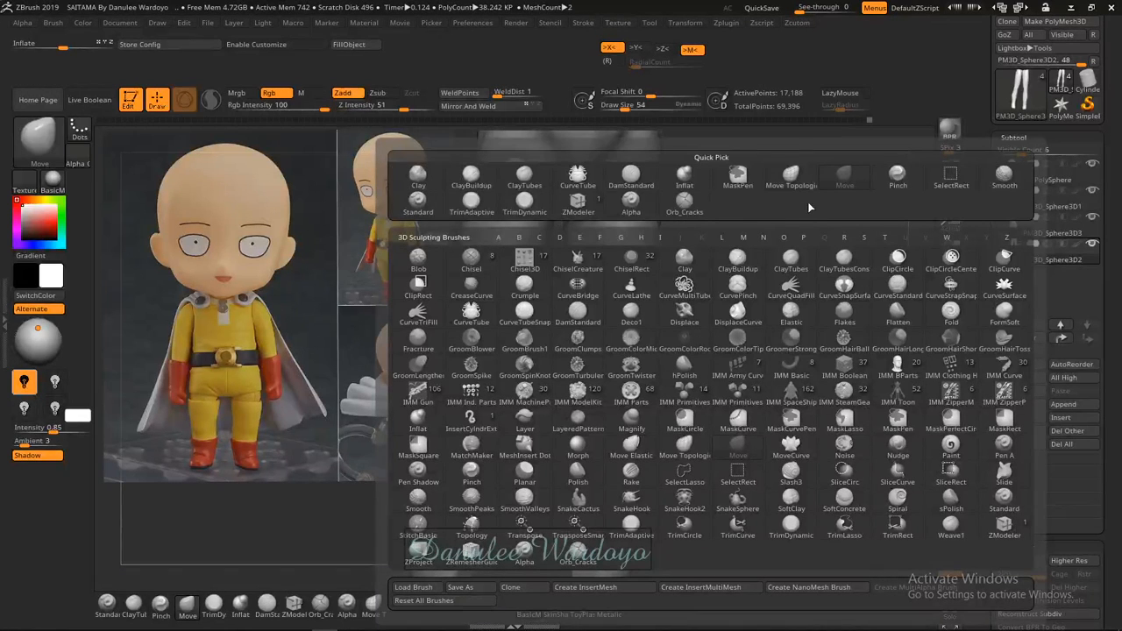
left_click(1004, 498)
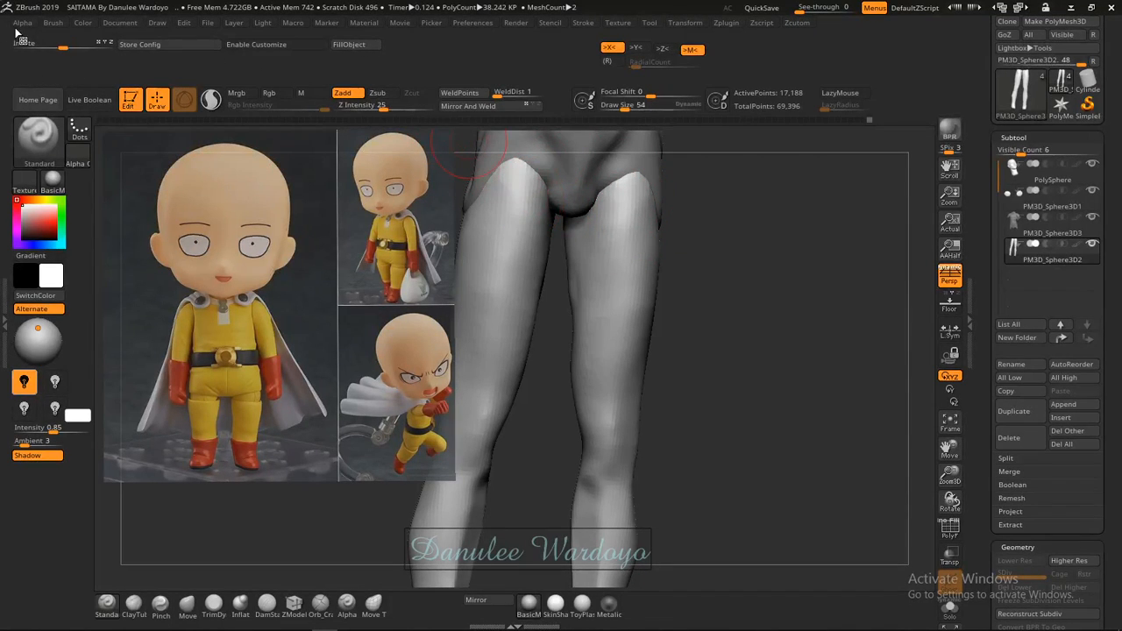
left_click(51, 26)
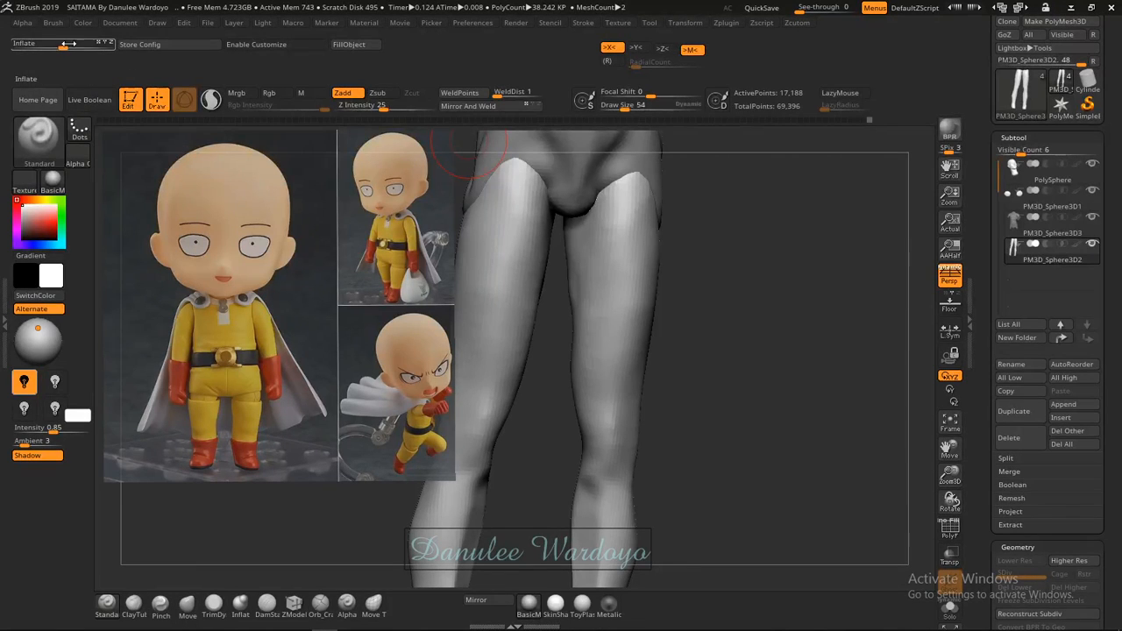
left_click(23, 25)
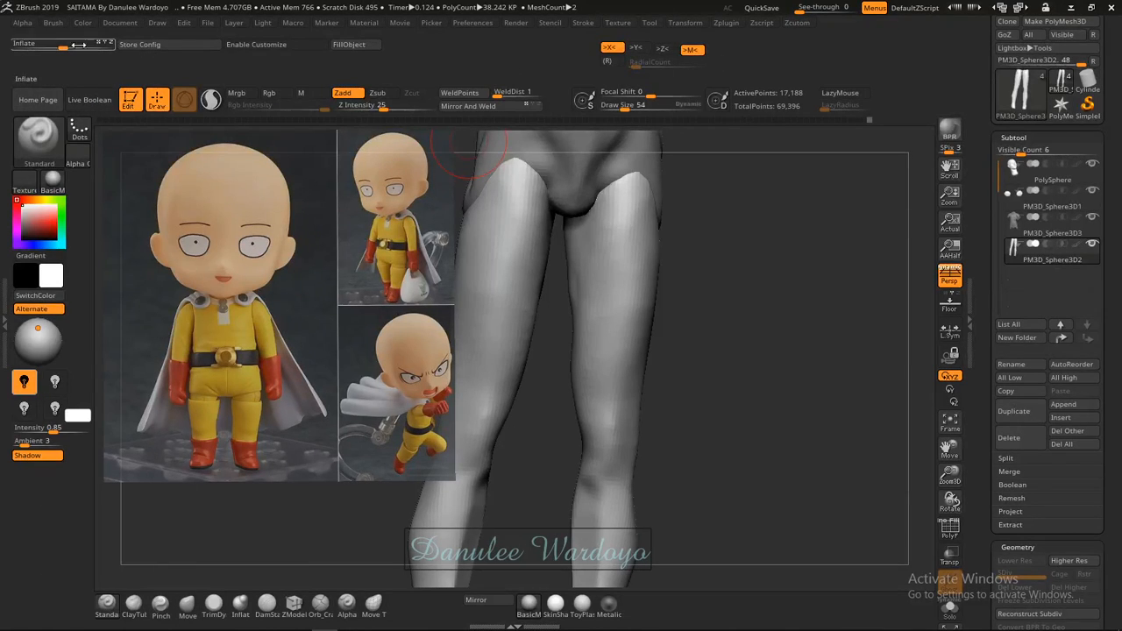
left_click(21, 24)
mouse_move(55, 24)
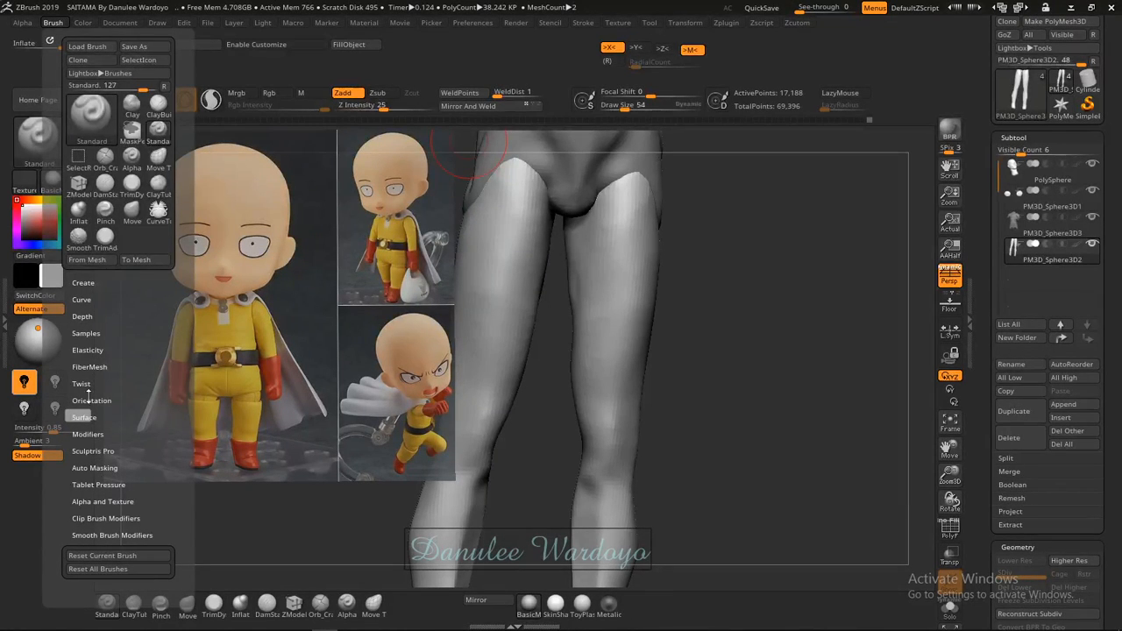
left_click(87, 333)
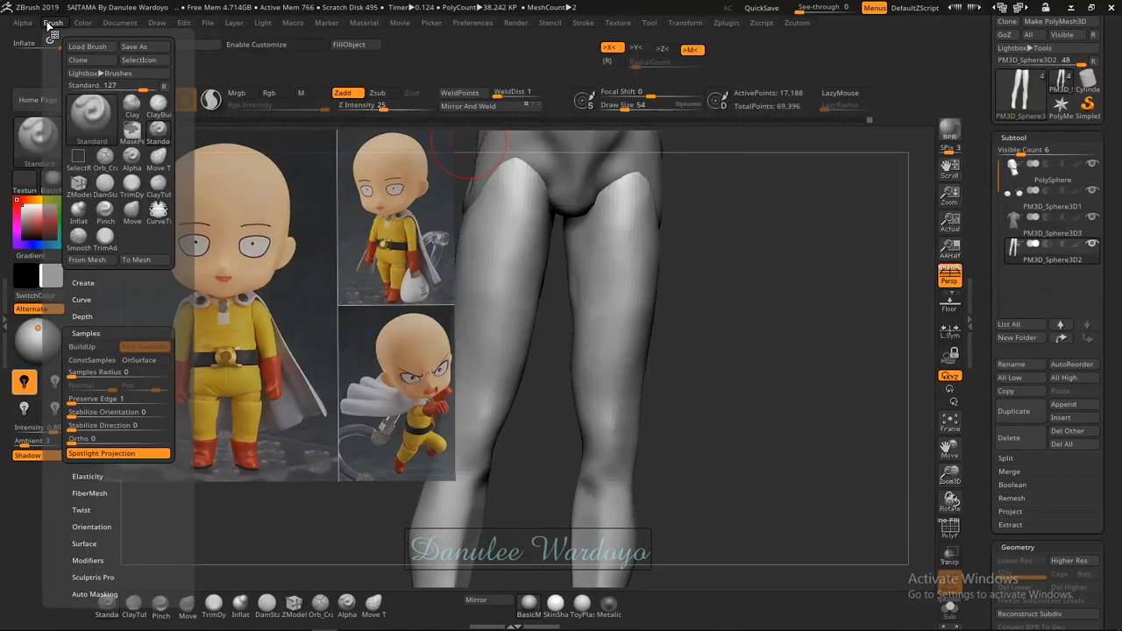
left_click(103, 453)
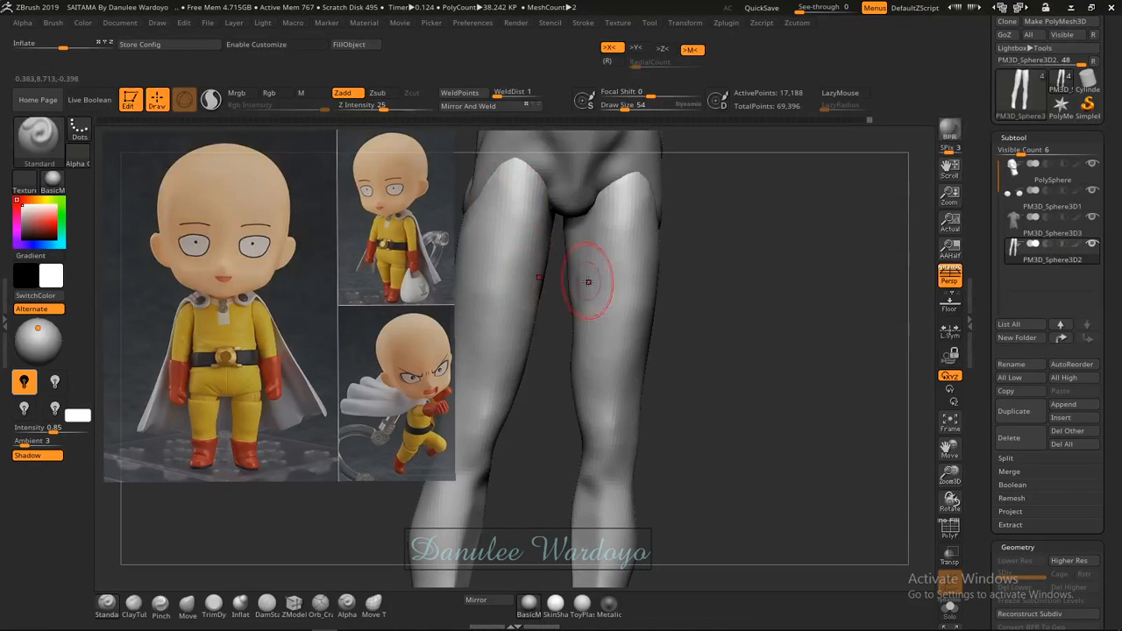
Try a winding Standard brush stroke down the front of both thighs and undo it.
mouse_move(601, 286)
left_mouse_down()
mouse_move(613, 263)
mouse_move(607, 289)
mouse_move(653, 387)
left_mouse_up()
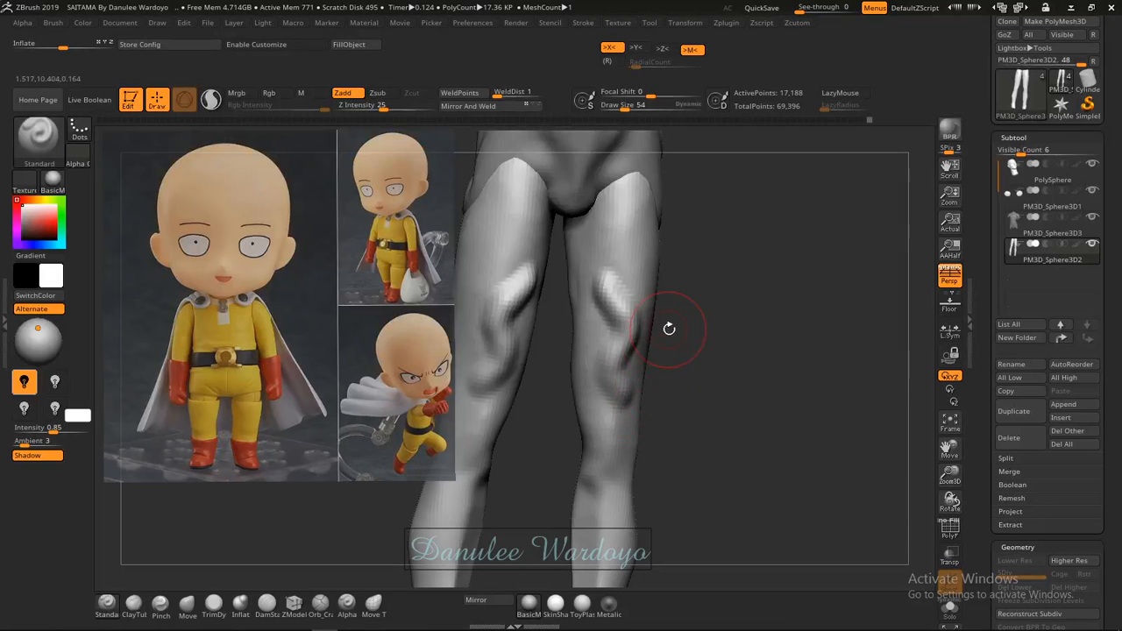
key("ctrl")
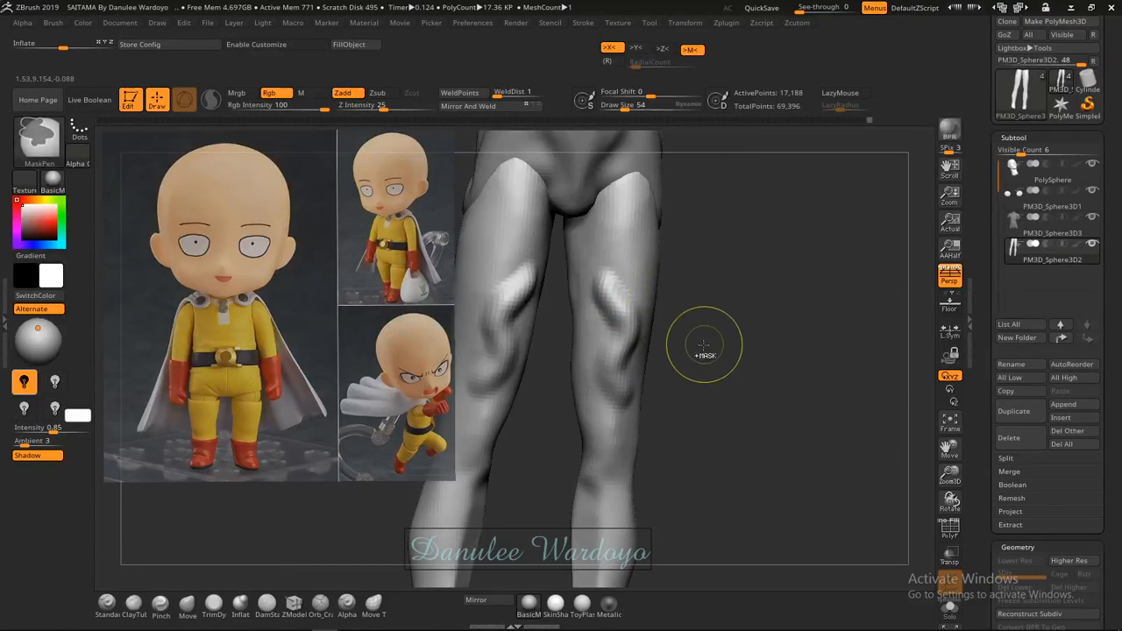
key("ctrl+z")
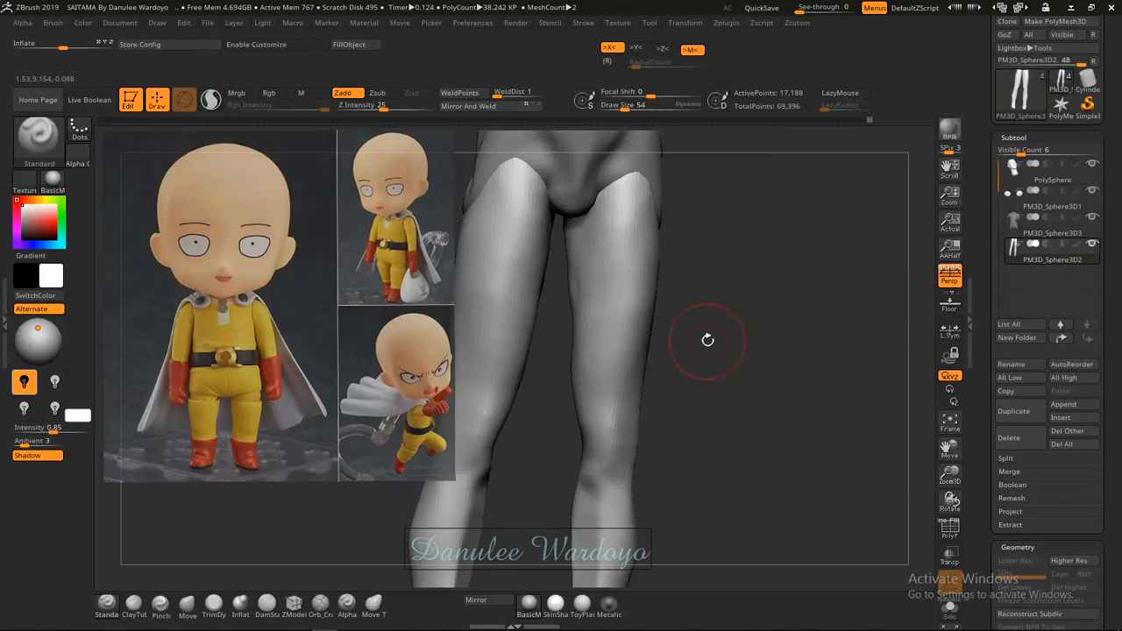
Check the wireframe of the legs, try a short Standard brush stroke on the lower thighs and undo it.
left_click_drag(707, 339, 734, 341)
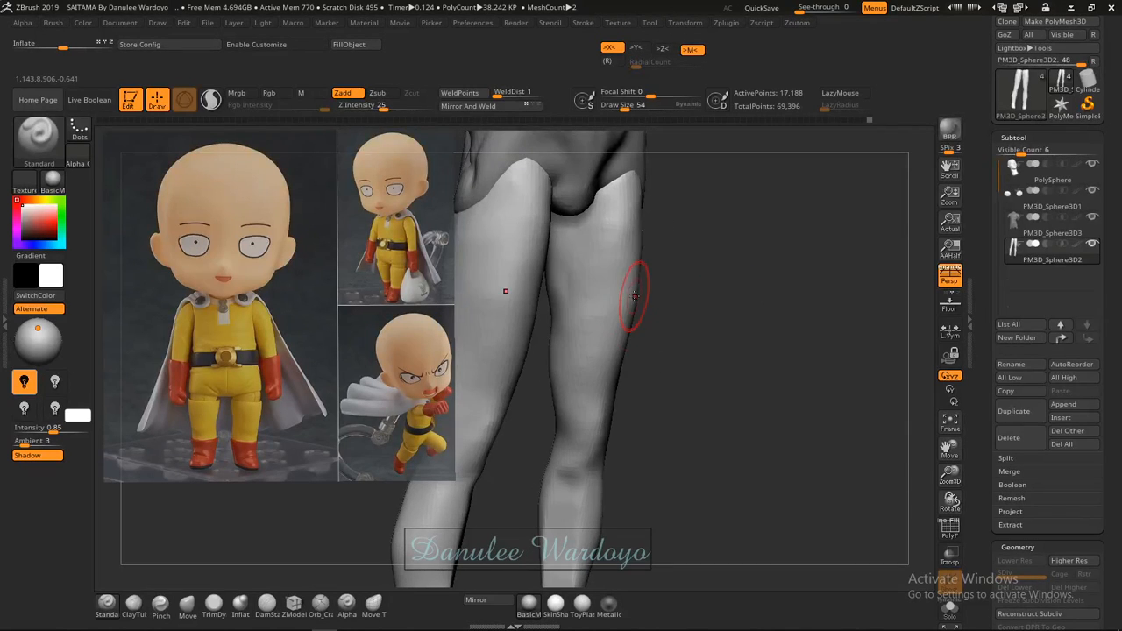
key("shift+f")
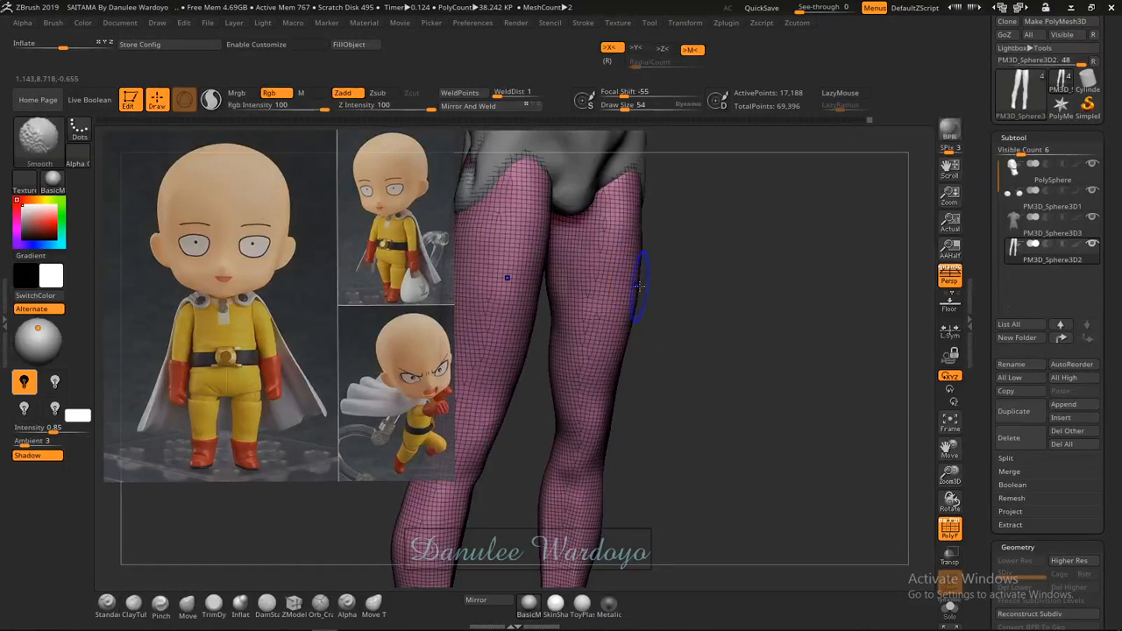
key("shift+f")
left_click_drag(602, 295, 587, 336)
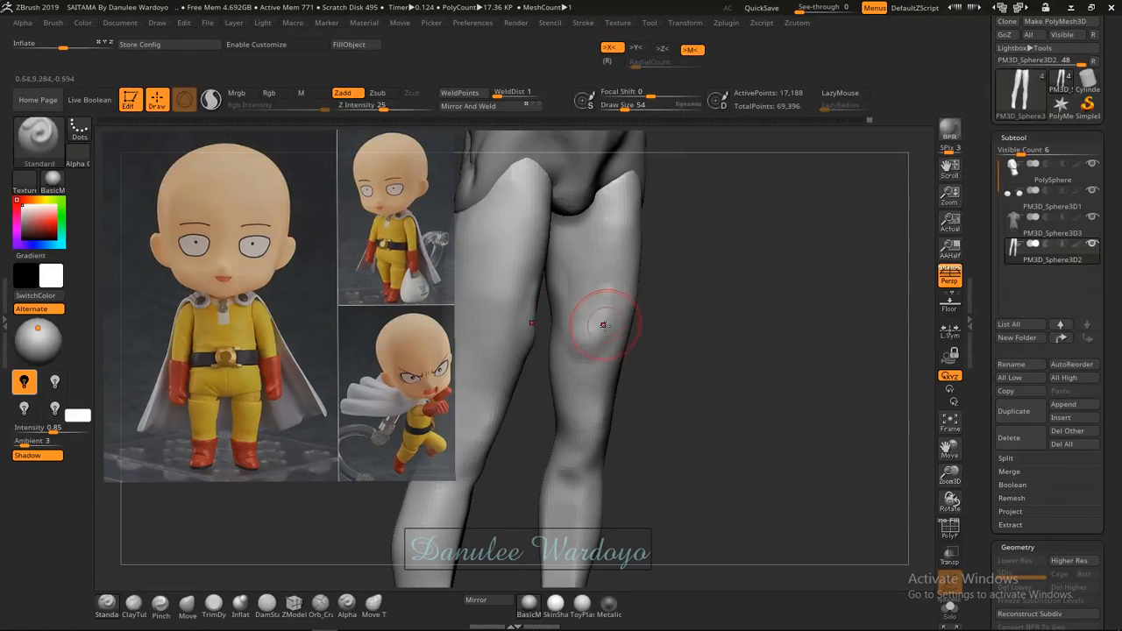
key("ctrl")
key("ctrl+z")
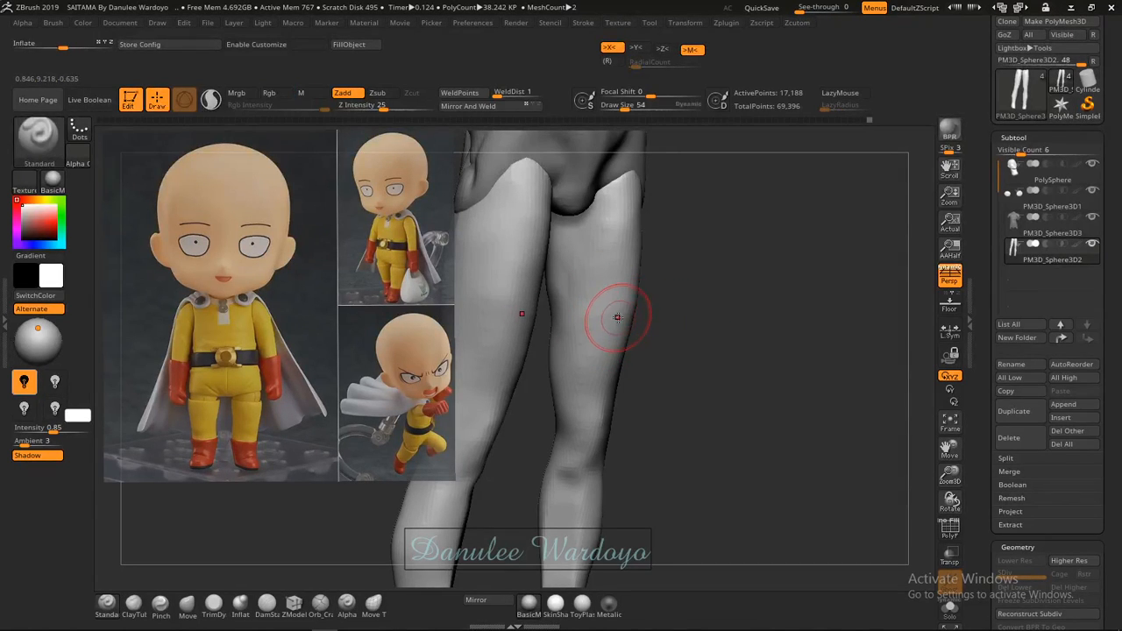
Pull a pointed spike outward from both thighs with the Move brush and display the wireframe.
key("b")
left_click(645, 421)
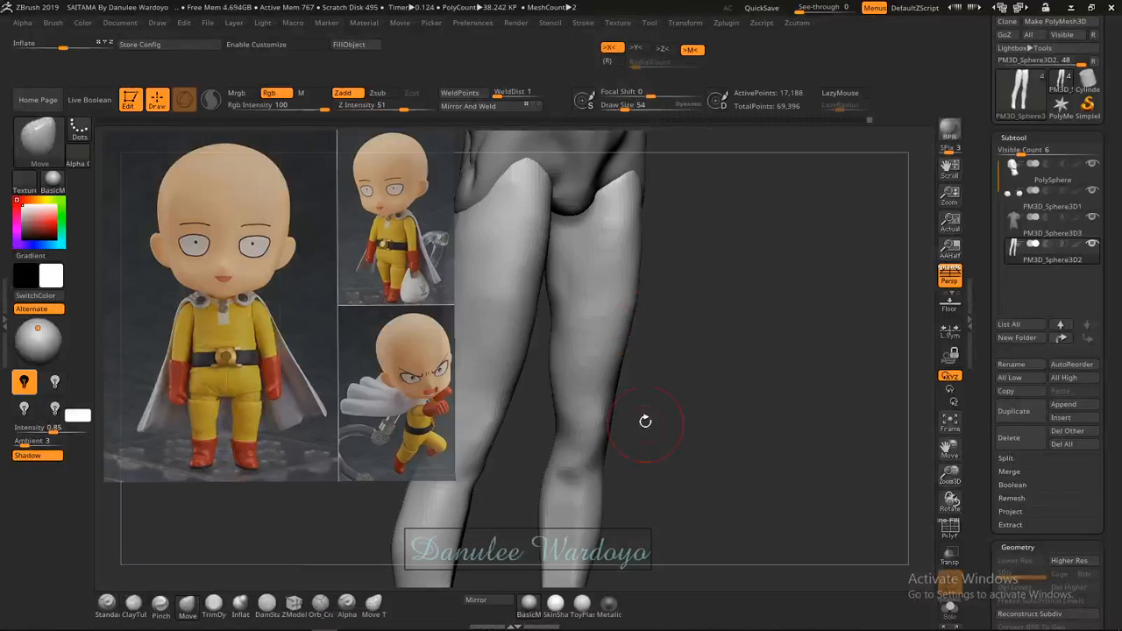
left_click_drag(615, 306, 675, 316)
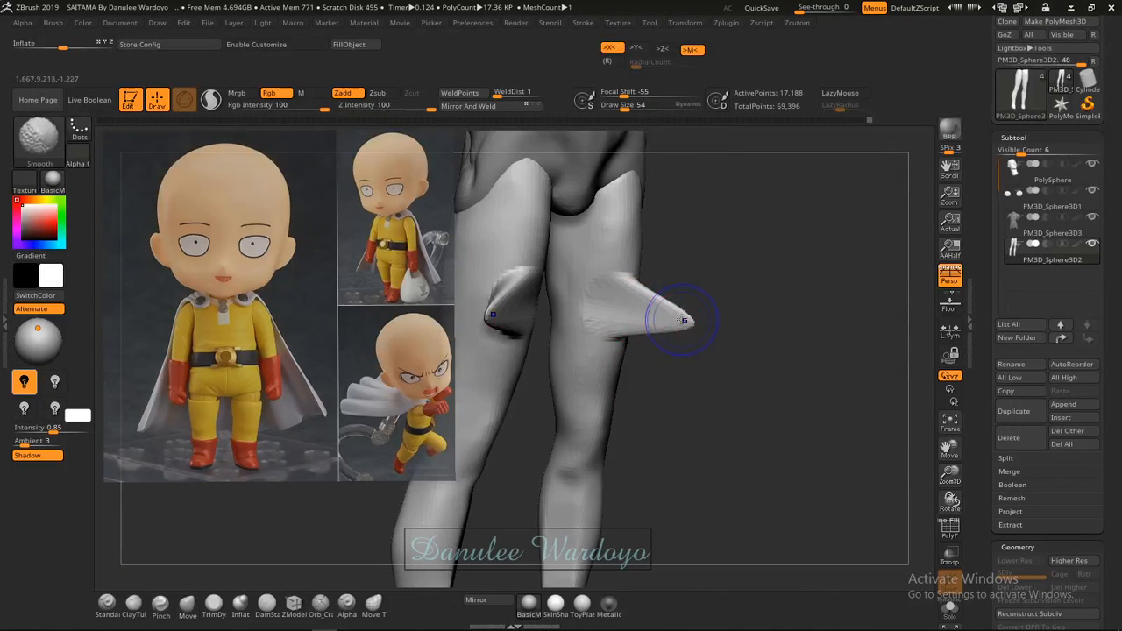
key("shift+f")
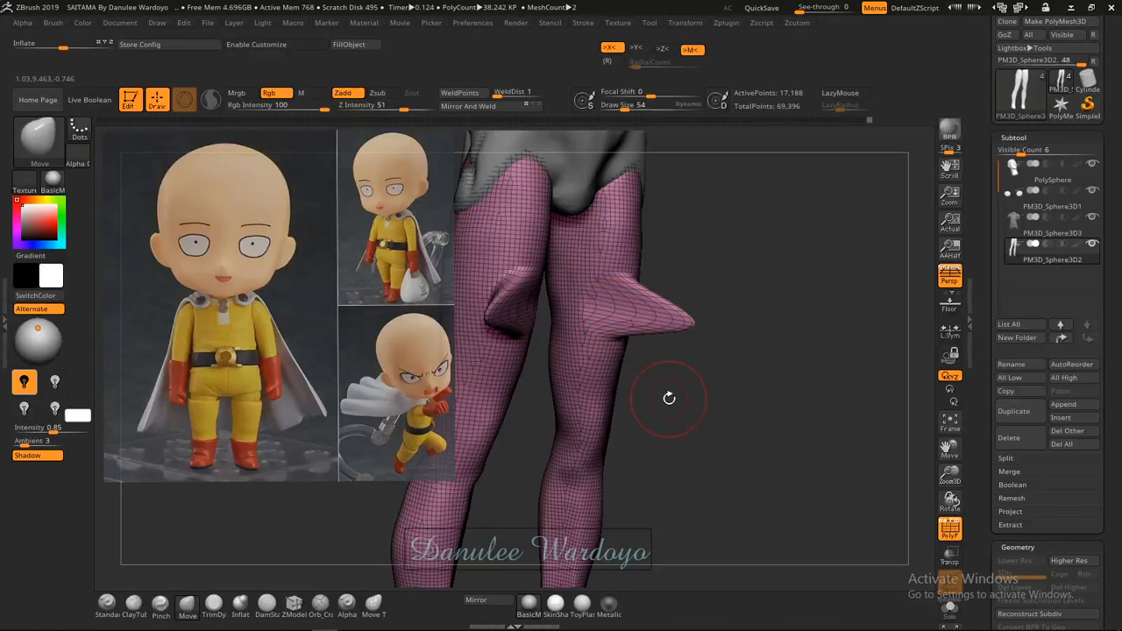
Remesh the spiked legs with DynaMesh, inspect them clear of the reference image, and undo both the remesh and the spikes.
key("ctrl")
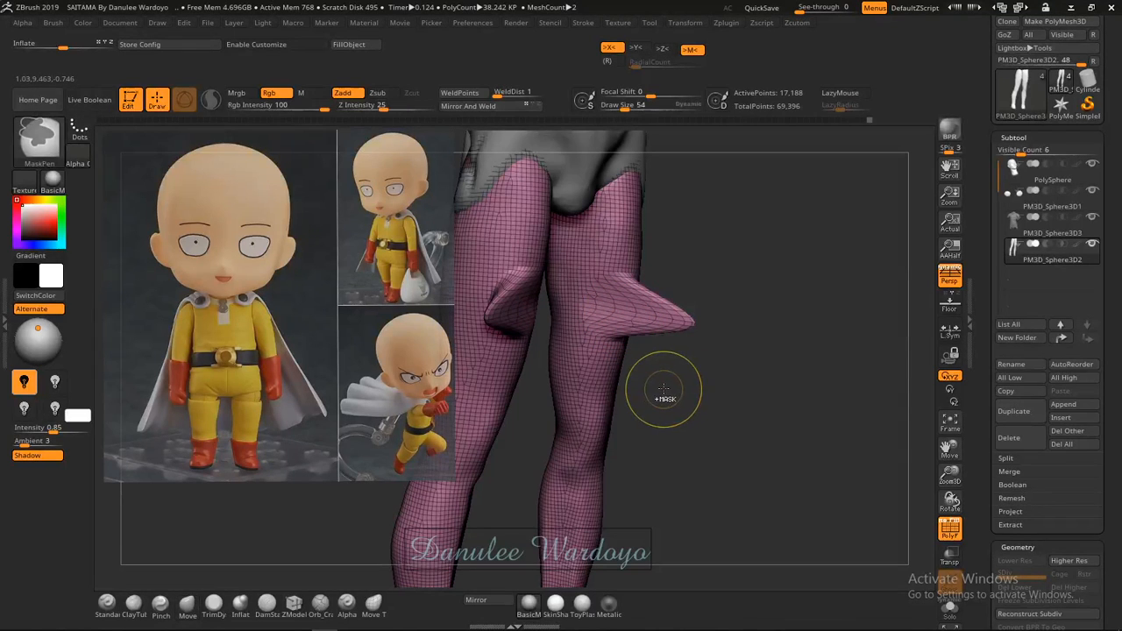
left_click_drag(667, 391, 688, 443, "ctrl")
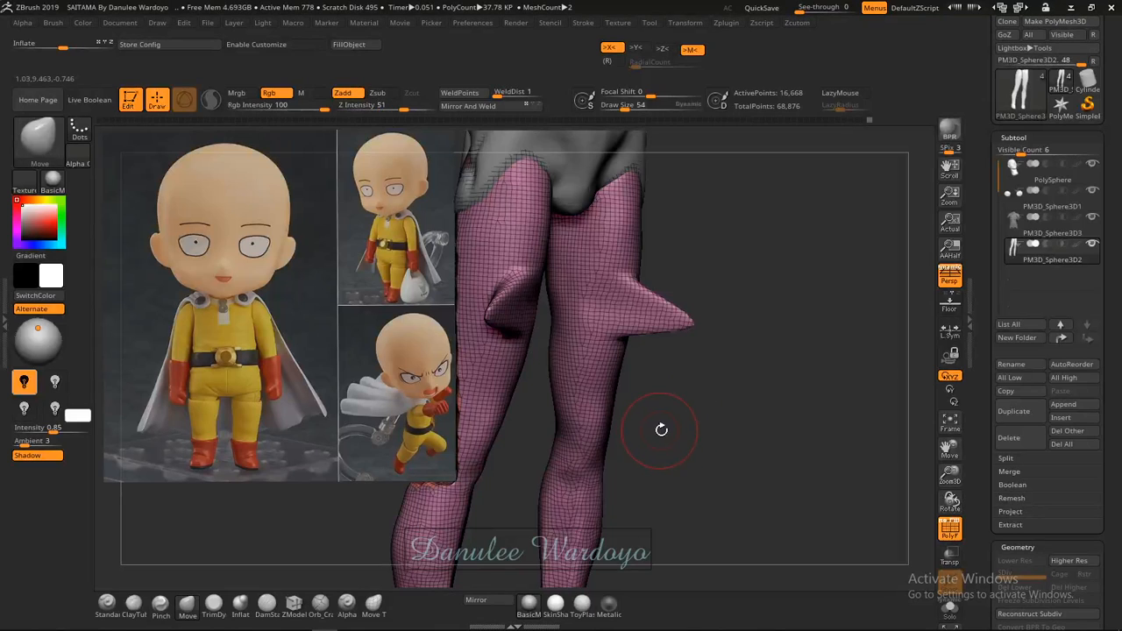
left_click_drag(662, 430, 762, 416)
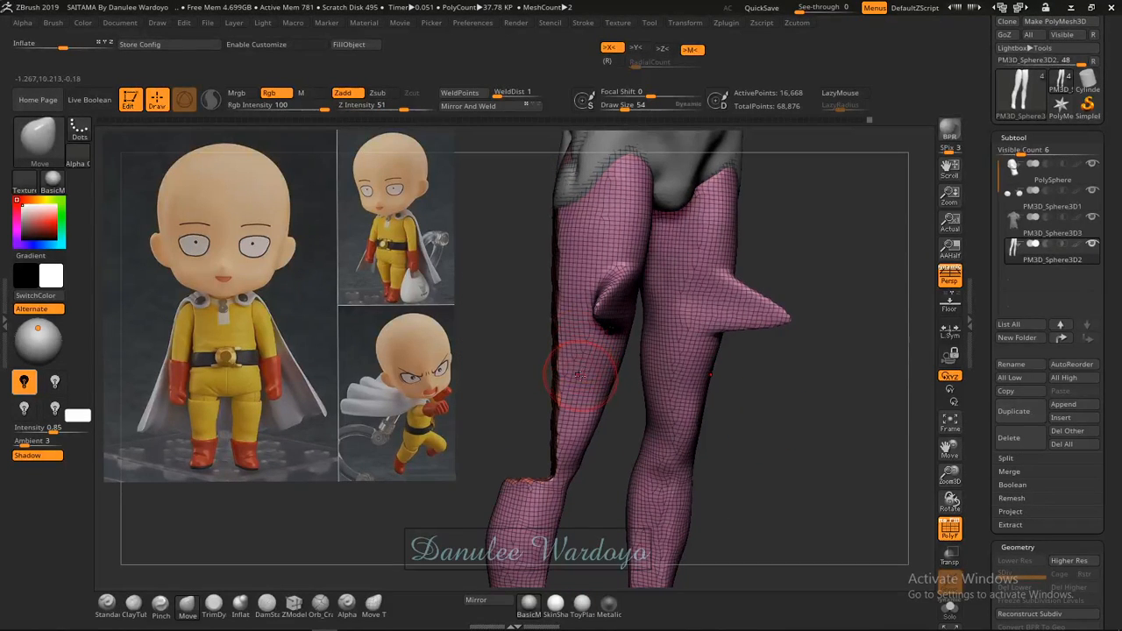
left_click_drag(757, 397, 657, 400, "alt")
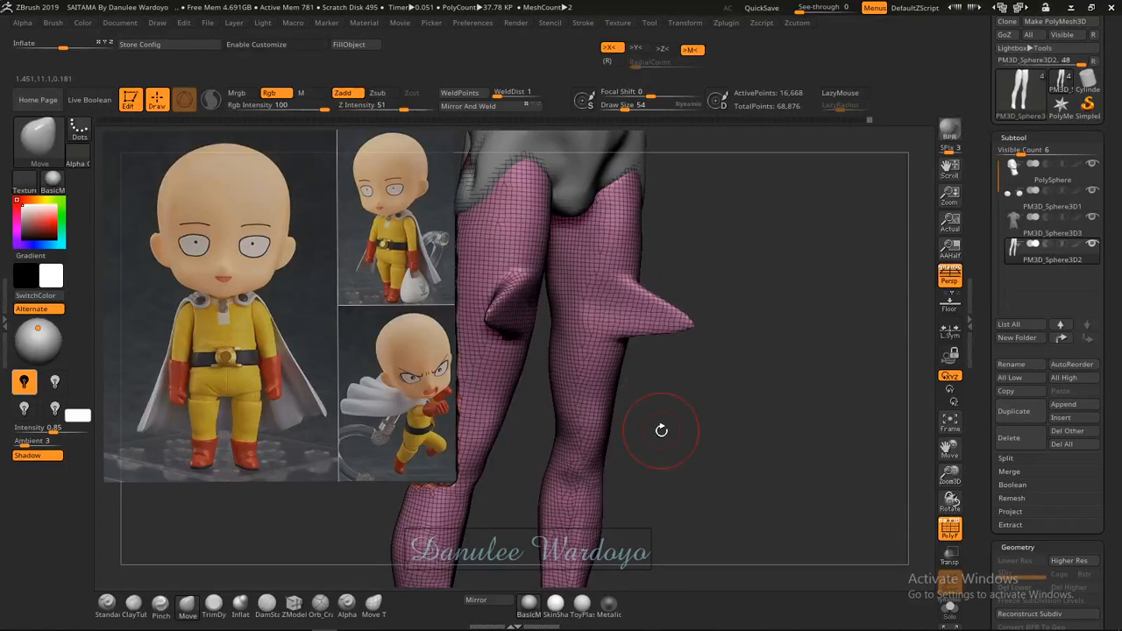
left_click_drag(651, 441, 689, 422, "ctrl")
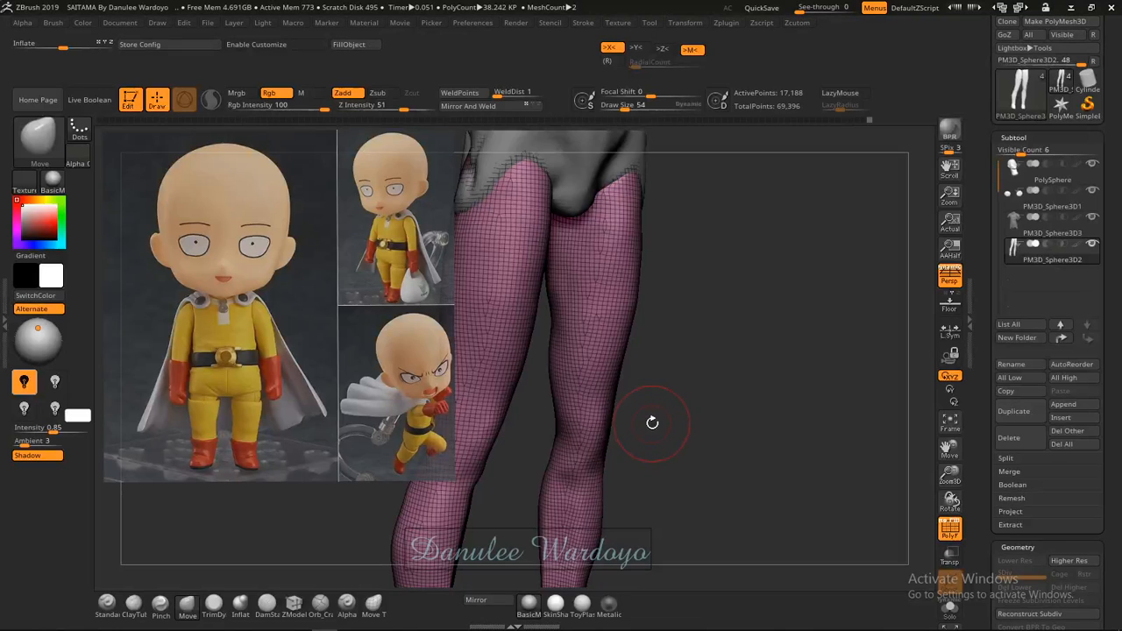
Turn the legs partly behind the reference image, remesh them with DynaMesh again and undo the remesh.
left_click_drag(664, 426, 599, 404)
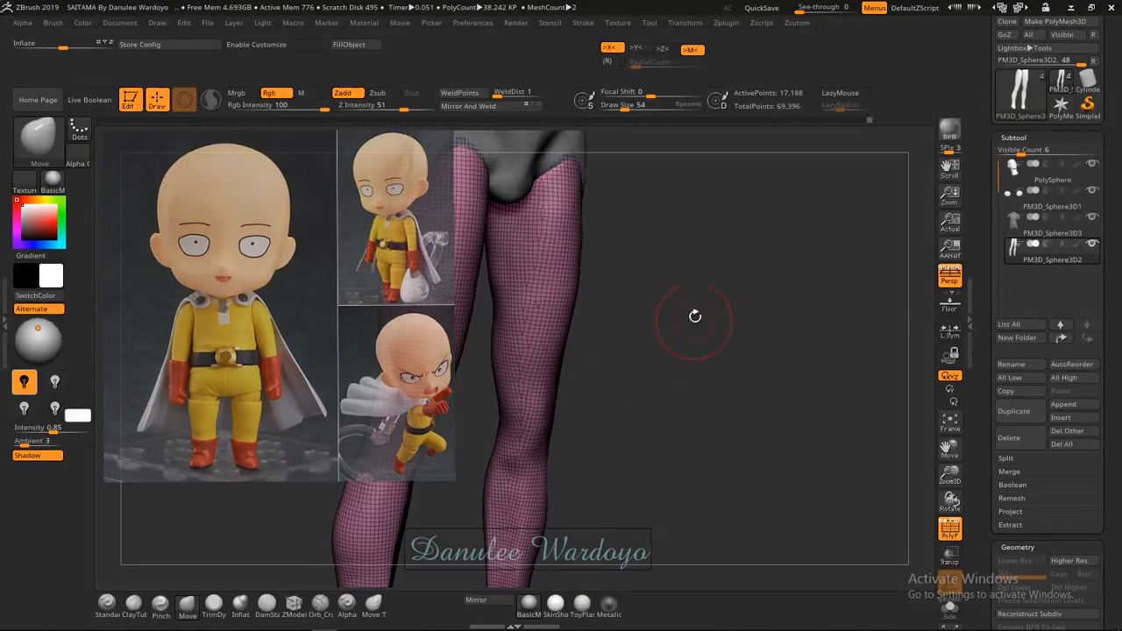
left_click_drag(652, 266, 682, 393, "ctrl")
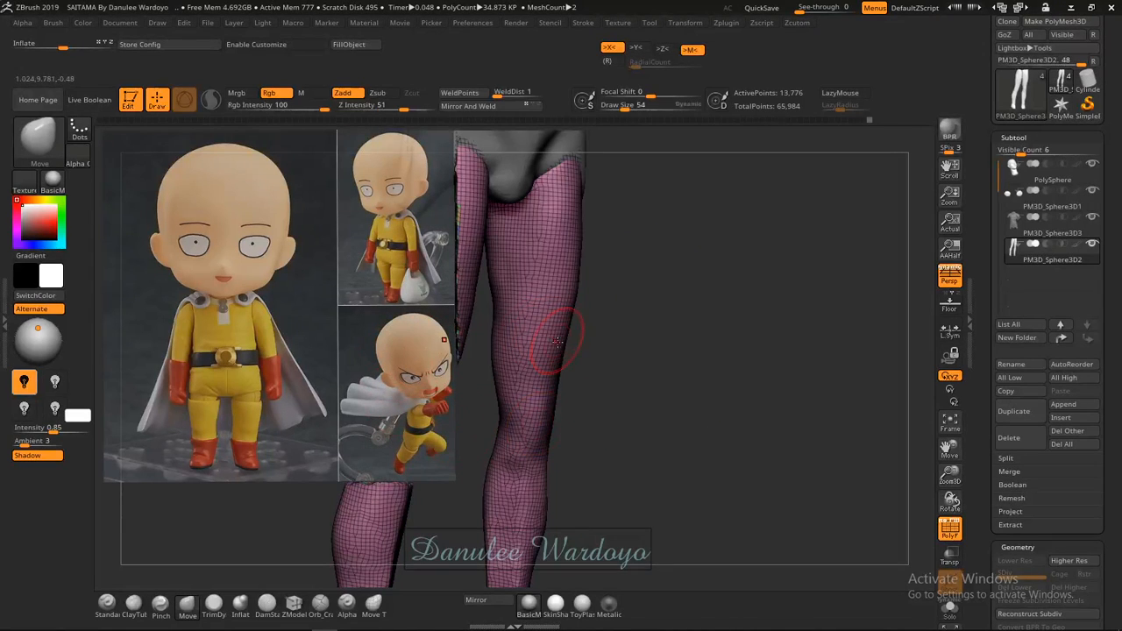
mouse_move(602, 355)
left_mouse_down()
mouse_move(670, 352)
mouse_move(557, 353)
mouse_move(709, 356)
mouse_move(616, 358)
left_mouse_up()
key("ctrl")
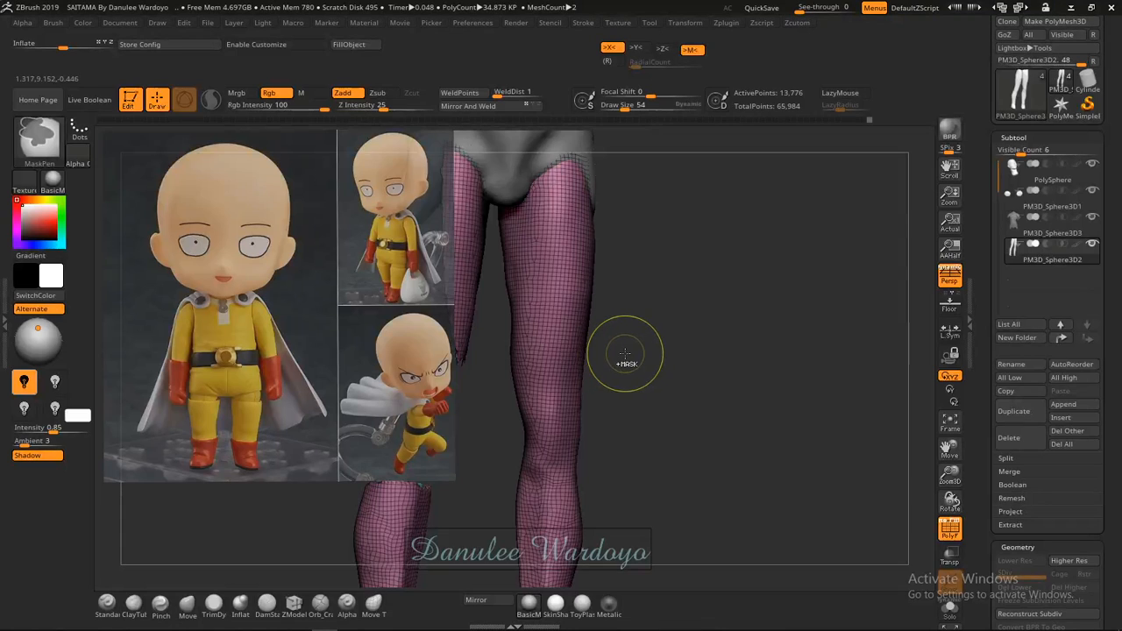
key("ctrl+z")
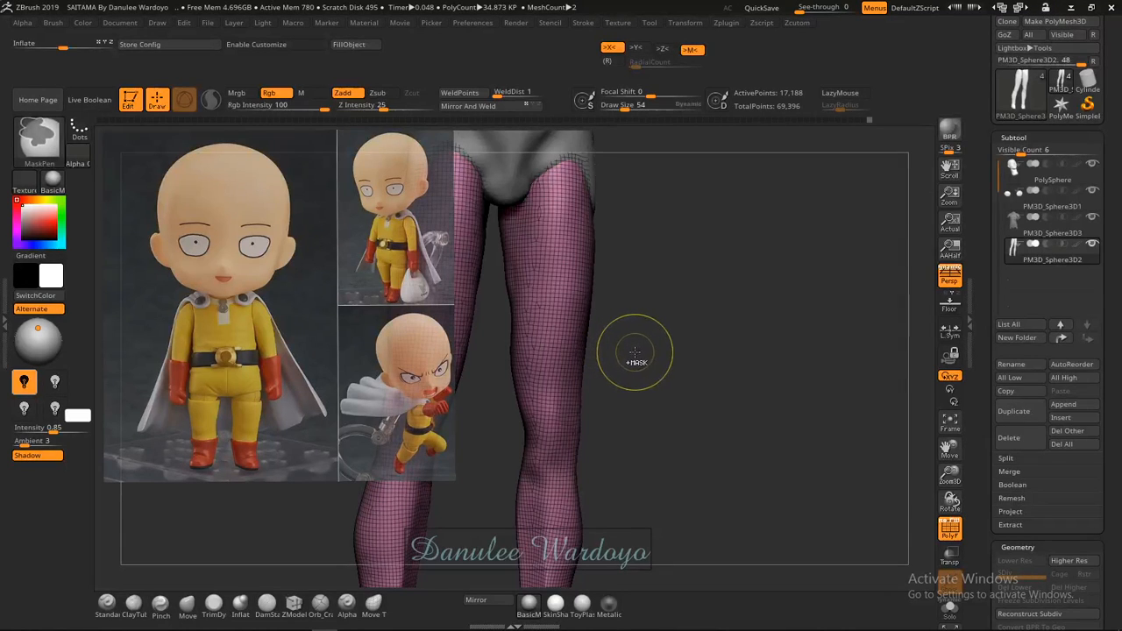
Try pulling the front of both thighs downward up close with the Move brush and undo the deformations.
left_click_drag(659, 352, 851, 351)
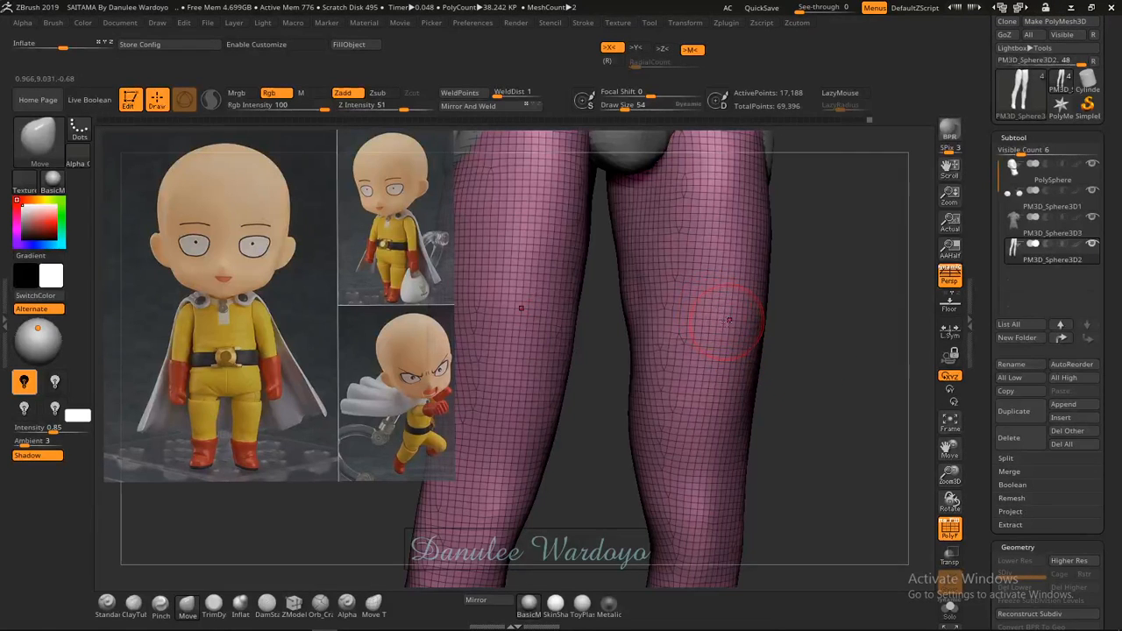
left_click_drag(730, 281, 726, 328)
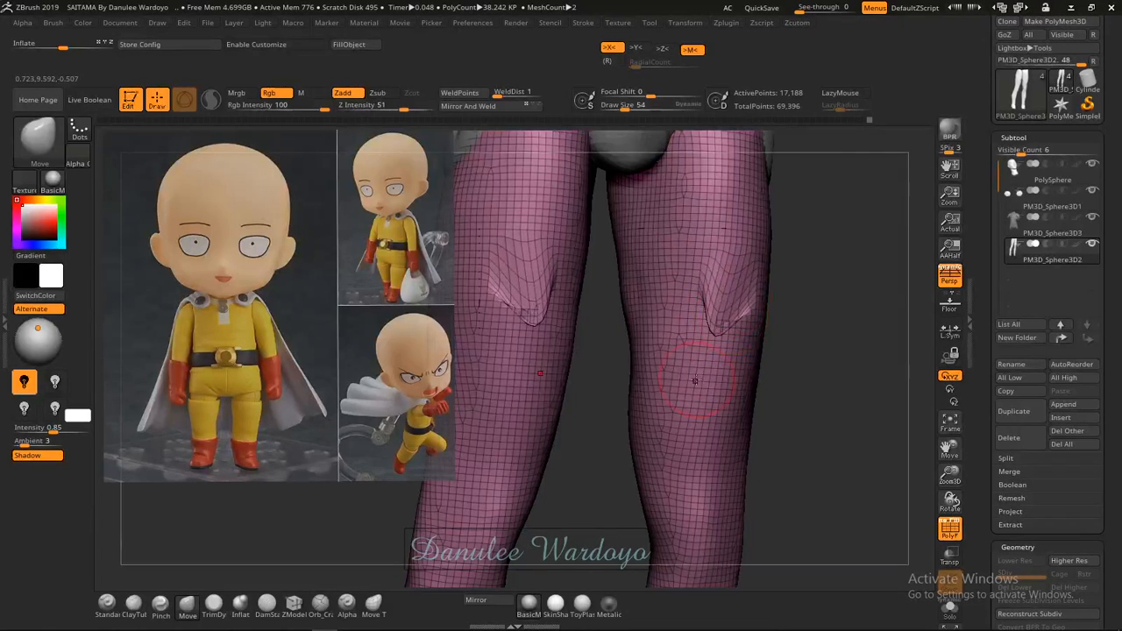
left_click_drag(694, 381, 699, 351)
key("ctrl+z")
key("ctrl+z")
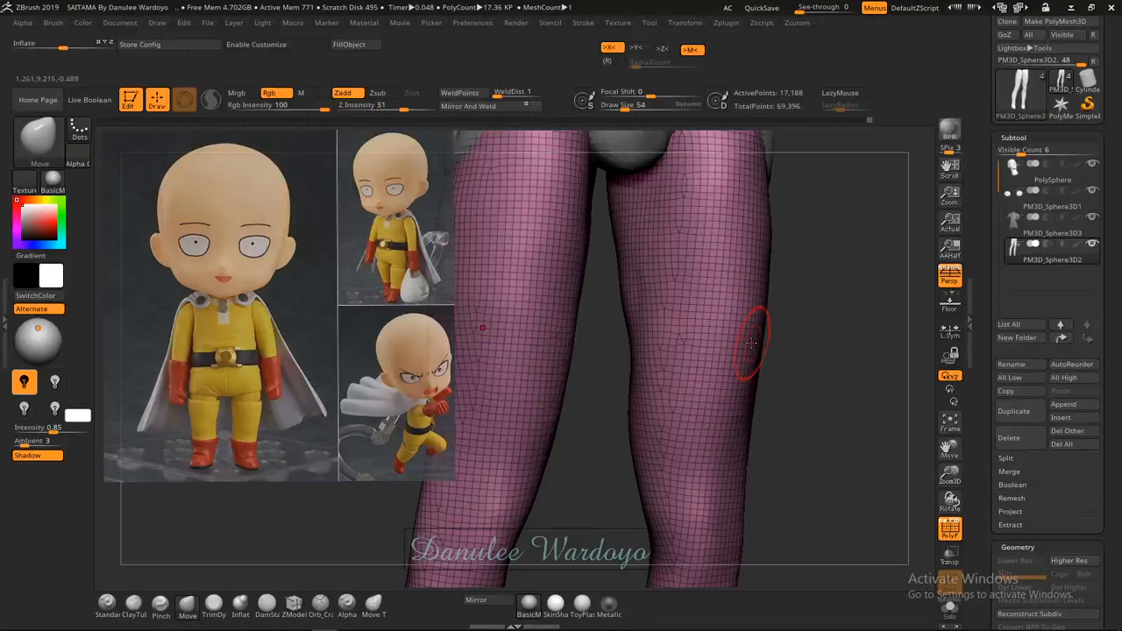
Build up rough clay strokes on the front and outer sides of both thighs with the ClayTubes brush.
key("b")
key("c")
key("t")
left_click_drag(718, 344, 716, 361)
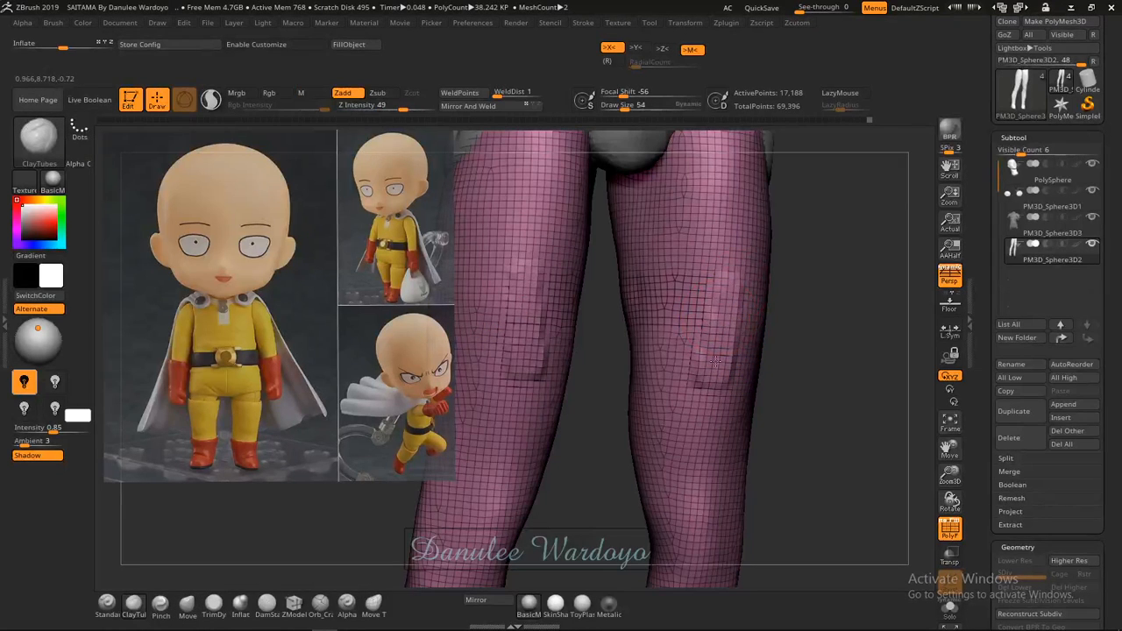
left_click_drag(735, 310, 731, 383)
right_click_drag(738, 336, 689, 345)
left_click_drag(747, 305, 801, 416)
Remesh the sculpted legs with DynaMesh and frame both legs to inspect the new wireframe.
key("ctrl")
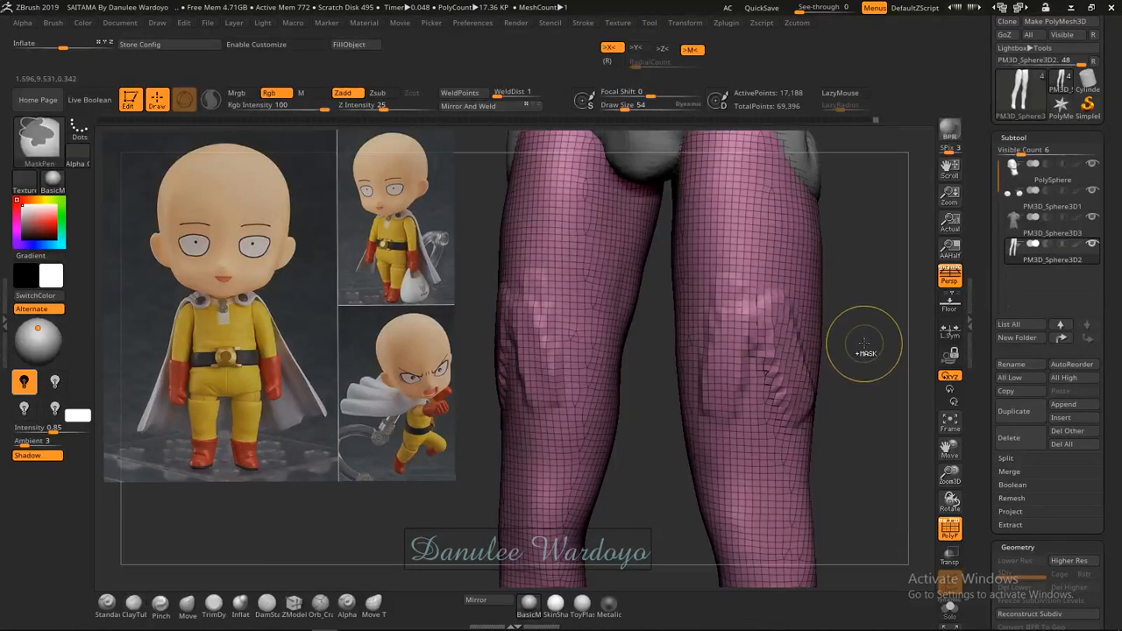
mouse_move(851, 393)
left_mouse_down()
mouse_move(759, 380)
mouse_move(827, 381)
mouse_move(789, 374)
left_mouse_up()
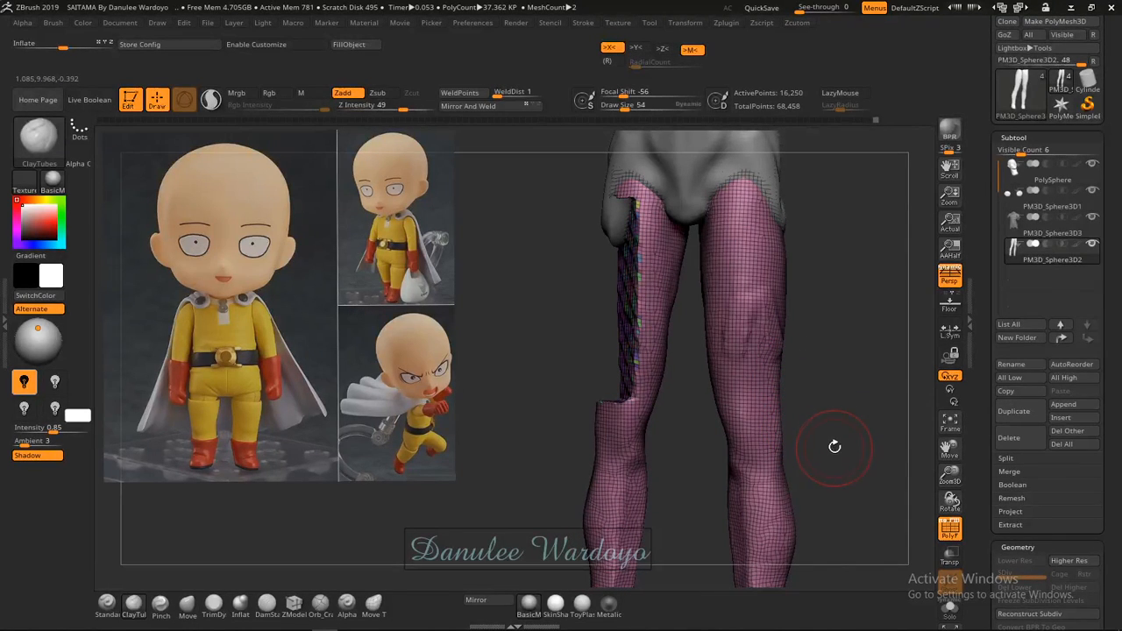
left_click_drag(834, 446, 720, 402)
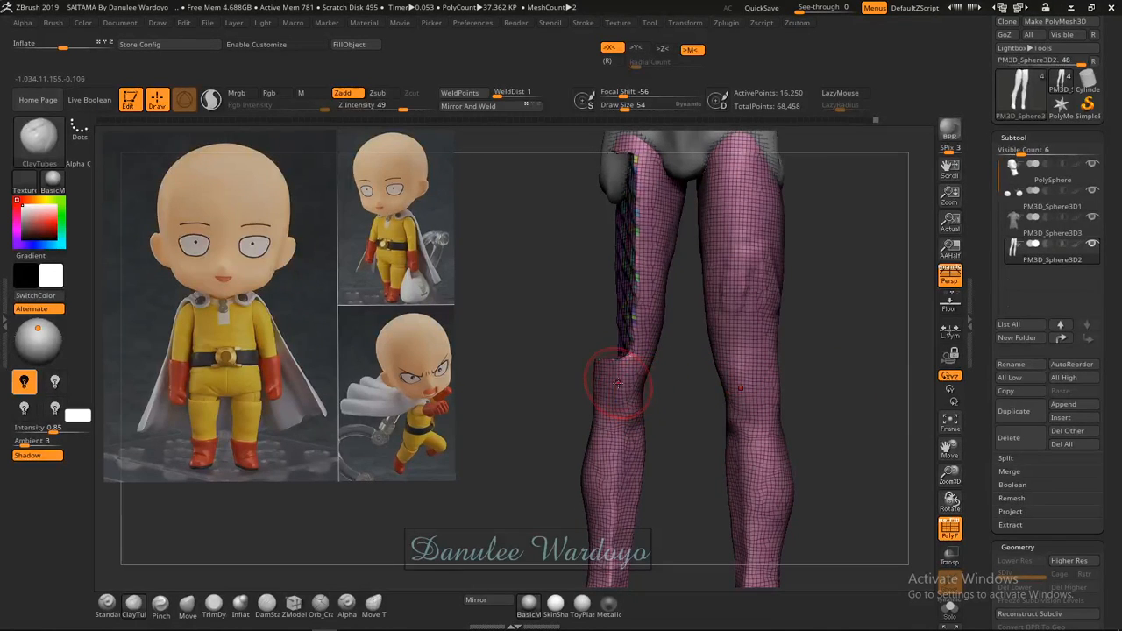
key("ctrl")
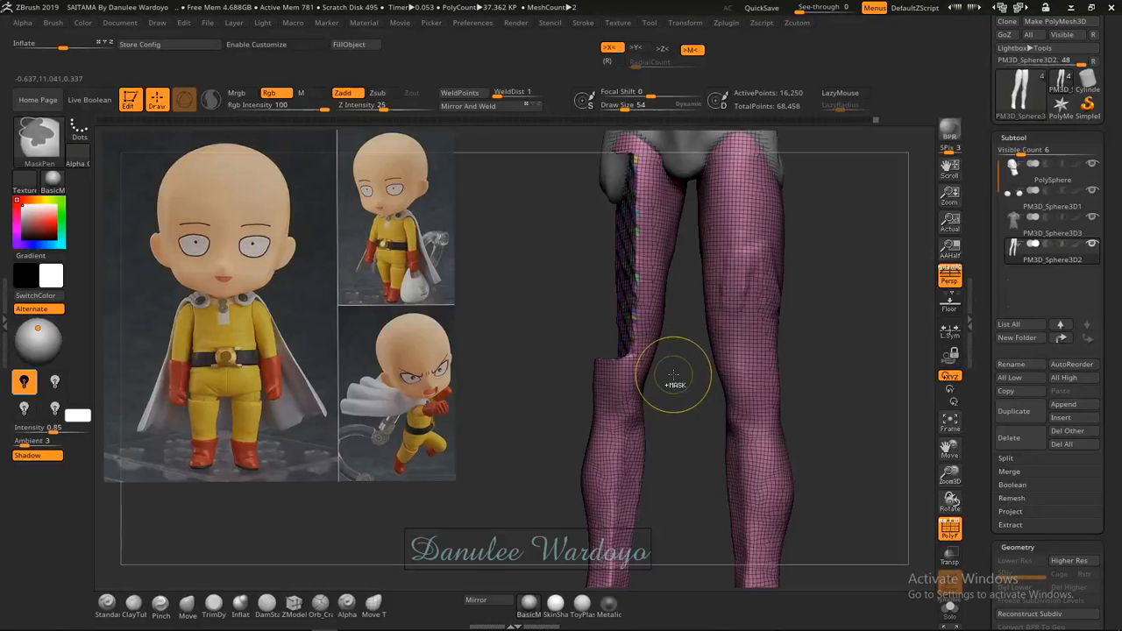
key("ctrl+shift")
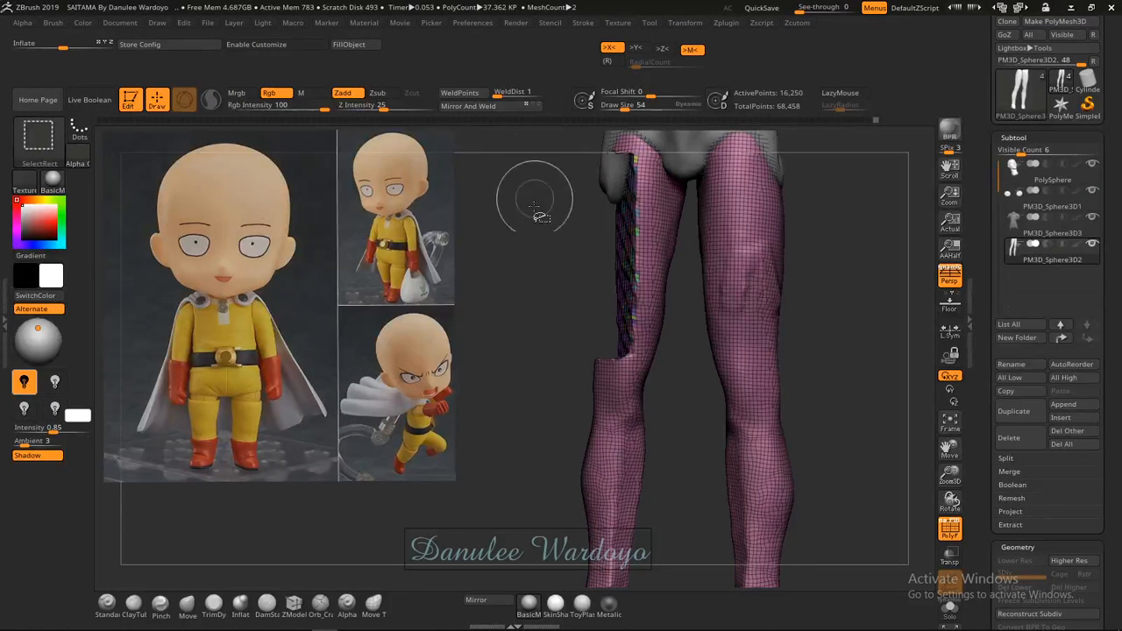
Isolate the legs above the lower calves with a selection rectangle, and restore the visibility of the full legs.
mouse_move(509, 472)
left_mouse_down("ctrl+shift")
mouse_move(628, 285)
mouse_move(693, 133)
left_mouse_up("ctrl+shift")
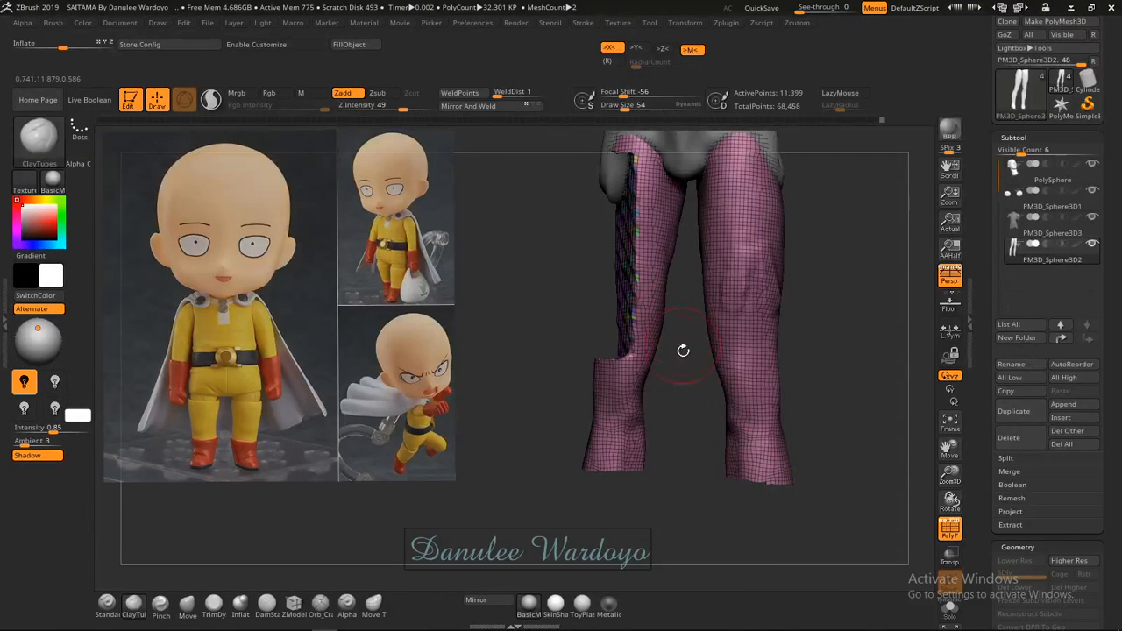
left_click(677, 398, "ctrl+shift")
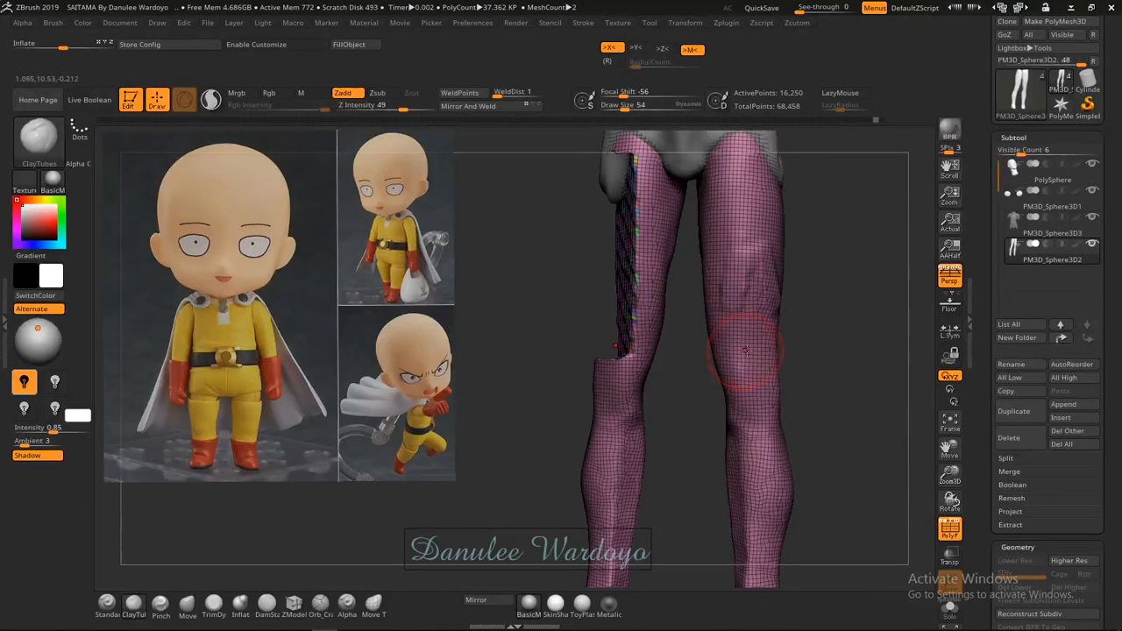
key("ctrl")
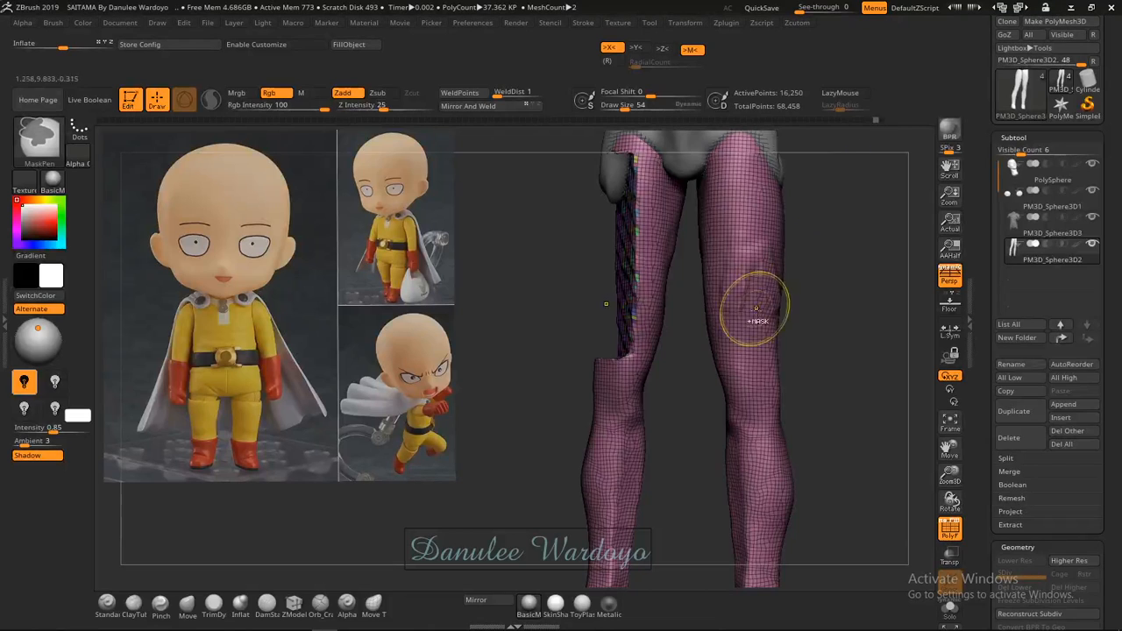
right_click_drag(831, 295, 801, 282, "ctrl")
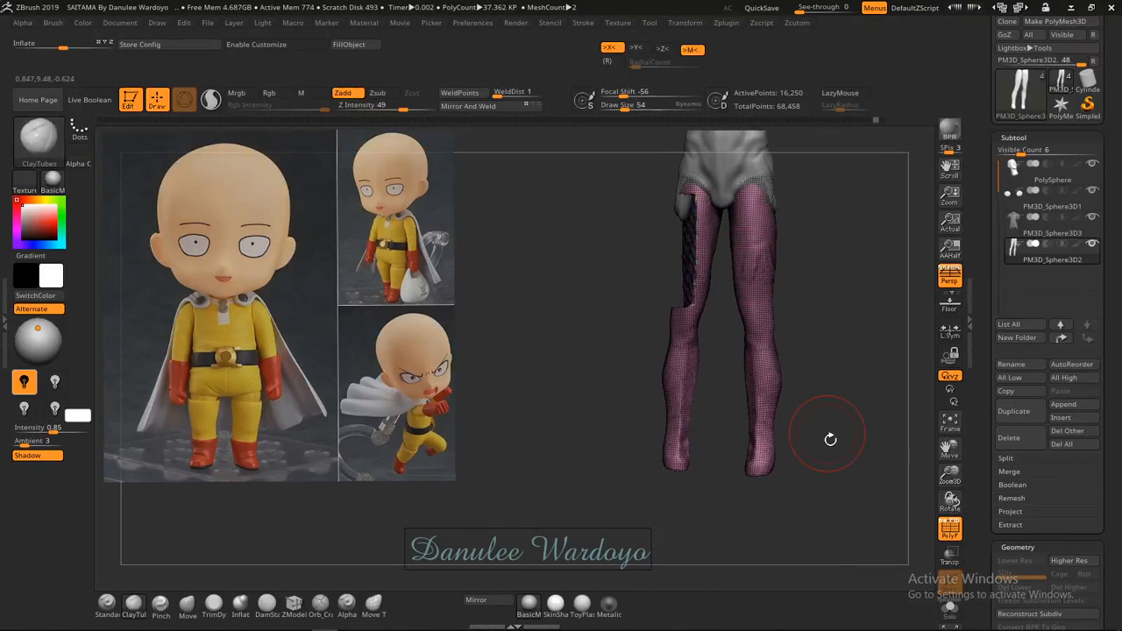
Try isolating the intact leg and toggling the visible part of the mesh, and unhide both legs.
mouse_move(842, 491)
left_mouse_down("ctrl+shift")
mouse_move(768, 413)
mouse_move(723, 161)
left_mouse_up("ctrl+shift")
mouse_move(837, 497)
left_mouse_down("ctrl+shift")
mouse_move(759, 333)
mouse_move(716, 155)
left_mouse_up("ctrl+shift")
left_click(731, 194, "ctrl+shift")
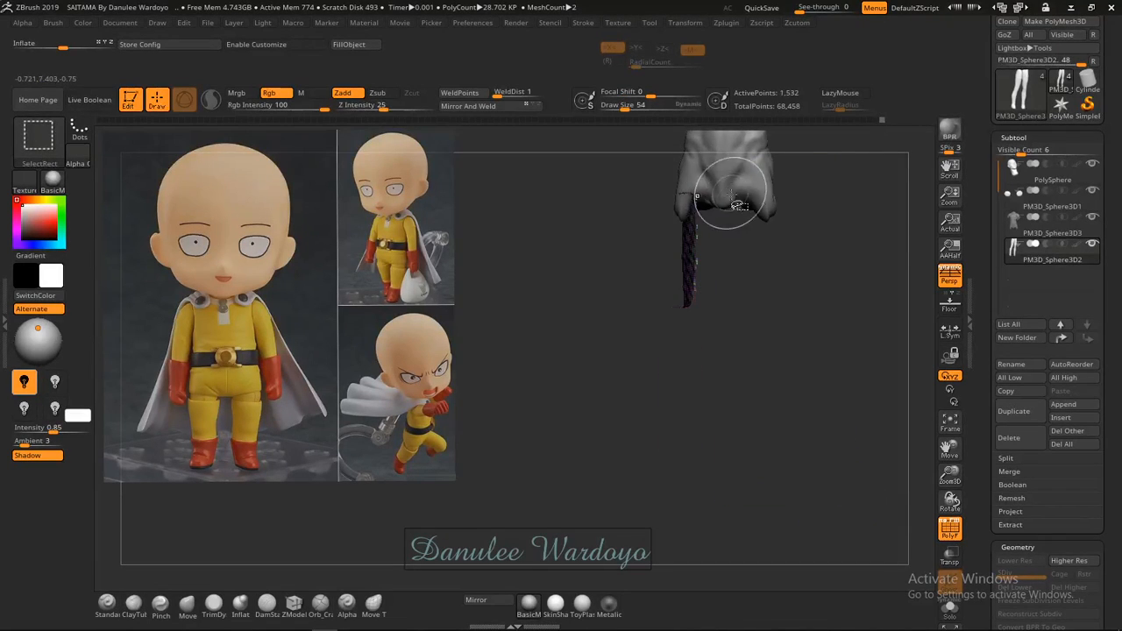
left_click(794, 315, "ctrl+shift")
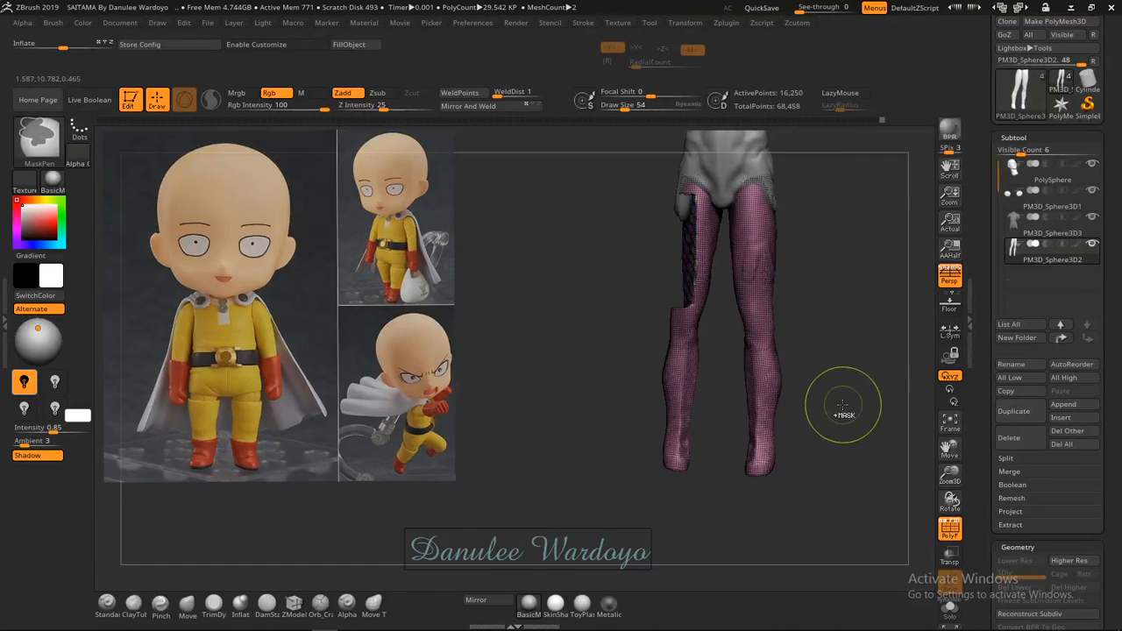
Hide the damaged leg so only the intact one shows, and solo the legs subtool.
left_click_drag(873, 508, 806, 405, "ctrl+shift")
mouse_move(808, 351)
left_mouse_down("ctrl+shift")
mouse_move(796, 313)
mouse_move(796, 366)
mouse_move(718, 416)
mouse_move(833, 396)
mouse_move(773, 392)
mouse_move(788, 390)
left_mouse_up("ctrl+shift")
left_click(950, 605)
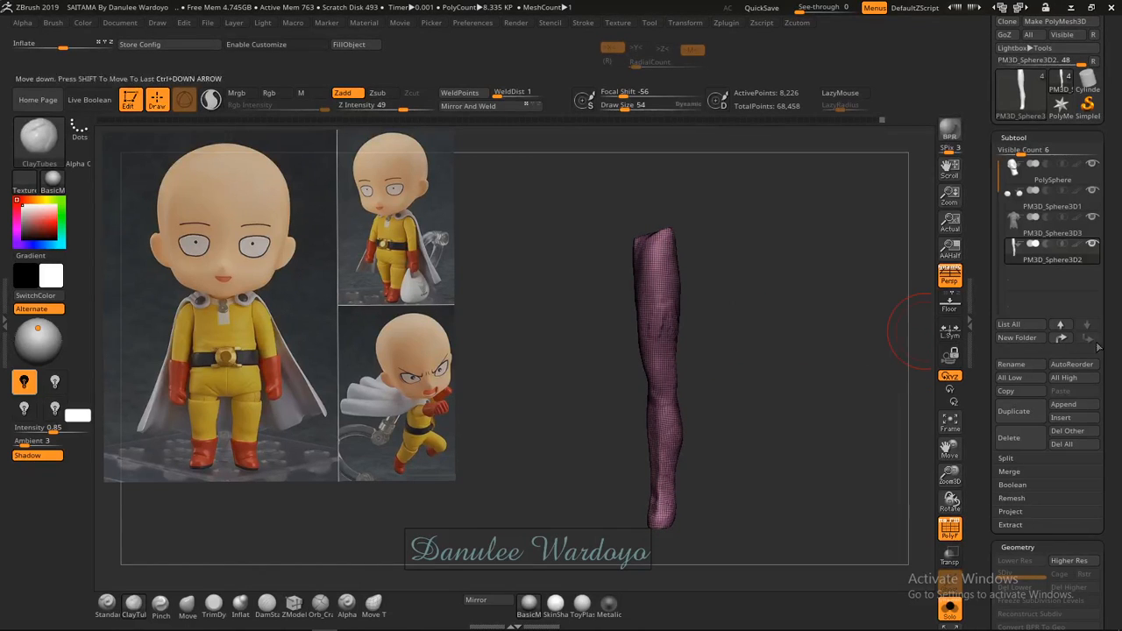
Delete the hidden damaged leg with Del Hidden in the Modify Topology settings, and test whether it can be unhidden.
left_click_drag(1112, 371, 1116, 258)
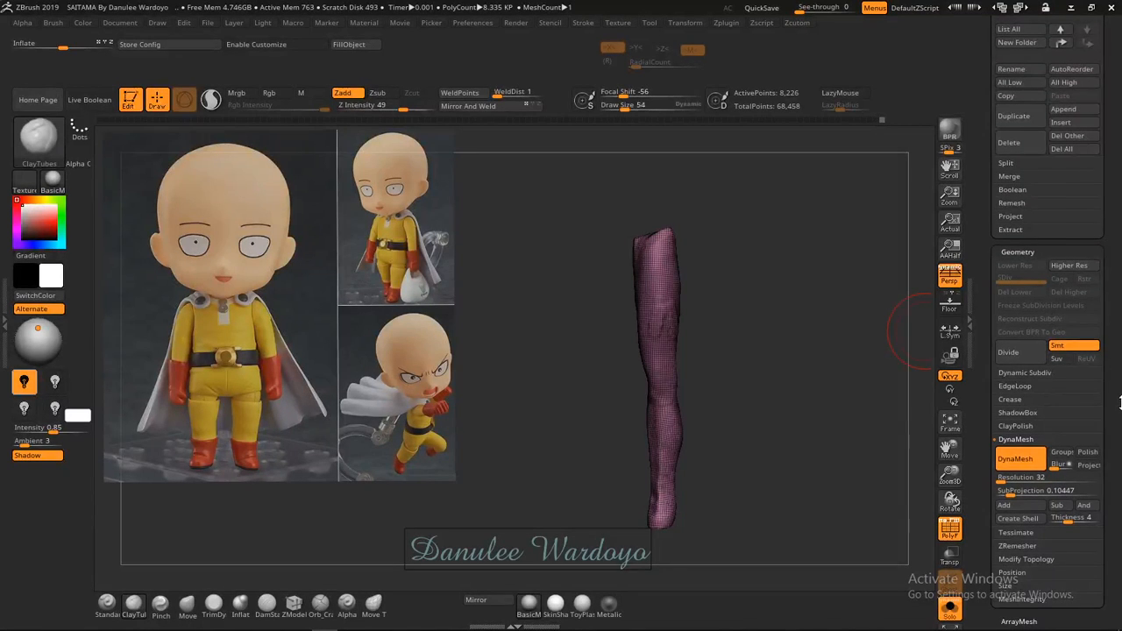
mouse_move(1120, 402)
left_mouse_down()
mouse_move(1120, 331)
mouse_move(1120, 420)
mouse_move(1118, 391)
left_mouse_up()
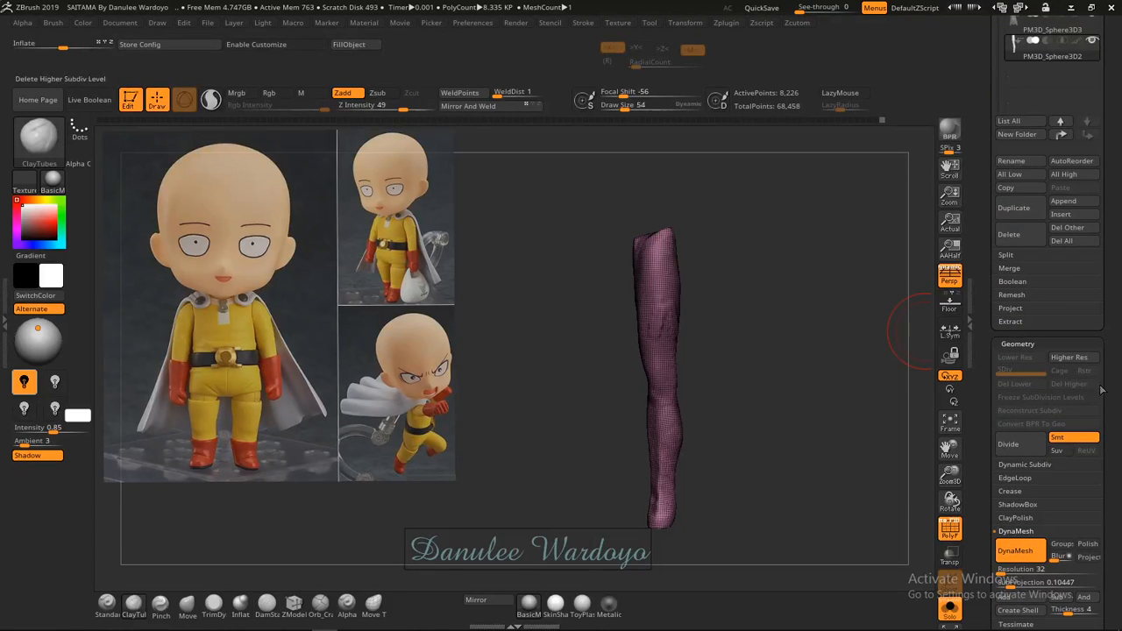
left_click_drag(1120, 496, 1113, 400)
left_click(1020, 441)
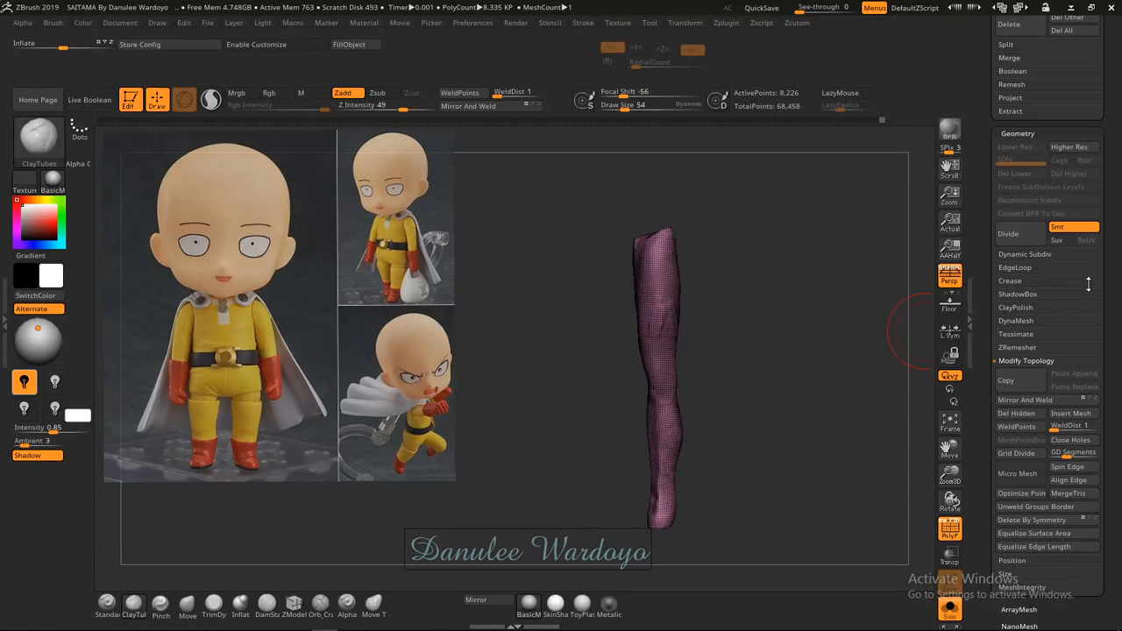
left_click_drag(1119, 434, 1113, 333)
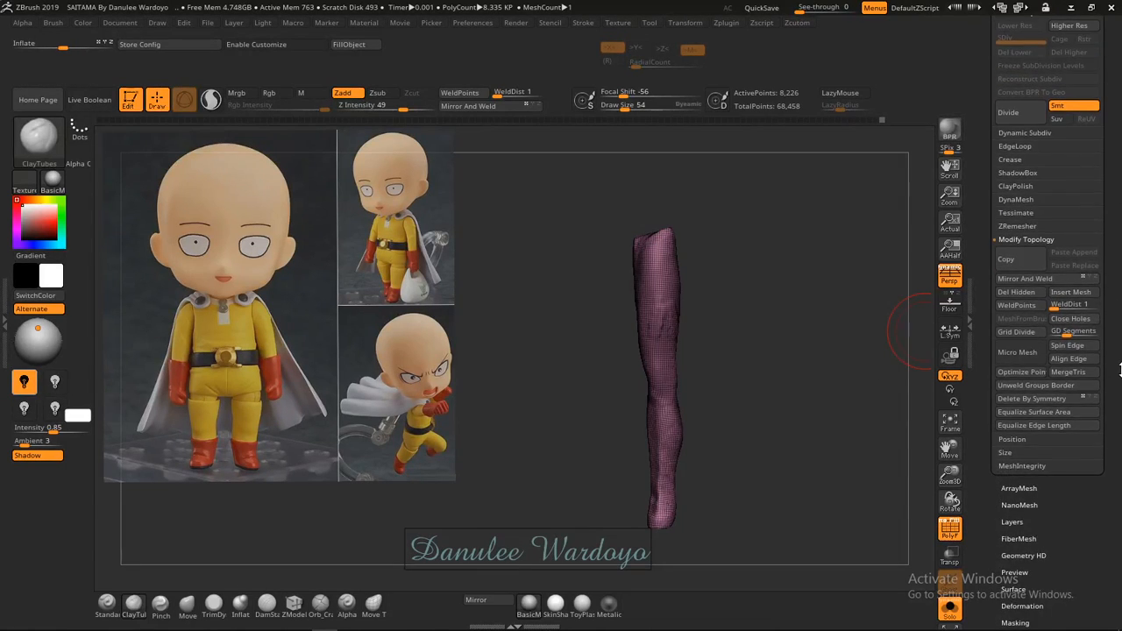
left_click(1018, 293)
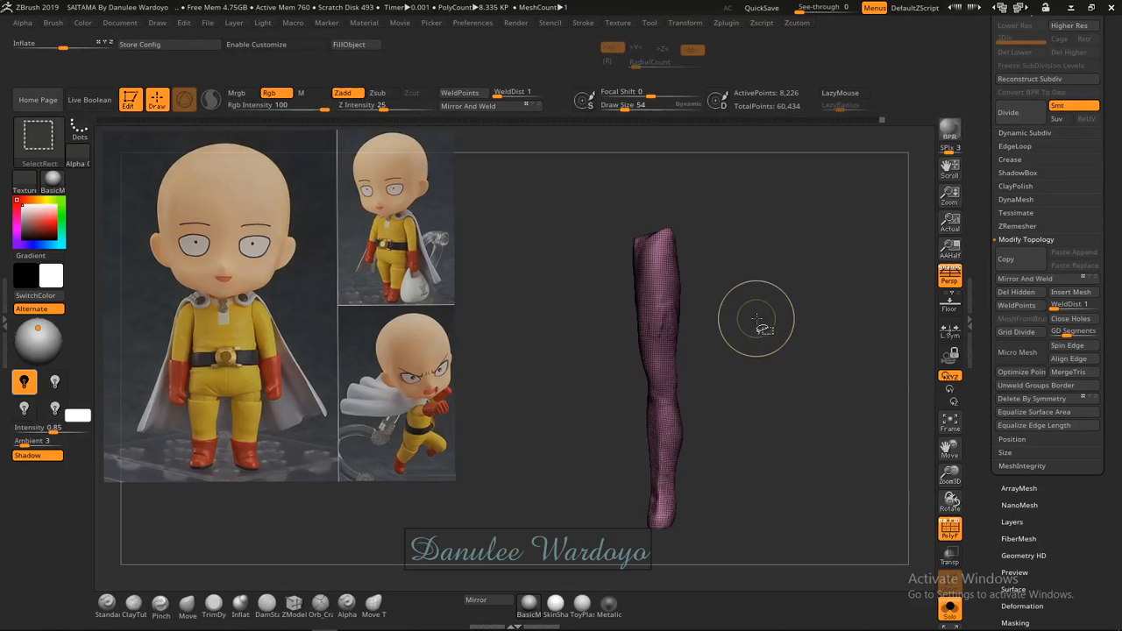
key("ctrl+shift")
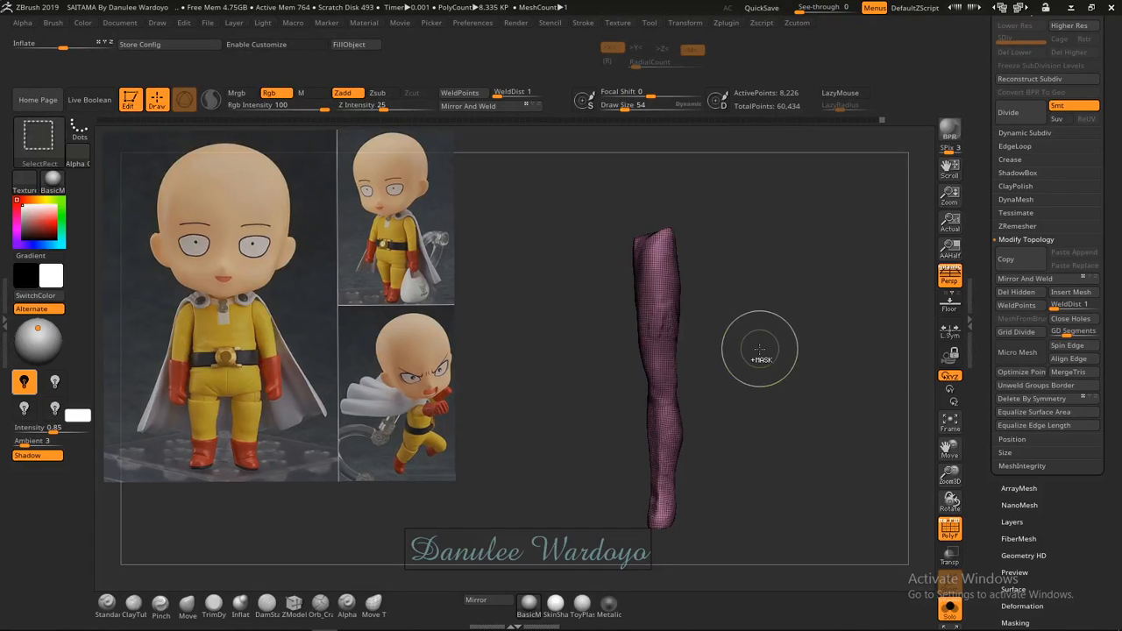
key("ctrl")
key("ctrl+shift")
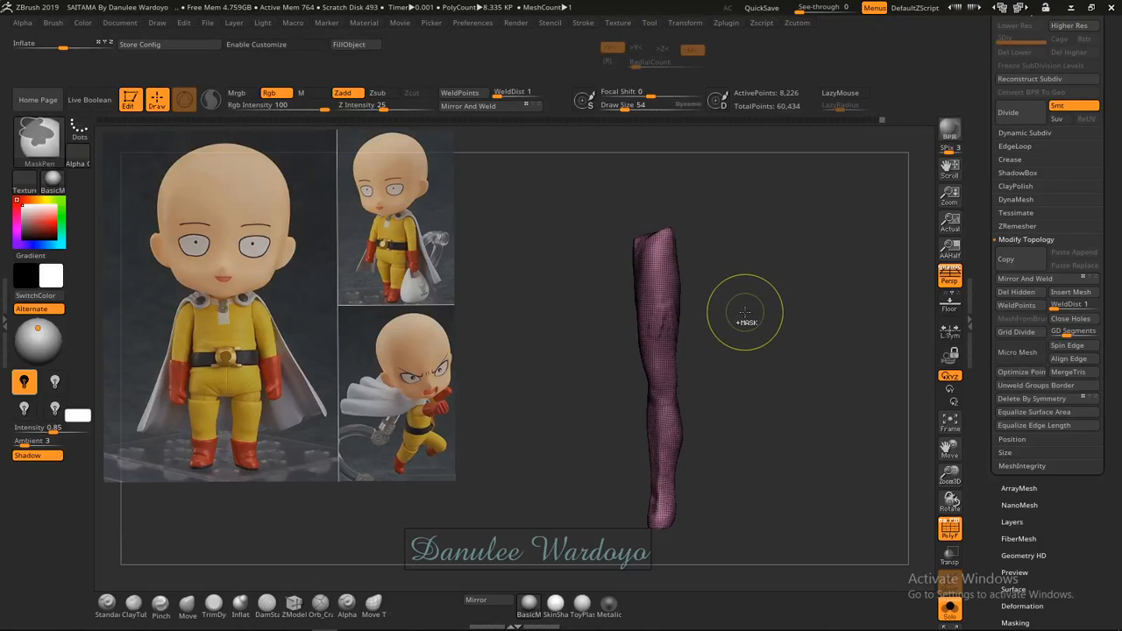
Undo the deletion of the hidden leg, unhide both legs for comparison, and return to the isolated intact leg.
key("ctrl+z")
key("ctrl+z")
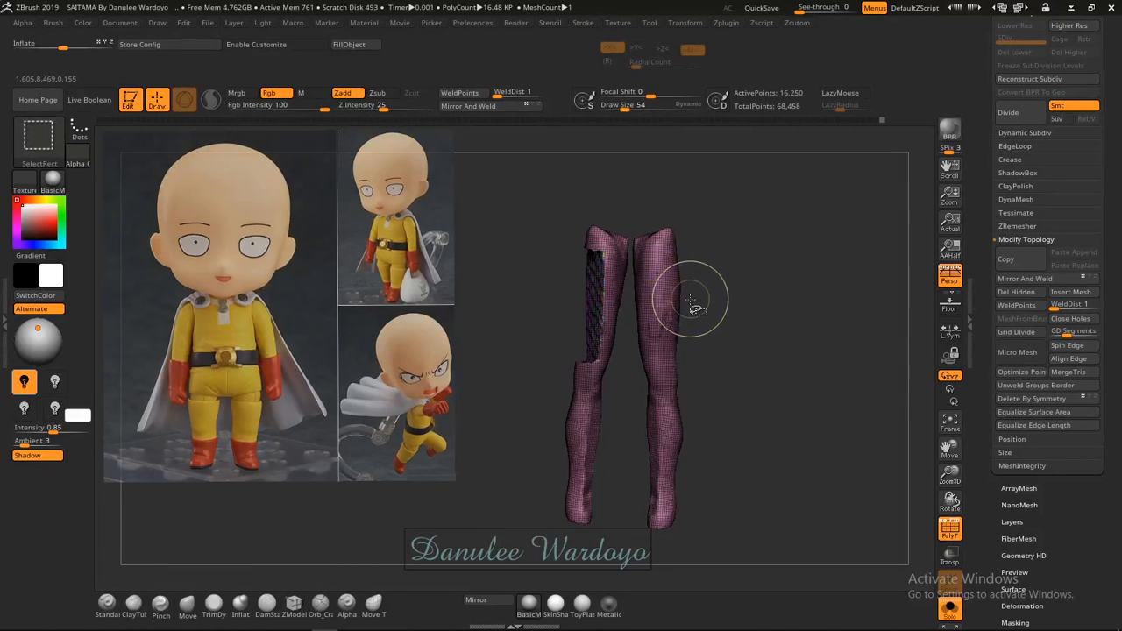
key("ctrl+shift+z")
key("ctrl+shift")
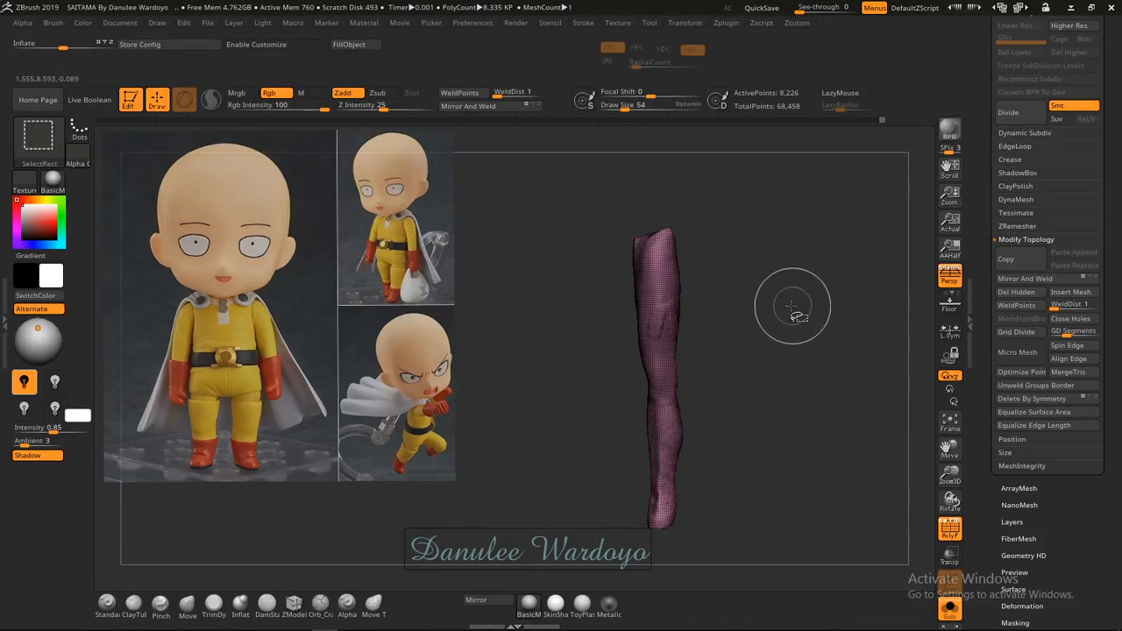
left_click(796, 303, "ctrl+shift")
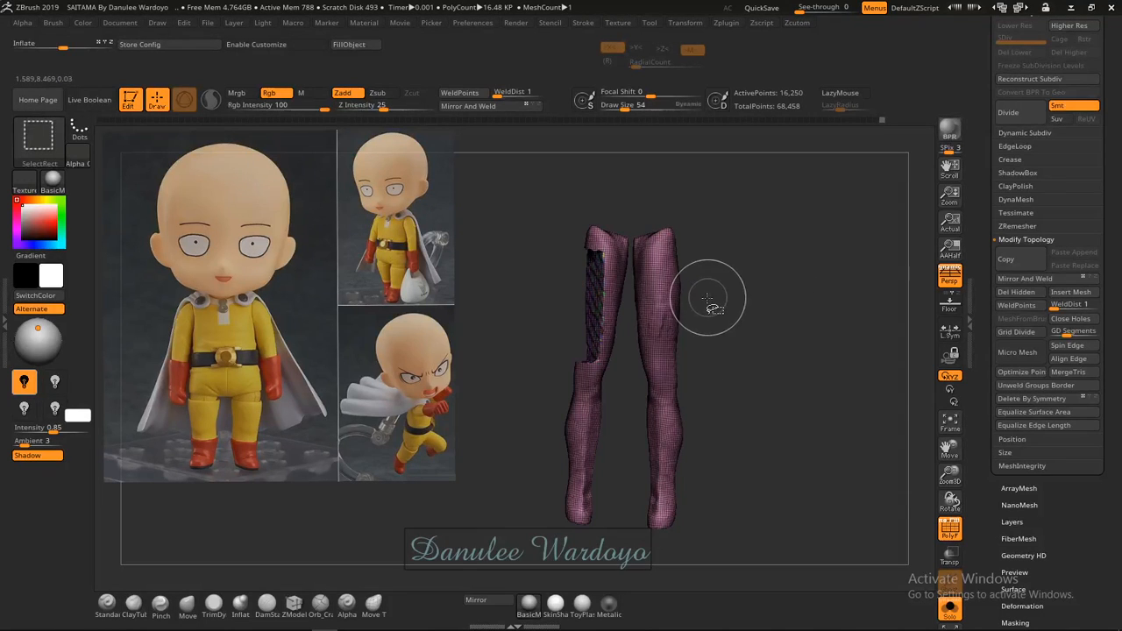
key("ctrl+z")
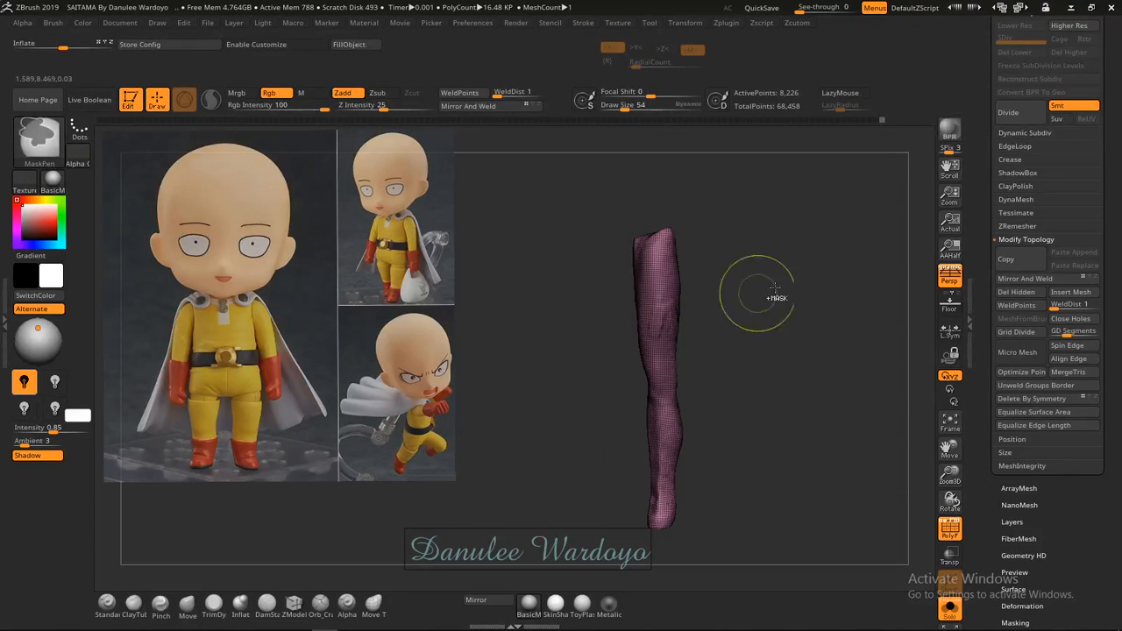
Delete the hidden damaged leg again with Del Hidden and check the remaining leg from several angles.
left_click(1016, 291)
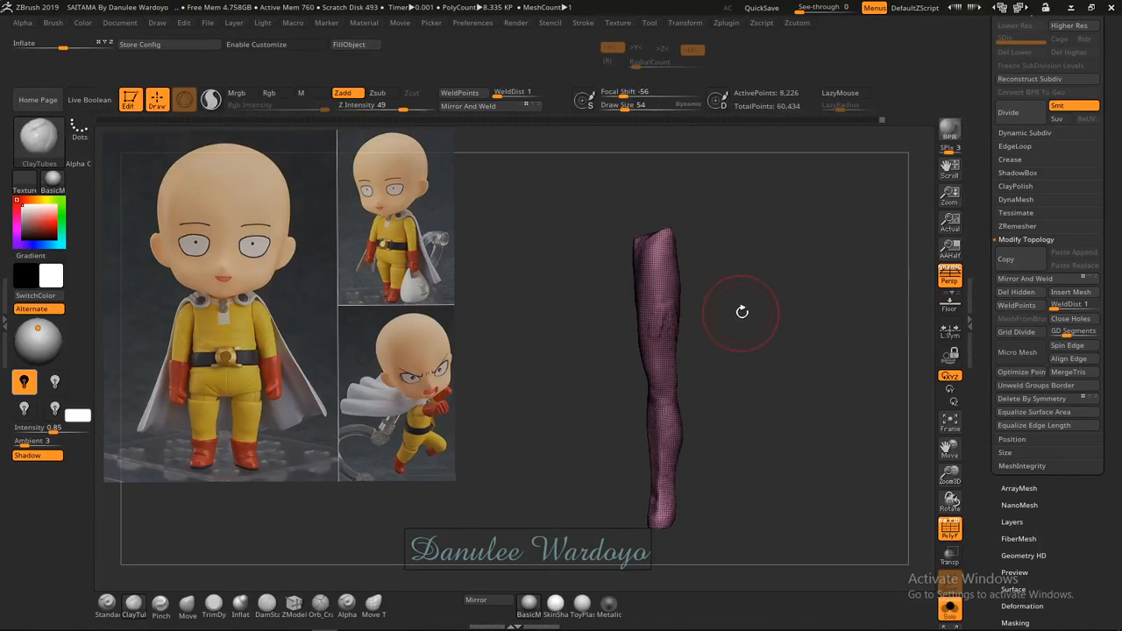
key("ctrl+shift")
left_click_drag(705, 352, 610, 323)
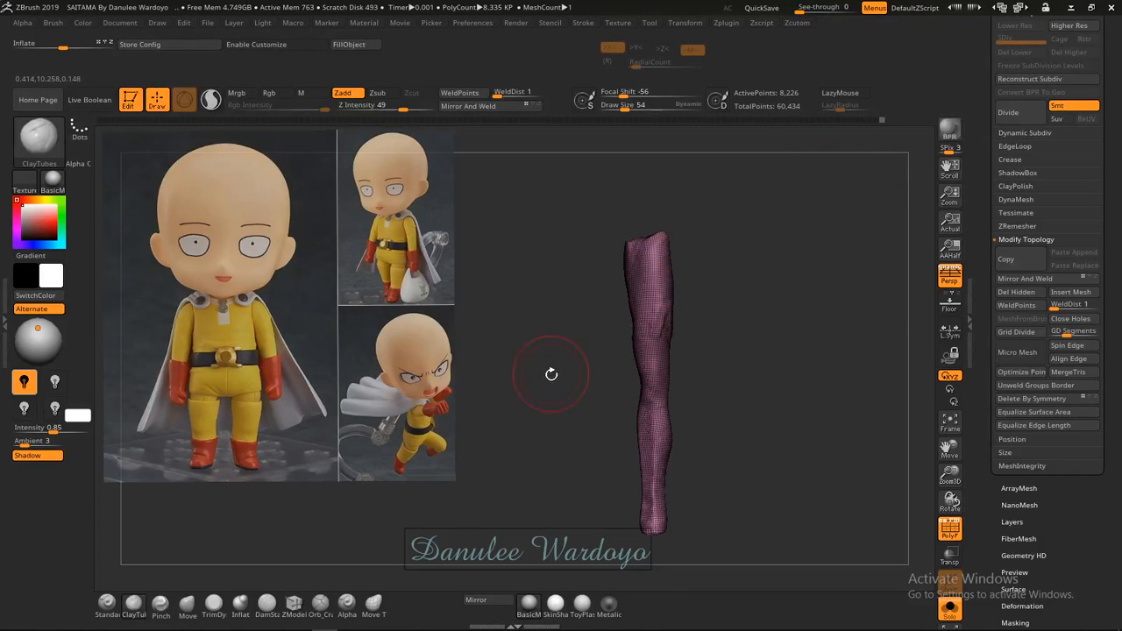
left_click_drag(751, 342, 729, 360)
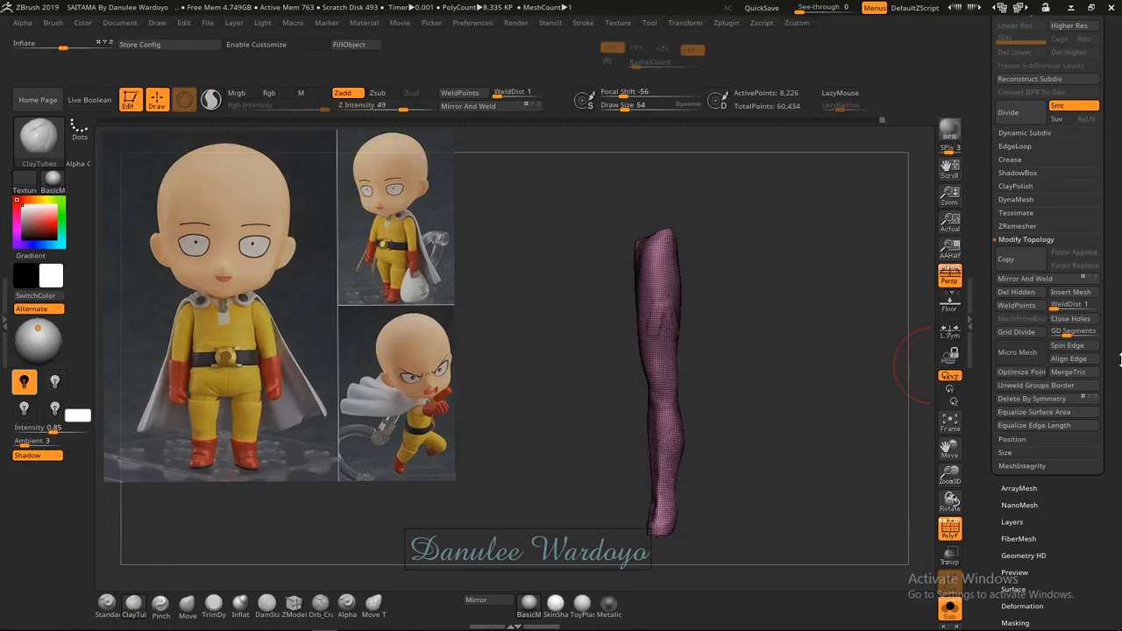
Duplicate the intact leg to the opposite side with Mirror And Weld and turn on X symmetry.
left_click(1041, 279)
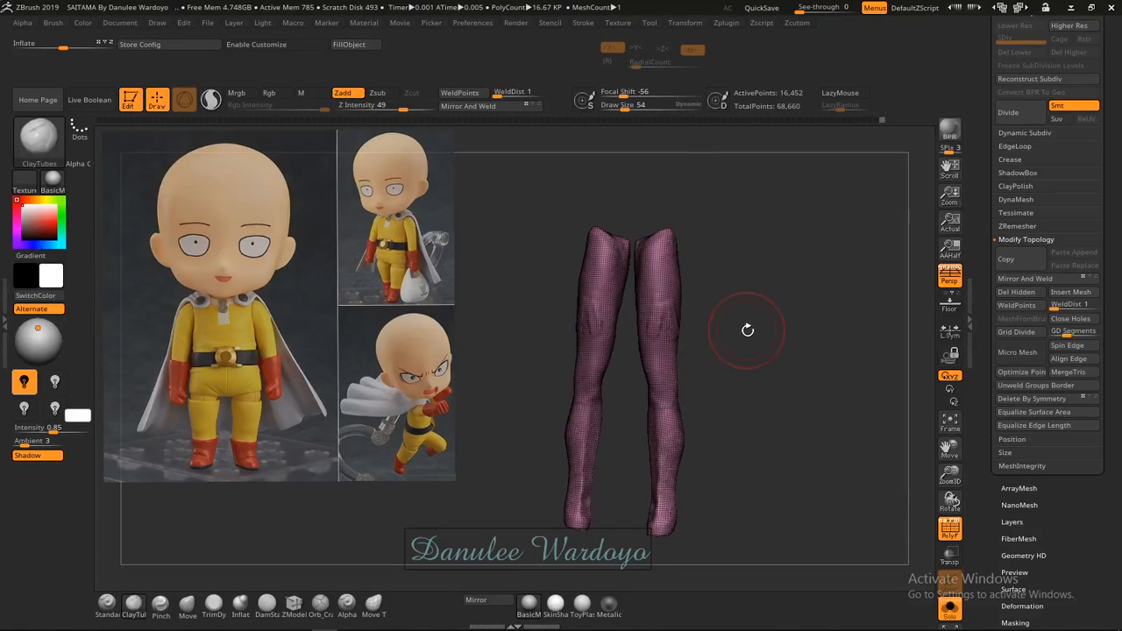
left_click_drag(747, 330, 710, 336)
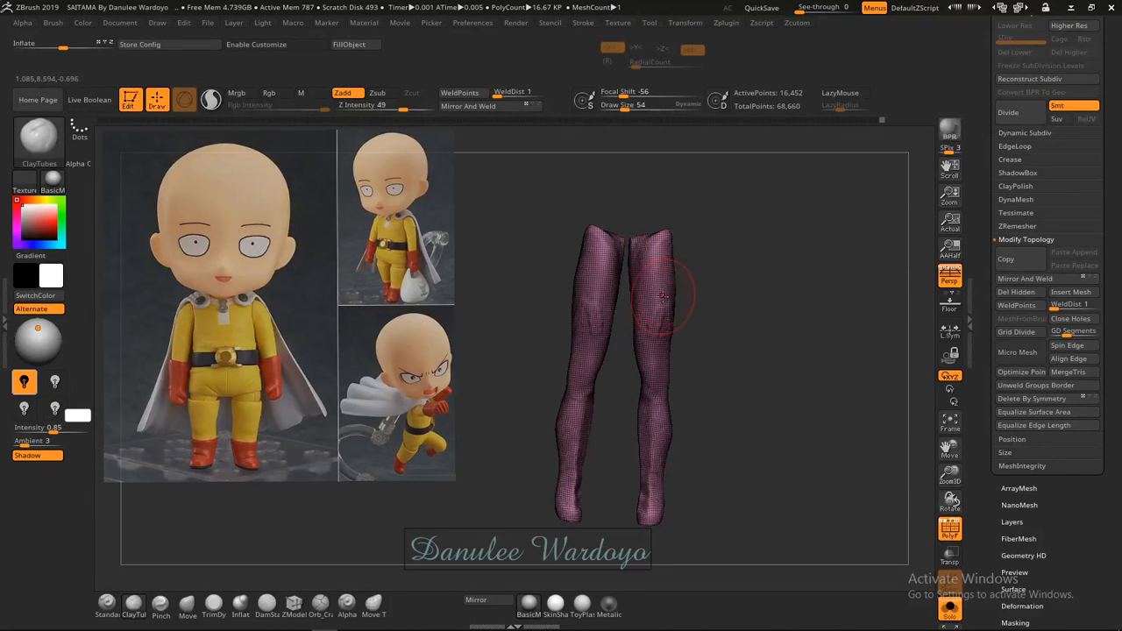
key("x")
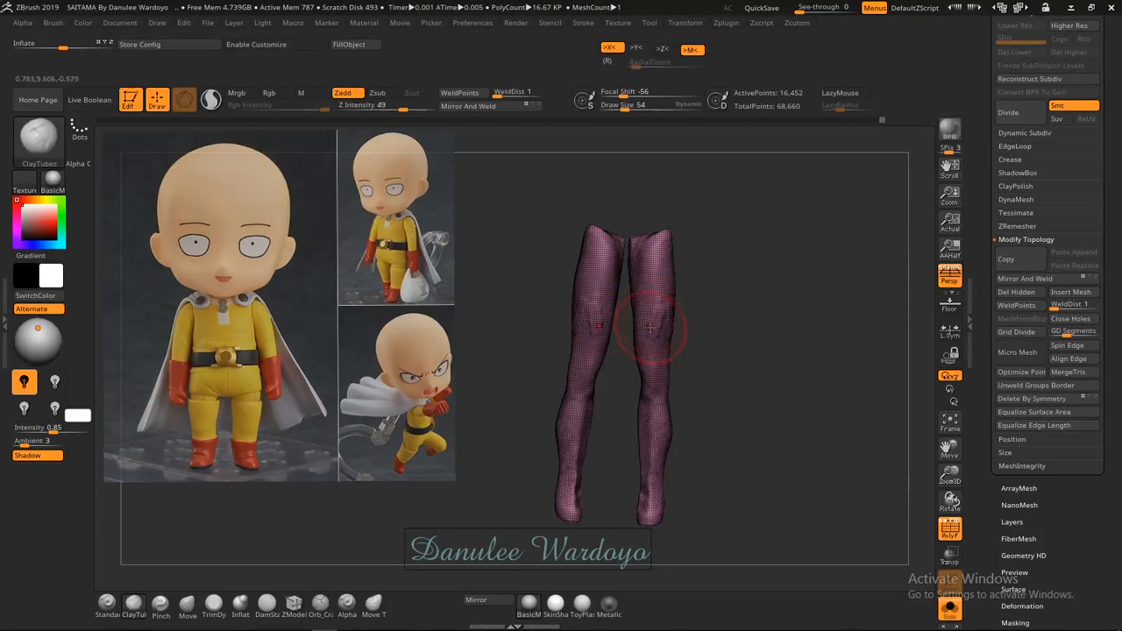
Smooth the rough clay strokes on both thighs with the Smooth brush and turn off the wireframe display.
mouse_move(761, 317)
right_mouse_down("ctrl")
mouse_move(790, 342)
mouse_move(786, 352)
mouse_move(777, 332)
right_mouse_up("ctrl")
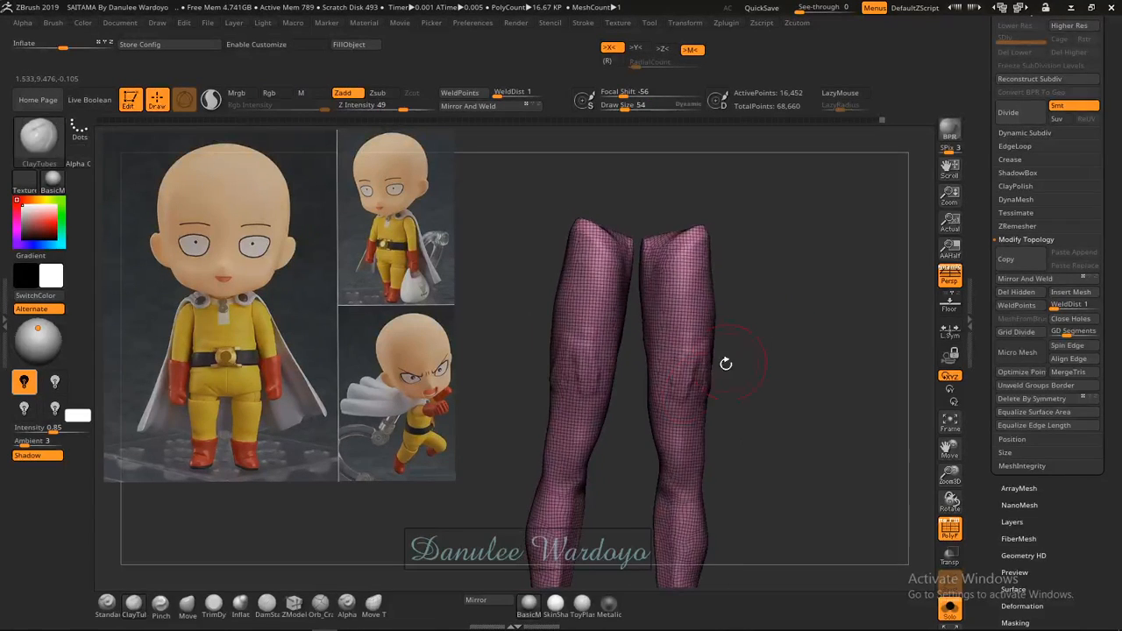
key("shift")
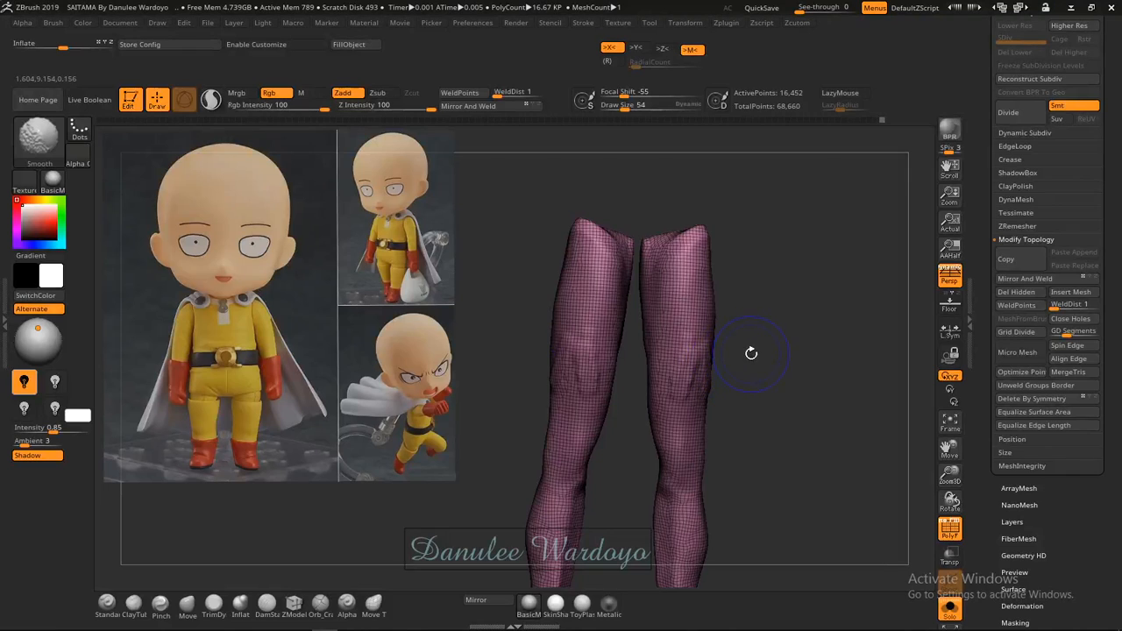
key("shift+f")
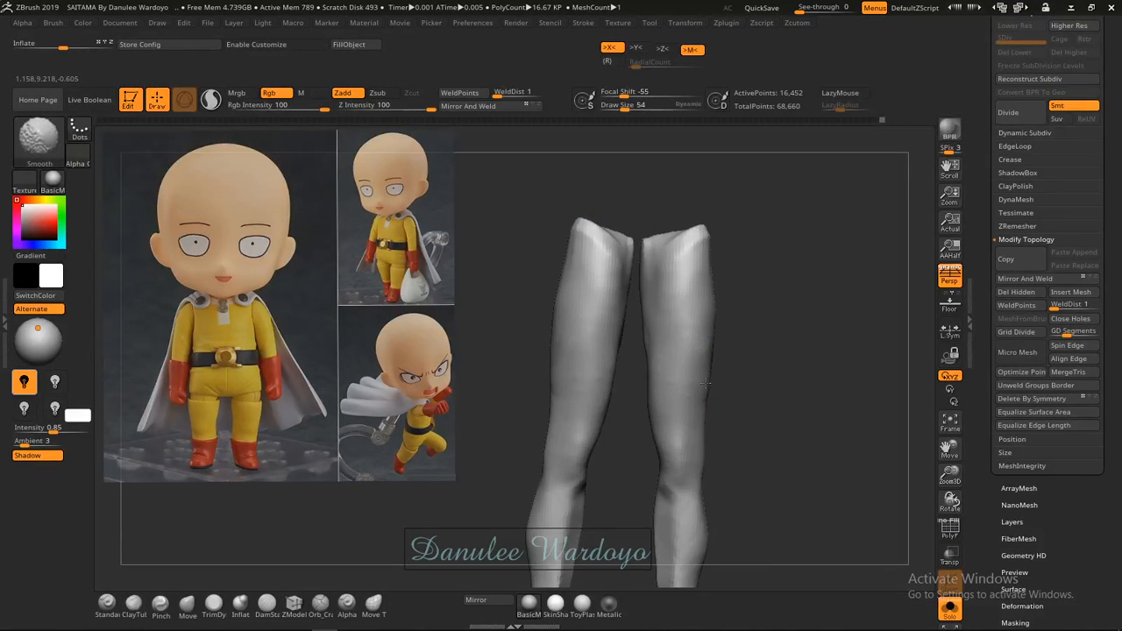
mouse_move(744, 356)
right_mouse_down()
mouse_move(756, 381)
mouse_move(706, 299)
mouse_move(692, 299)
right_mouse_up()
left_click_drag(689, 264, 693, 213, "shift")
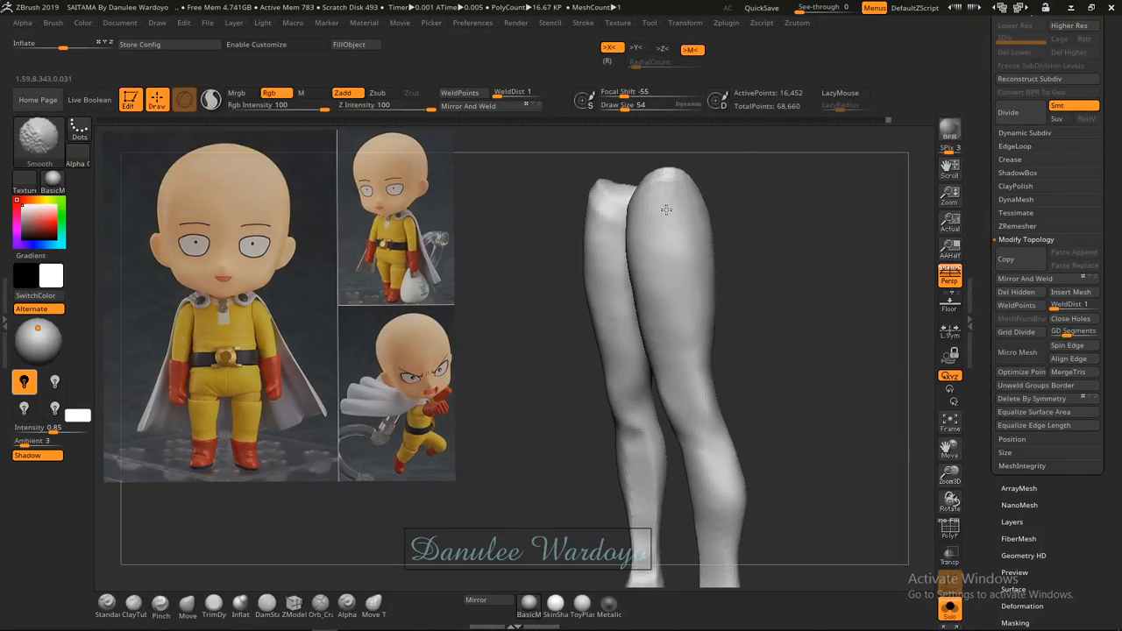
left_click_drag(740, 344, 773, 375)
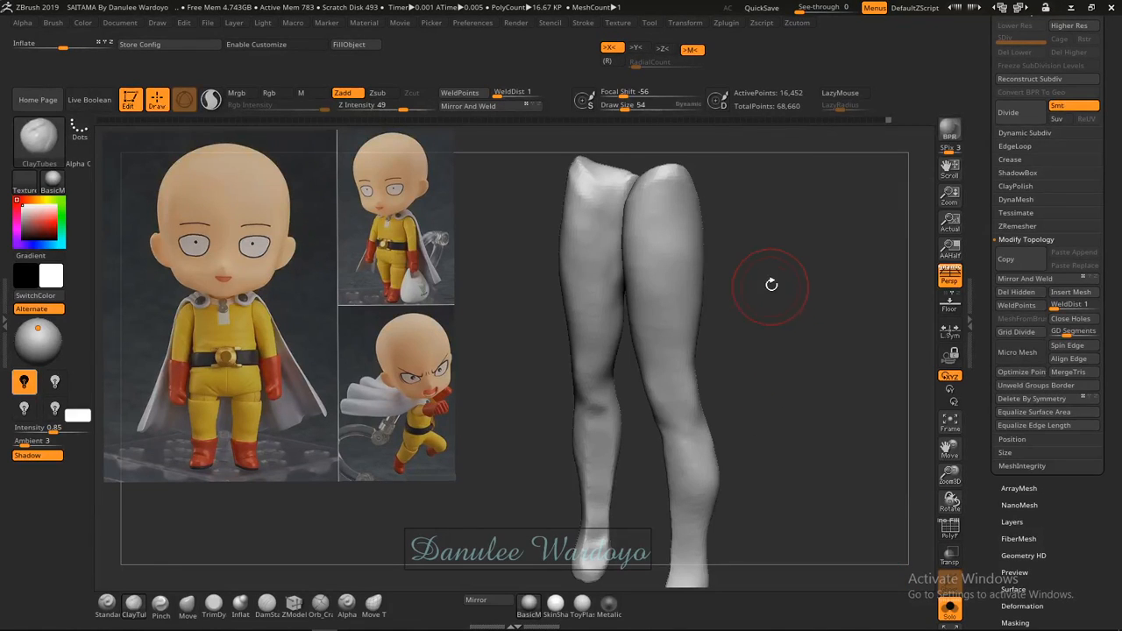
Toggle the wireframe on and off and examine the mirrored, smoothed legs from several angles and distances.
key("shift+f")
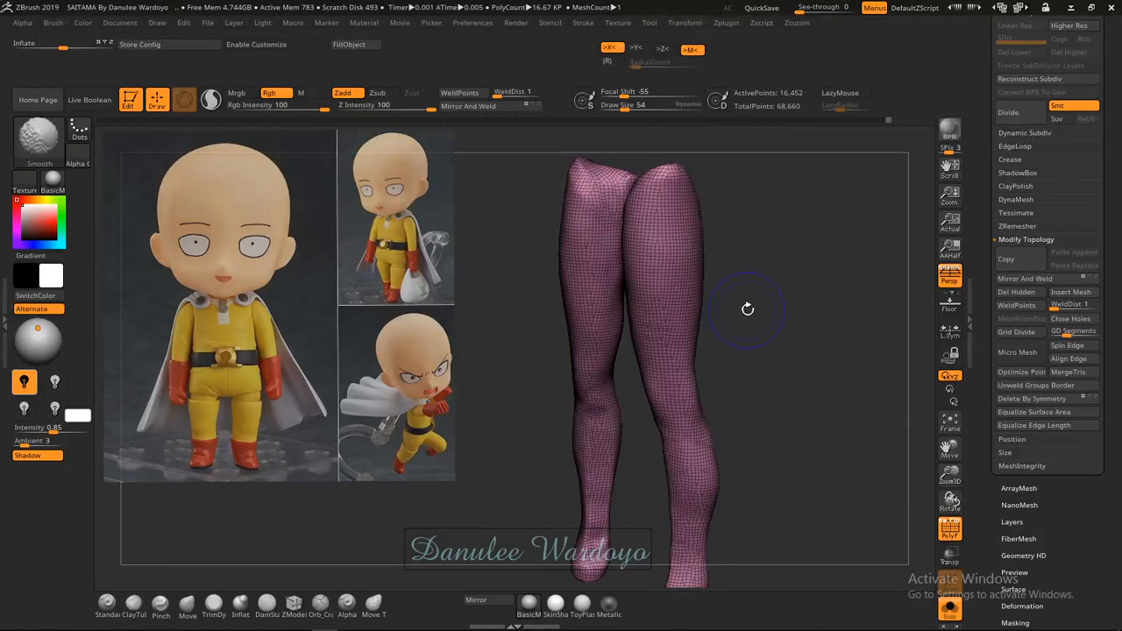
key("shift+f")
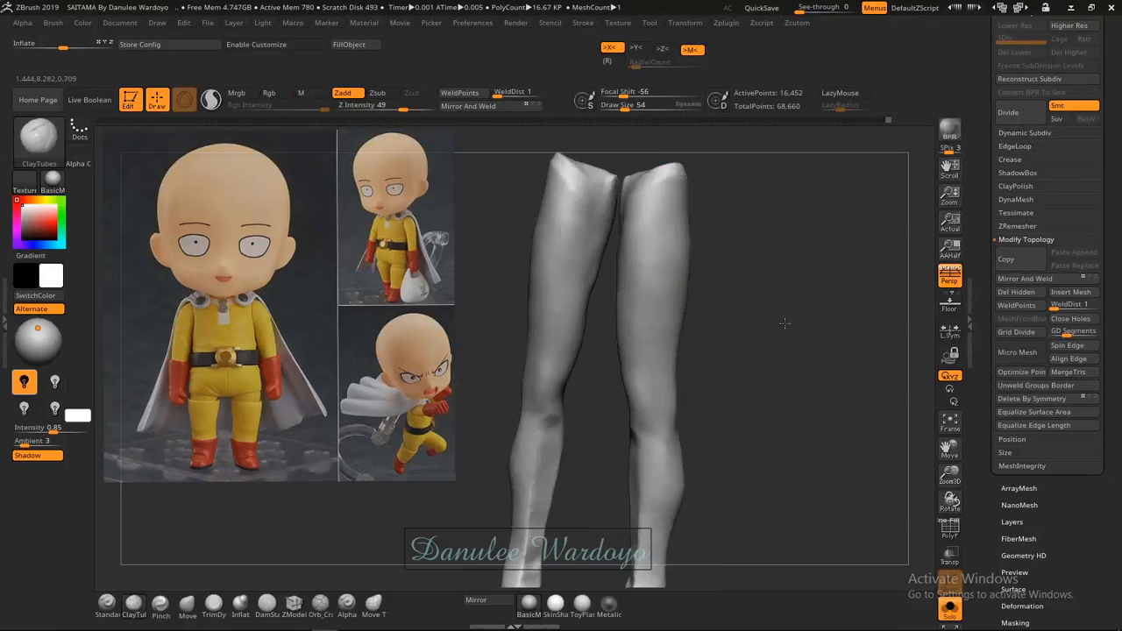
left_click_drag(757, 301, 785, 287)
mouse_move(785, 307)
right_mouse_down("ctrl")
mouse_move(745, 293)
mouse_move(695, 234)
right_mouse_up("ctrl")
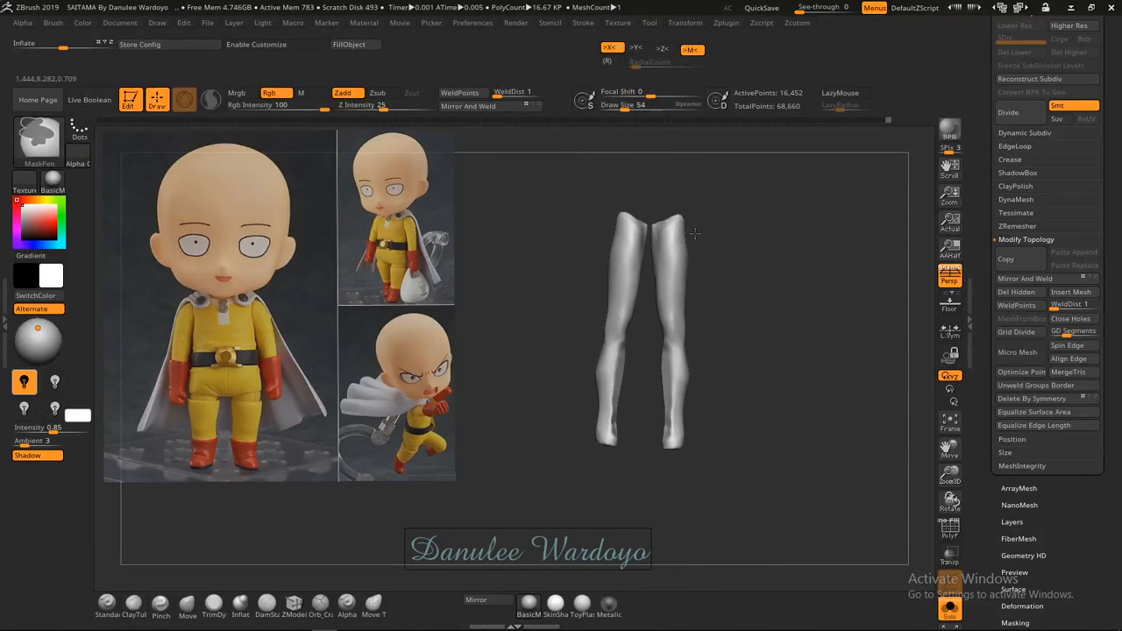
mouse_move(794, 390)
left_mouse_down()
mouse_move(762, 378)
mouse_move(808, 411)
mouse_move(736, 428)
left_mouse_up()
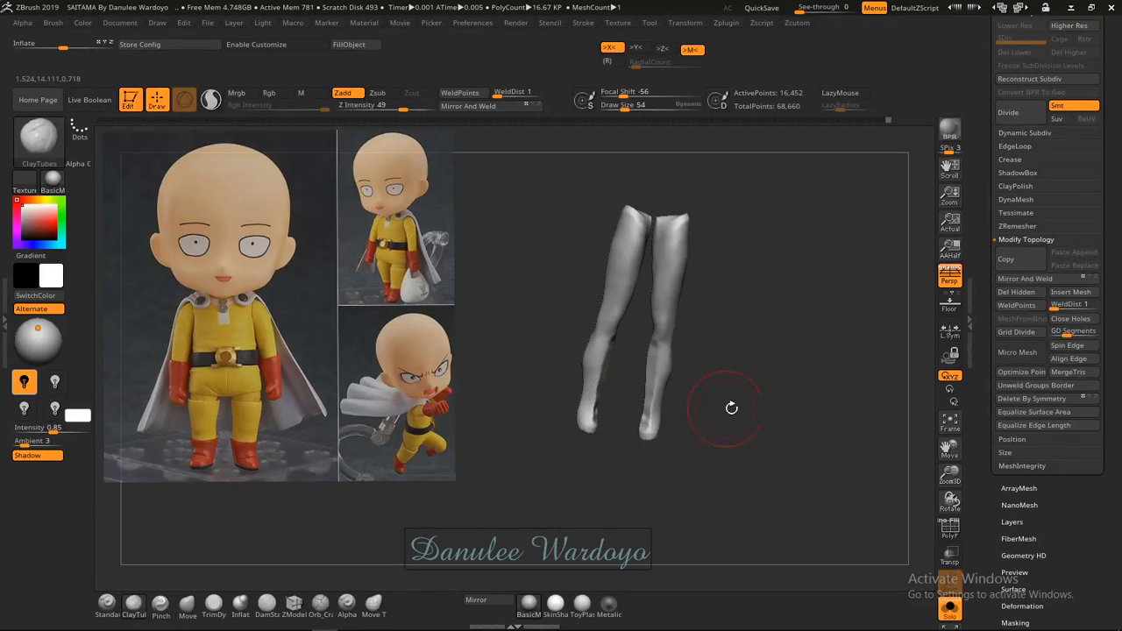
left_click_drag(758, 425, 732, 429)
mouse_move(741, 403)
right_mouse_down("ctrl")
mouse_move(741, 442)
mouse_move(736, 399)
right_mouse_up("ctrl")
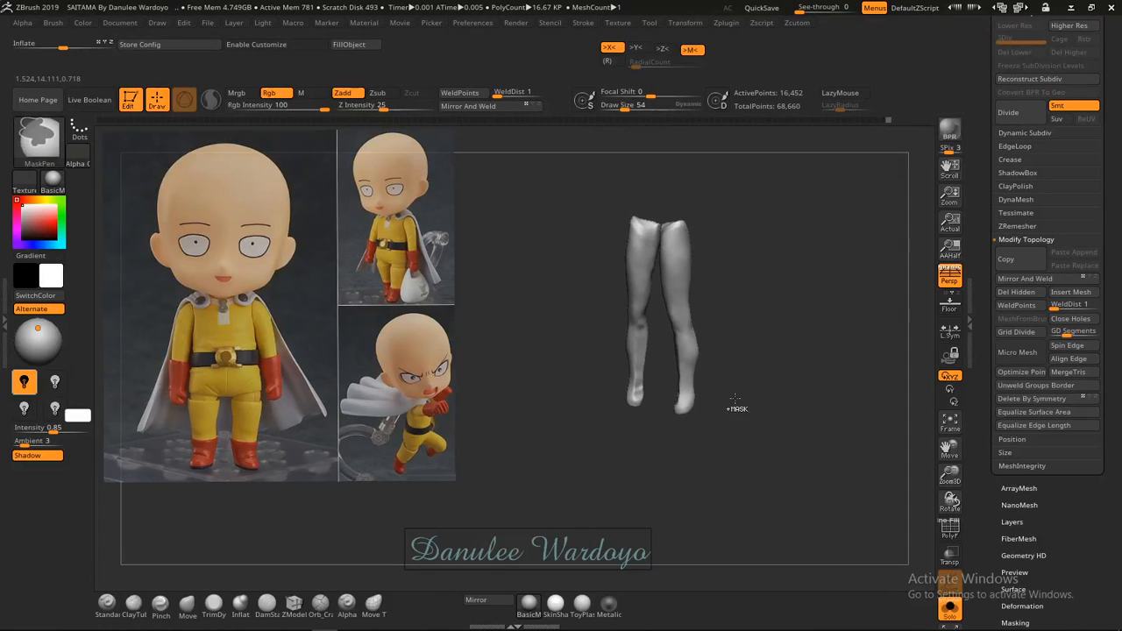
left_click_drag(757, 409, 788, 369)
right_click_drag(731, 396, 799, 399, "ctrl")
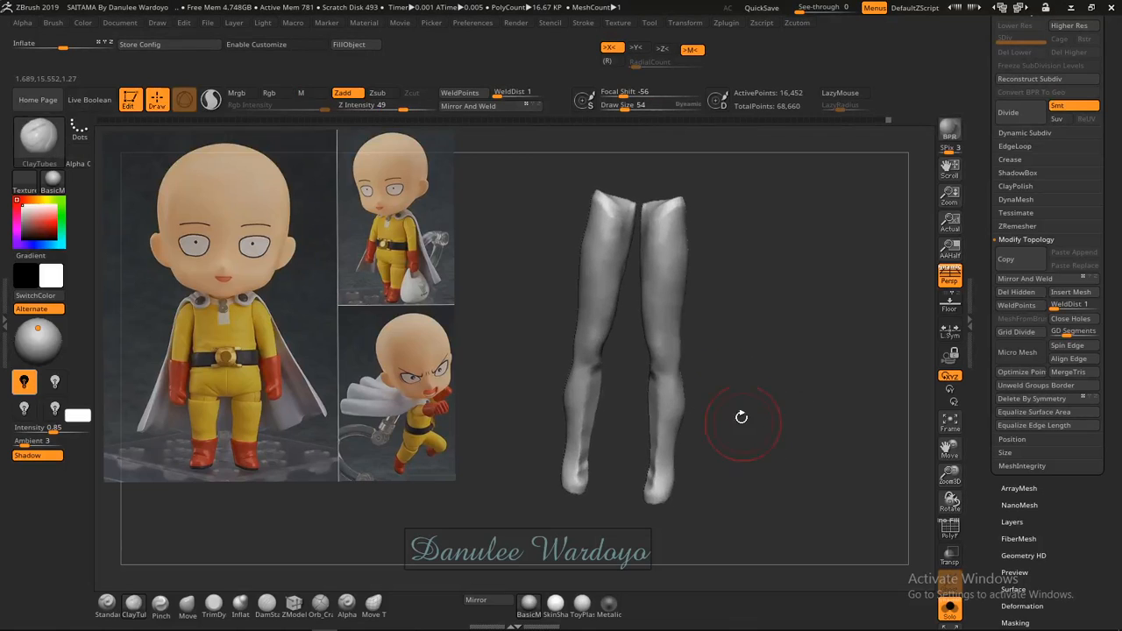
Paint a mask over both feet with the MaskPen brush and invert it so only the feet stay editable.
left_click_drag(741, 415, 724, 319, "alt")
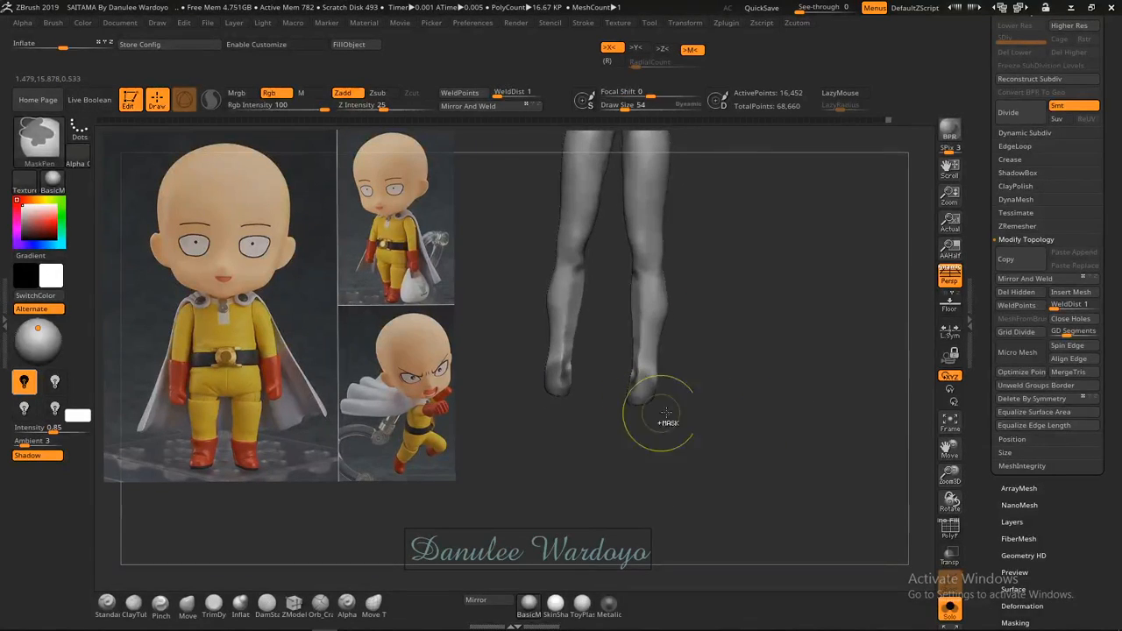
mouse_move(658, 404)
left_mouse_down()
mouse_move(728, 390)
mouse_move(675, 396)
mouse_move(746, 398)
mouse_move(771, 318)
mouse_move(819, 346)
mouse_move(700, 367)
mouse_move(565, 365)
mouse_move(648, 436)
left_mouse_up()
left_click_drag(776, 373, 668, 408)
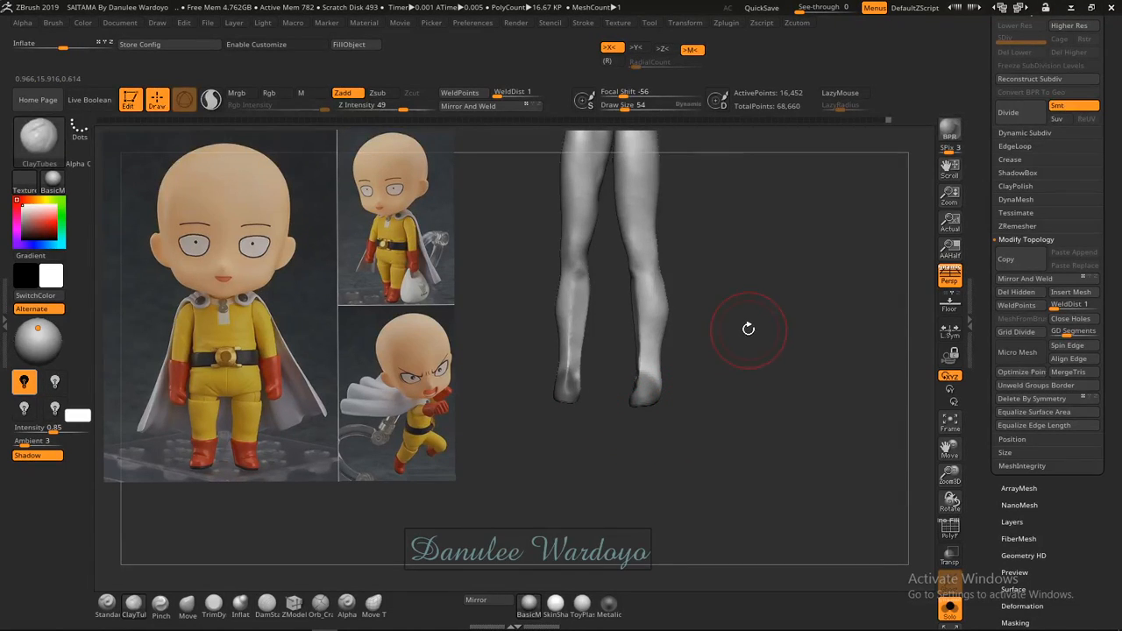
key("ctrl")
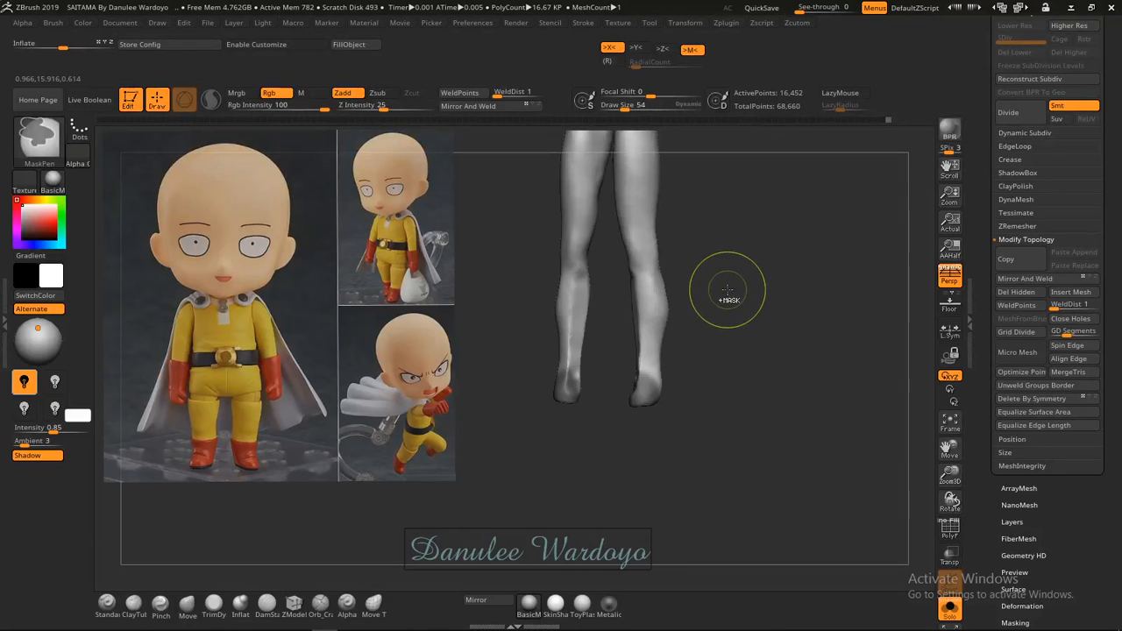
left_click(749, 341, "ctrl")
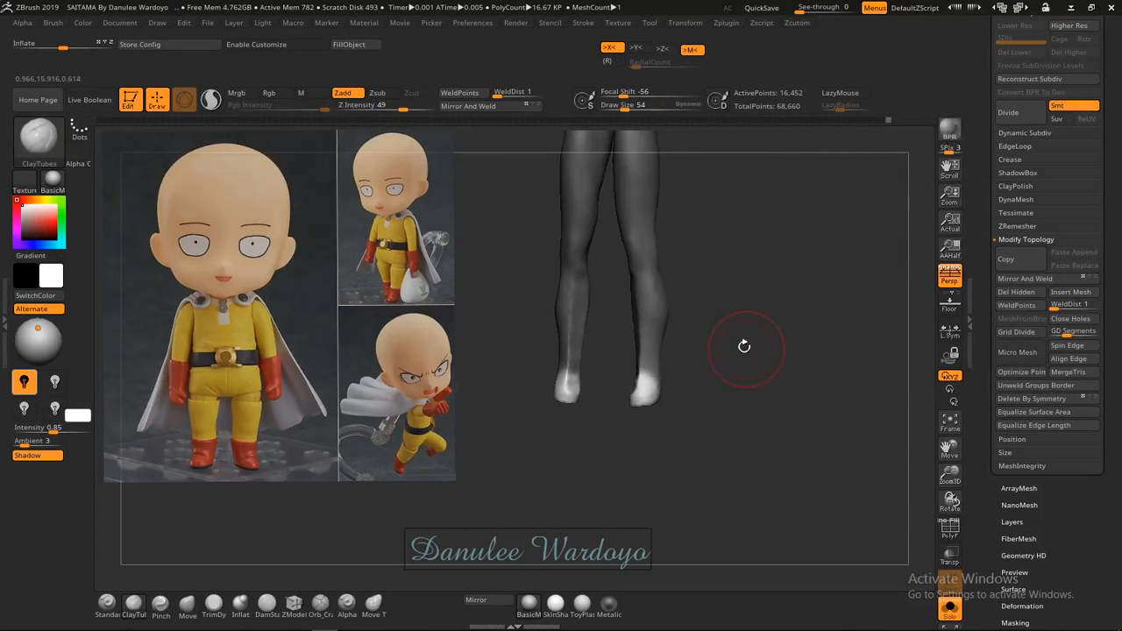
left_click_drag(735, 358, 723, 380)
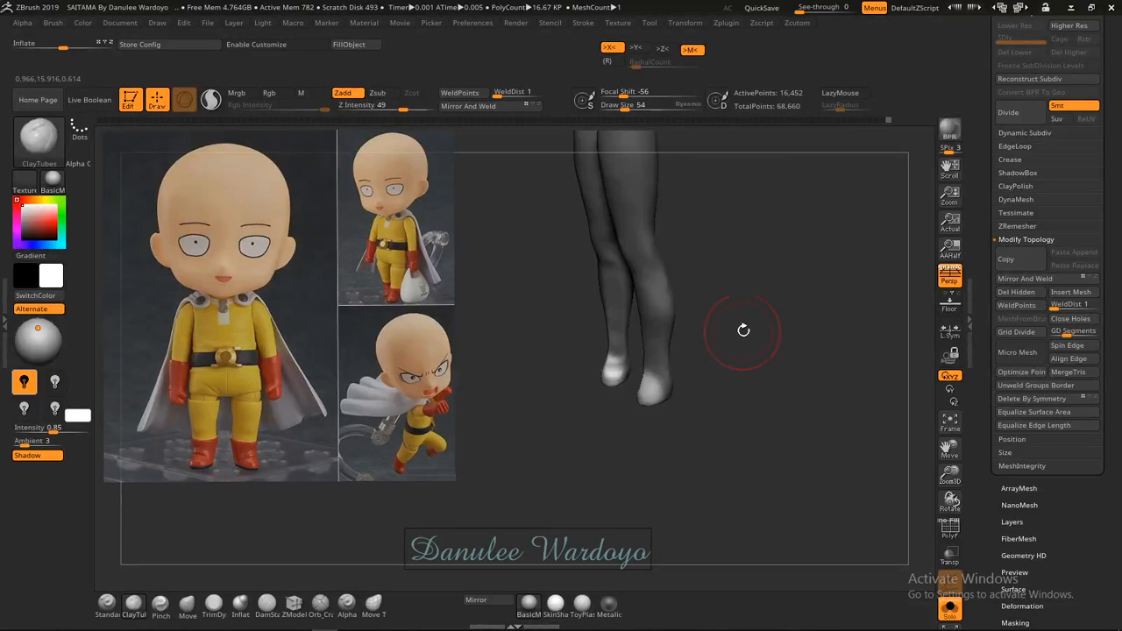
Switch to the Move brush and try pulling both unmasked feet forward, checking the shape from another angle.
key("b")
key("b")
key("m")
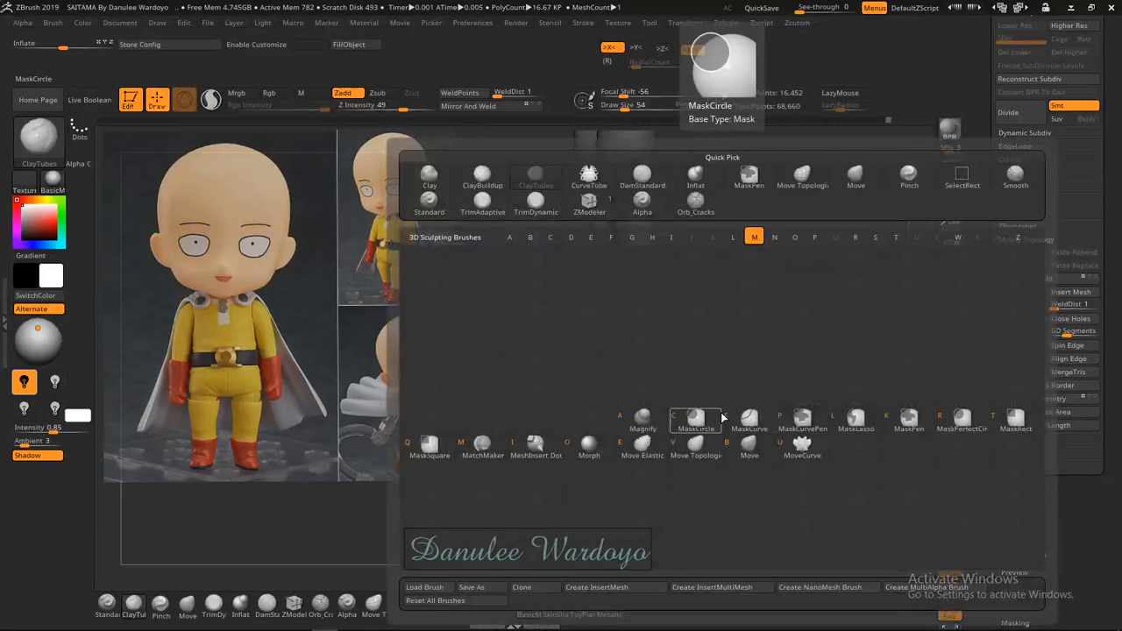
key("v")
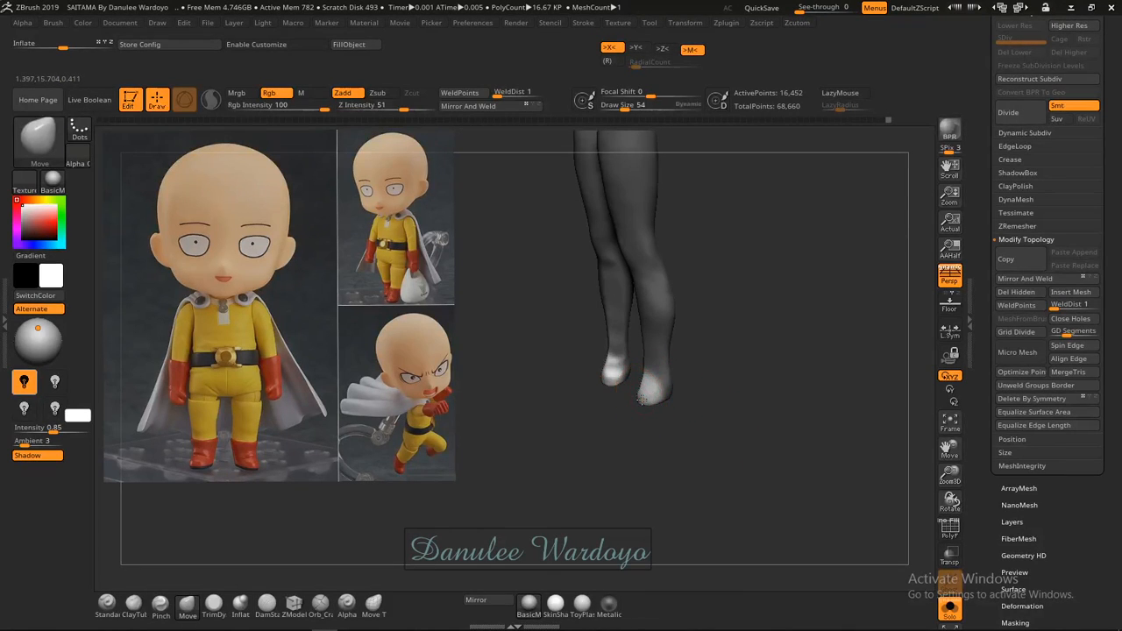
left_click_drag(643, 398, 613, 414)
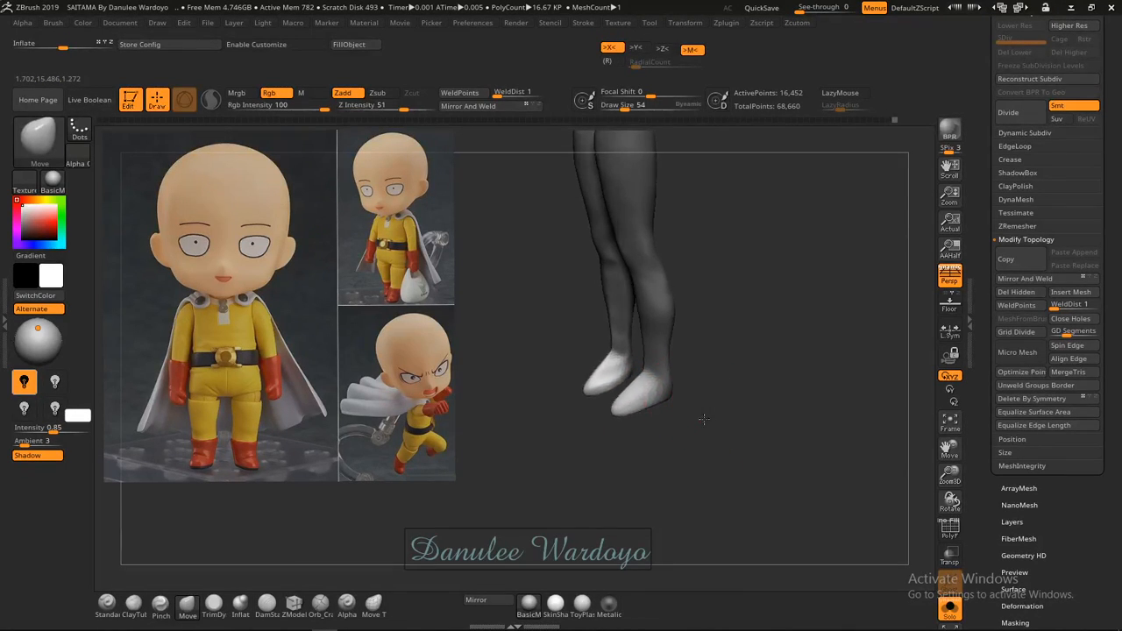
left_click_drag(703, 420, 679, 409)
left_click_drag(742, 508, 672, 453)
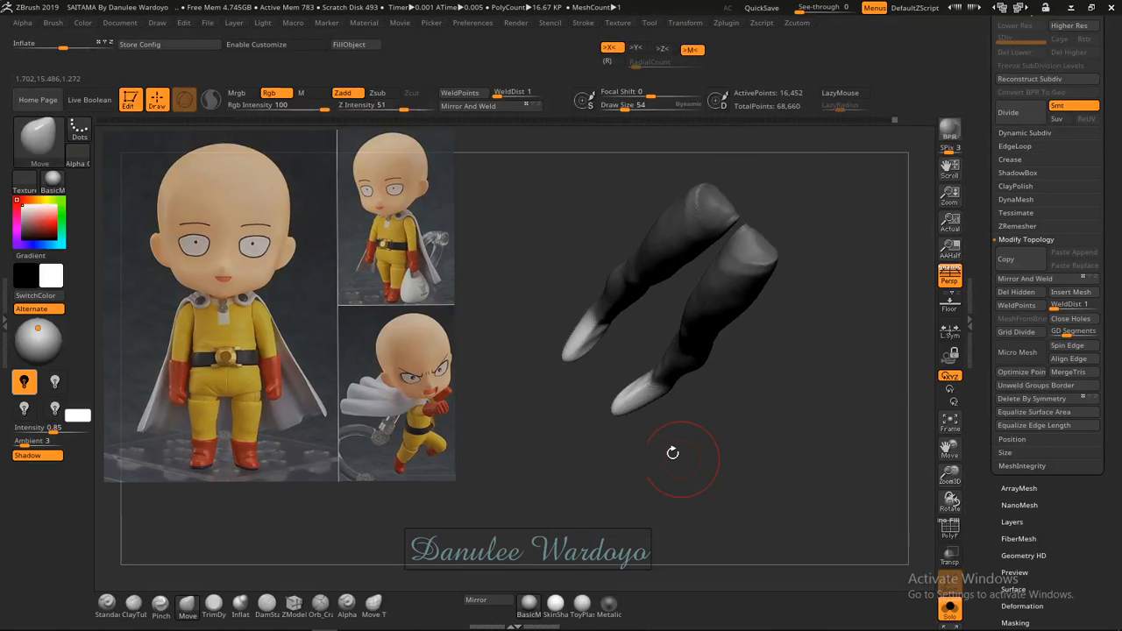
Restore the short feet, invert their mask again and pull both feet forward with the Move brush.
key("ctrl")
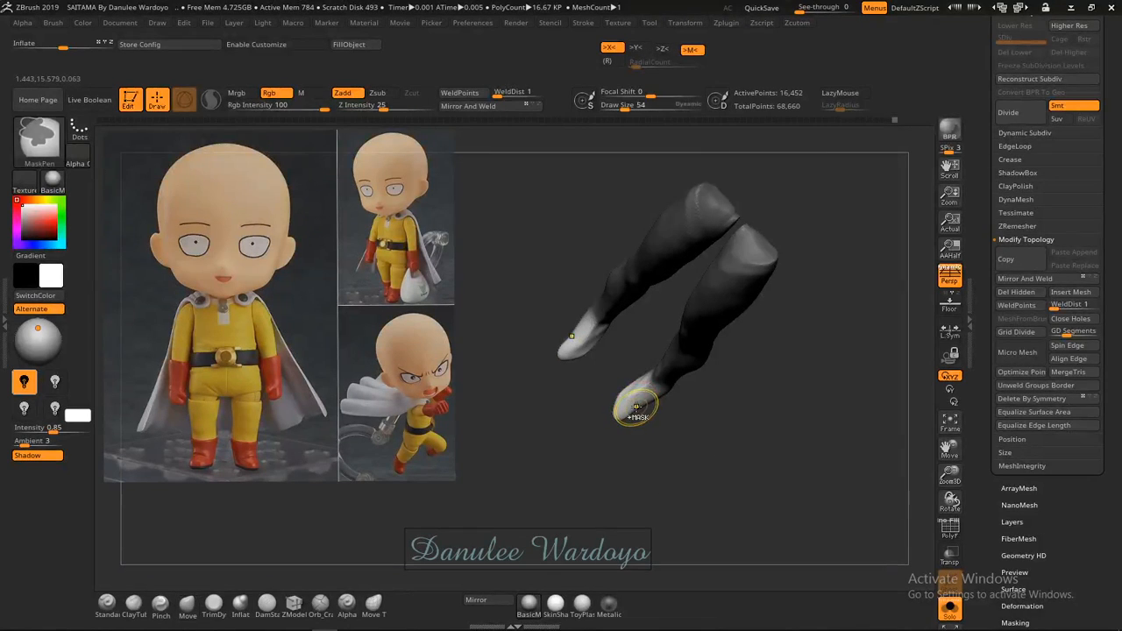
left_click(652, 400, "ctrl")
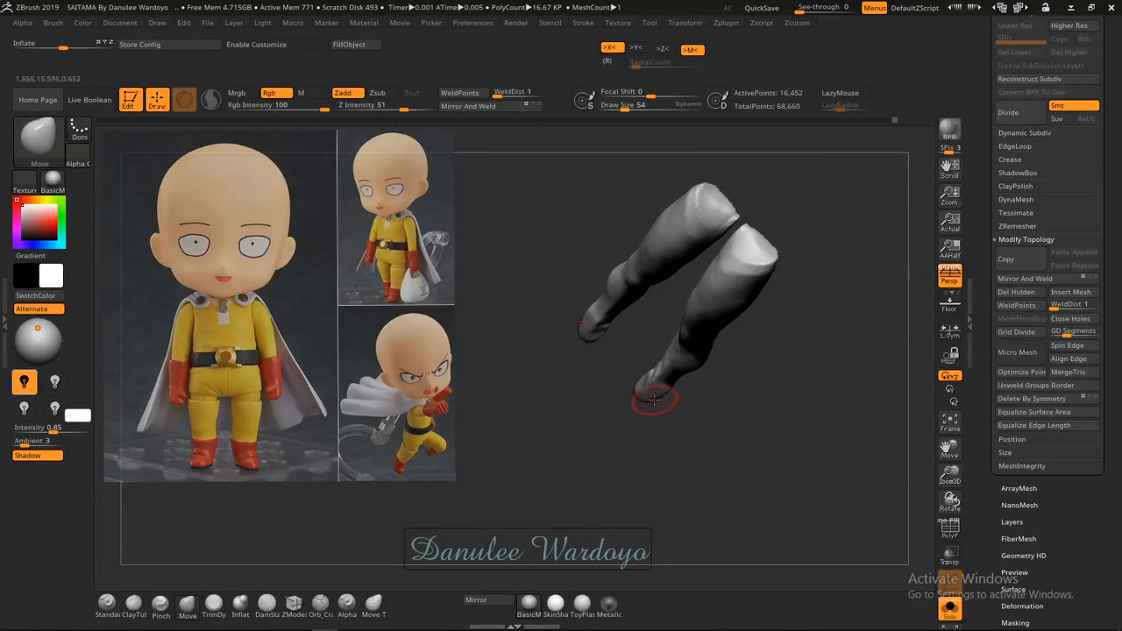
left_click(758, 402, "ctrl")
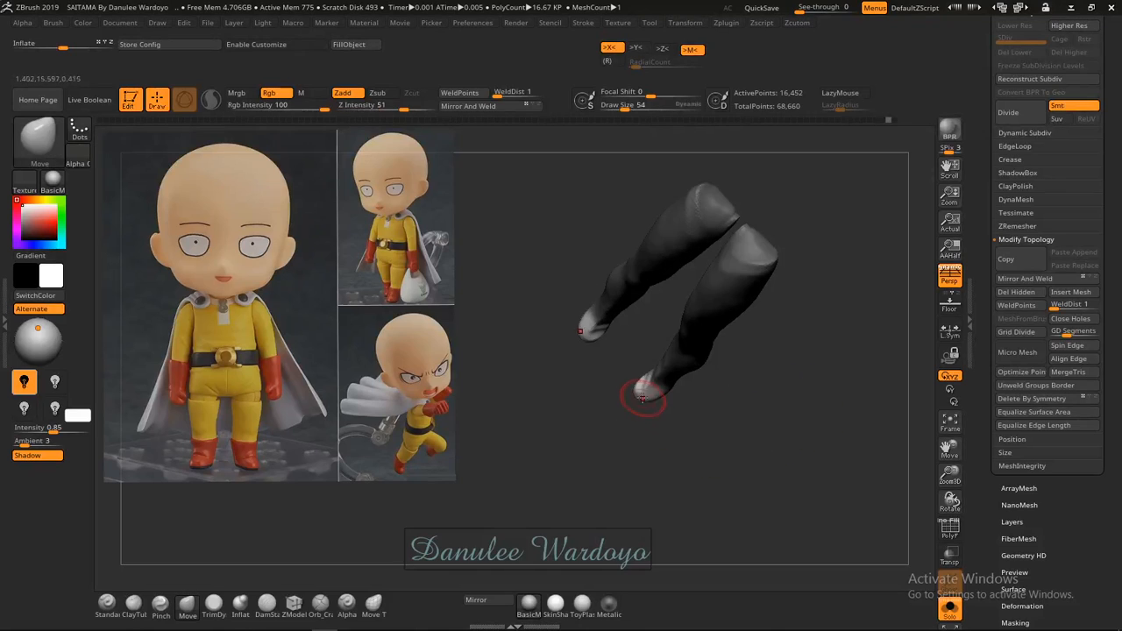
mouse_move(633, 417)
left_mouse_down()
mouse_move(626, 424)
mouse_move(693, 394)
mouse_move(709, 348)
mouse_move(682, 334)
mouse_move(650, 412)
left_mouse_up()
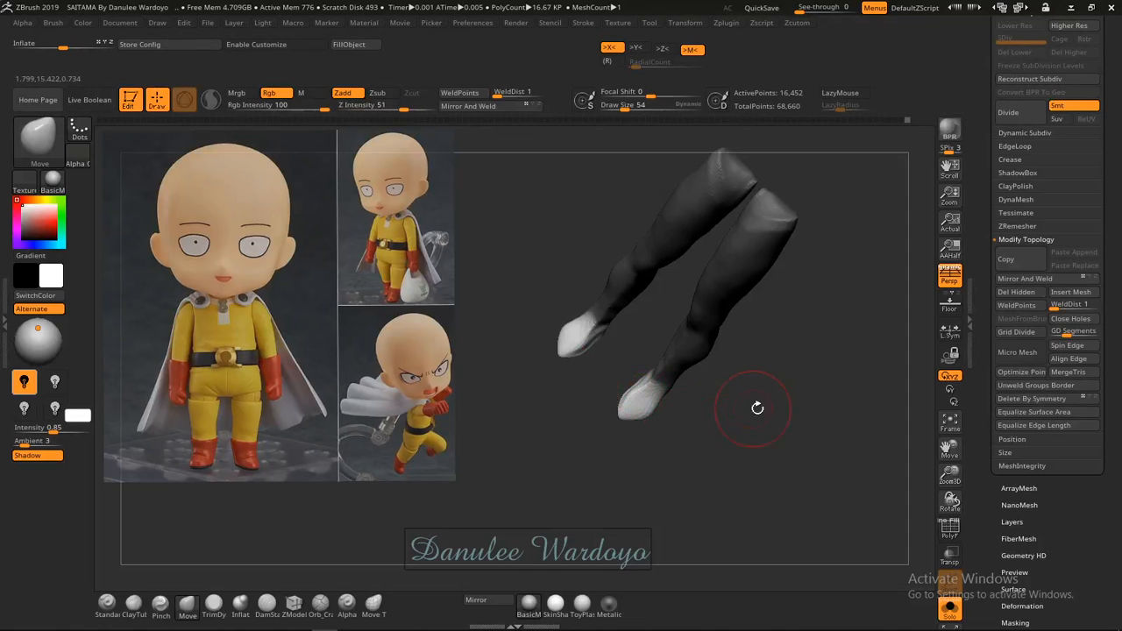
Clear the mask and reshape the toe tips of the feet with short Move brush strokes.
left_click_drag(758, 408, 730, 334)
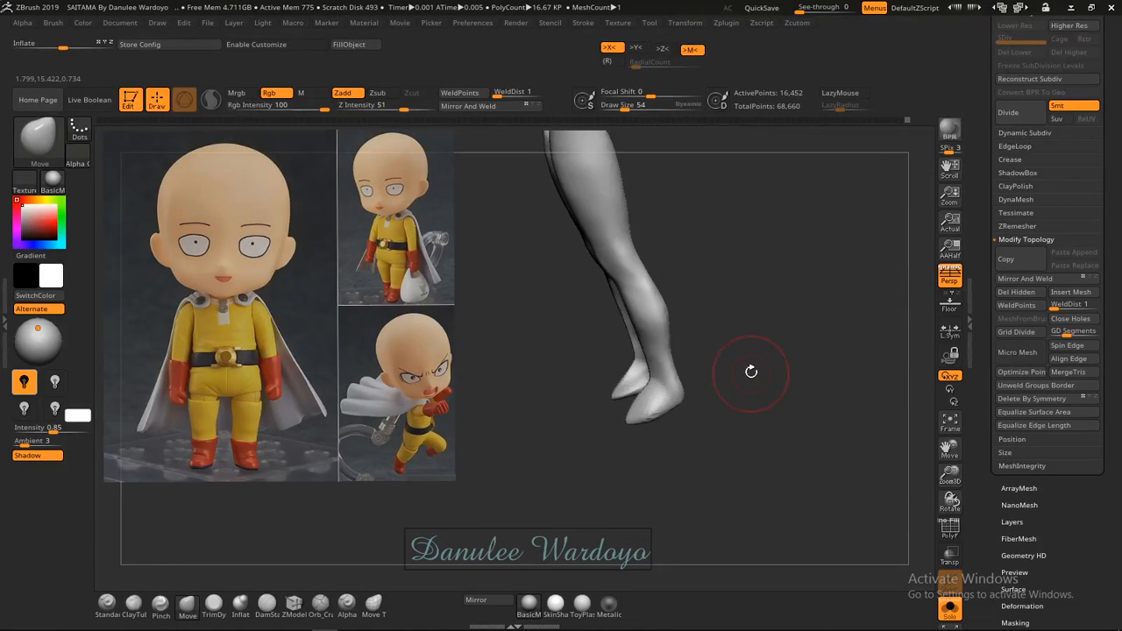
left_click_drag(751, 371, 746, 401)
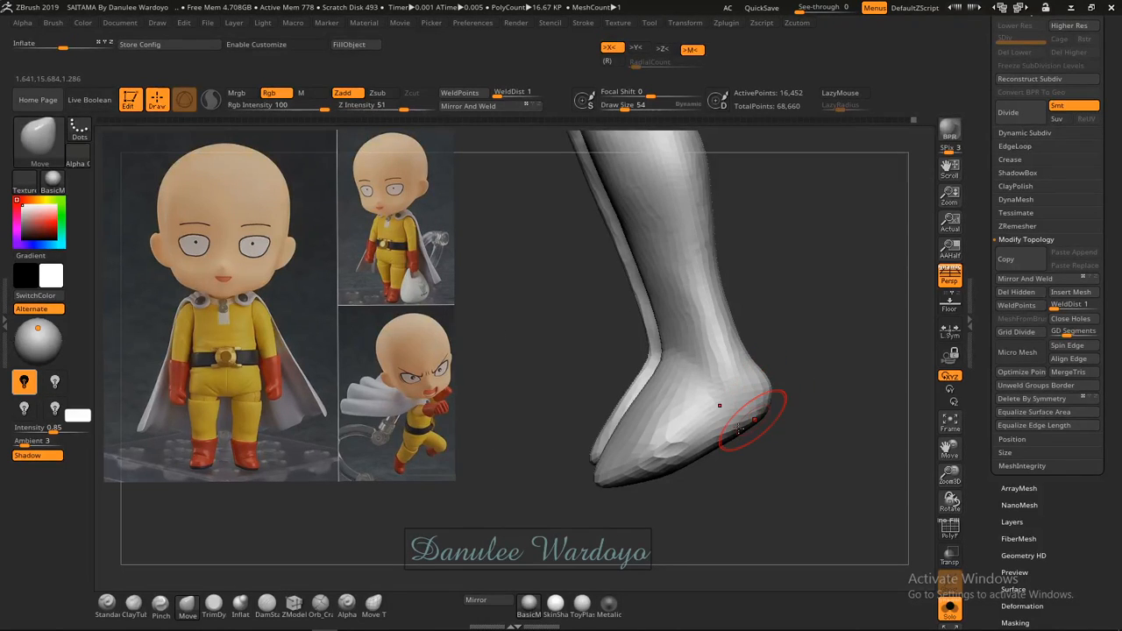
right_click_drag(739, 427, 663, 438)
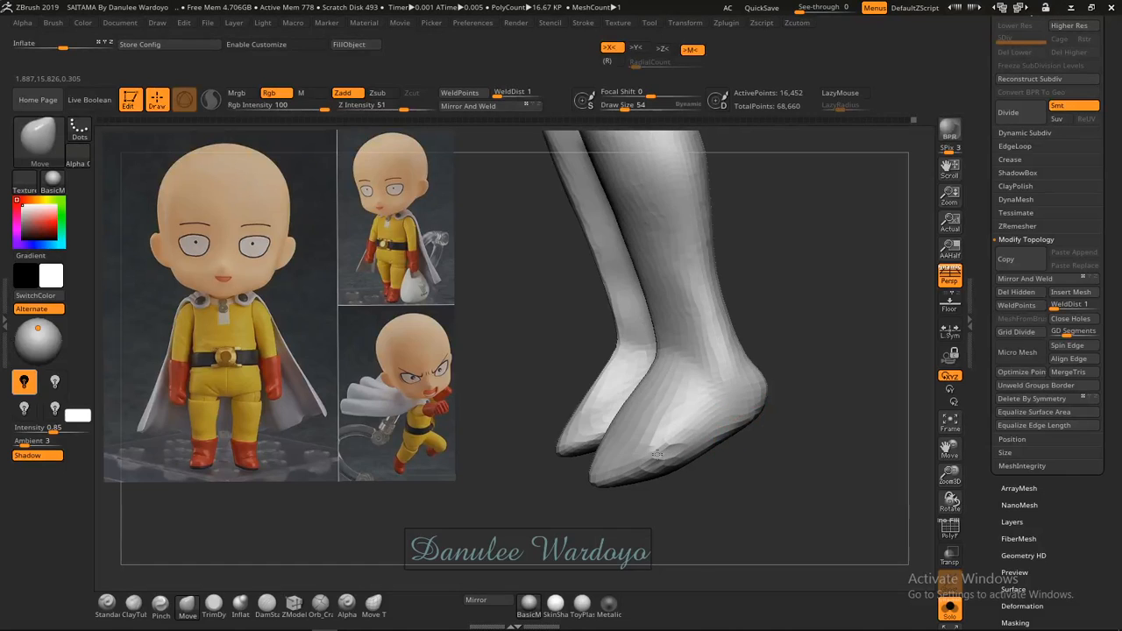
left_click_drag(591, 483, 590, 462)
right_click_drag(575, 458, 543, 460)
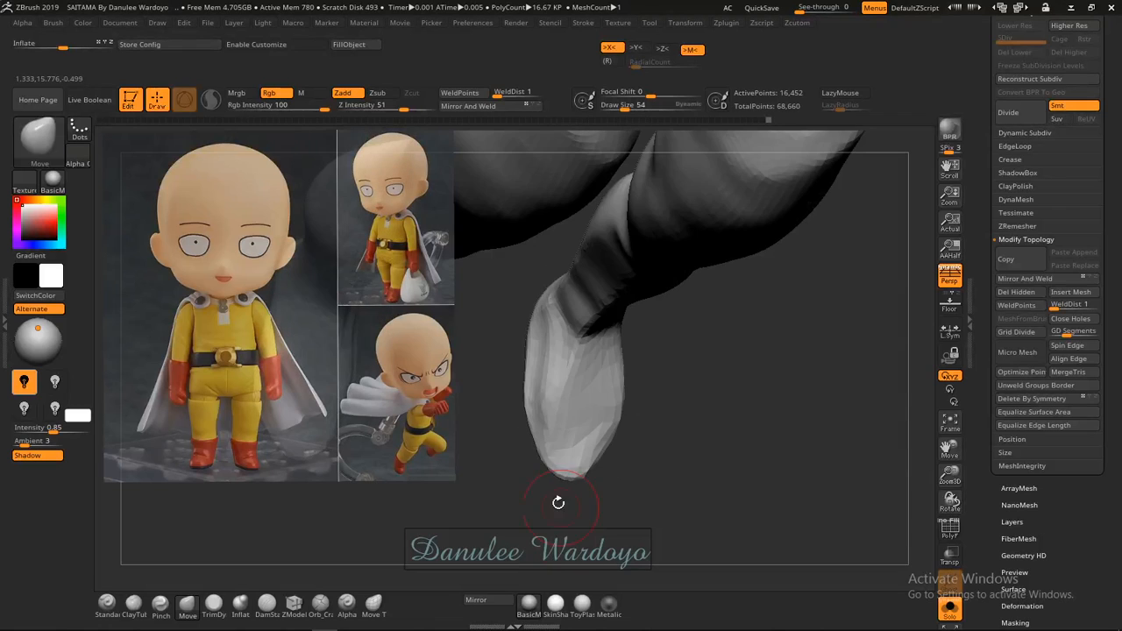
left_click_drag(542, 459, 536, 448)
right_click_drag(559, 471, 571, 473)
left_click(577, 466)
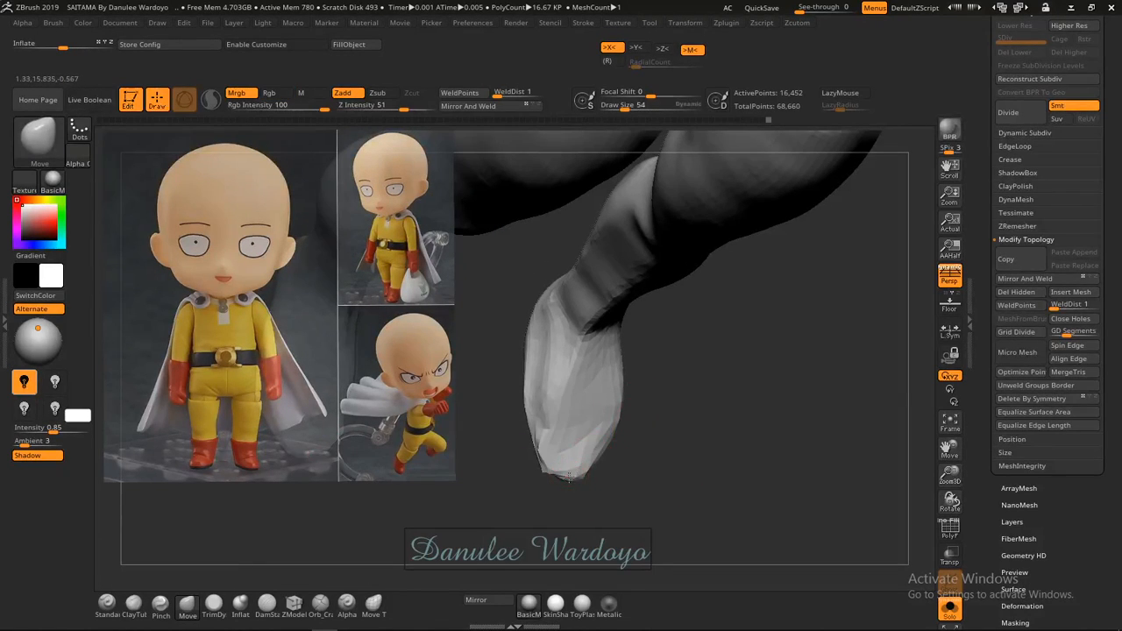
right_click(643, 416)
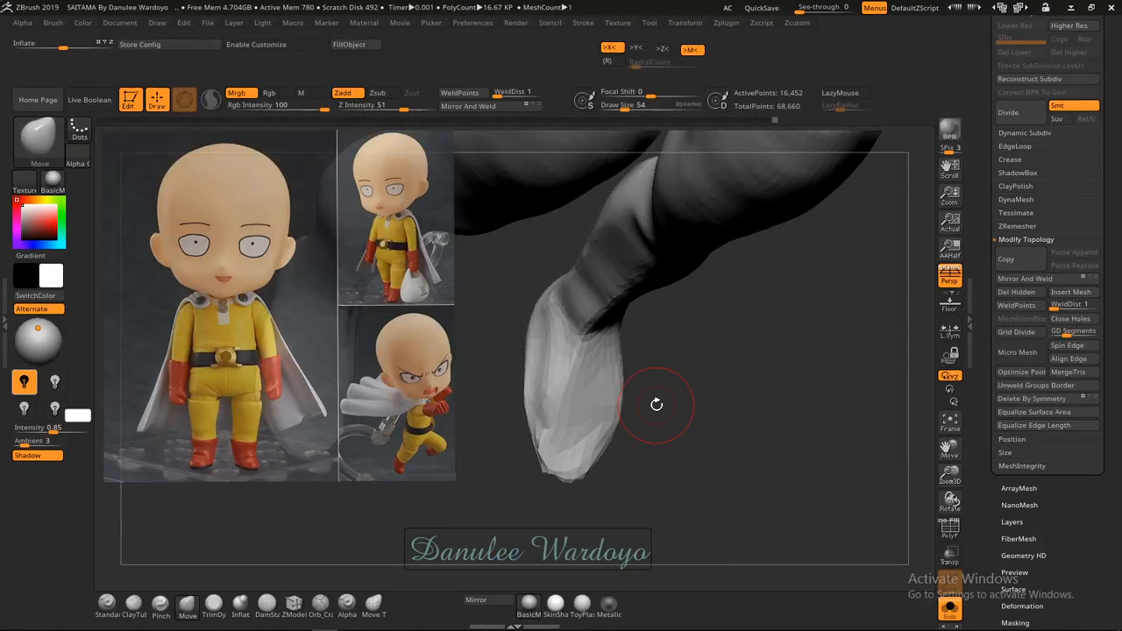
Set the Move brush's Draw Size to 104 and its Focal Shift to -5.
key("space")
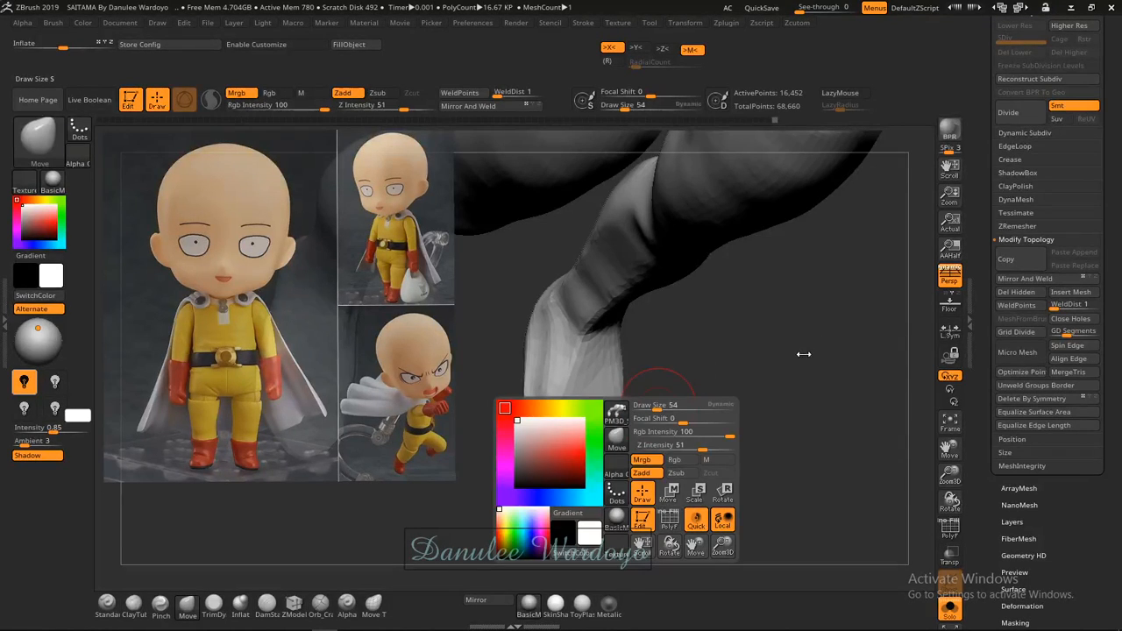
mouse_move(713, 398)
left_mouse_down()
mouse_move(655, 409)
mouse_move(665, 411)
left_mouse_up()
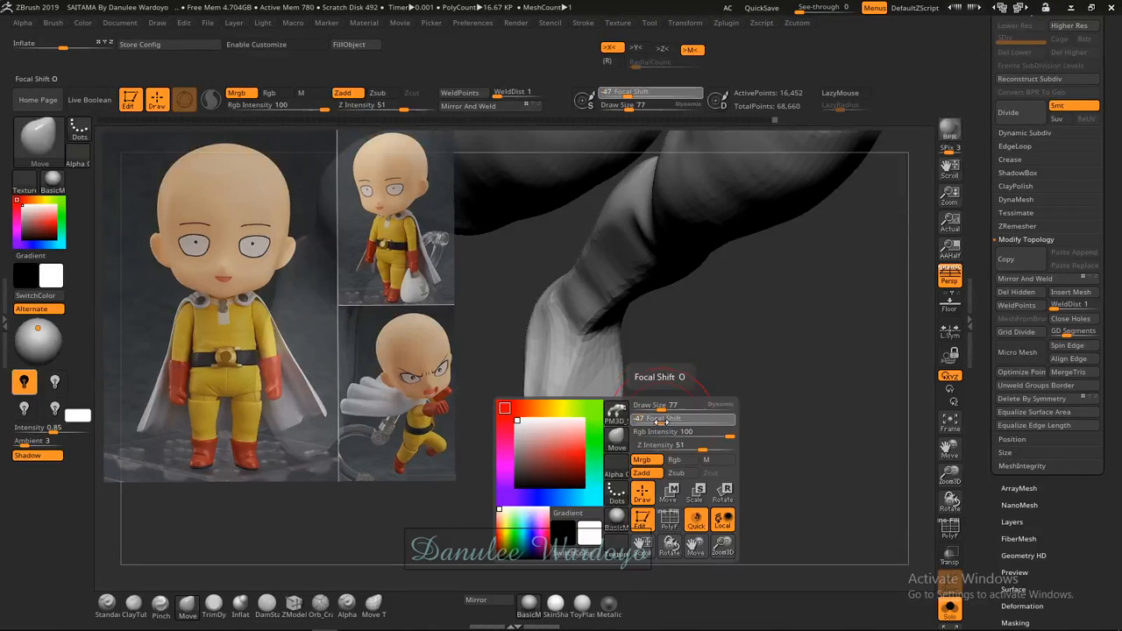
left_click(673, 421)
left_click(678, 421)
left_click(680, 410)
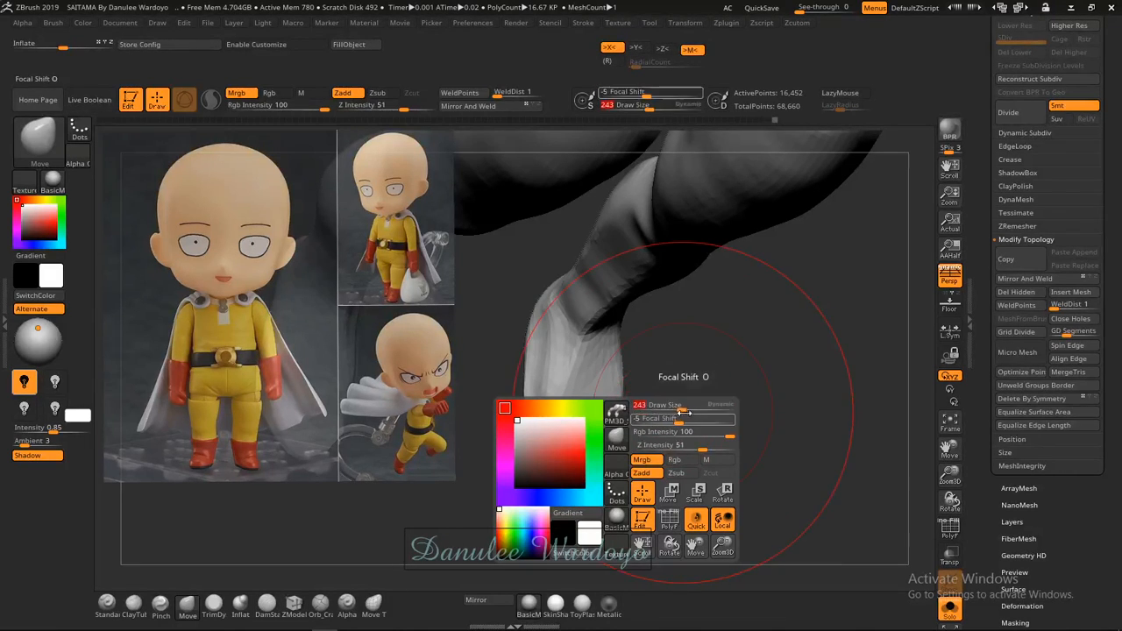
left_click_drag(682, 409, 665, 410)
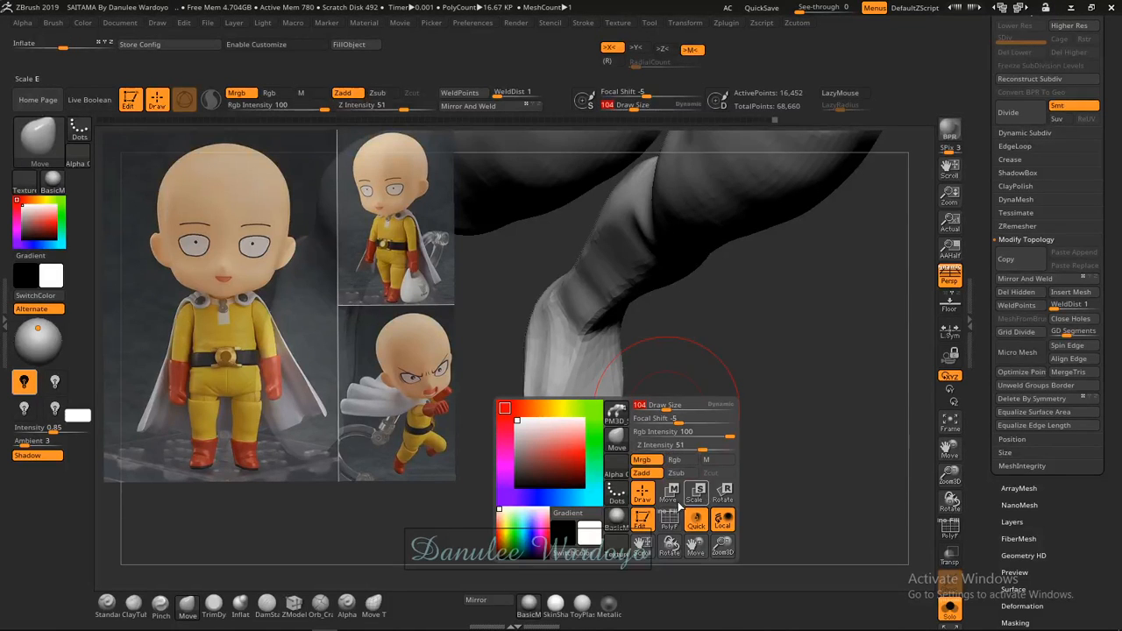
Smooth the faceted surface of the feet and refine the outline of the toes and ankles from several angles.
left_click_drag(711, 423, 671, 394)
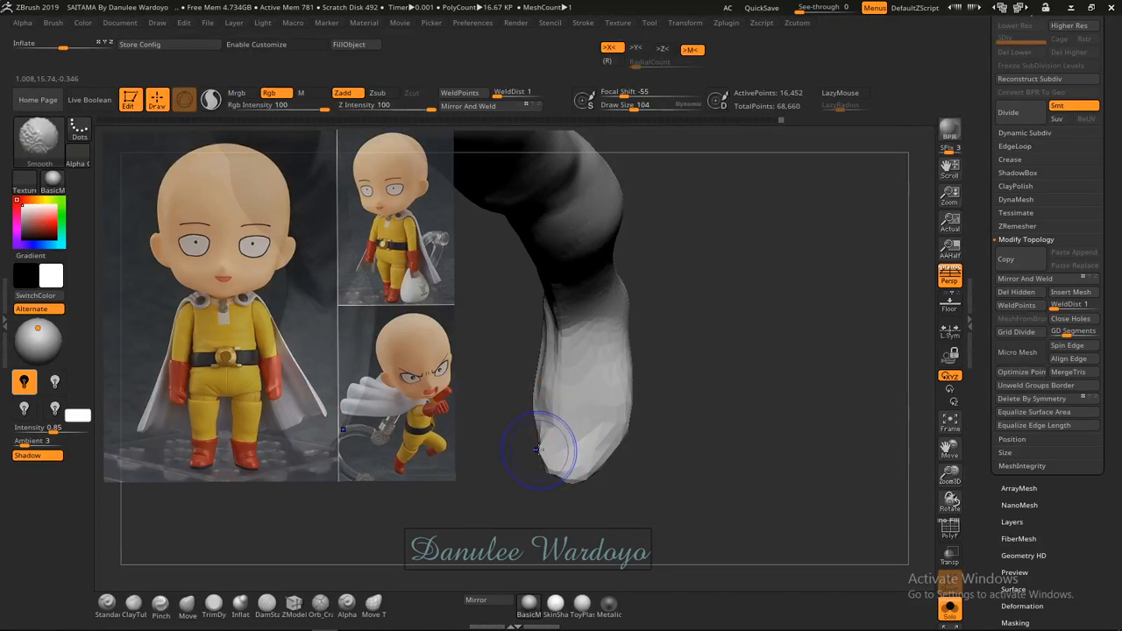
mouse_move(651, 438)
left_mouse_down()
mouse_move(608, 397)
mouse_move(560, 473)
left_mouse_up()
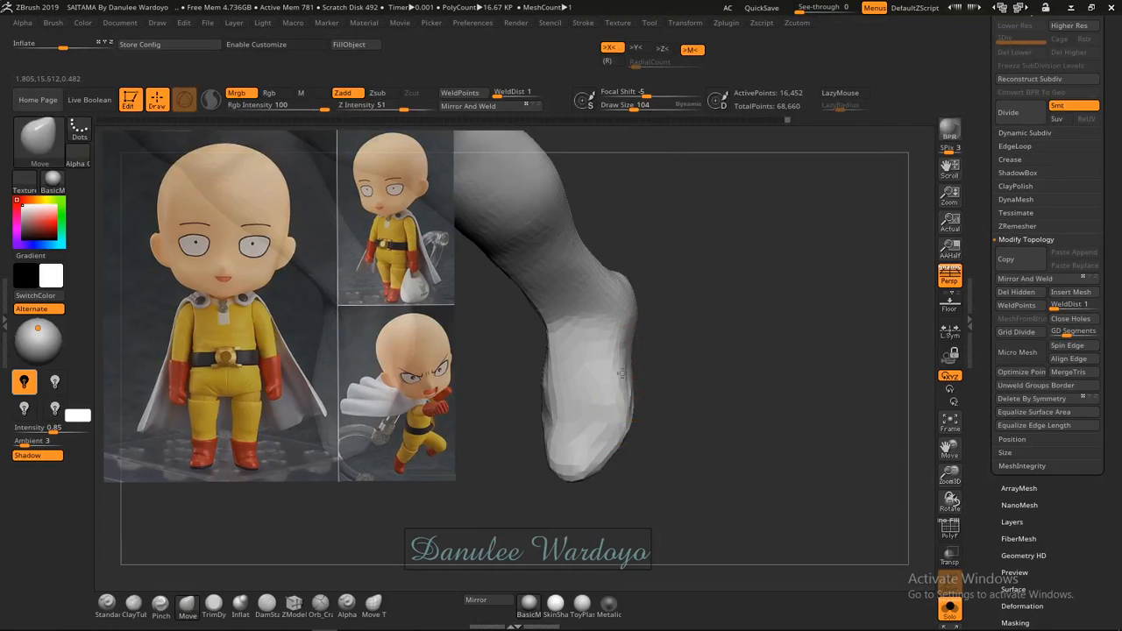
left_click_drag(649, 377, 687, 325)
left_click_drag(599, 263, 595, 340, "shift")
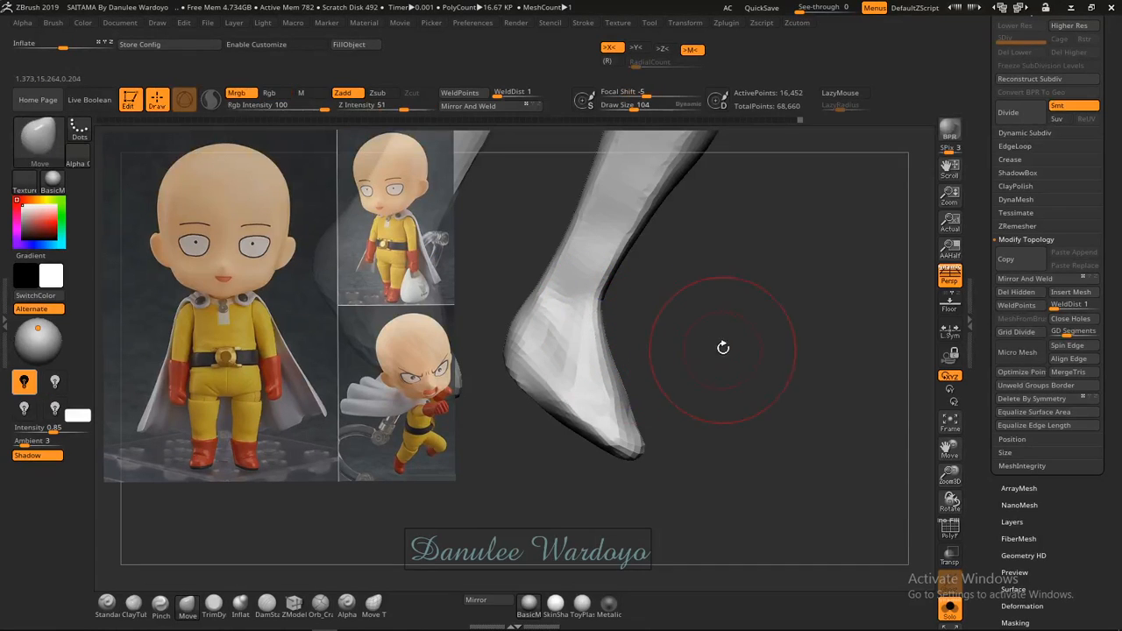
mouse_move(721, 347)
left_mouse_down()
mouse_move(667, 334)
mouse_move(715, 349)
mouse_move(719, 339)
mouse_move(688, 369)
left_mouse_up()
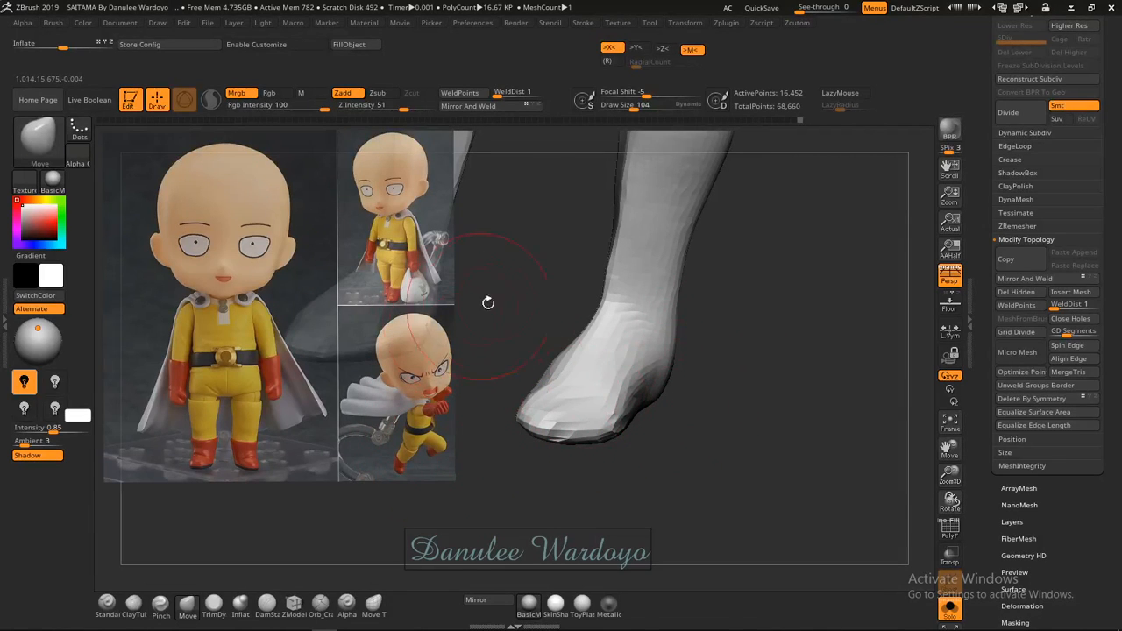
Shrink the Spotlight reference image, place it in the canvas's upper-left corner clear of the feet, and leave Spotlight editing.
key("z")
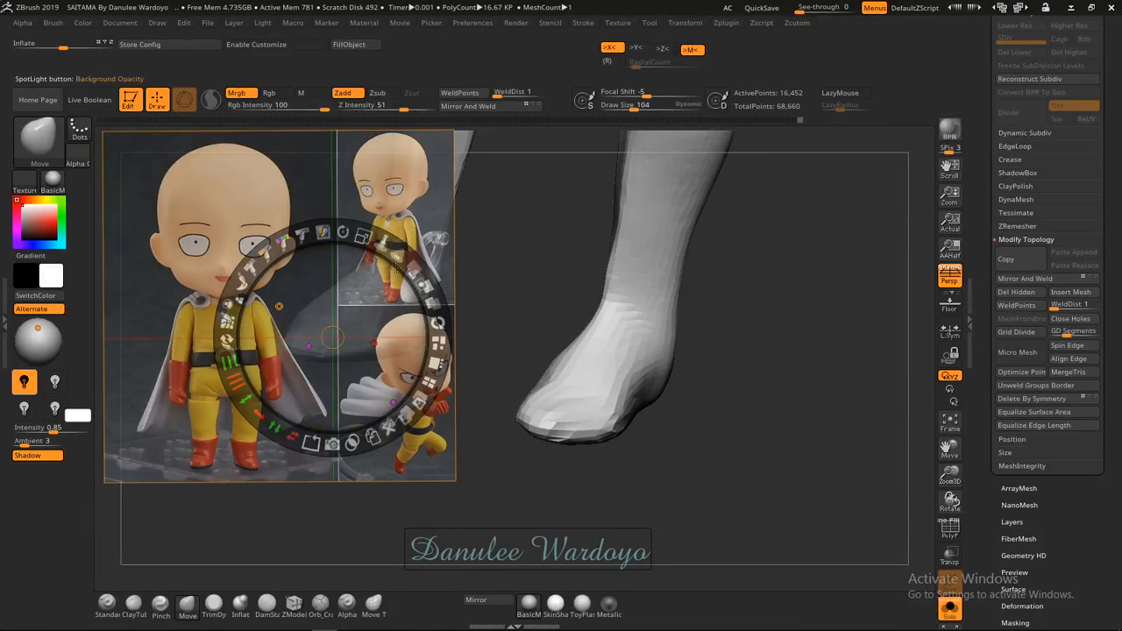
left_click_drag(364, 235, 291, 228)
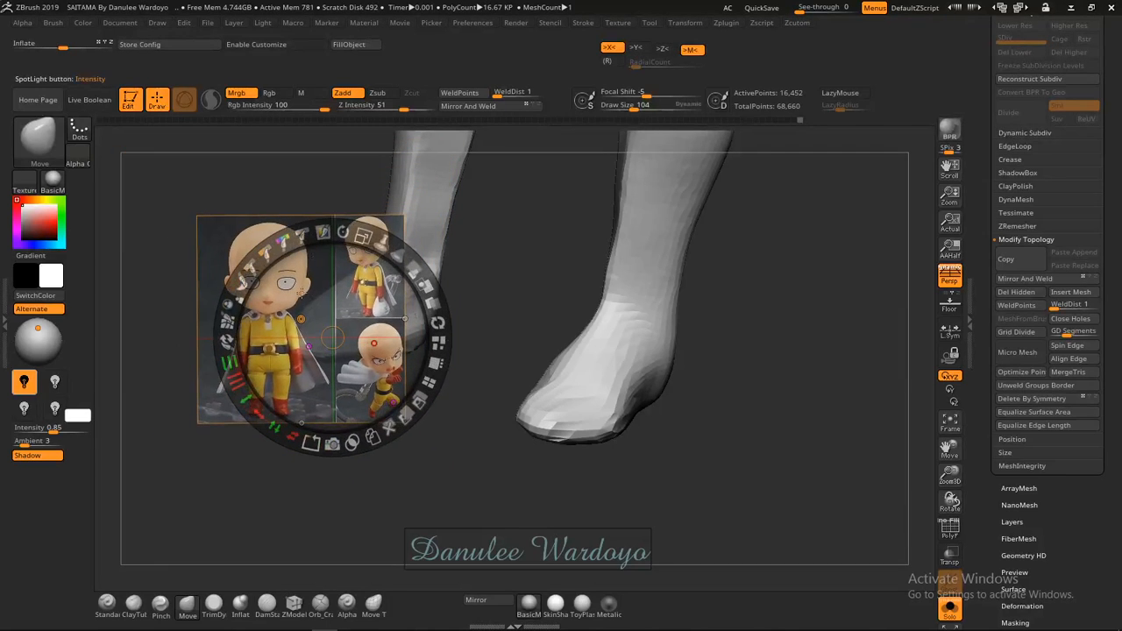
left_click_drag(325, 290, 209, 196)
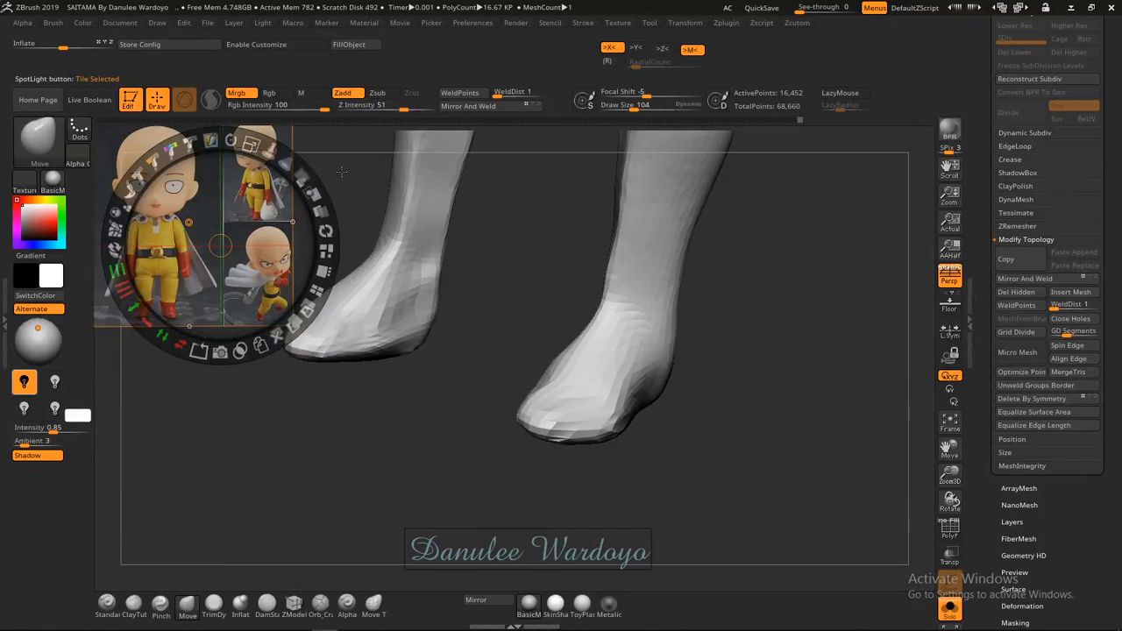
left_click_drag(251, 144, 229, 159)
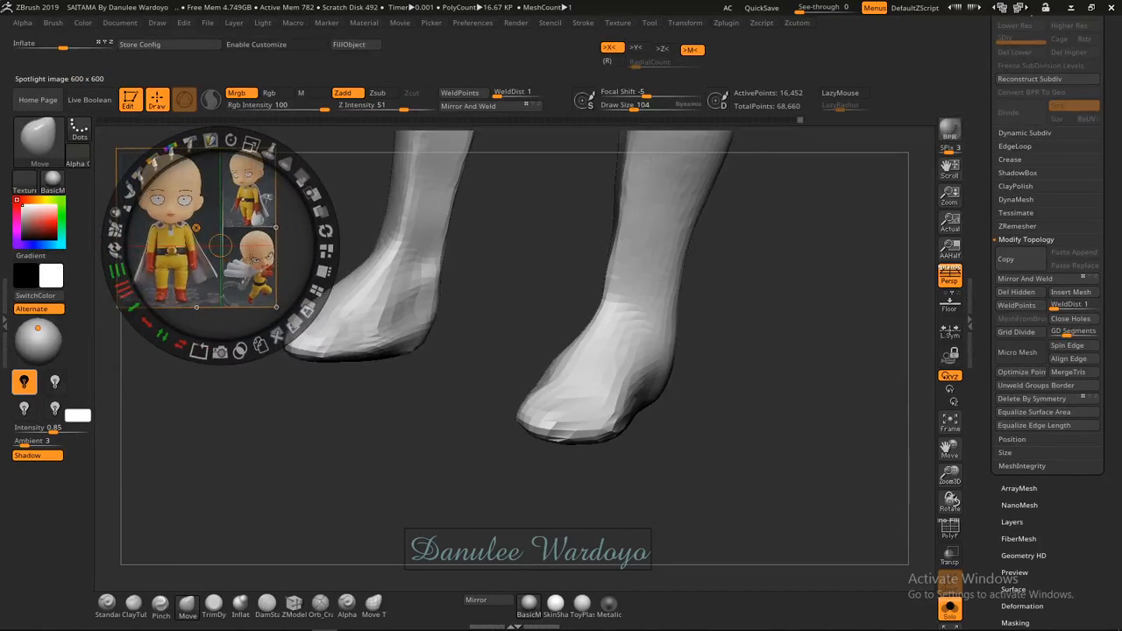
left_click_drag(252, 259, 210, 233)
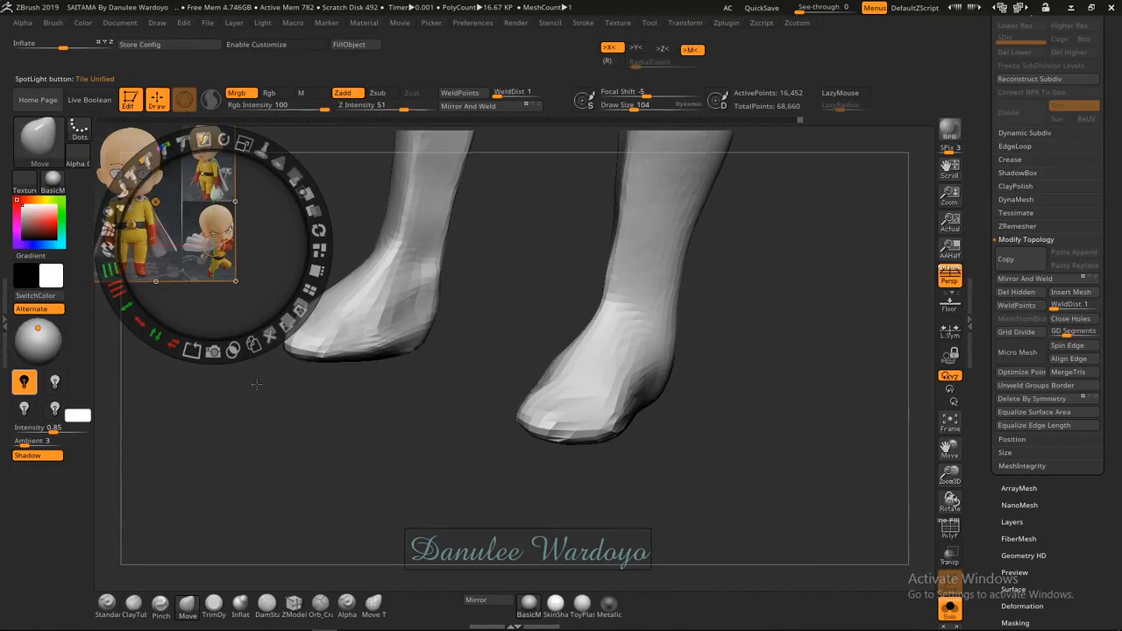
key("z")
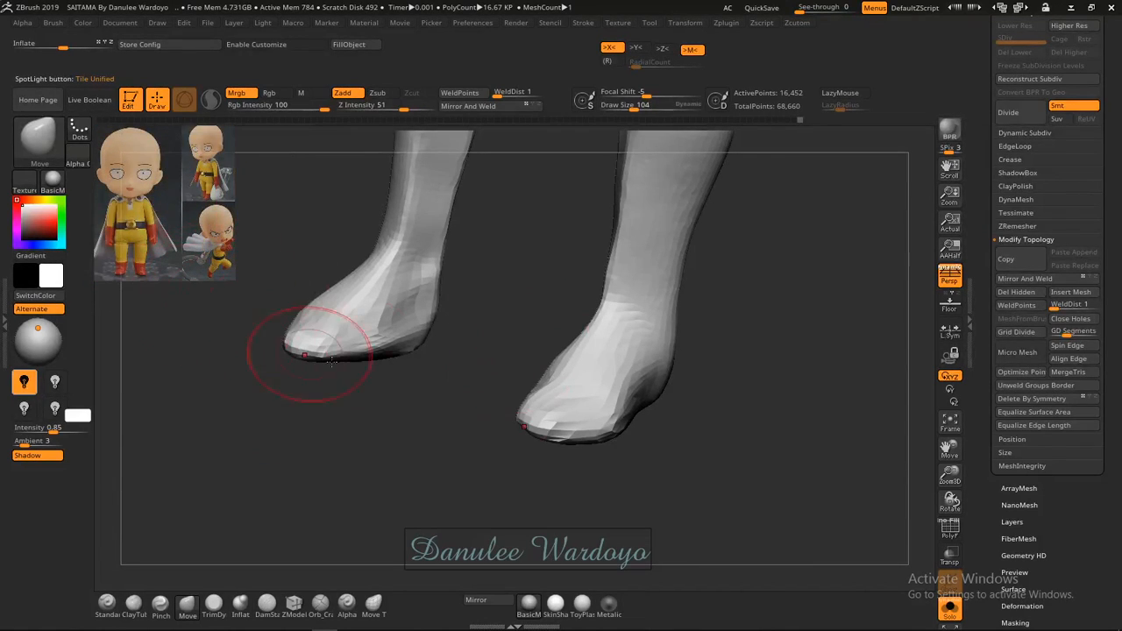
Turn on the wireframe display to examine the stretched polygons on the reshaped feet from the side.
mouse_move(713, 433)
left_mouse_down()
mouse_move(742, 419)
mouse_move(759, 359)
left_mouse_up()
key("shift")
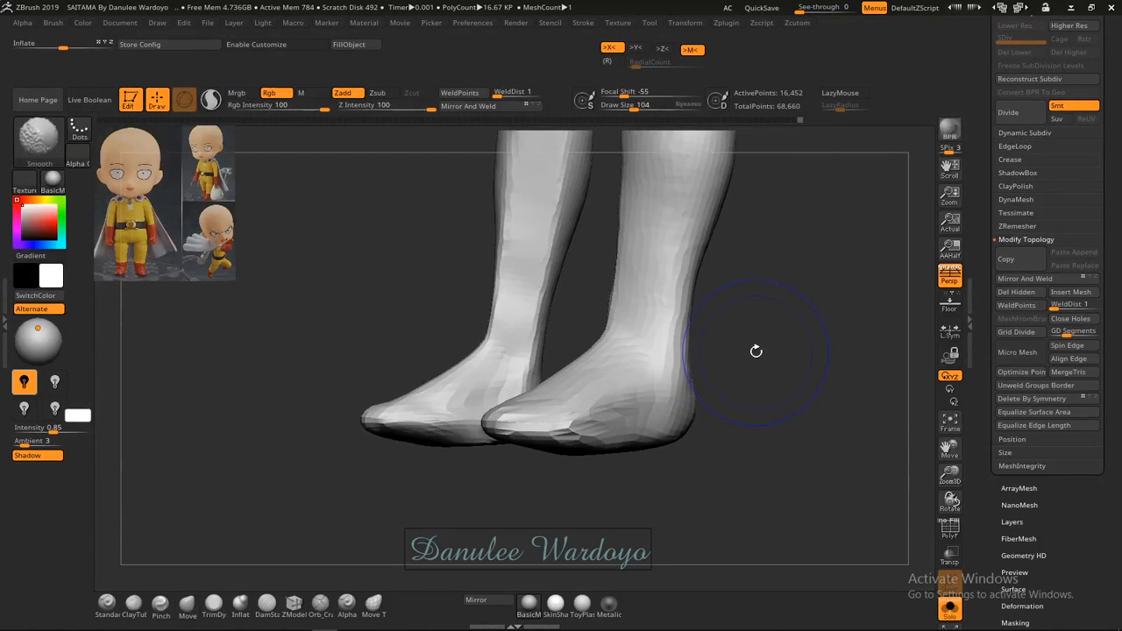
key("shift+f")
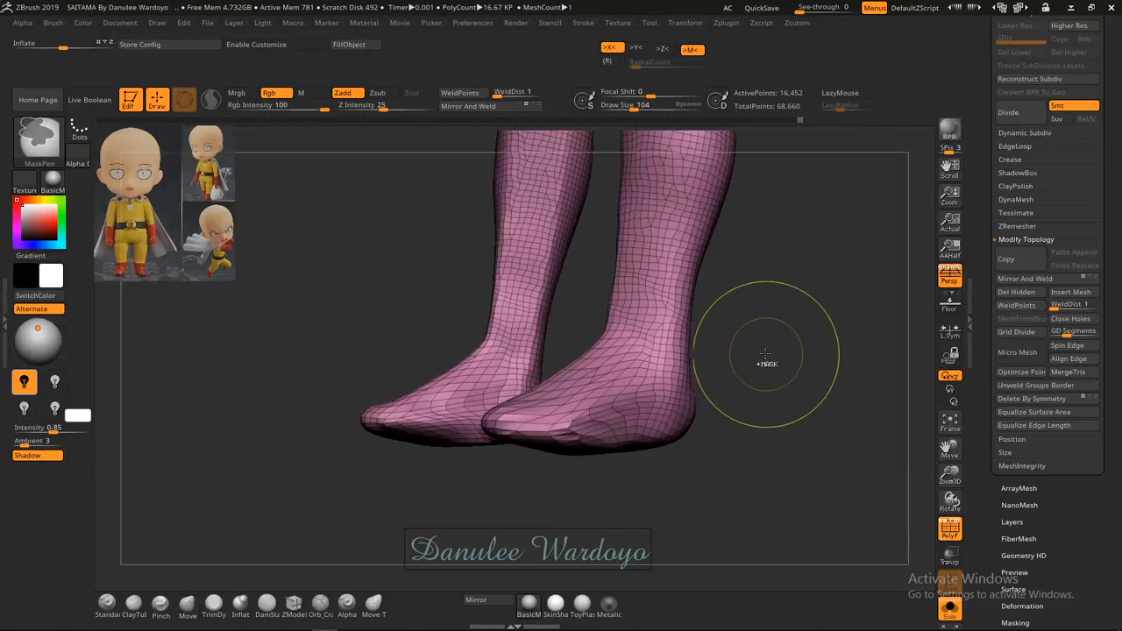
Remesh the legs with DynaMesh and compare the stretched and remeshed polygons on the feet, keeping the remeshed version.
left_click_drag(791, 278, 813, 402, "ctrl")
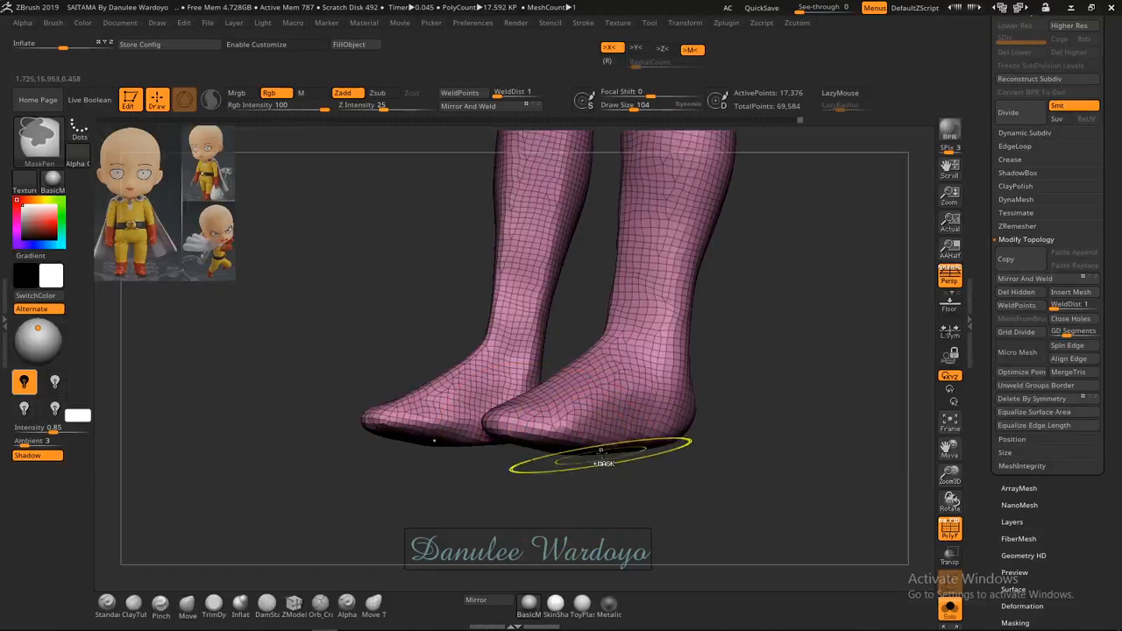
key("ctrl+z")
mouse_move(663, 478)
left_mouse_down()
mouse_move(648, 498)
mouse_move(684, 468)
left_mouse_up()
key("ctrl")
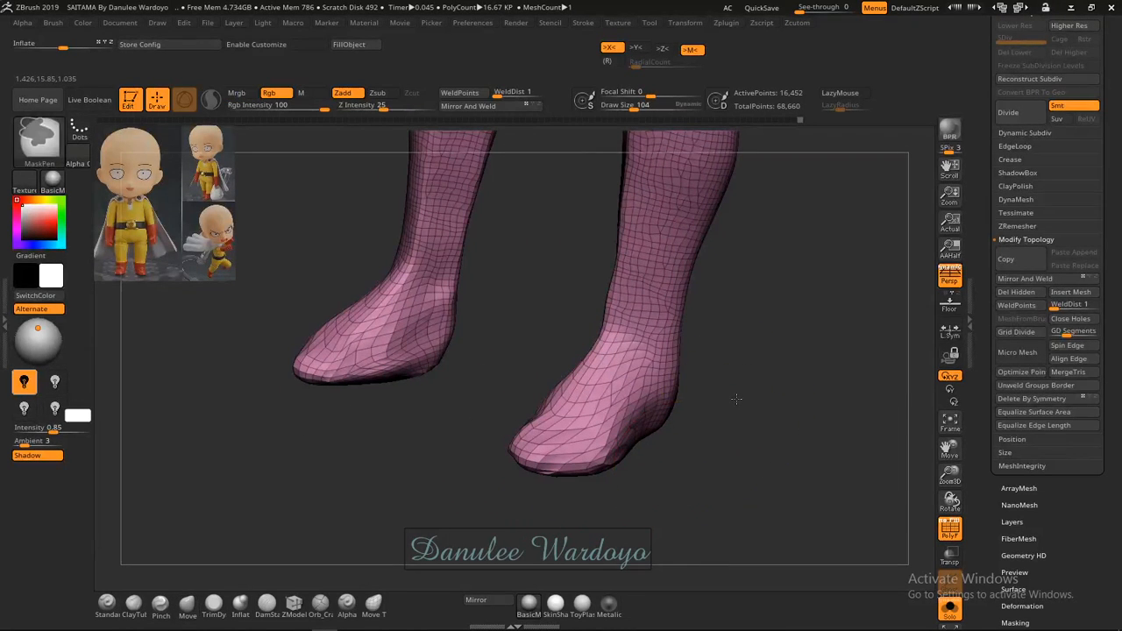
key("ctrl+shift+z")
left_click_drag(681, 461, 731, 462)
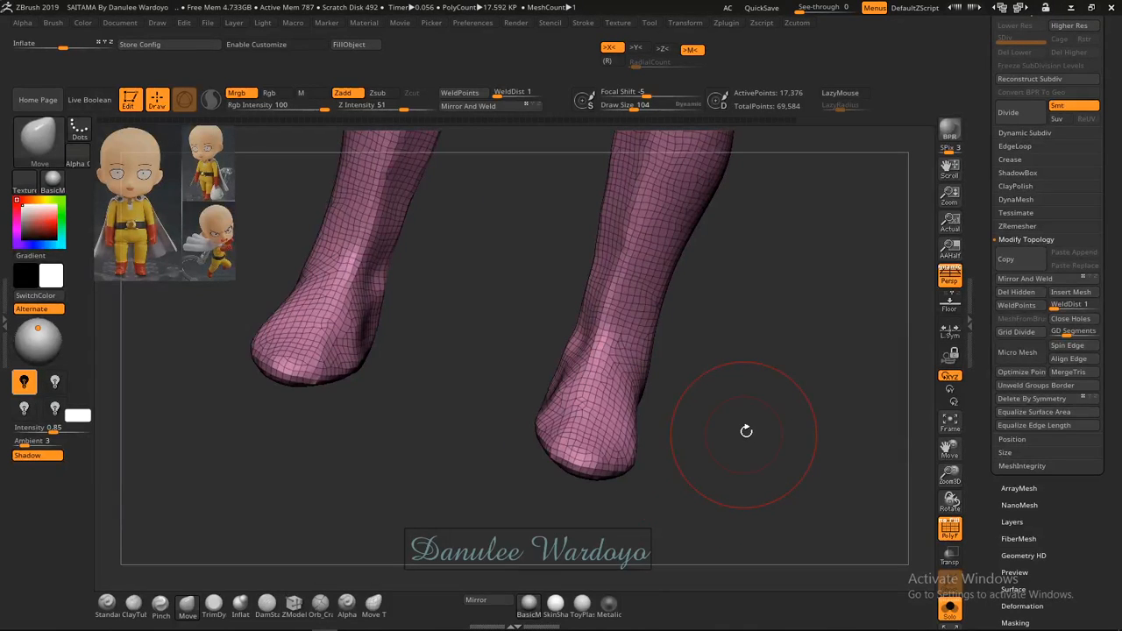
Leave Solo mode to show the torso with the legs, and check the feet against the whole lower body.
right_click_drag(746, 431, 725, 421, "ctrl")
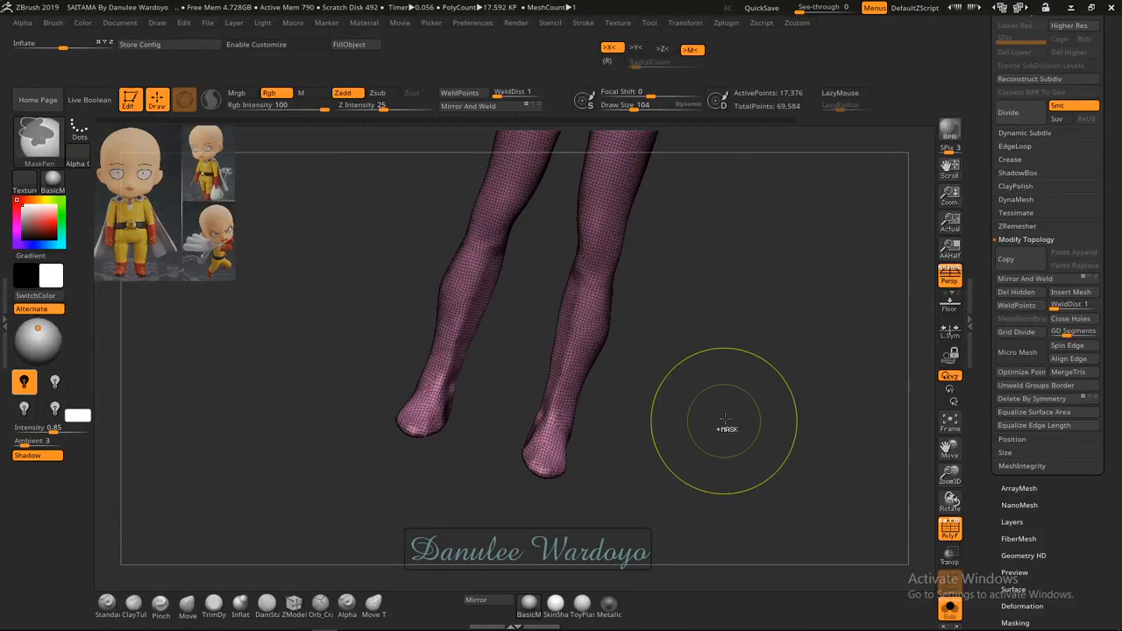
left_click_drag(727, 425, 922, 605)
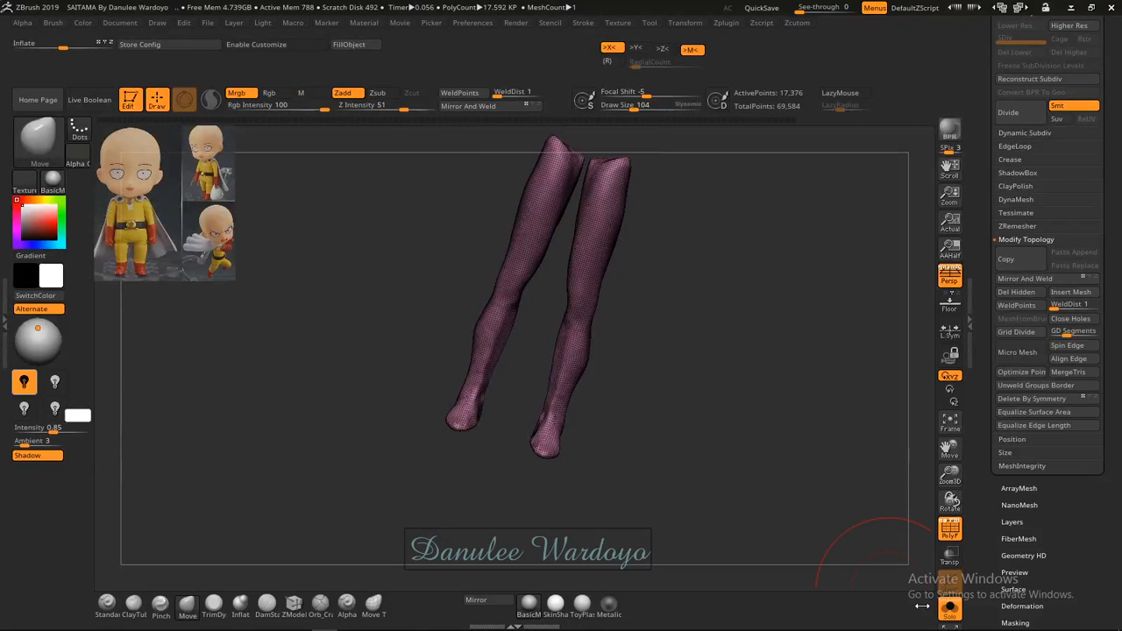
left_click(949, 606)
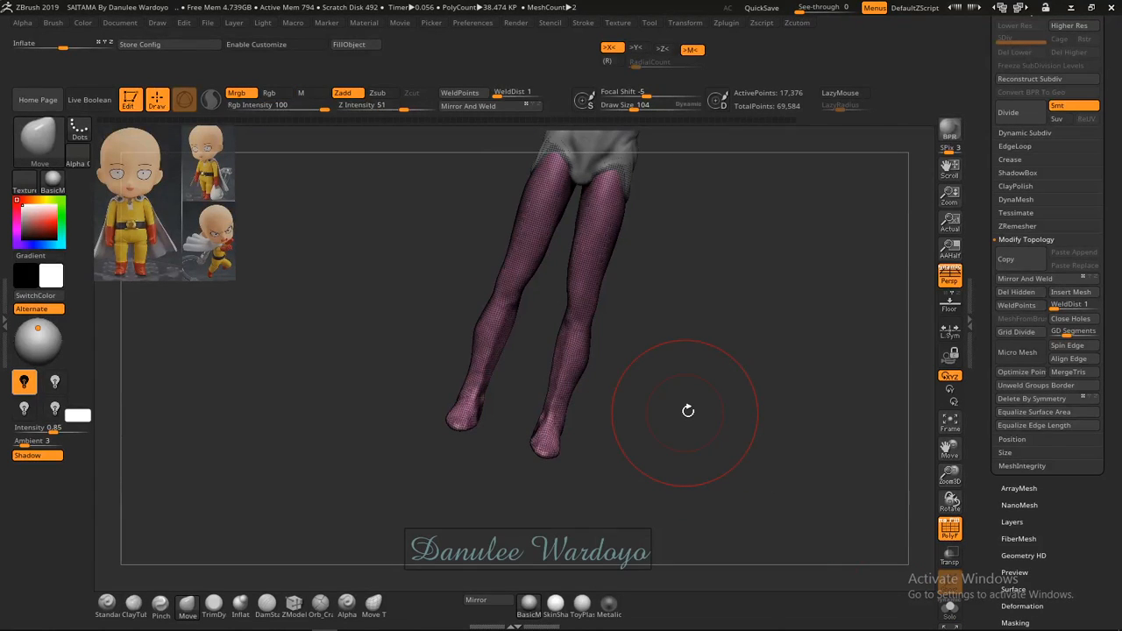
mouse_move(688, 410)
left_mouse_down()
mouse_move(658, 314)
mouse_move(552, 493)
left_mouse_up()
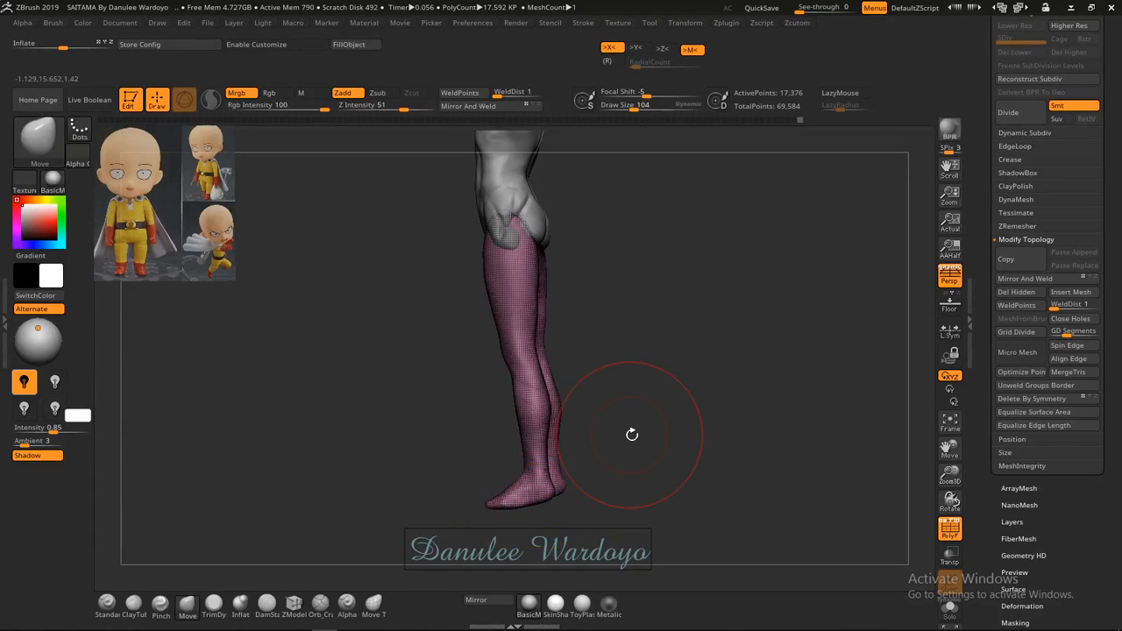
mouse_move(632, 433)
left_mouse_down()
mouse_move(674, 448)
mouse_move(643, 440)
left_mouse_up()
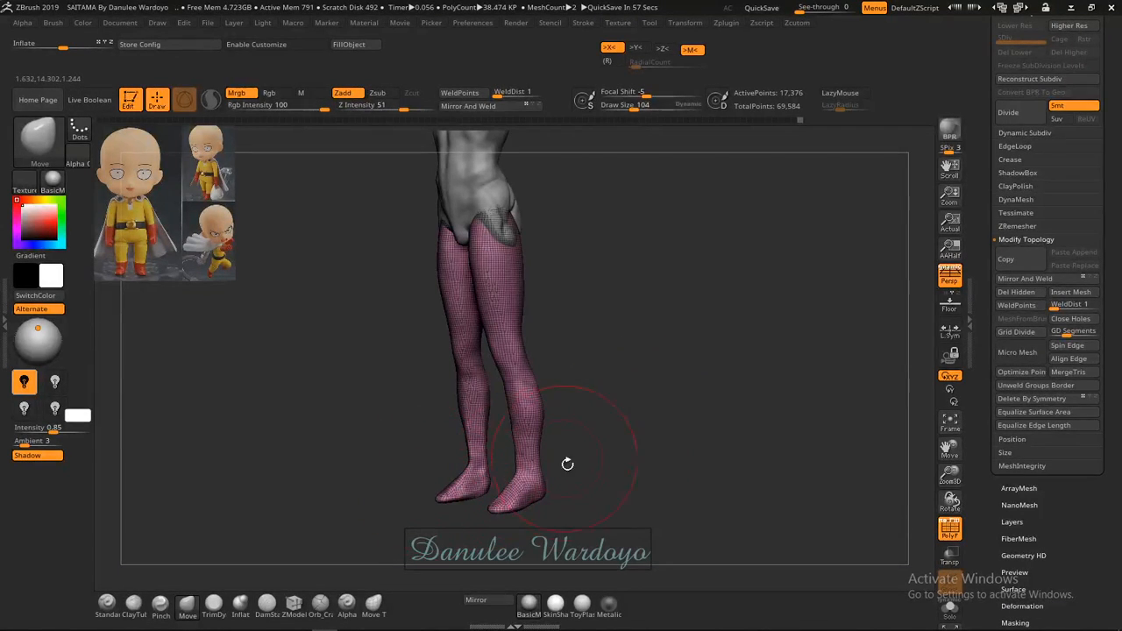
left_click_drag(590, 488, 662, 478)
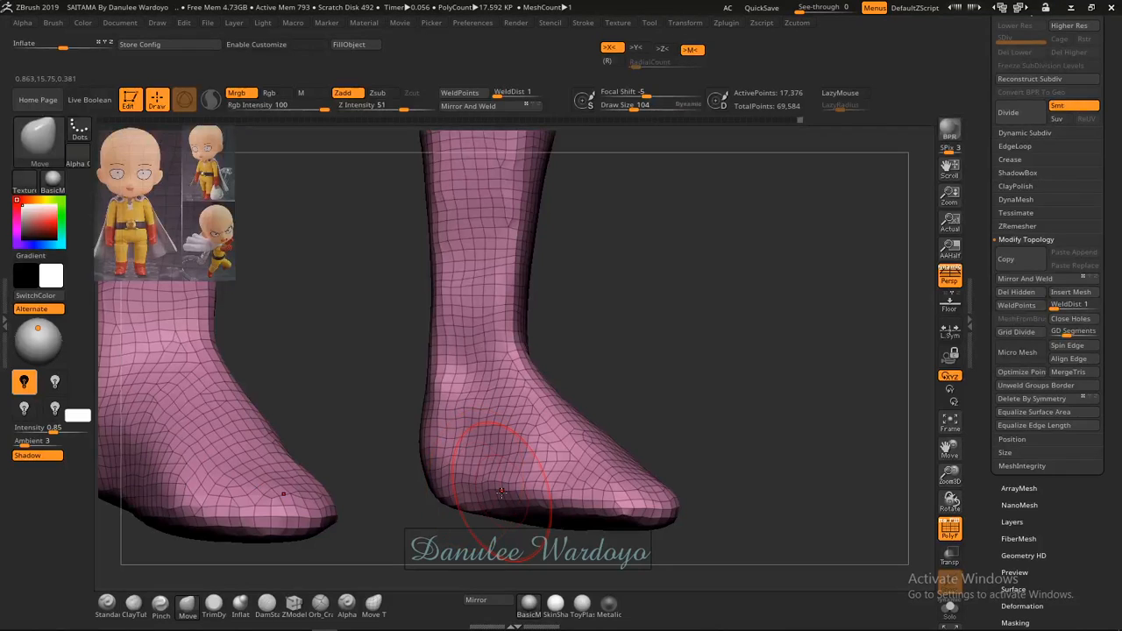
Reshape the soles and heels with the Move brush, reducing its Draw Size to 28 for the finer heel adjustments.
left_click_drag(501, 493, 530, 501)
mouse_move(691, 433)
left_mouse_down()
mouse_move(704, 345)
mouse_move(438, 377)
left_mouse_up()
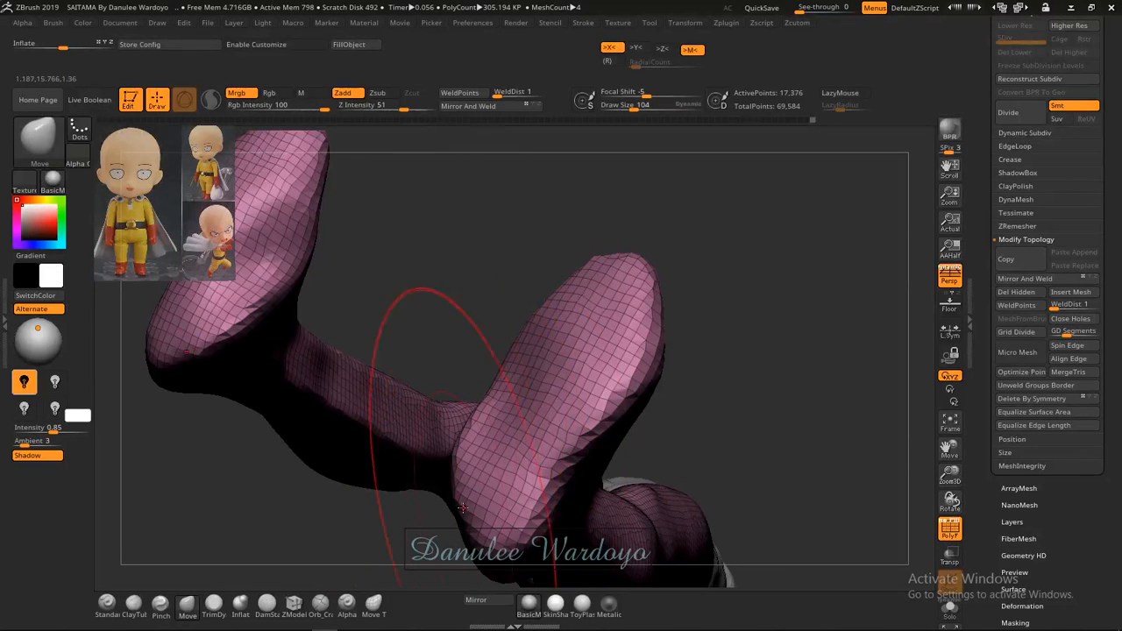
left_click_drag(457, 488, 448, 491)
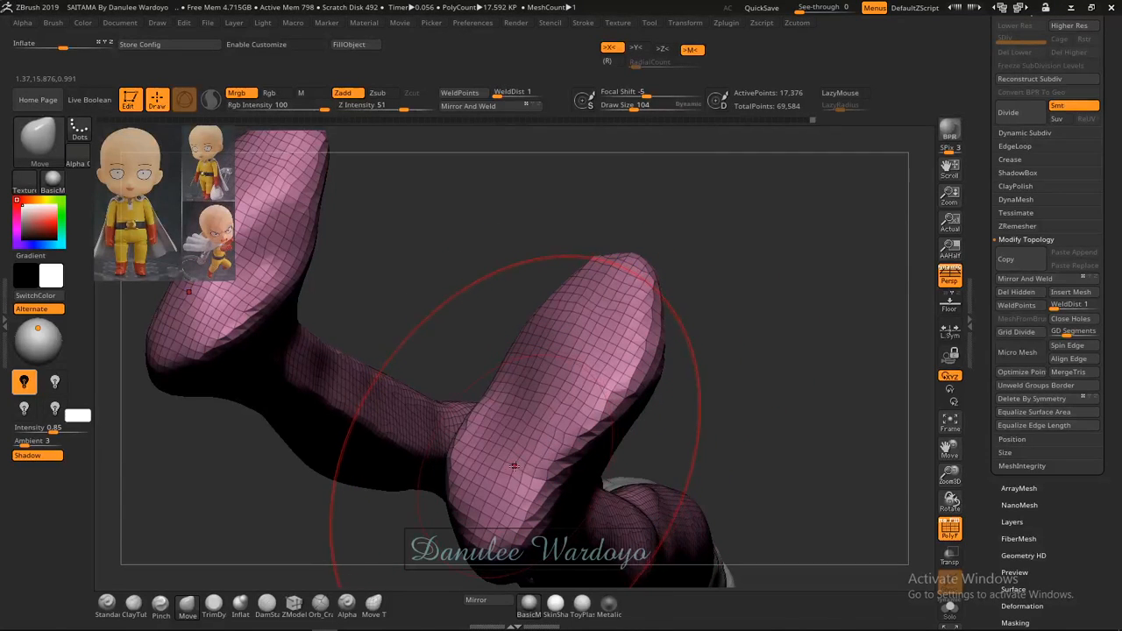
key("space")
left_click_drag(512, 425, 498, 425)
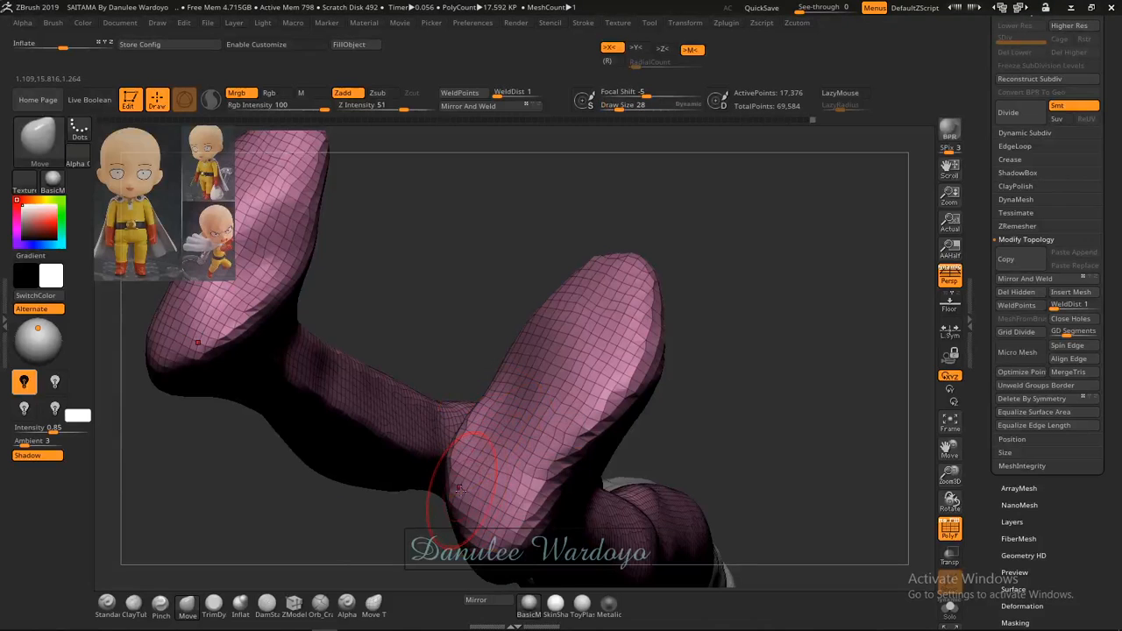
left_click_drag(459, 489, 458, 532)
mouse_move(481, 497)
right_mouse_down()
mouse_move(492, 496)
mouse_move(416, 503)
right_mouse_up()
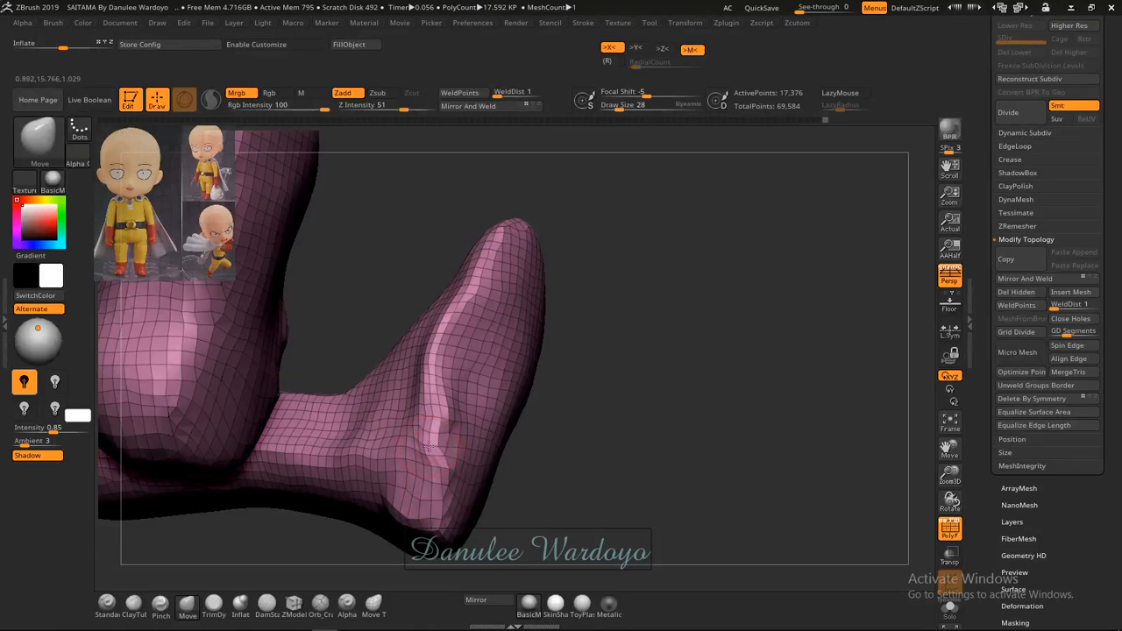
Turn off the wireframe display and smooth the ridge running along the edge of the sole to the heel.
key("shift")
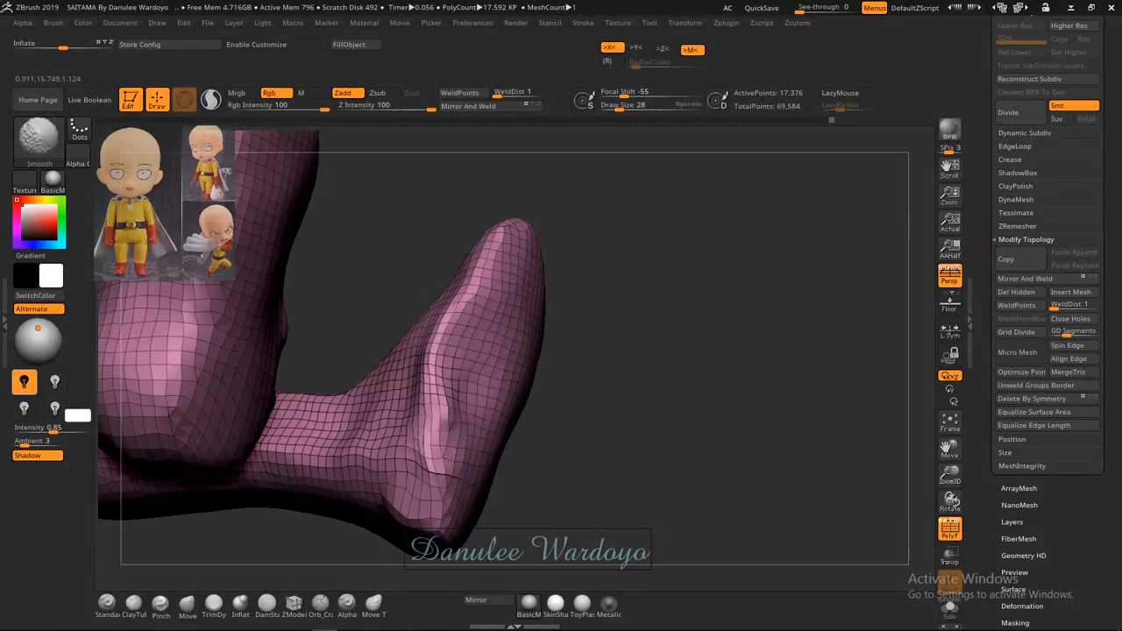
key("shift+f")
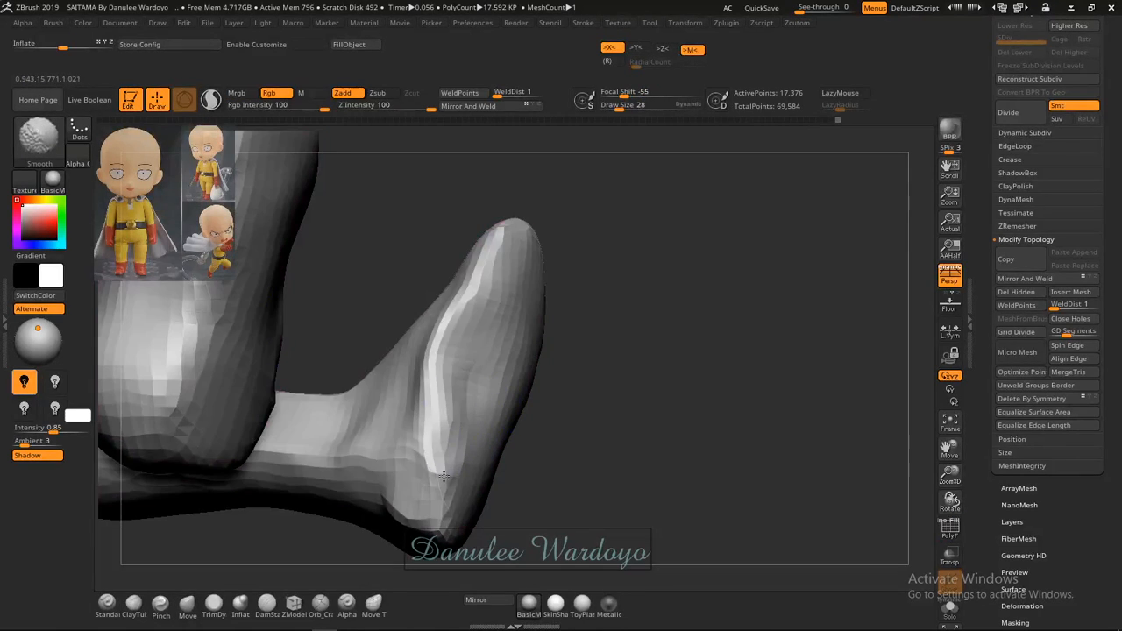
left_click_drag(437, 394, 436, 367, "shift")
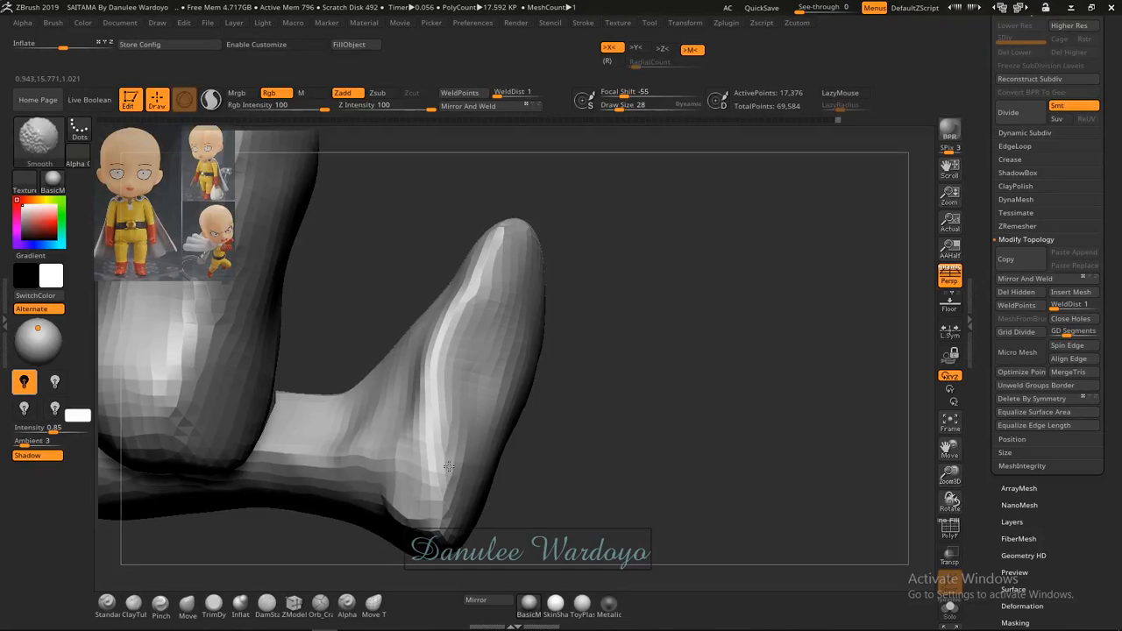
left_click_drag(449, 467, 447, 500, "shift")
Examine the reshaped feet and legs in proportion to the full figure from the front and at an angle.
left_click_drag(629, 362, 447, 371)
mouse_move(649, 371)
right_mouse_down("ctrl")
mouse_move(476, 335)
mouse_move(471, 307)
right_mouse_up("ctrl")
left_click_drag(558, 373, 571, 436)
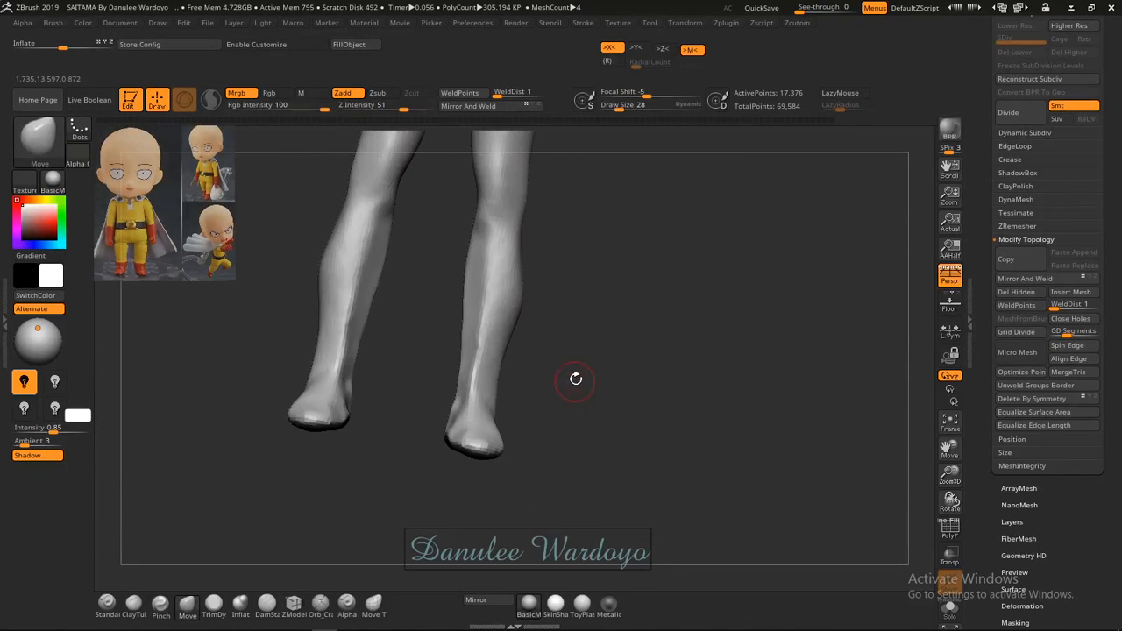
left_click_drag(596, 324, 603, 443)
right_click_drag(625, 373, 518, 333, "ctrl")
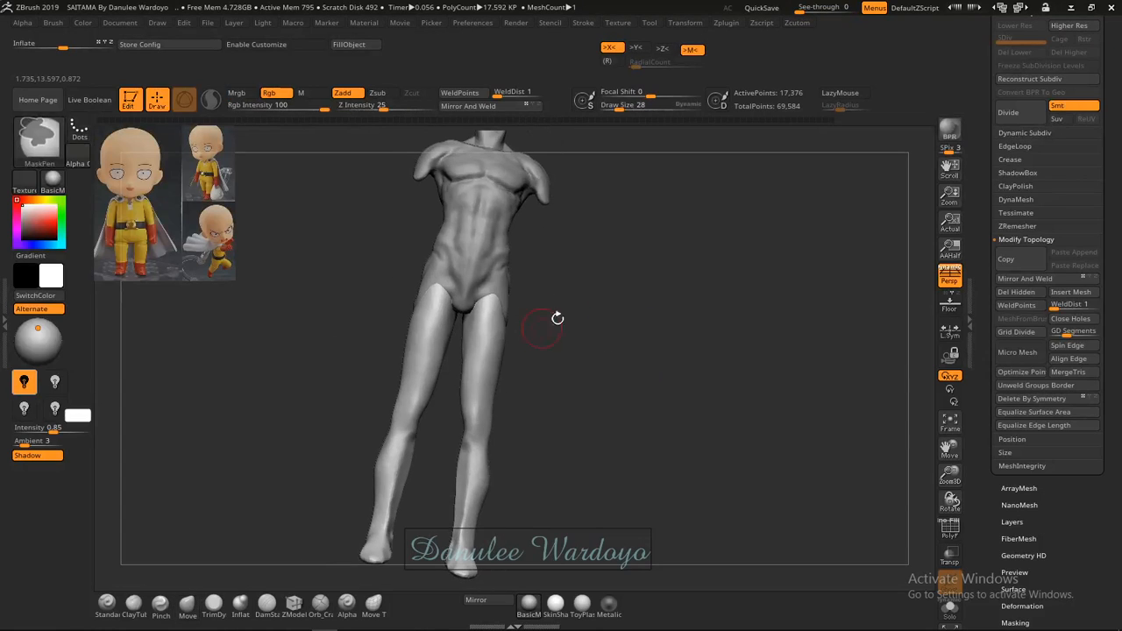
mouse_move(558, 319)
left_mouse_down()
mouse_move(644, 355)
mouse_move(557, 355)
left_mouse_up()
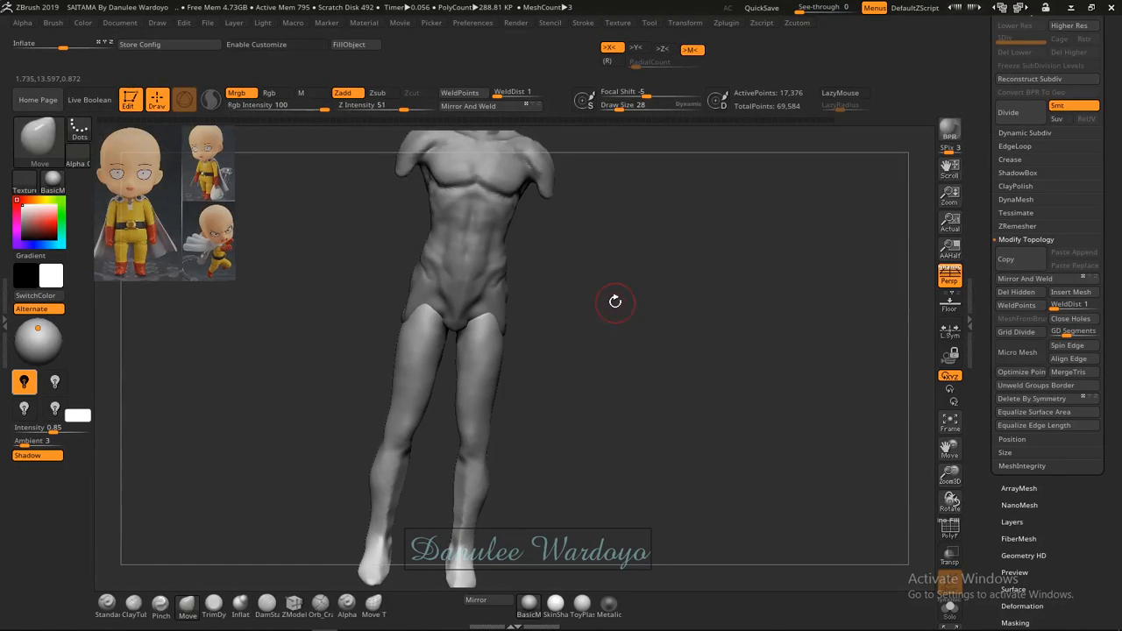
mouse_move(624, 328)
left_mouse_down()
mouse_move(574, 267)
mouse_move(561, 366)
left_mouse_up()
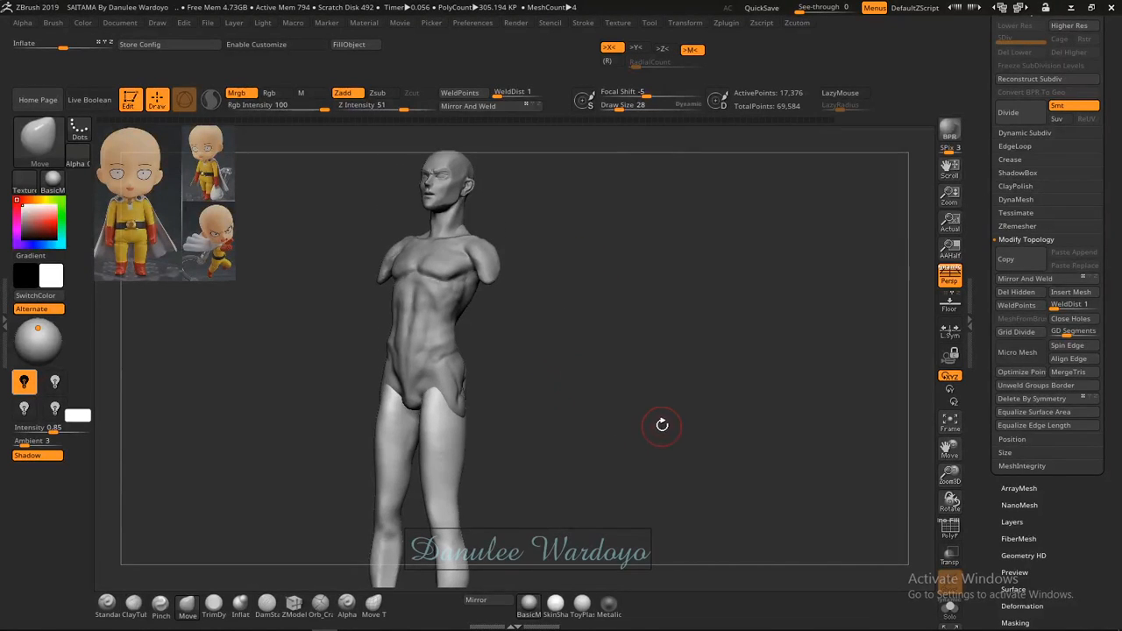
left_click_drag(657, 420, 674, 396)
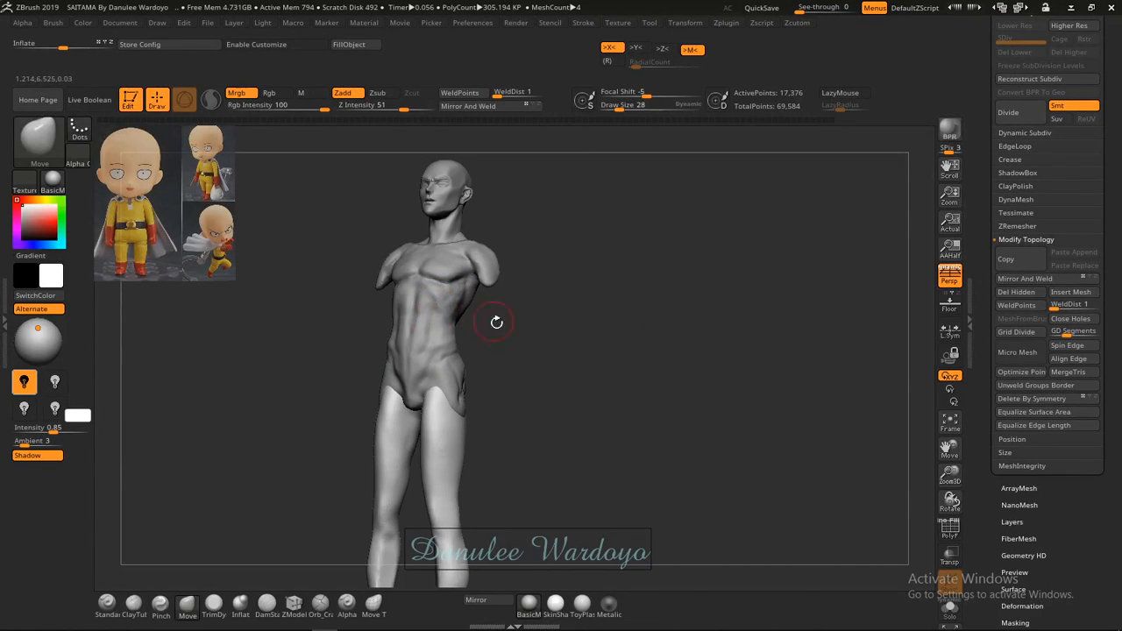
Make the torso the active subtool and inspect its shoulder stumps from several angles.
left_click(434, 308, "alt")
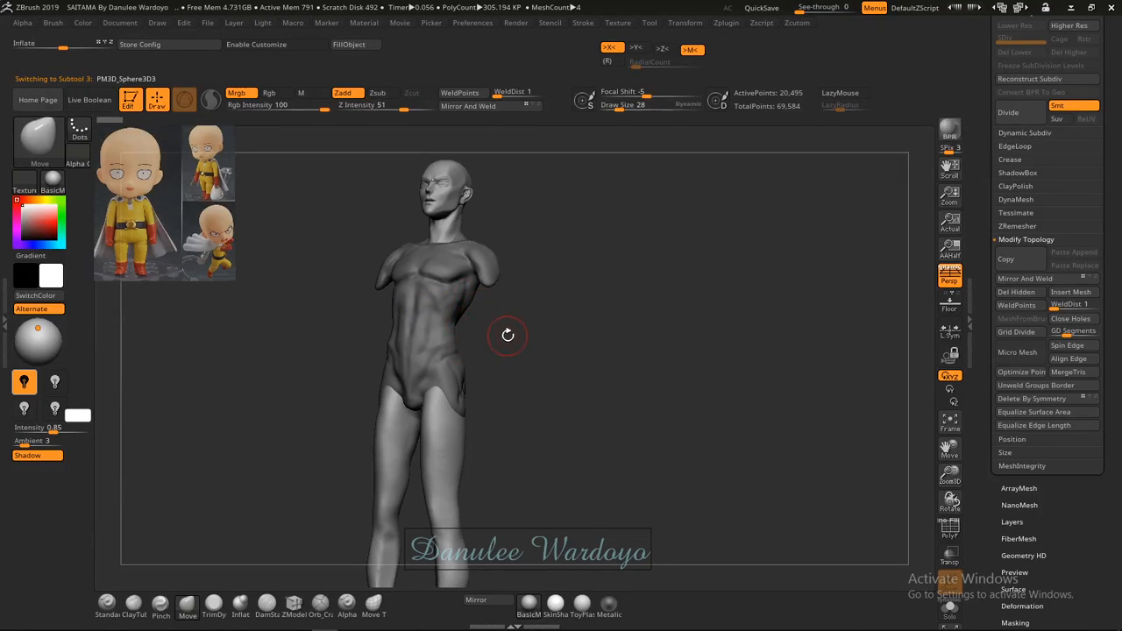
left_click_drag(535, 345, 567, 343)
key("ctrl")
left_click(580, 313, "ctrl")
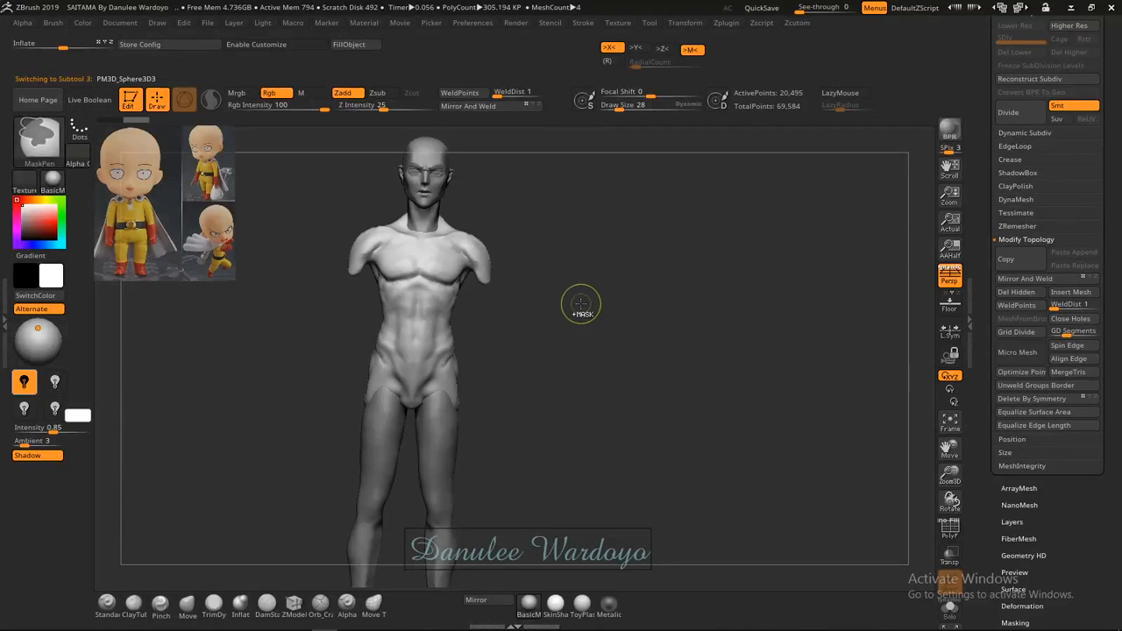
mouse_move(581, 305)
left_mouse_down()
mouse_move(443, 337)
mouse_move(505, 350)
mouse_move(584, 306)
left_mouse_up()
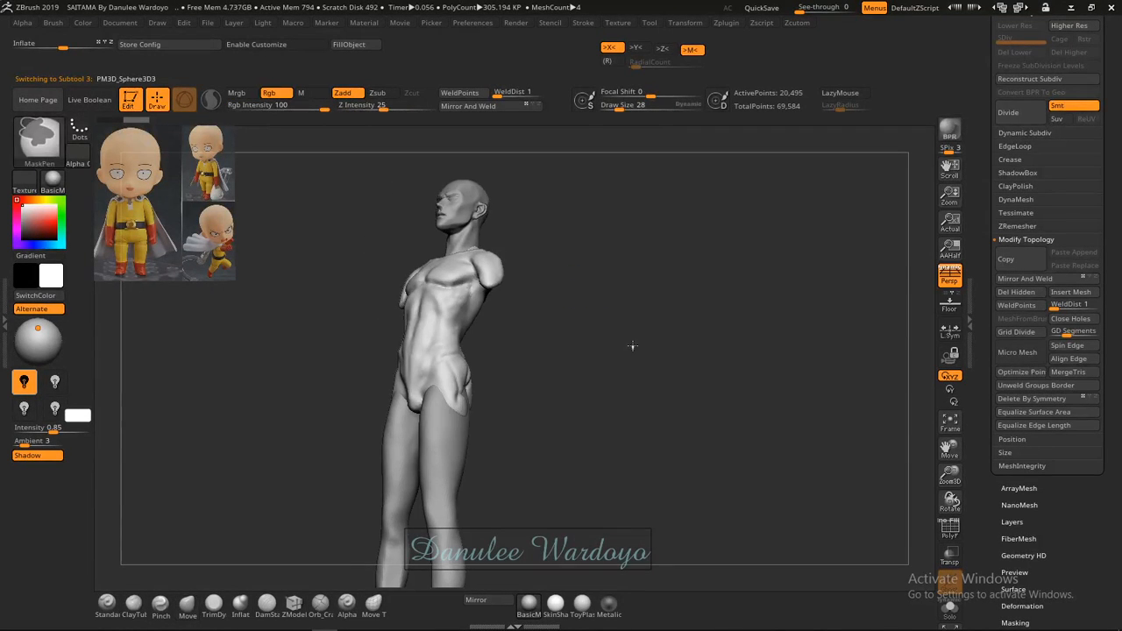
left_click_drag(574, 301, 596, 385)
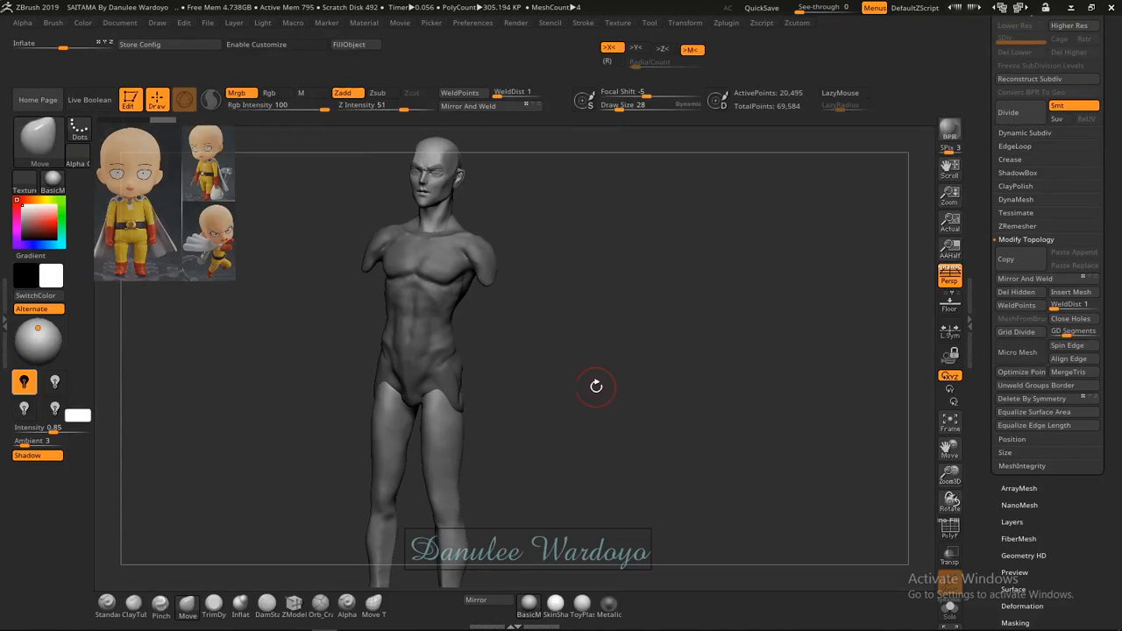
Choose the CurveTube brush and align the figure to a straight side view with the shoulder stump visible.
key("b")
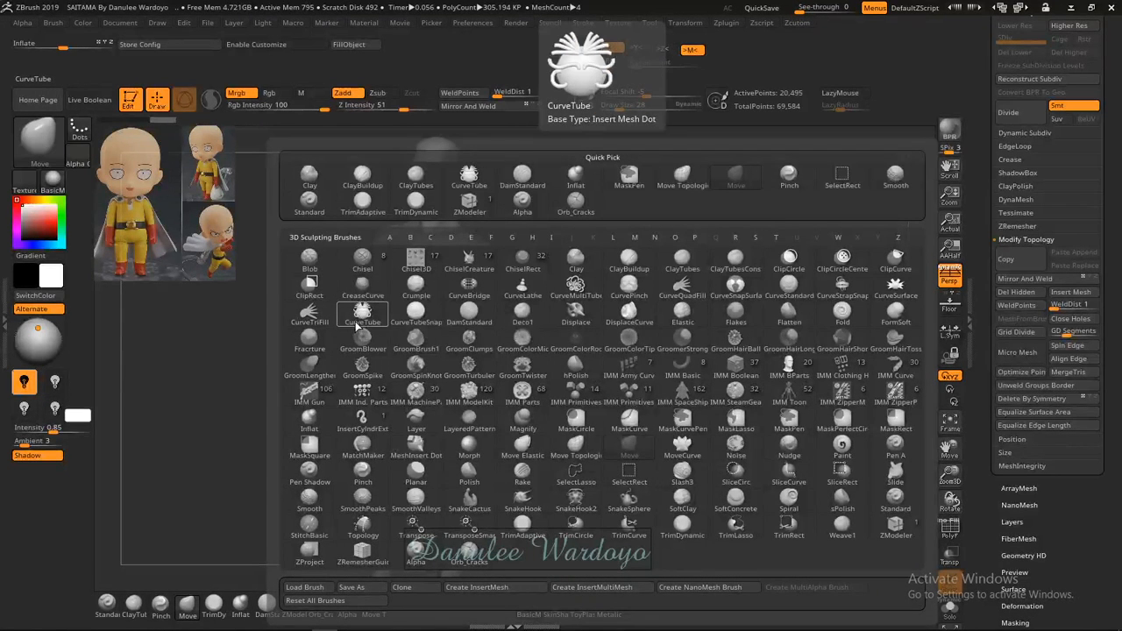
left_click(360, 321)
left_click_drag(618, 300, 644, 305)
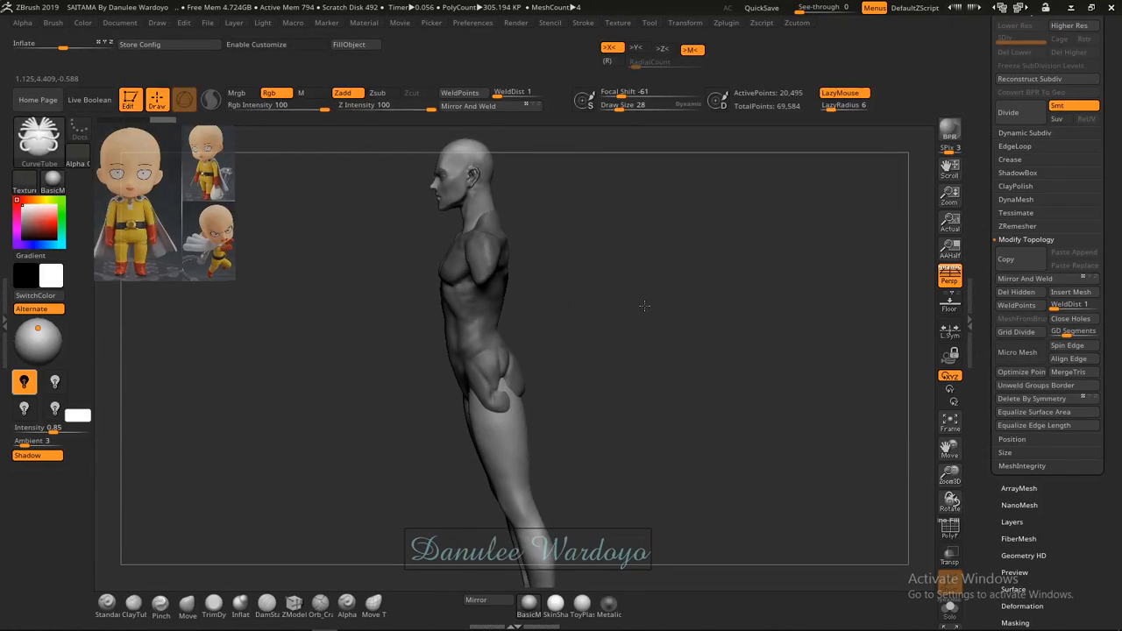
mouse_move(643, 305)
right_mouse_down("ctrl")
mouse_move(584, 318)
mouse_move(733, 317)
mouse_move(642, 275)
mouse_move(476, 352)
right_mouse_up("ctrl")
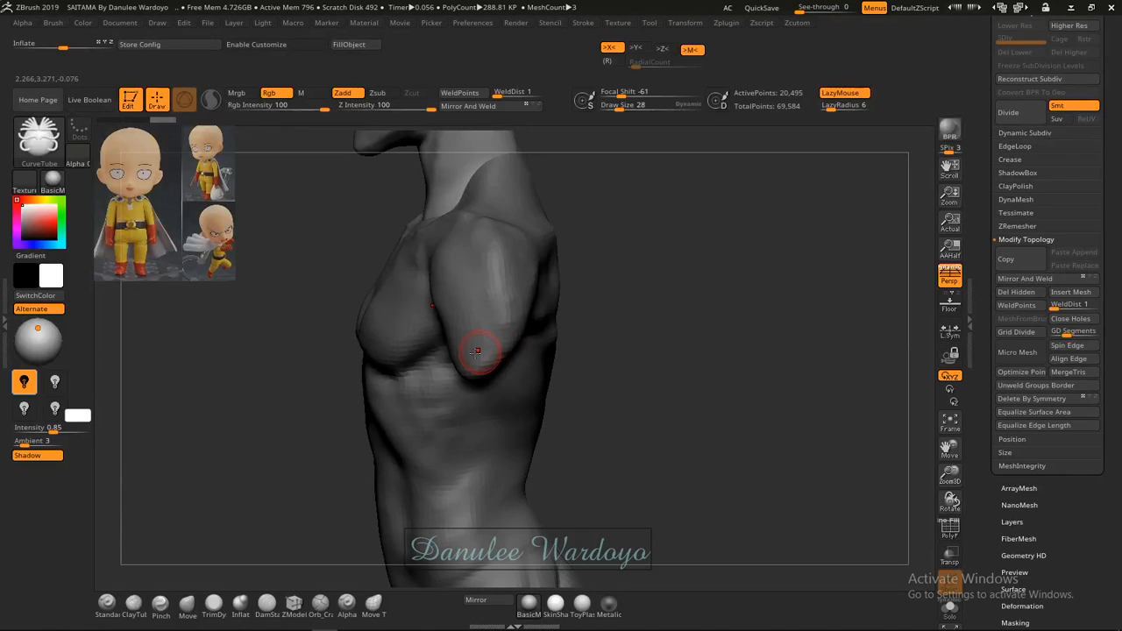
key("shift")
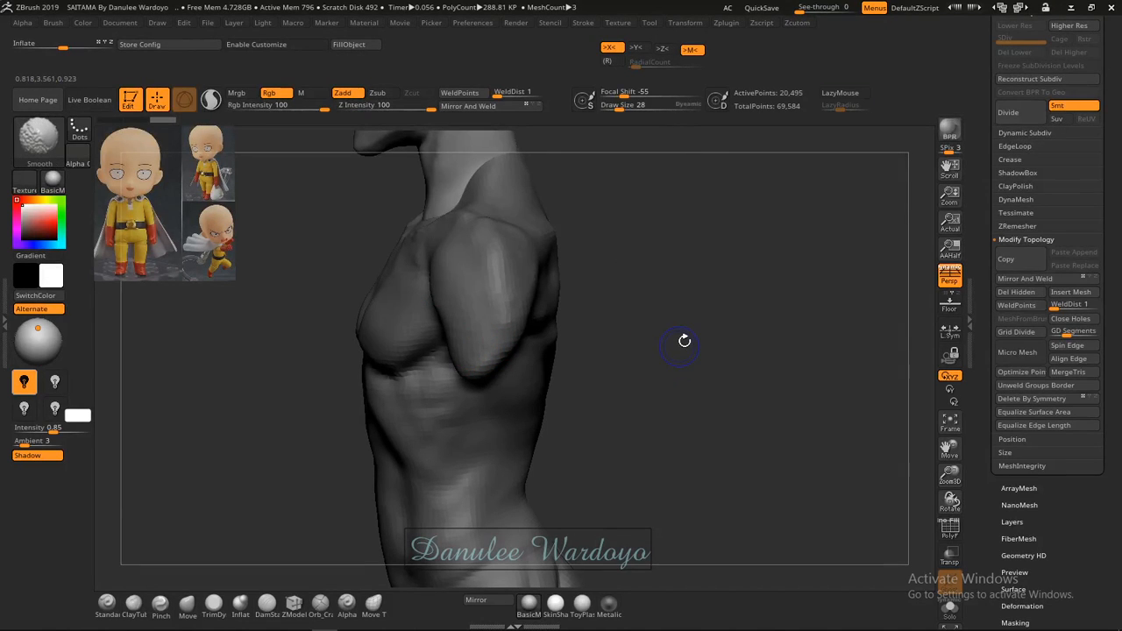
left_click_drag(684, 341, 745, 325, "shift")
key("ctrl")
mouse_move(744, 325)
right_mouse_down("ctrl")
mouse_move(622, 447)
mouse_move(634, 250)
right_mouse_up("ctrl")
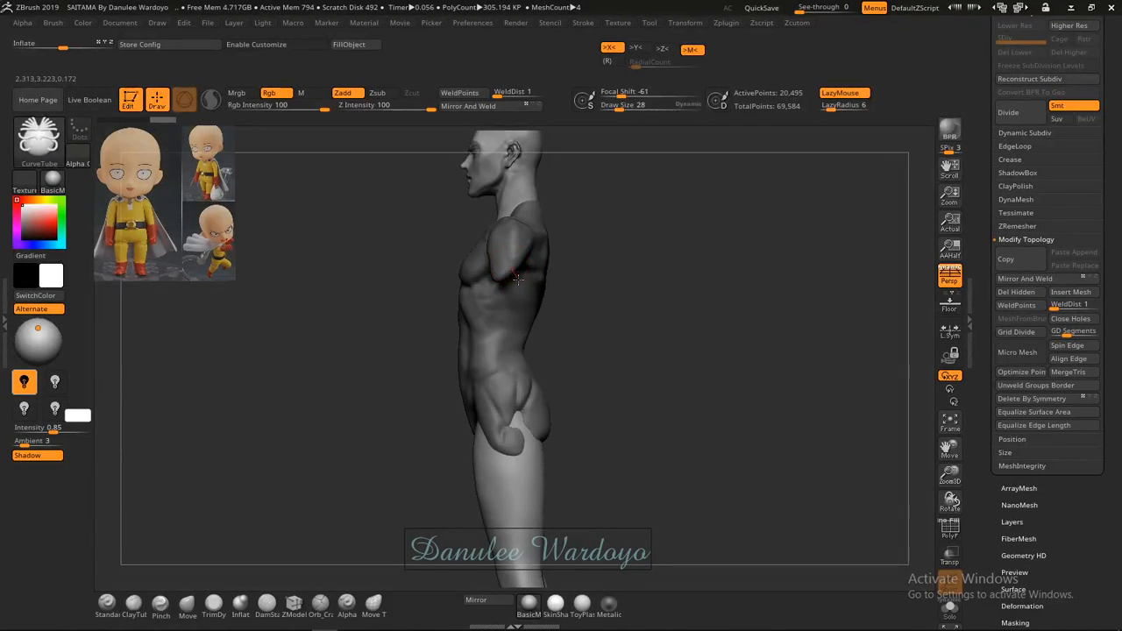
Try to draw a bent arm tube from the shoulder stump down to the hip, and undo it.
mouse_move(532, 304)
left_mouse_down()
mouse_move(550, 403)
mouse_move(507, 433)
left_mouse_up()
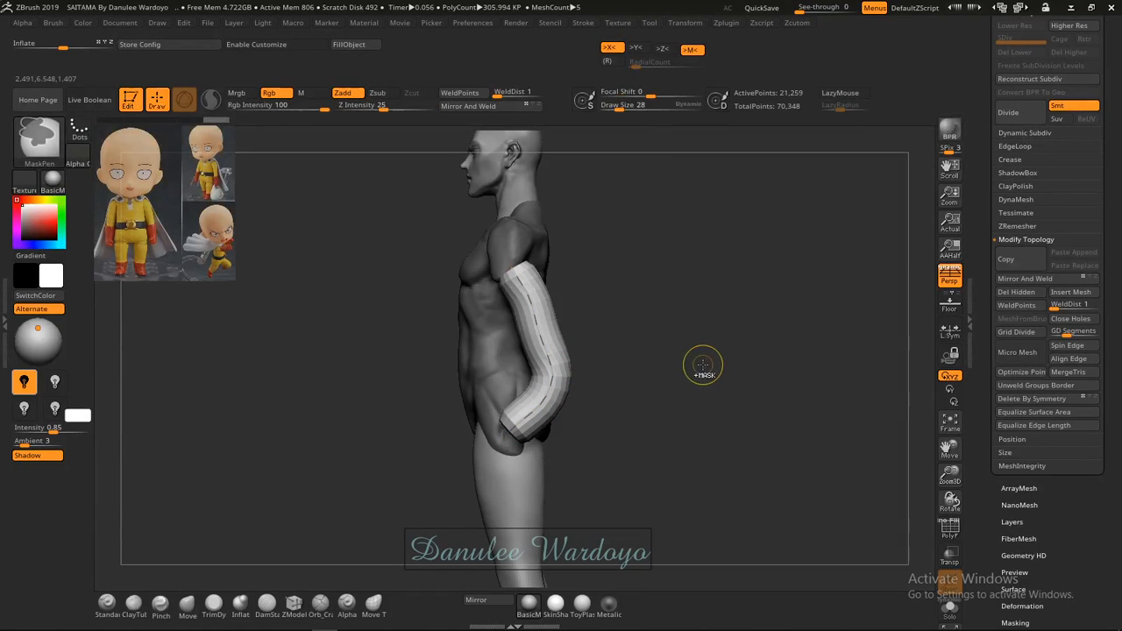
key("ctrl+z")
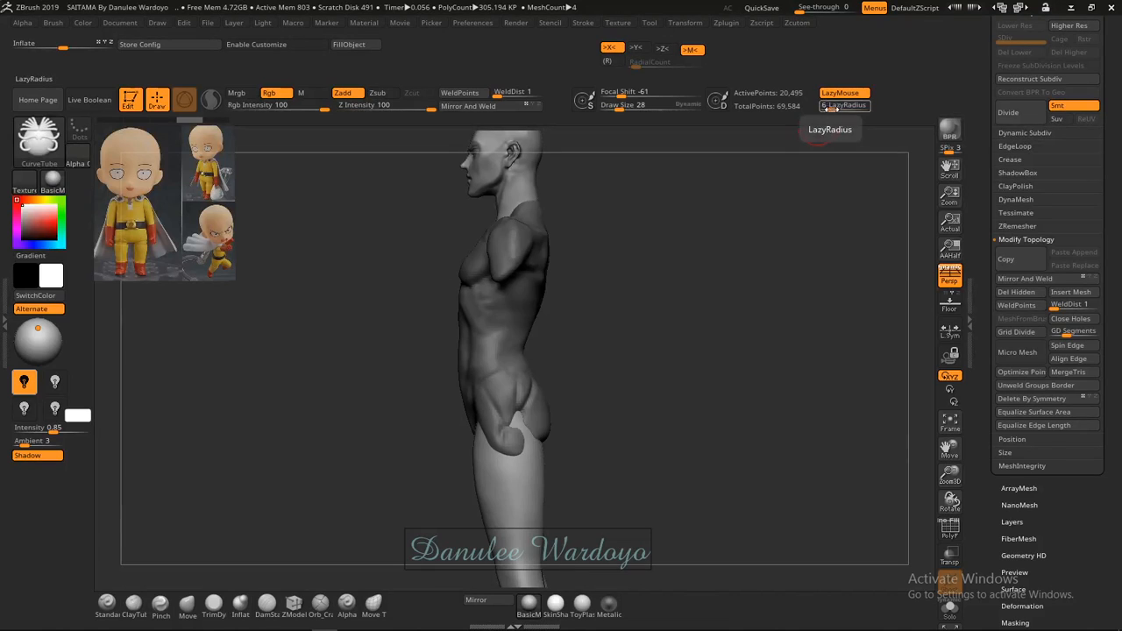
Set the LazyRadius to 86, try a straight upper-arm tube down from the shoulder stump, and undo the tube.
left_click_drag(837, 108, 854, 108)
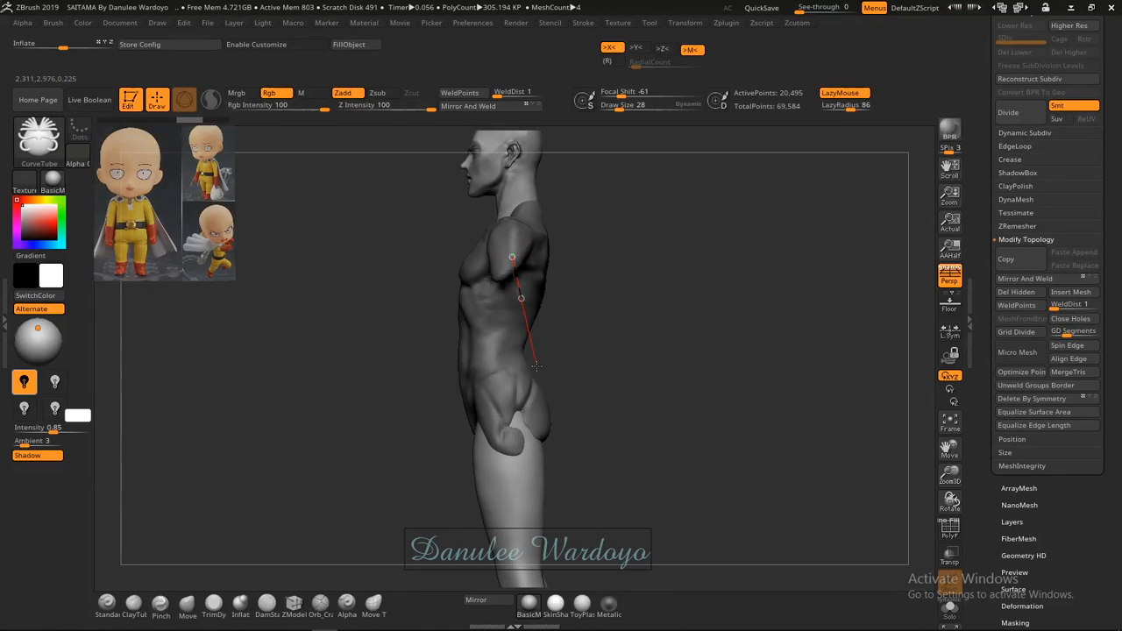
left_click_drag(547, 401, 552, 406)
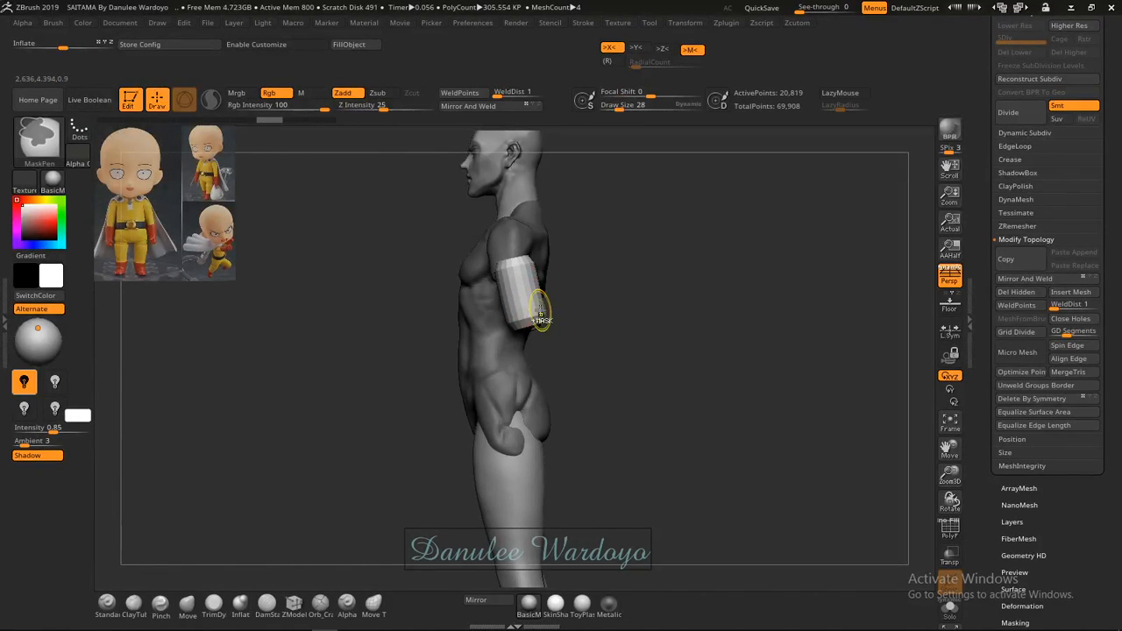
key("ctrl+z")
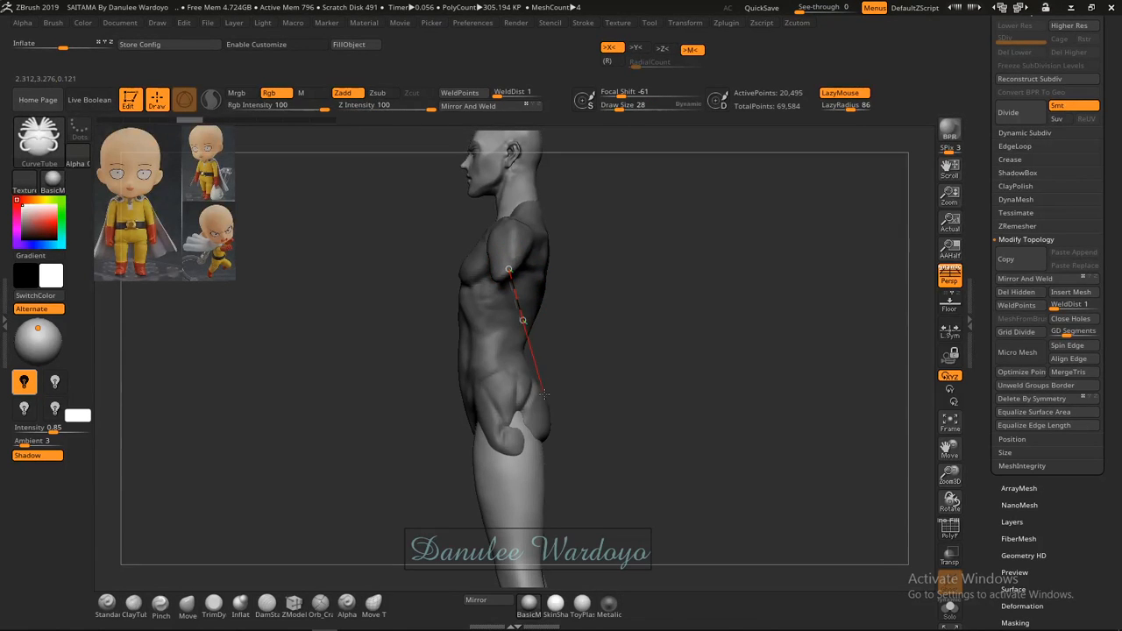
Try two arm tubes curving from the shoulder stump down to the upper thigh, undoing each one.
left_click_drag(532, 433, 496, 473)
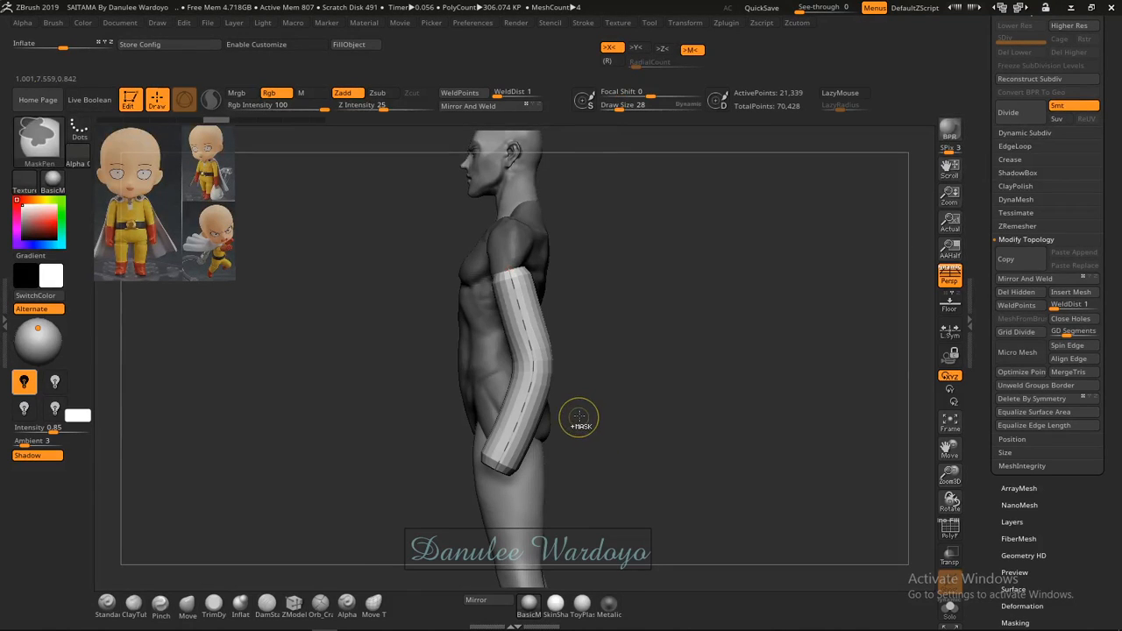
key("ctrl+z")
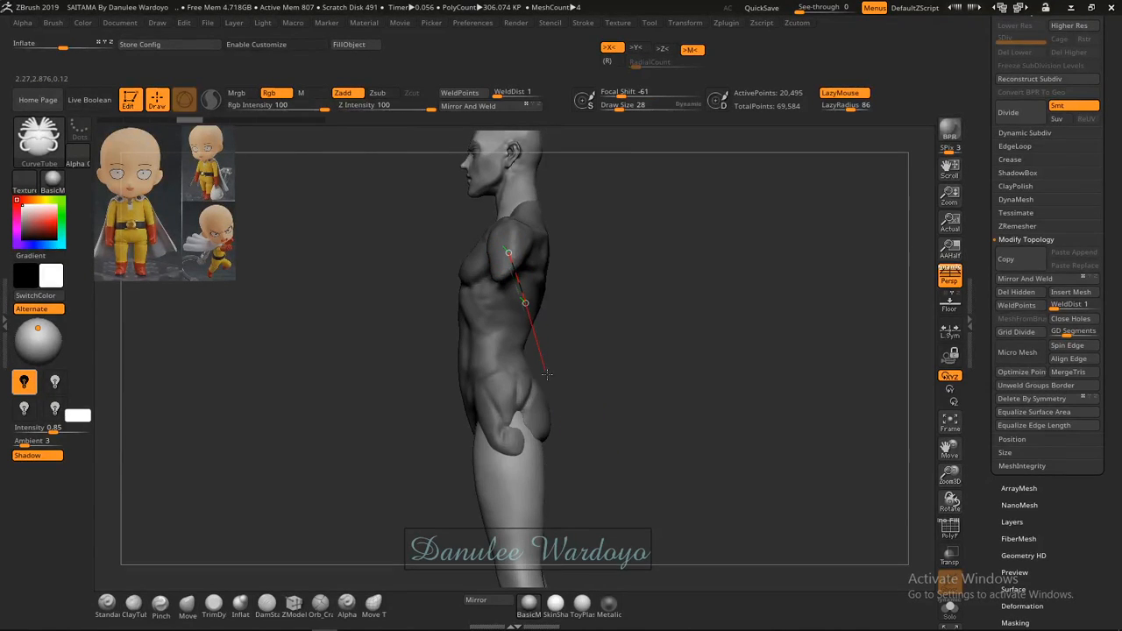
left_click_drag(546, 375, 498, 477)
key("ctrl")
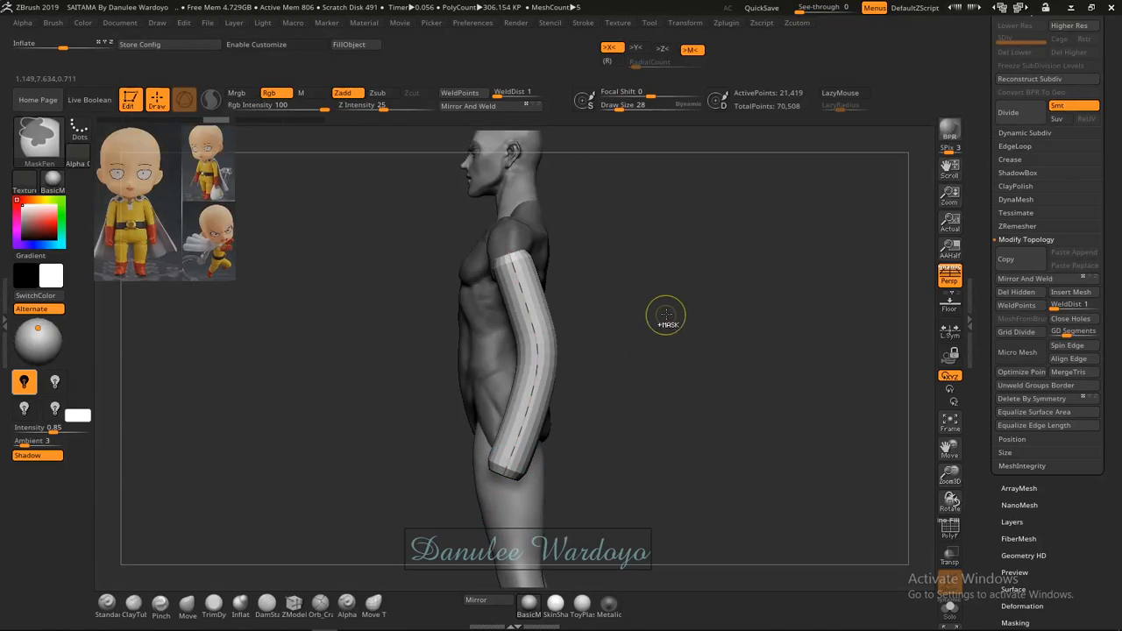
key("ctrl+z")
Set the CurveTube brush's LazyRadius to 25 and look over the stroke's Lazy Mouse settings.
left_click(840, 92)
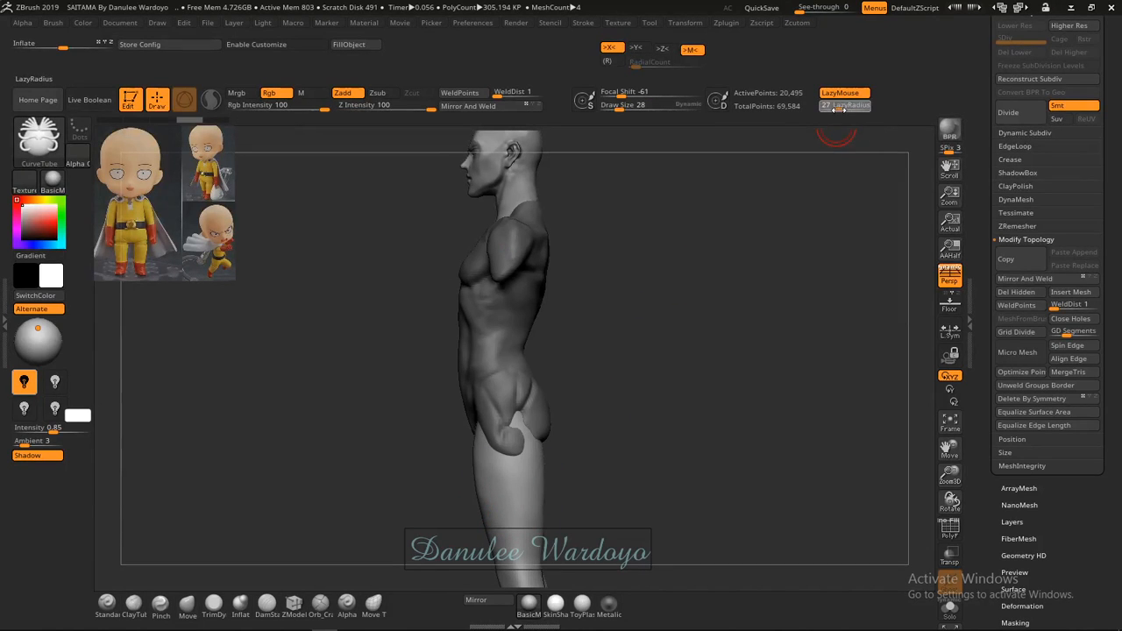
left_click_drag(839, 108, 835, 108)
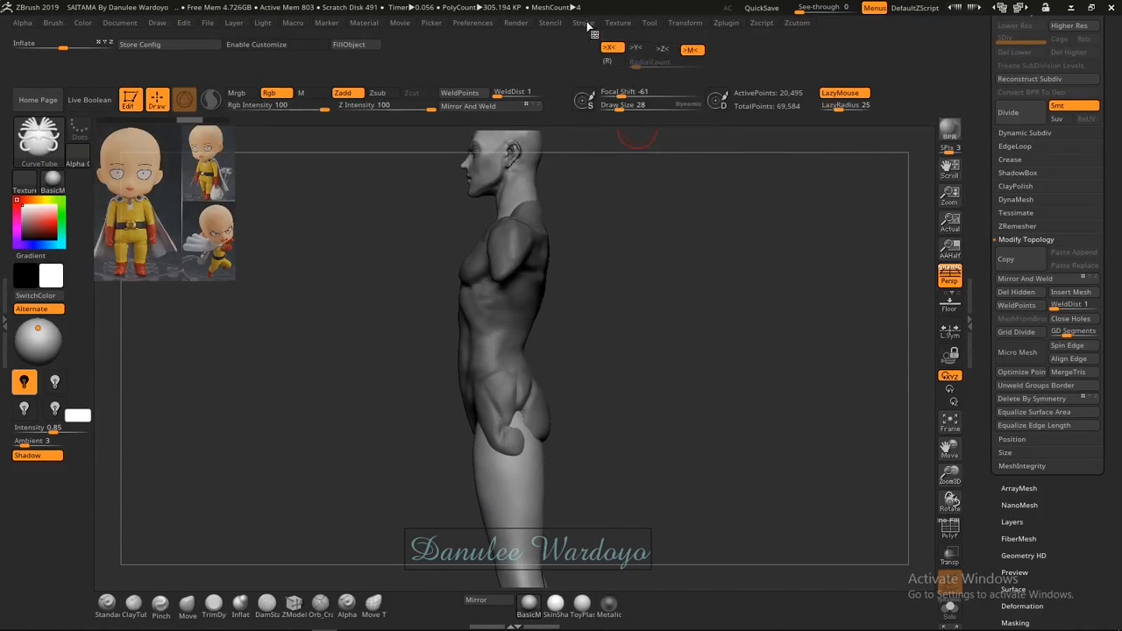
left_click(584, 23)
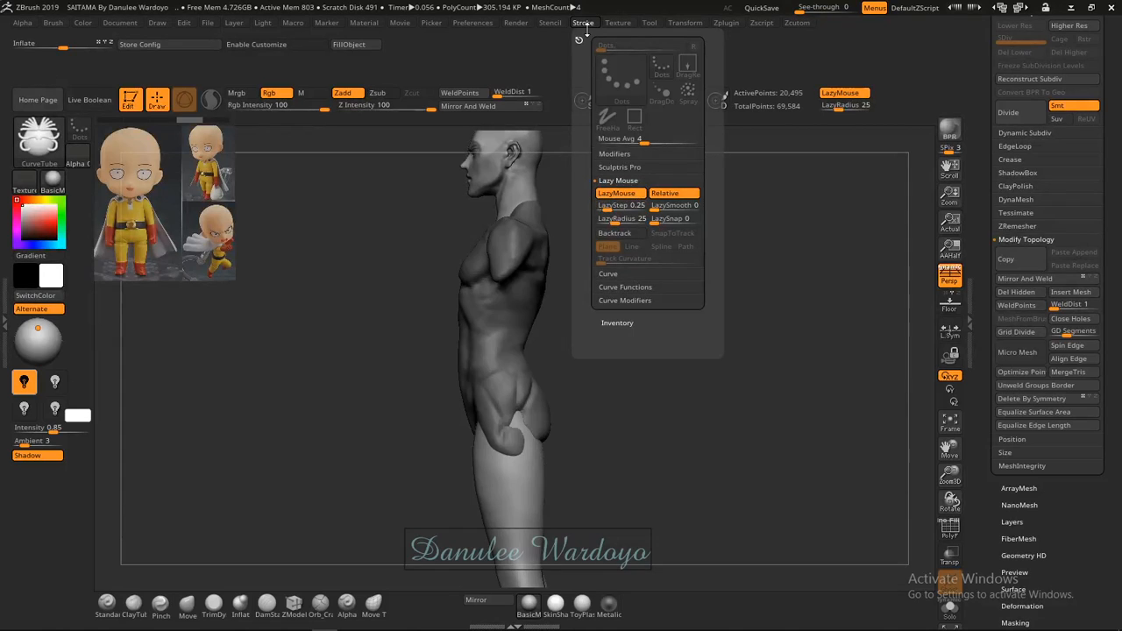
left_click(585, 26)
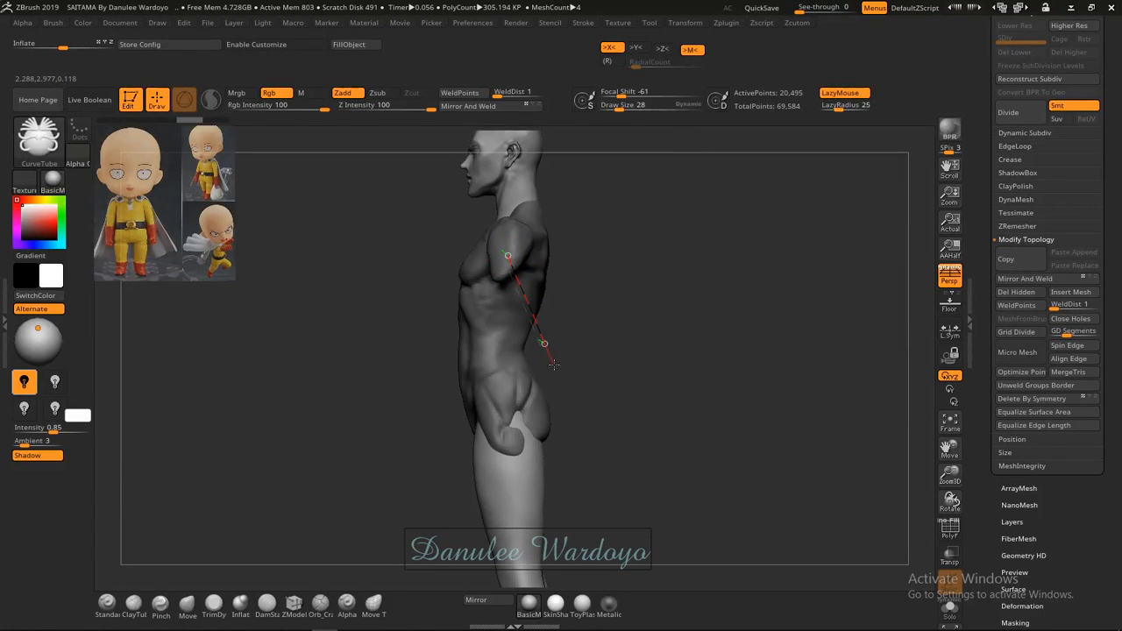
Try two arm tubes with a sharper elbow bend, check the mirrored pair from the front, and undo them.
left_click_drag(548, 378, 498, 485)
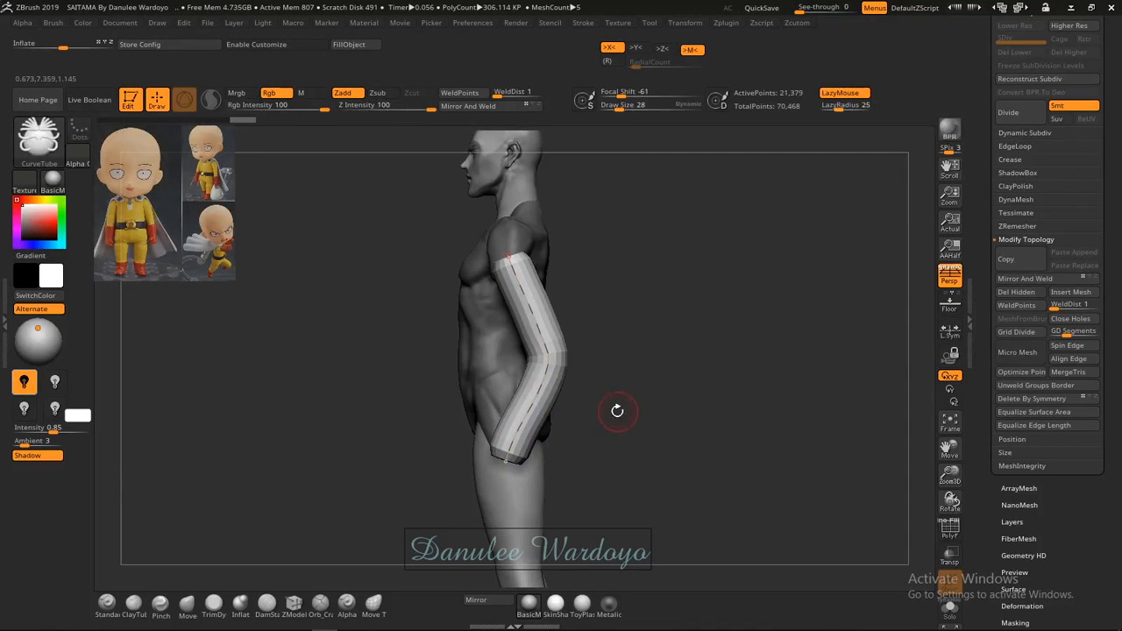
key("ctrl+z")
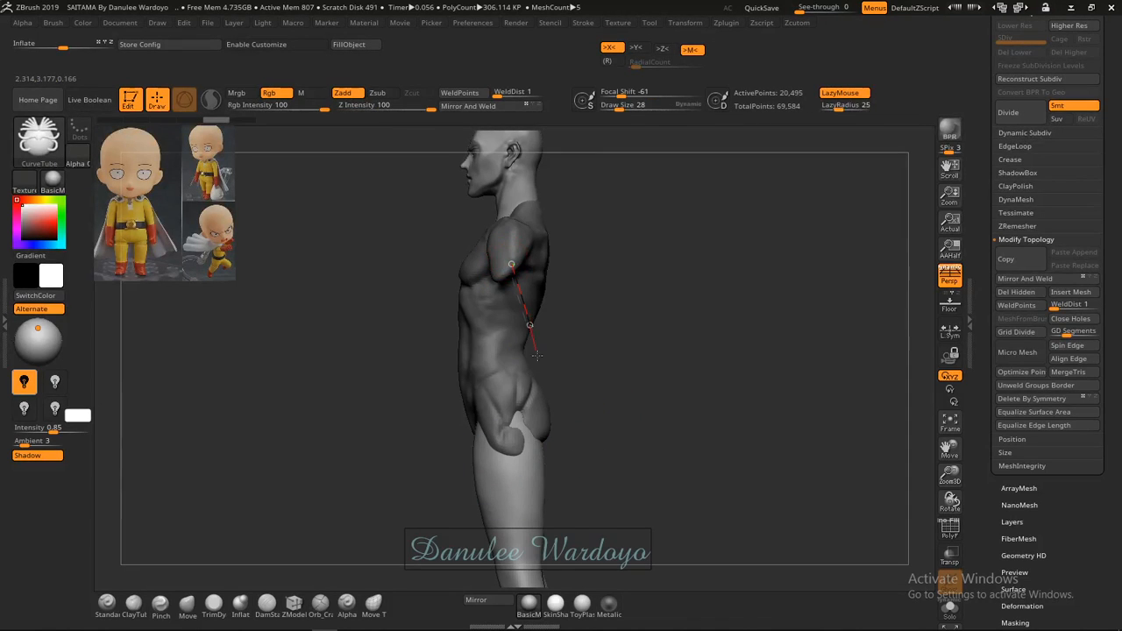
left_click_drag(537, 375, 481, 472)
left_click_drag(462, 511, 463, 512)
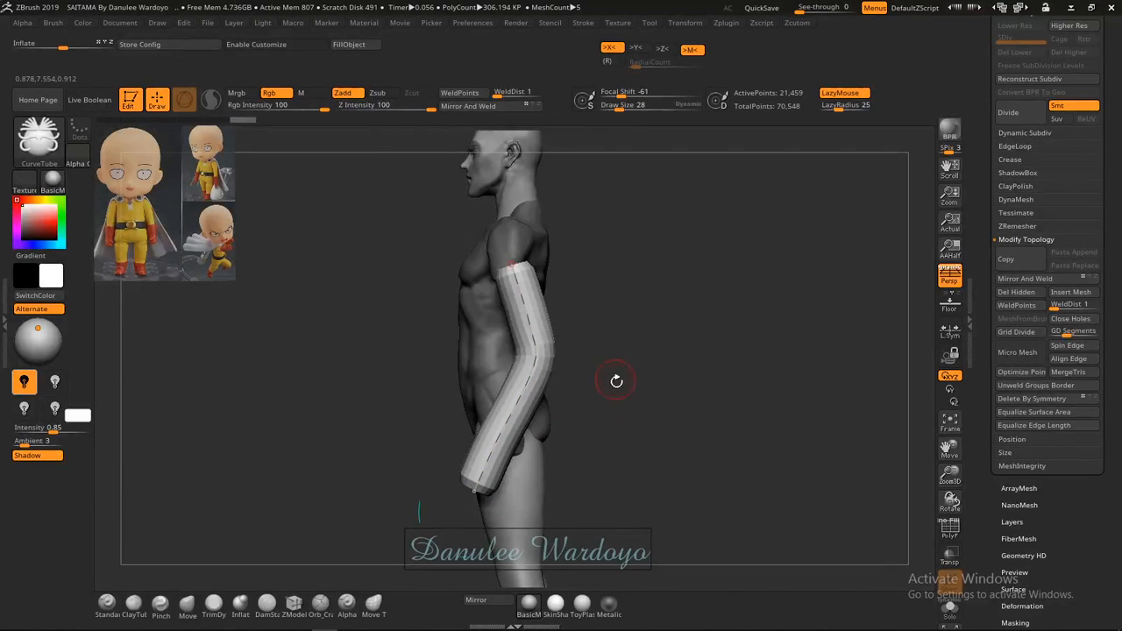
mouse_move(616, 380)
left_mouse_down()
mouse_move(667, 385)
mouse_move(644, 392)
left_mouse_up()
key("ctrl")
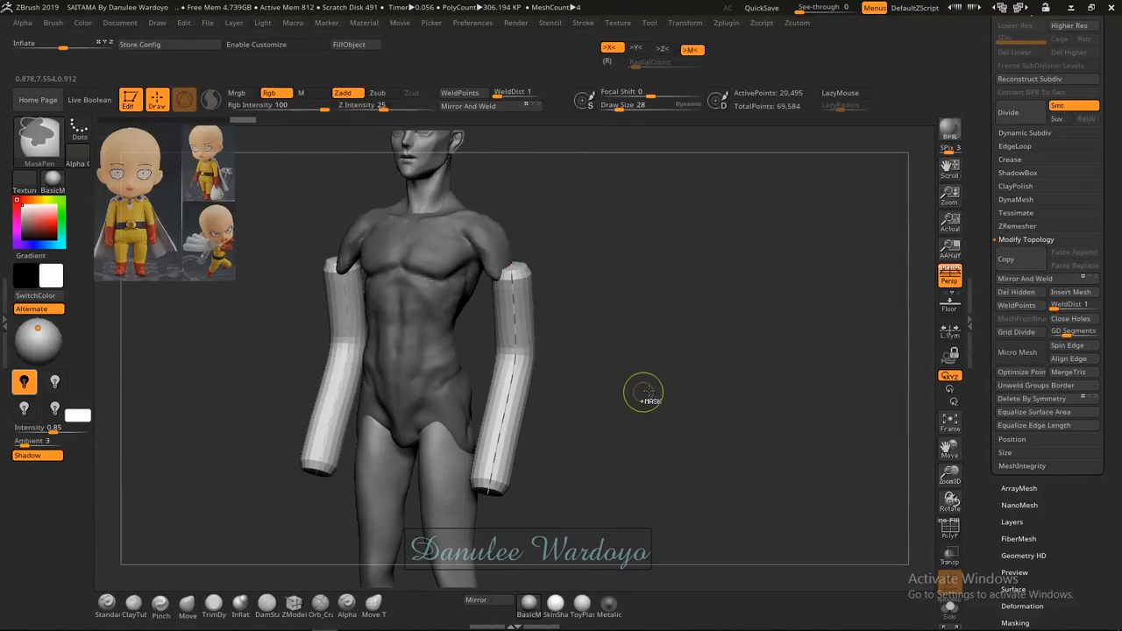
key("ctrl+z")
mouse_move(657, 344)
left_mouse_down()
mouse_move(631, 360)
mouse_move(645, 354)
left_mouse_up()
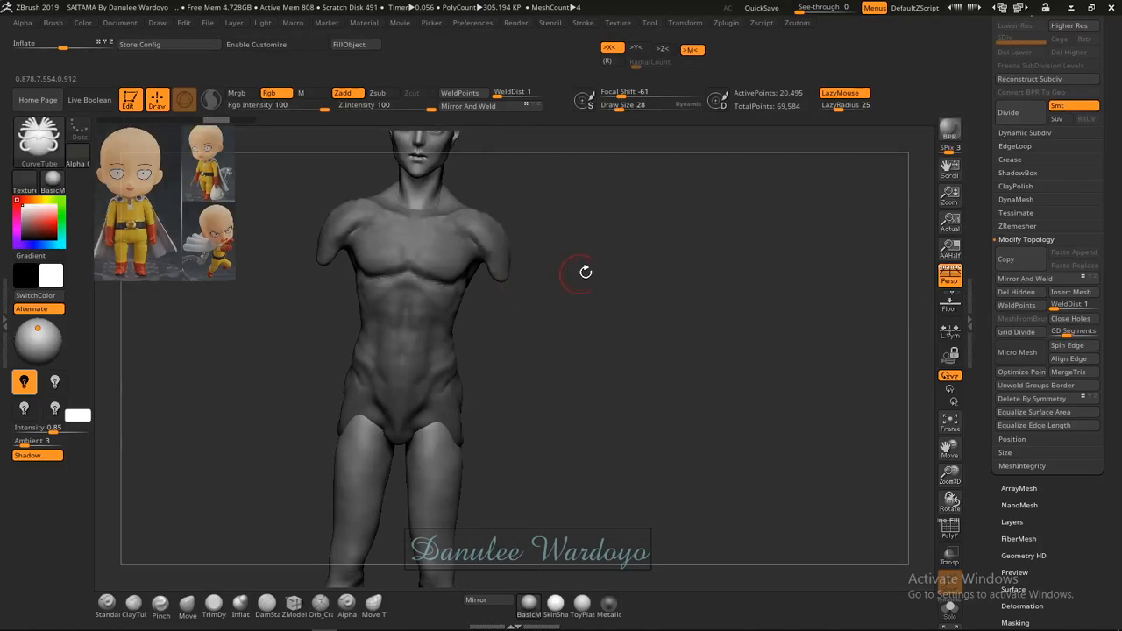
left_click_drag(587, 272, 521, 302)
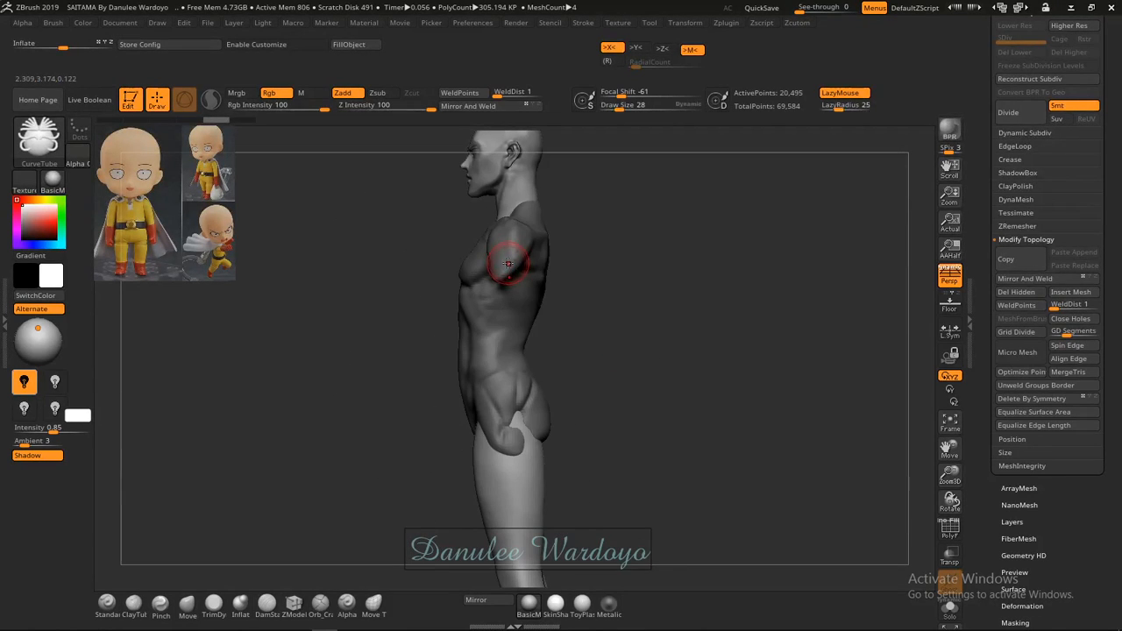
Try a full bent arm tube and a straight upper-arm tube extended at the elbow, undoing both.
left_click_drag(508, 263, 521, 301)
left_click_drag(454, 504, 456, 502)
mouse_move(591, 388)
left_mouse_down()
mouse_move(665, 411)
mouse_move(578, 405)
left_mouse_up()
key("ctrl+z")
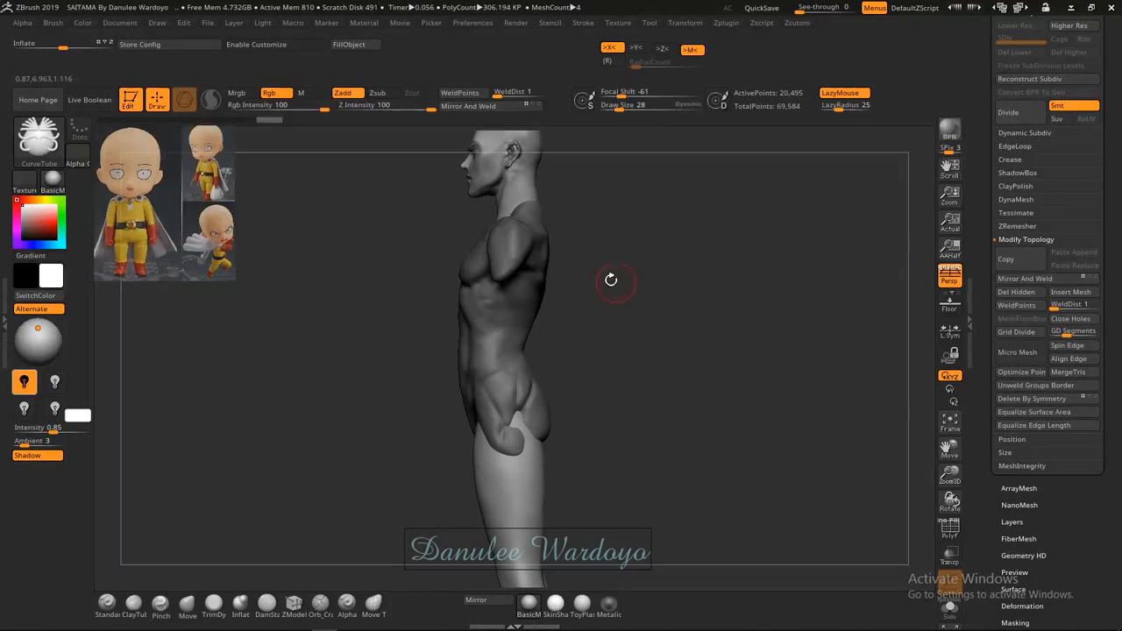
left_click_drag(534, 348, 544, 372)
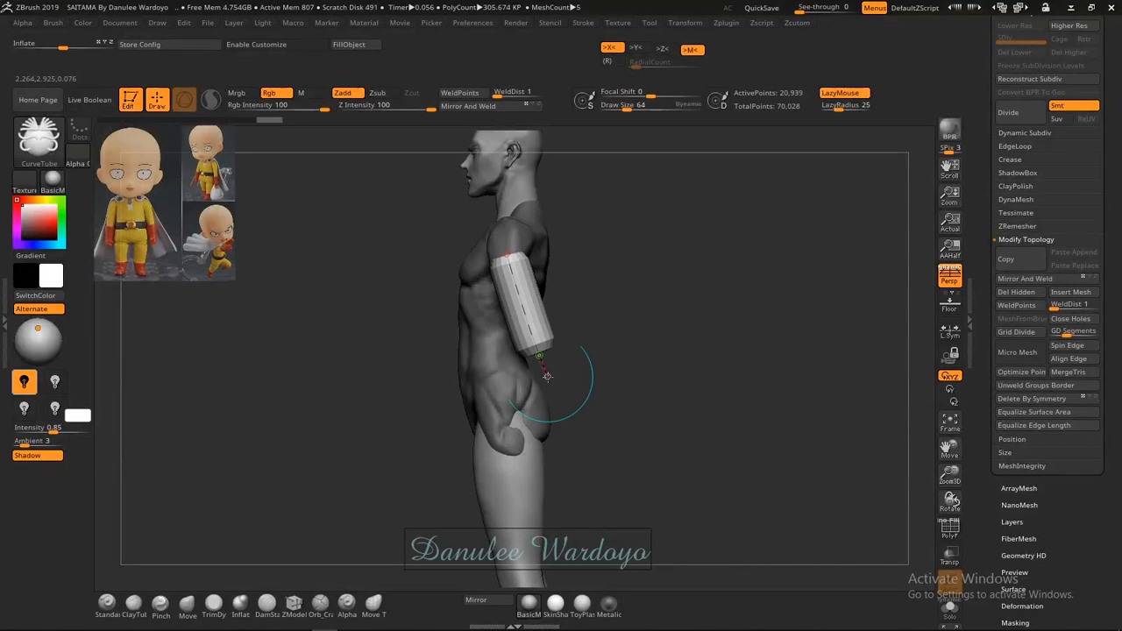
key("ctrl+z")
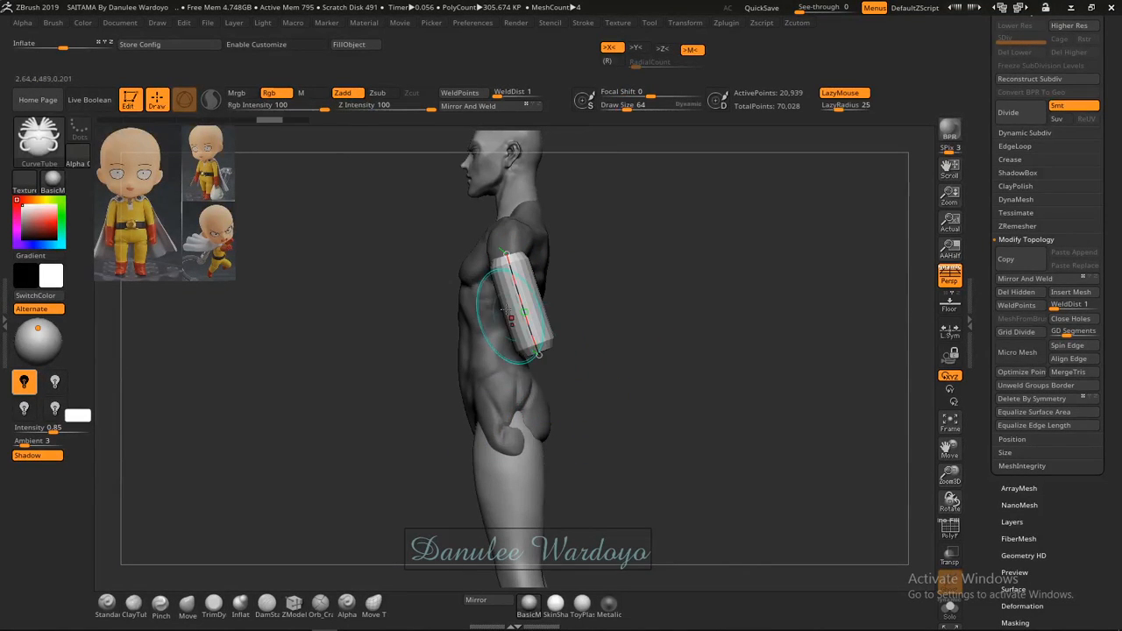
key("ctrl+z")
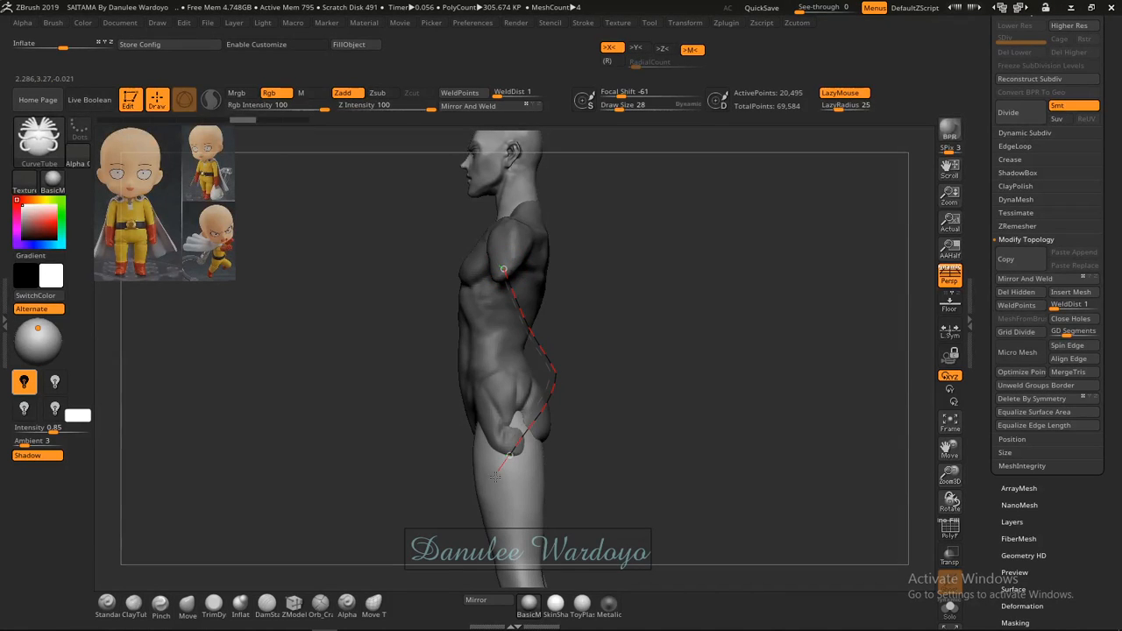
Try two more tubes from the shoulder stump that bend at the elbow behind the back, and undo them.
left_click_drag(495, 476, 497, 473)
key("ctrl+z")
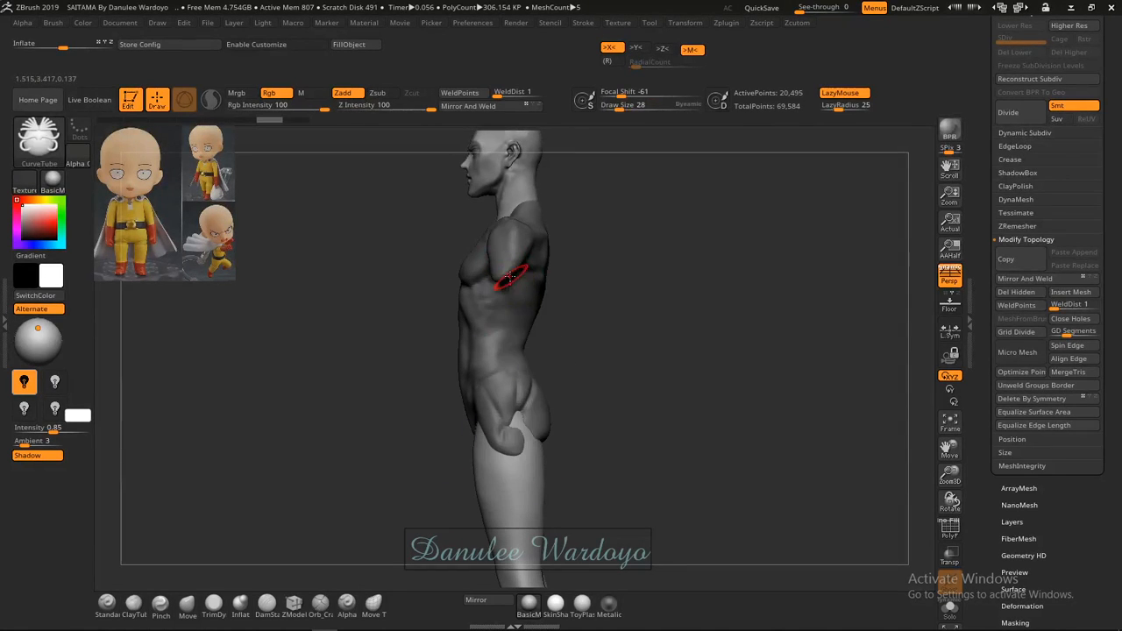
left_click_drag(557, 354, 531, 412, "shift")
key("ctrl+z")
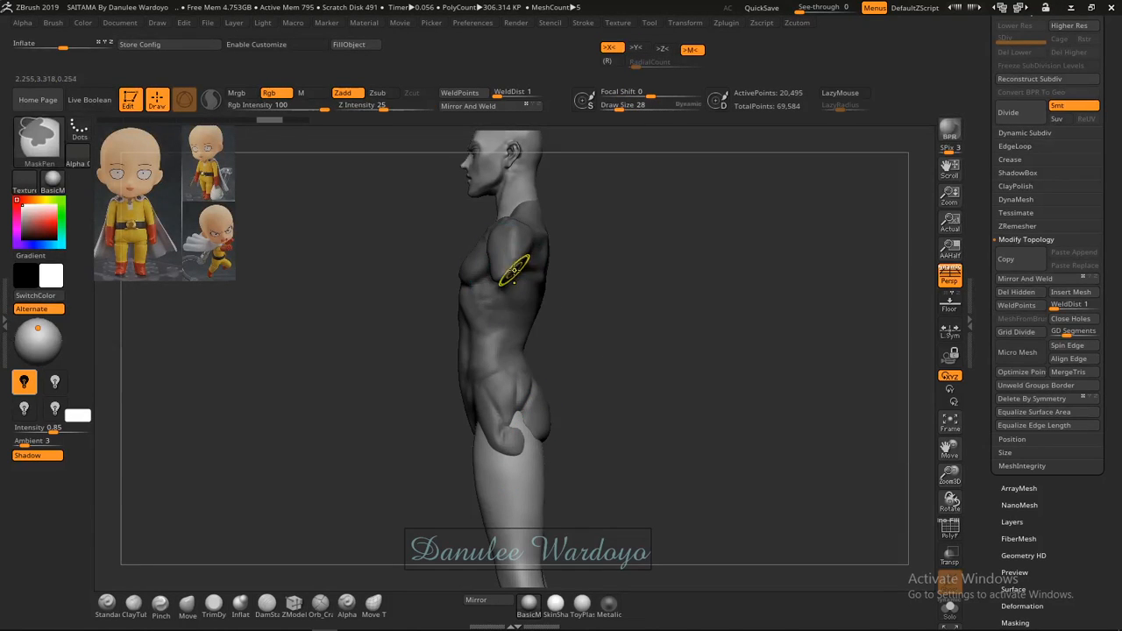
key("ctrl+z")
Draw a bent arm tube from the shoulder stump to the upper thigh and inspect both mirrored arms from front and side.
mouse_move(543, 334)
left_mouse_down("shift")
mouse_move(558, 367)
mouse_move(488, 506)
left_mouse_up("shift")
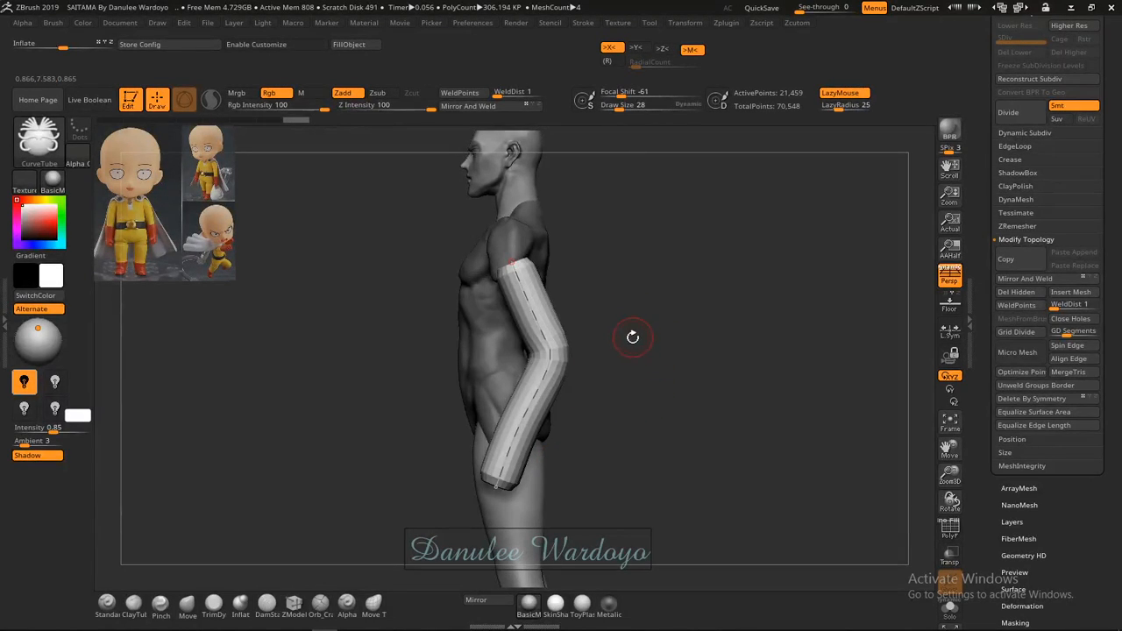
left_click_drag(633, 337, 690, 336)
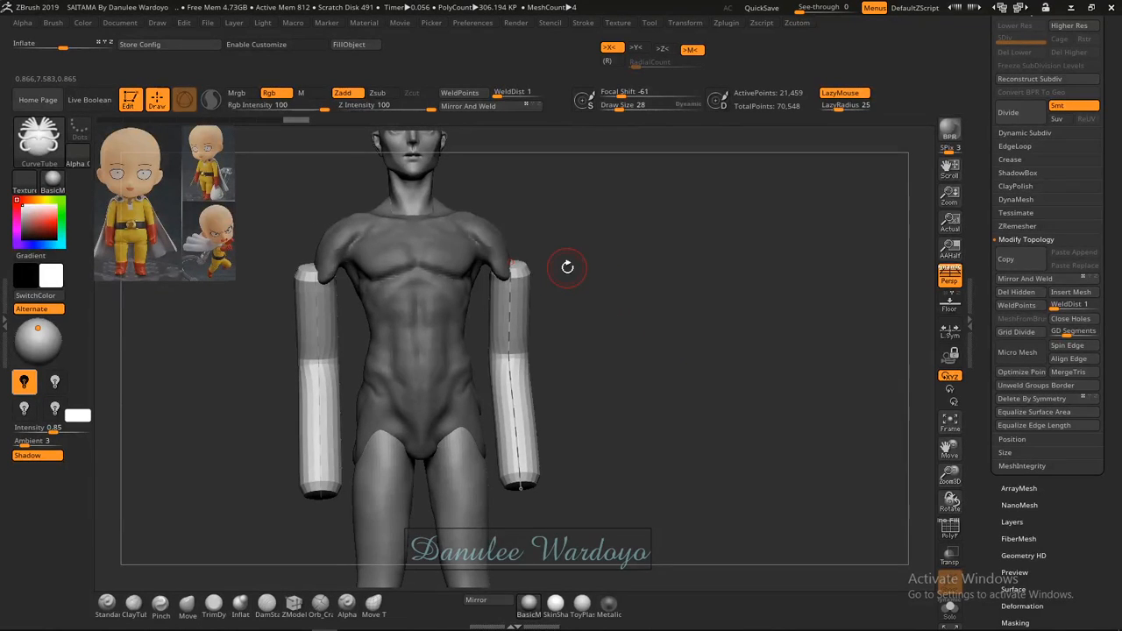
left_click_drag(508, 201, 470, 213)
mouse_move(604, 259)
left_mouse_down()
mouse_move(576, 276)
mouse_move(607, 283)
mouse_move(574, 286)
mouse_move(542, 309)
mouse_move(554, 296)
left_mouse_up()
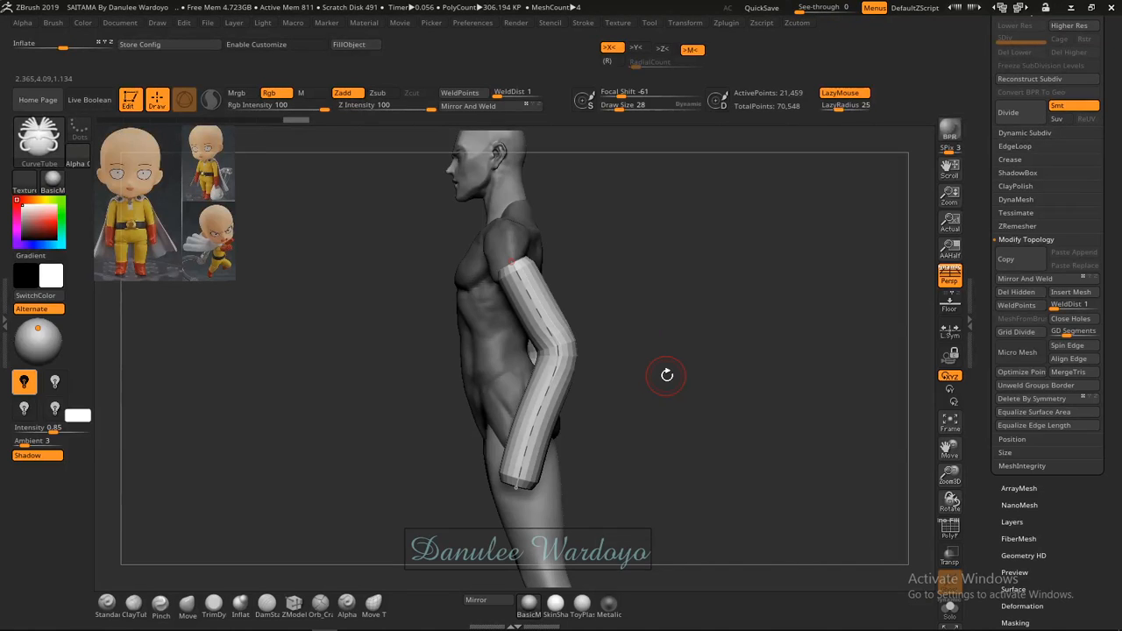
left_click_drag(692, 368, 668, 330)
Invert the mask between the arm tubes and torso, restore it, clear it, and undo back to the armless torso.
left_click(686, 346, "ctrl")
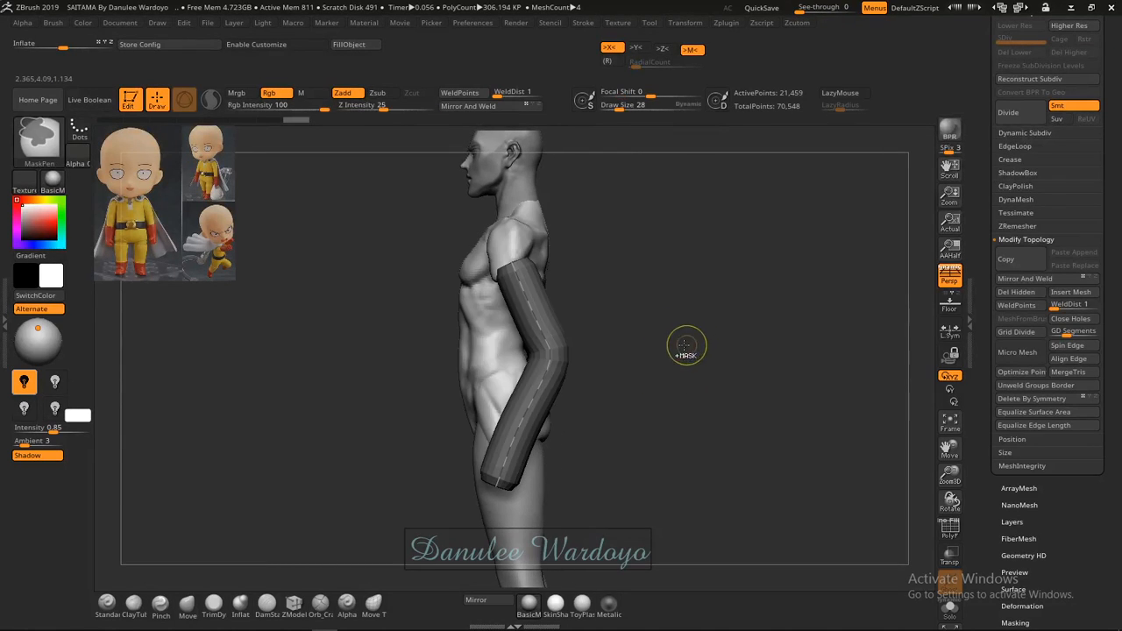
left_click(695, 331, "ctrl")
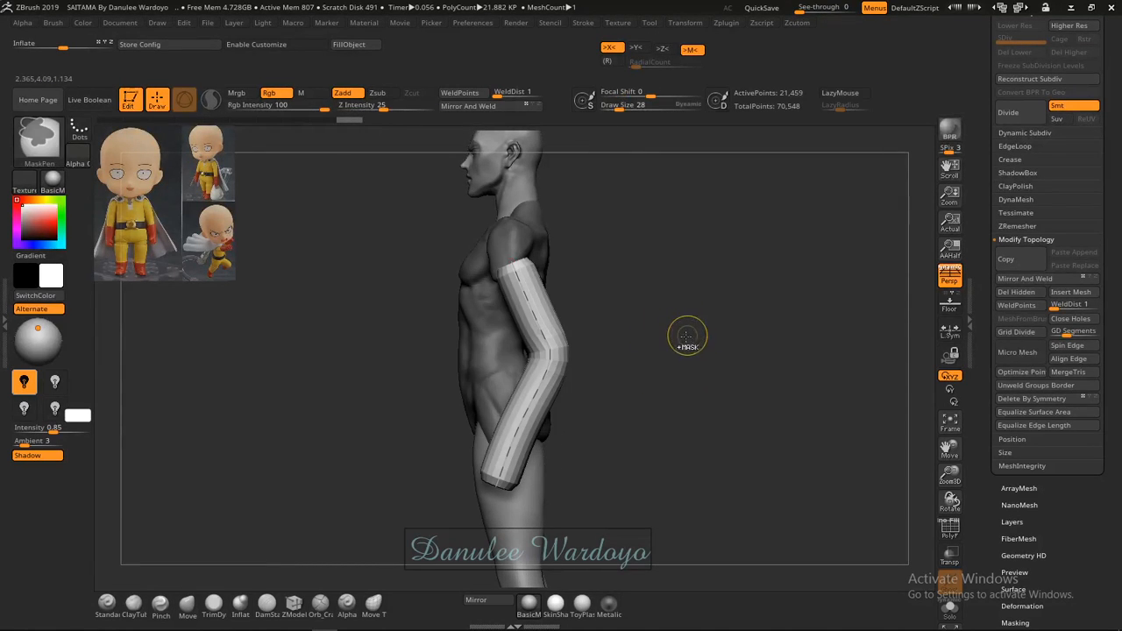
left_click(646, 331, "ctrl")
key("ctrl+z")
key("ctrl+z")
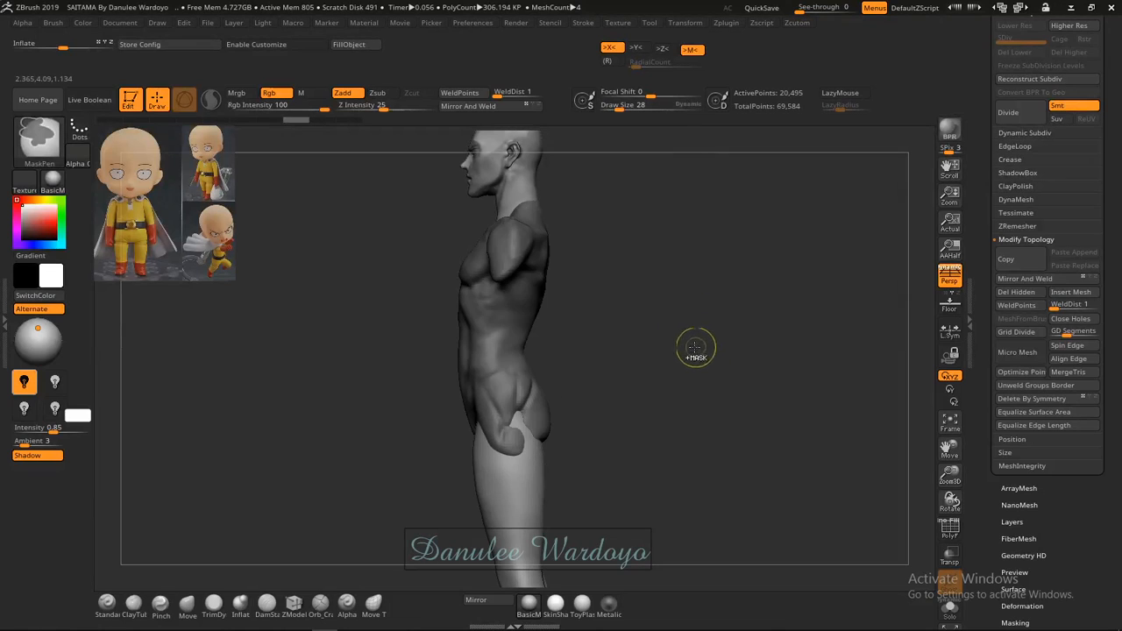
Draw a bent arm tube from the shoulder stump to the hip, release its curve, and check both arms from the front.
mouse_move(507, 288)
left_mouse_down()
mouse_move(528, 351)
mouse_move(483, 471)
left_mouse_up()
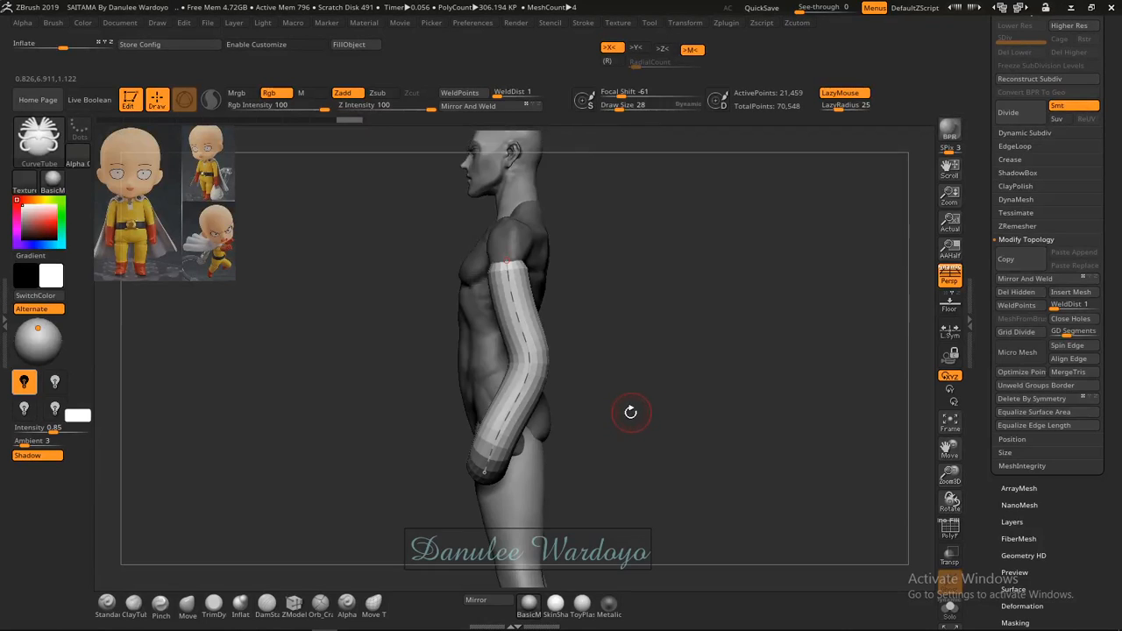
mouse_move(626, 408)
left_mouse_down()
mouse_move(718, 404)
mouse_move(600, 404)
mouse_move(612, 401)
left_mouse_up()
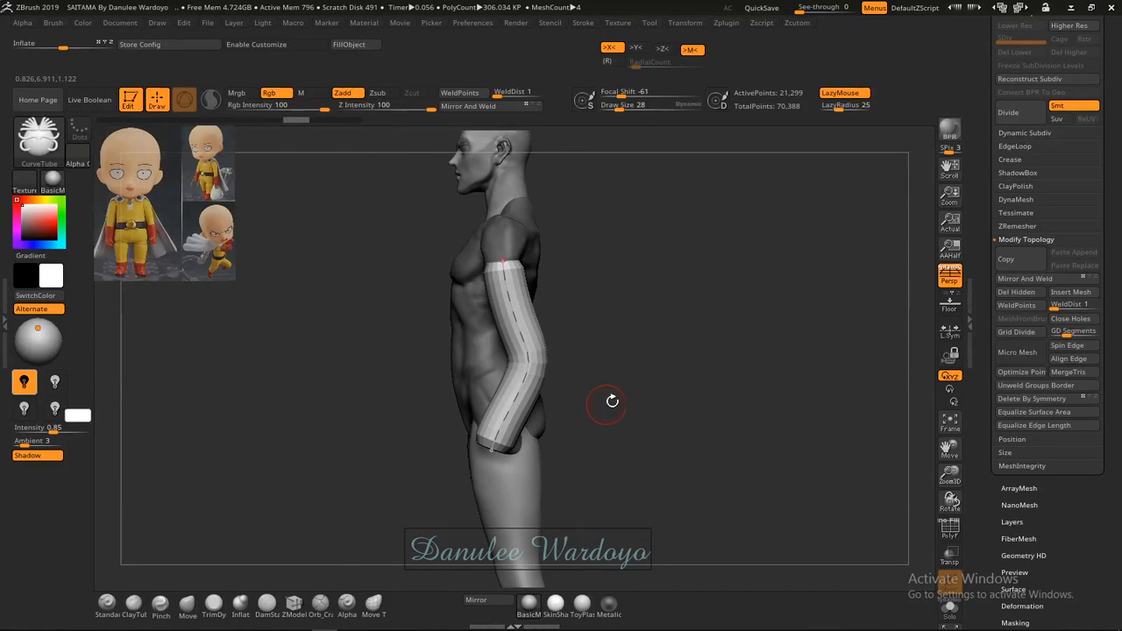
key("ctrl")
left_click(454, 304)
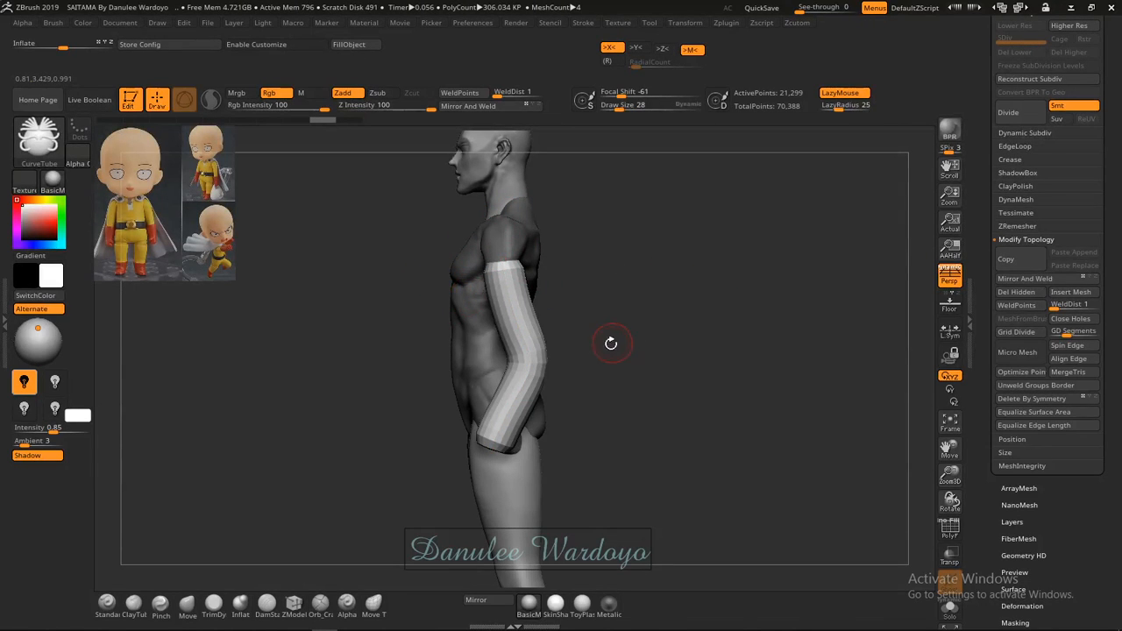
left_click_drag(605, 408, 668, 413)
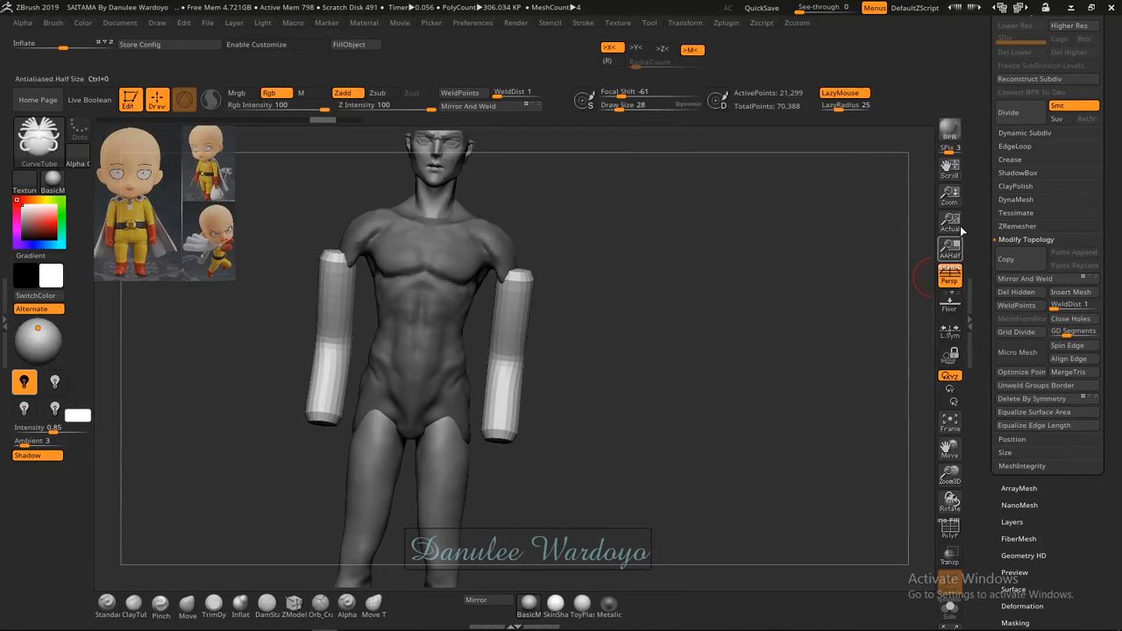
Separate the arm tubes from the torso into their own subtool with Groups Split, accepting the non-undoable operation.
left_click_drag(1119, 179, 1114, 351)
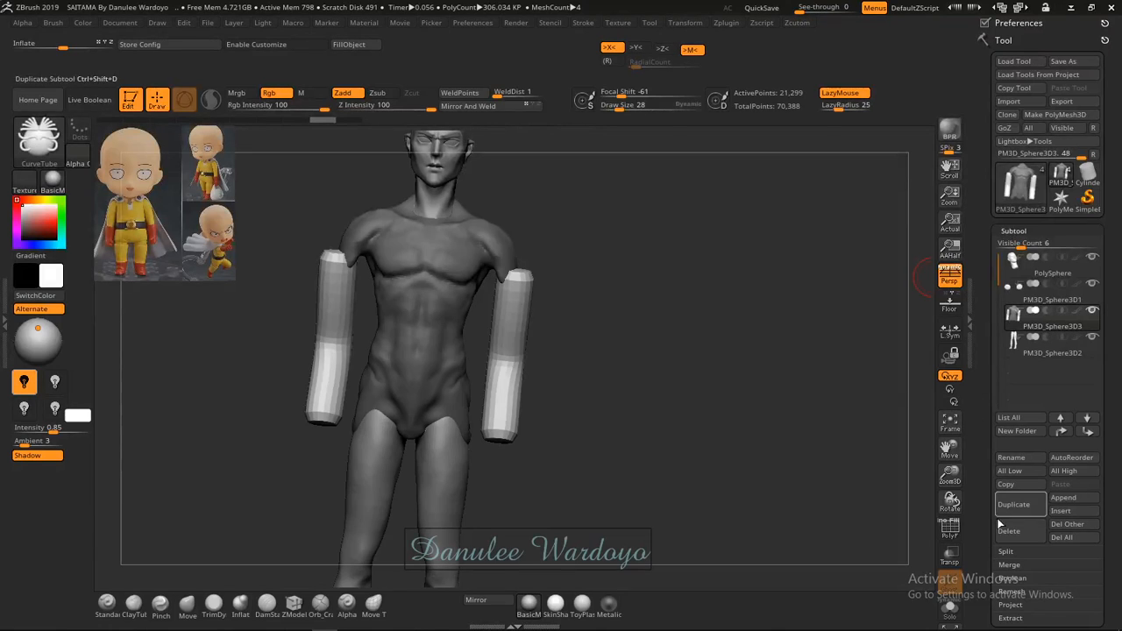
left_click_drag(1120, 525, 990, 474)
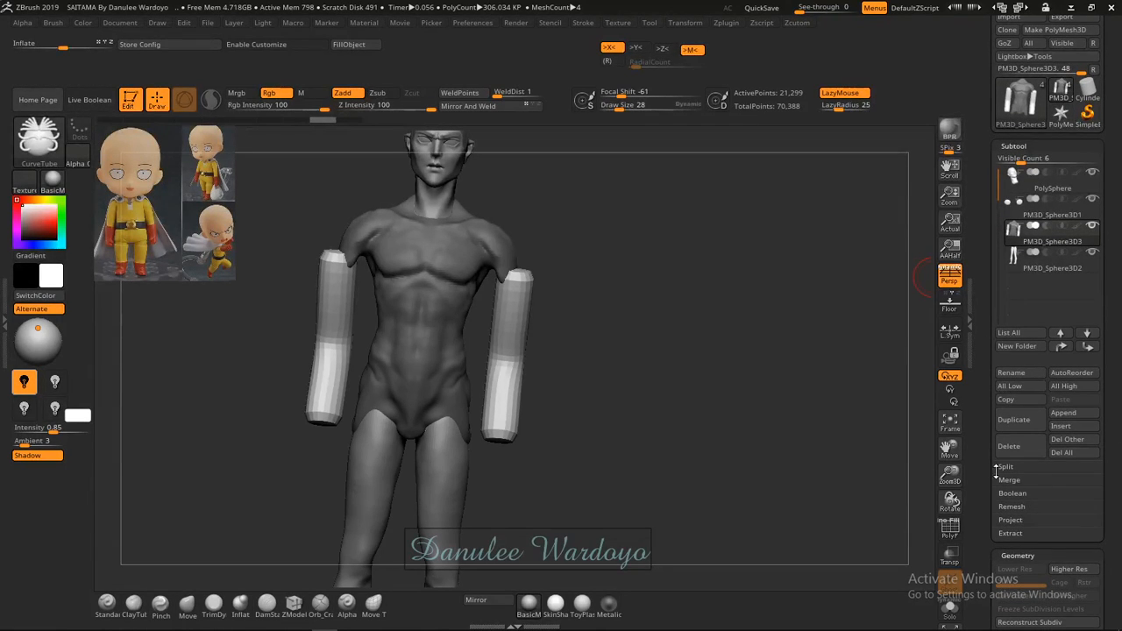
left_click(1012, 467)
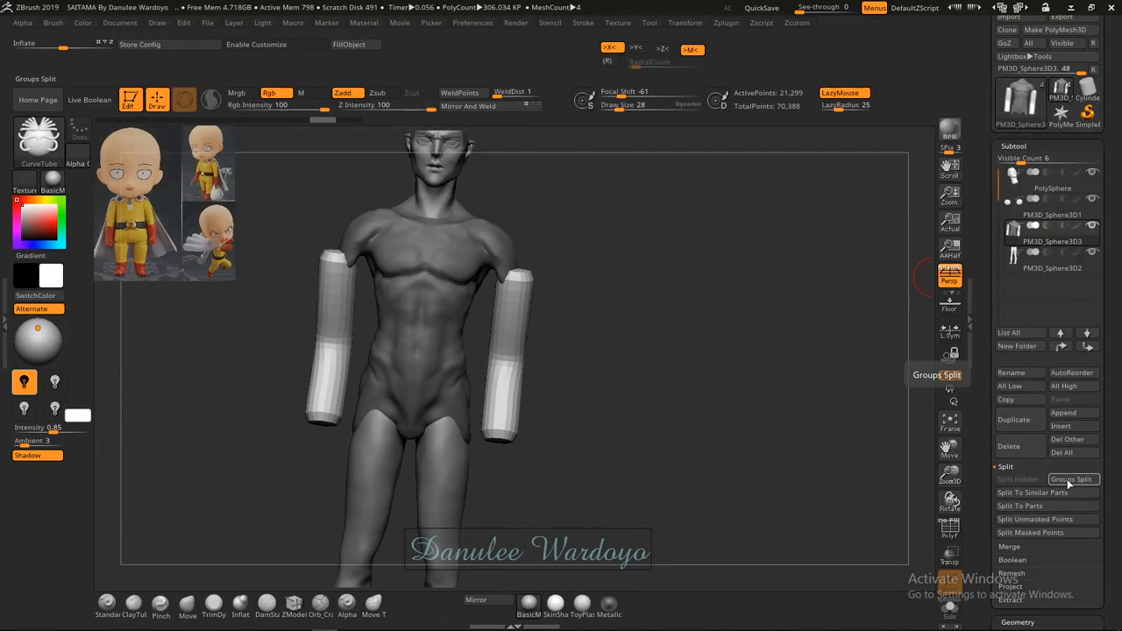
left_click(1069, 479)
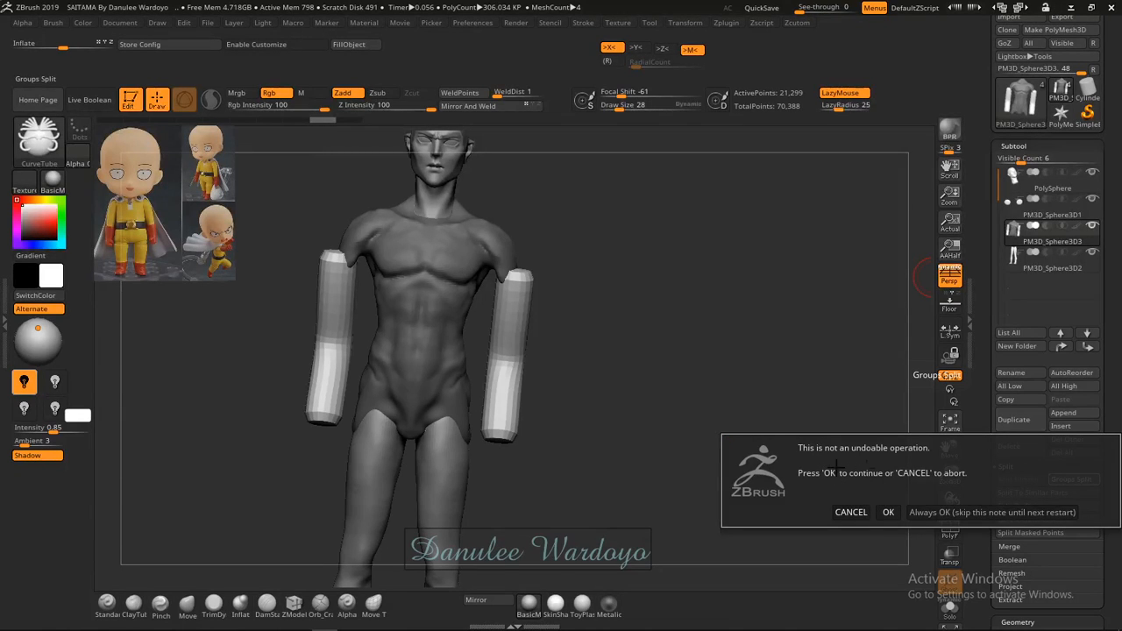
left_click(888, 512)
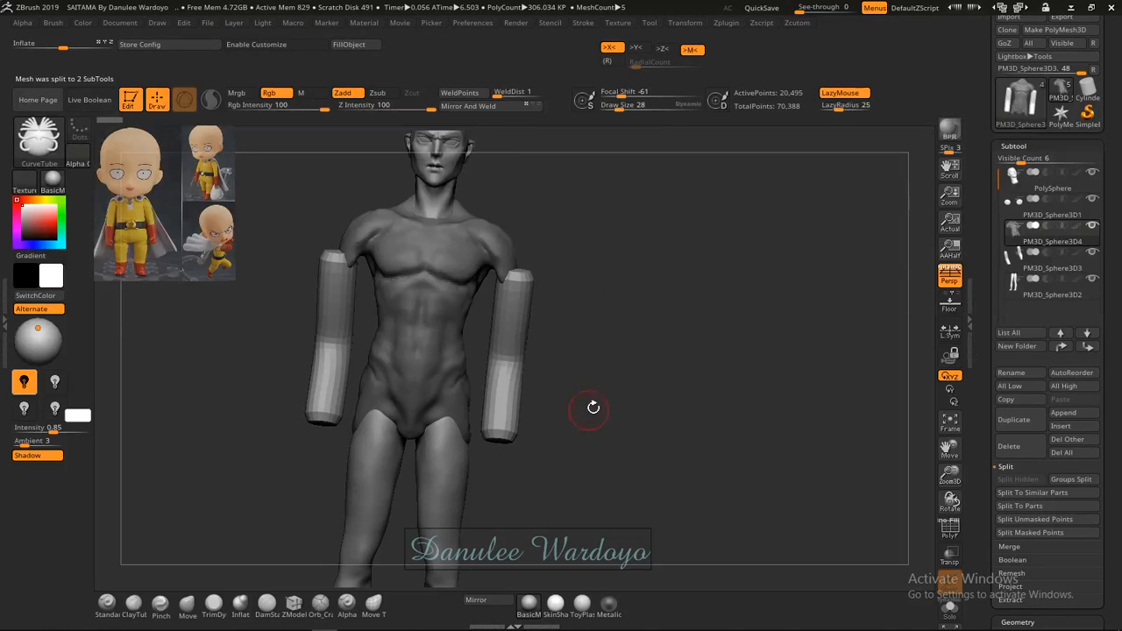
Activate Rotate mode to show the transform gizmo on the current subtool.
key("space")
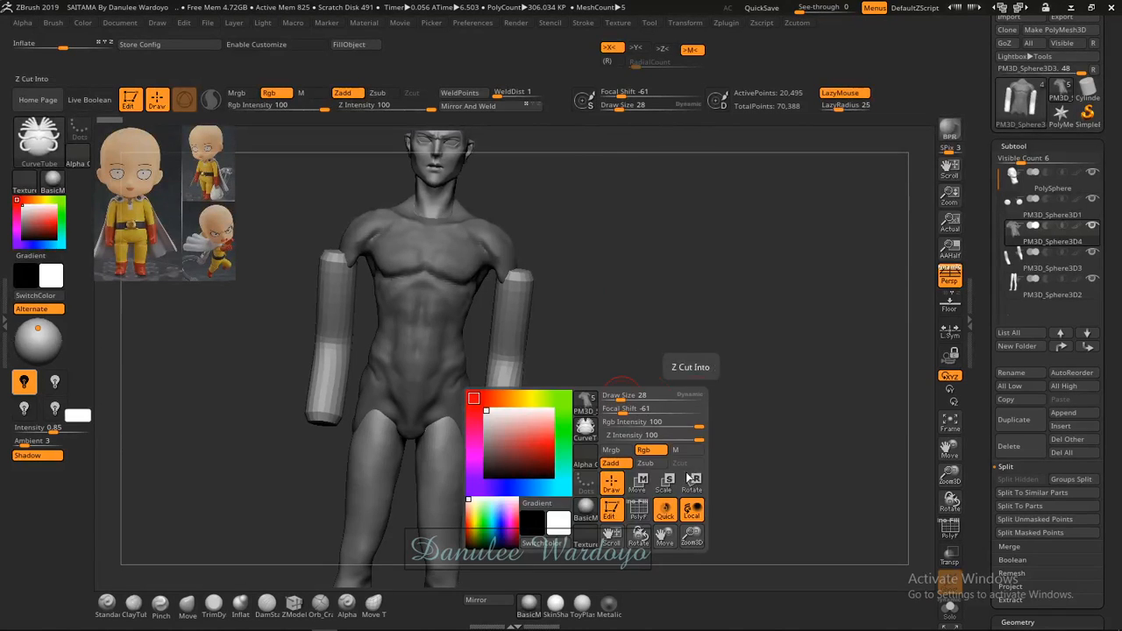
key("space")
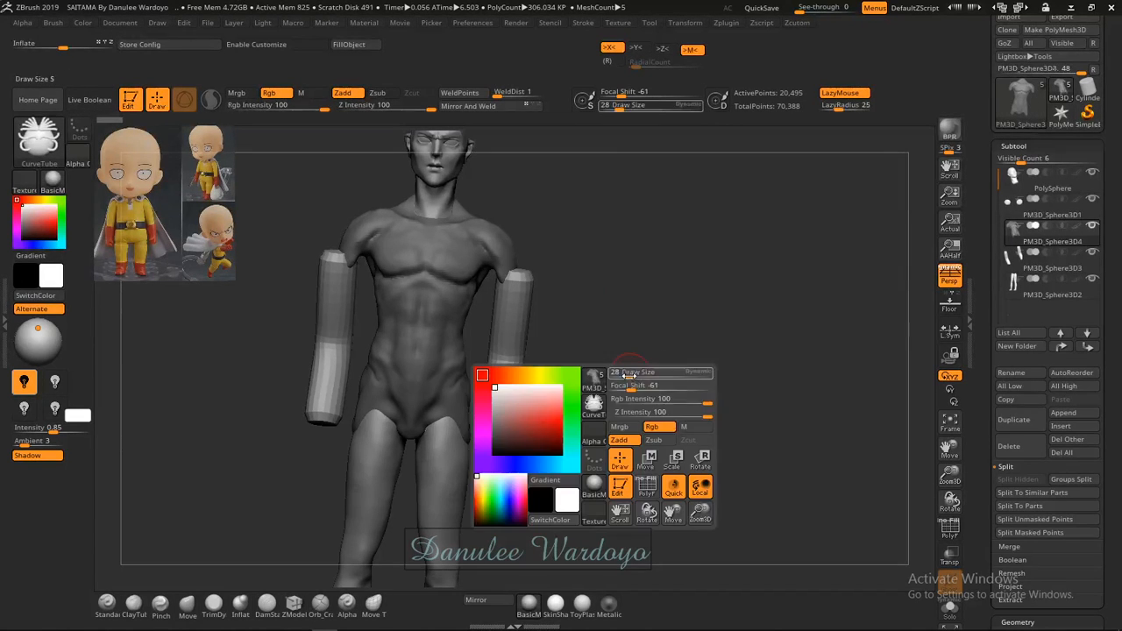
left_click(700, 458)
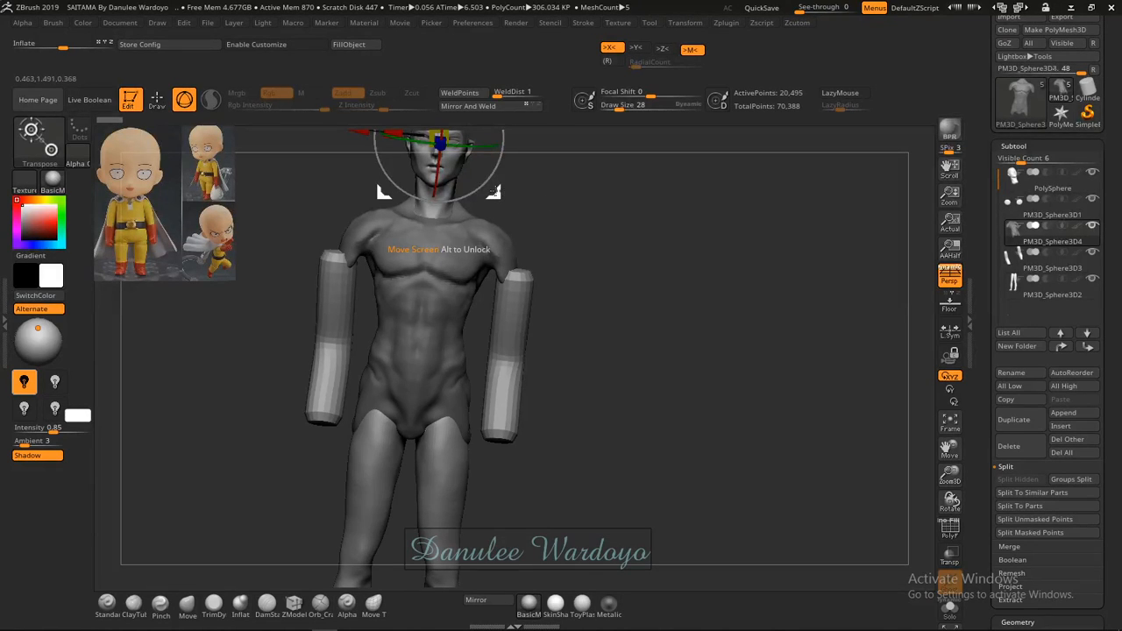
left_click_drag(493, 191, 565, 326, "alt")
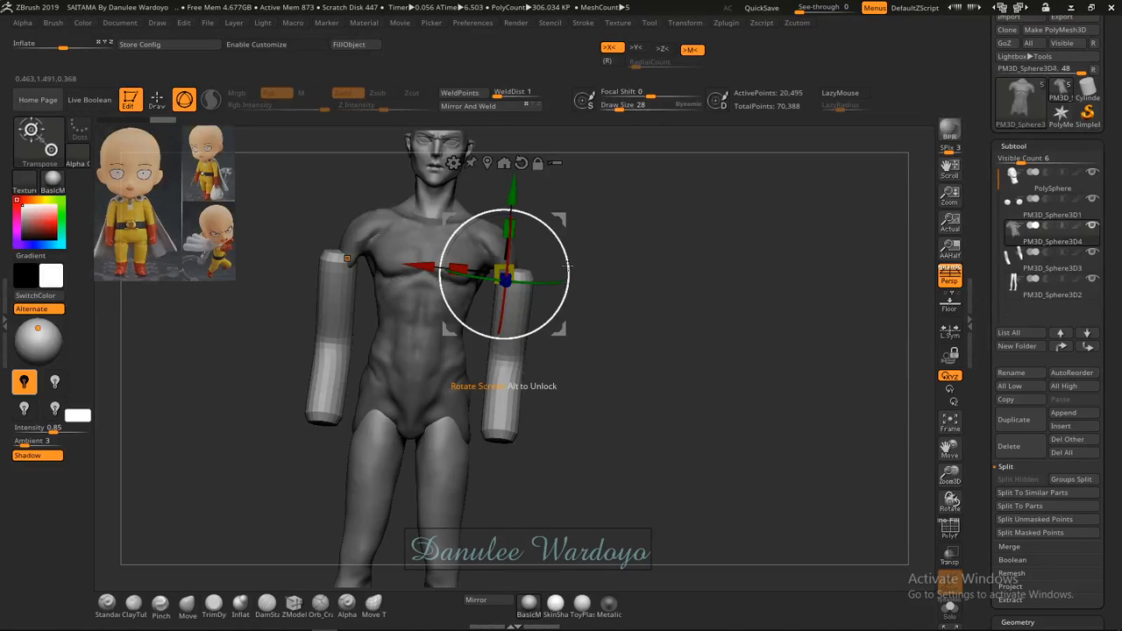
left_click_drag(568, 268, 571, 274, "alt")
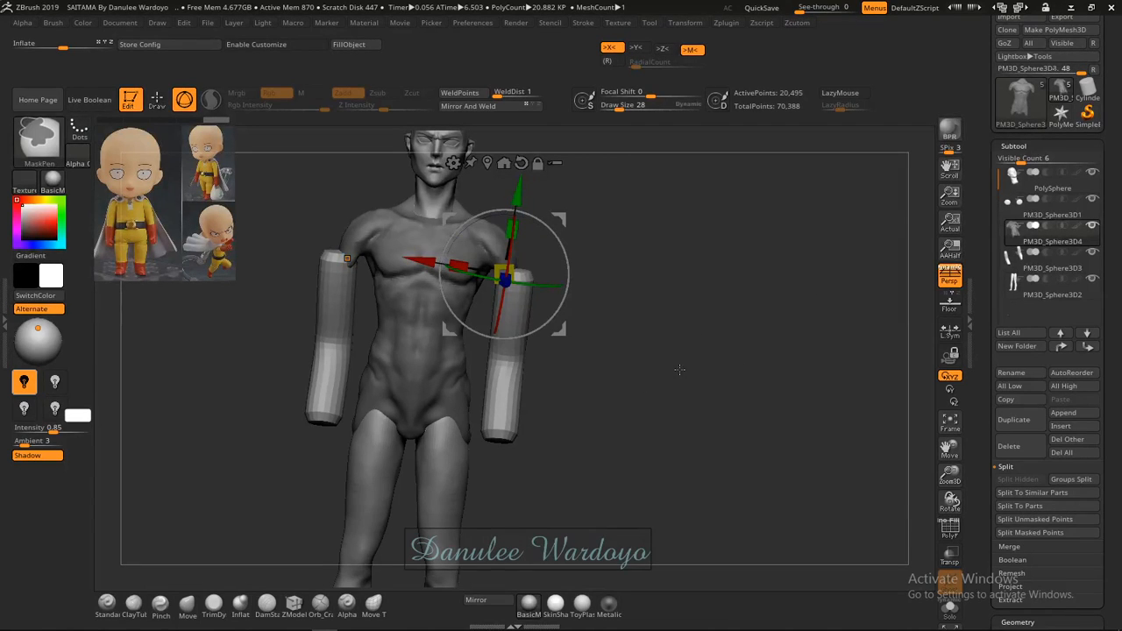
key("ctrl+z")
key("ctrl+z")
key("ctrl+z")
key("ctrl+z")
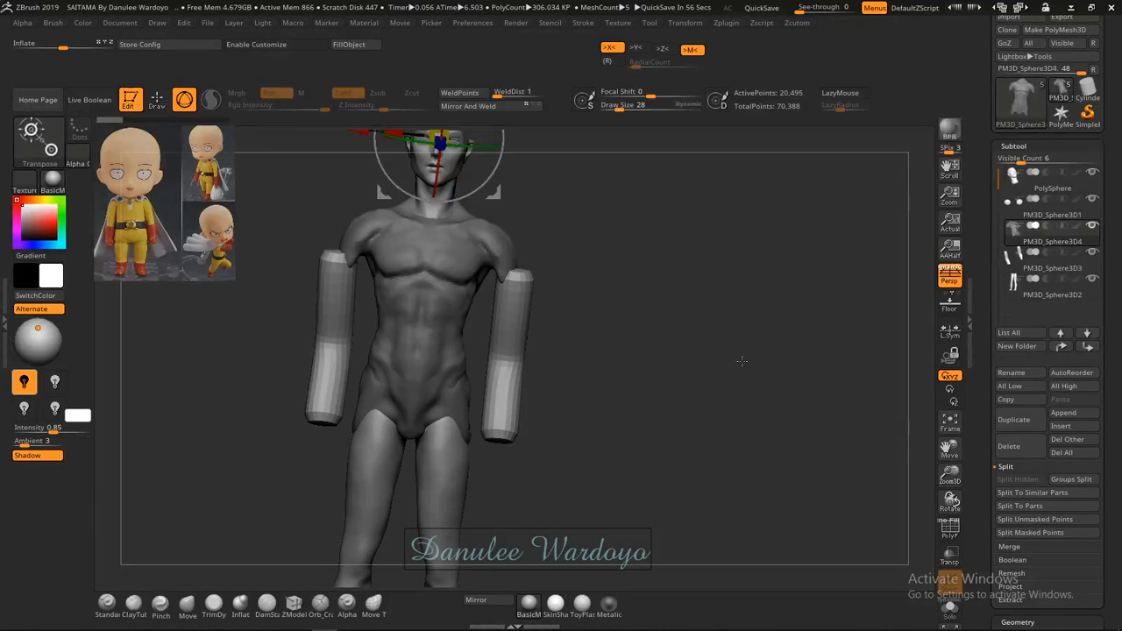
Make the arm tube subtool PM3D_Sphere3D3 active and reposition the gizmo pivot at the top of the arm by the shoulder.
key("alt+Down")
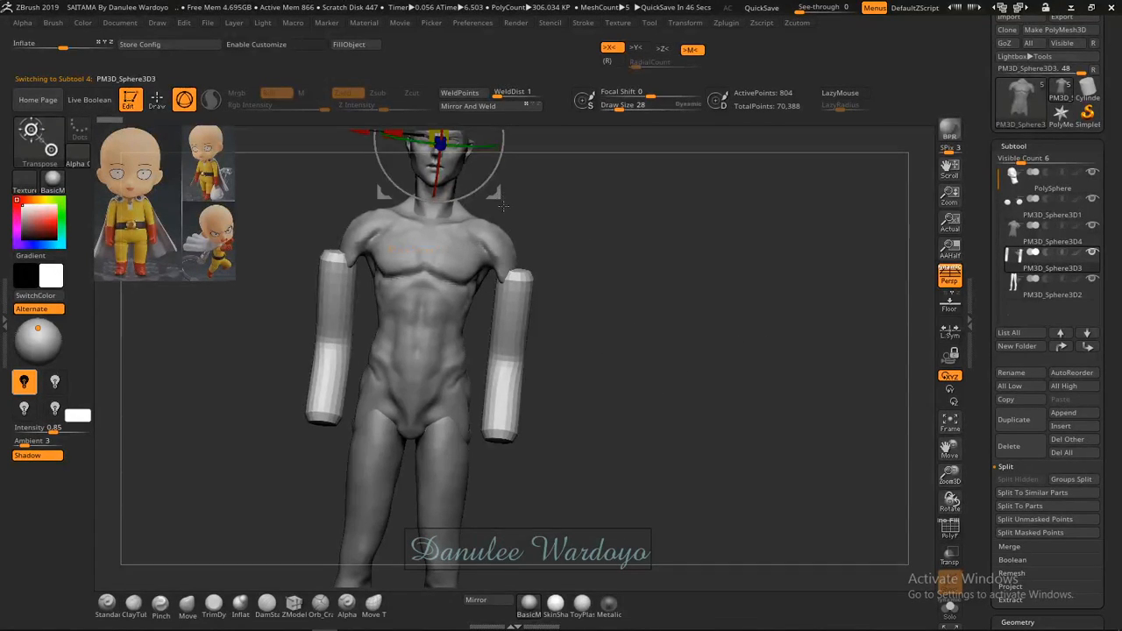
left_click_drag(503, 207, 529, 237, "alt")
left_click_drag(464, 172, 537, 312, "alt")
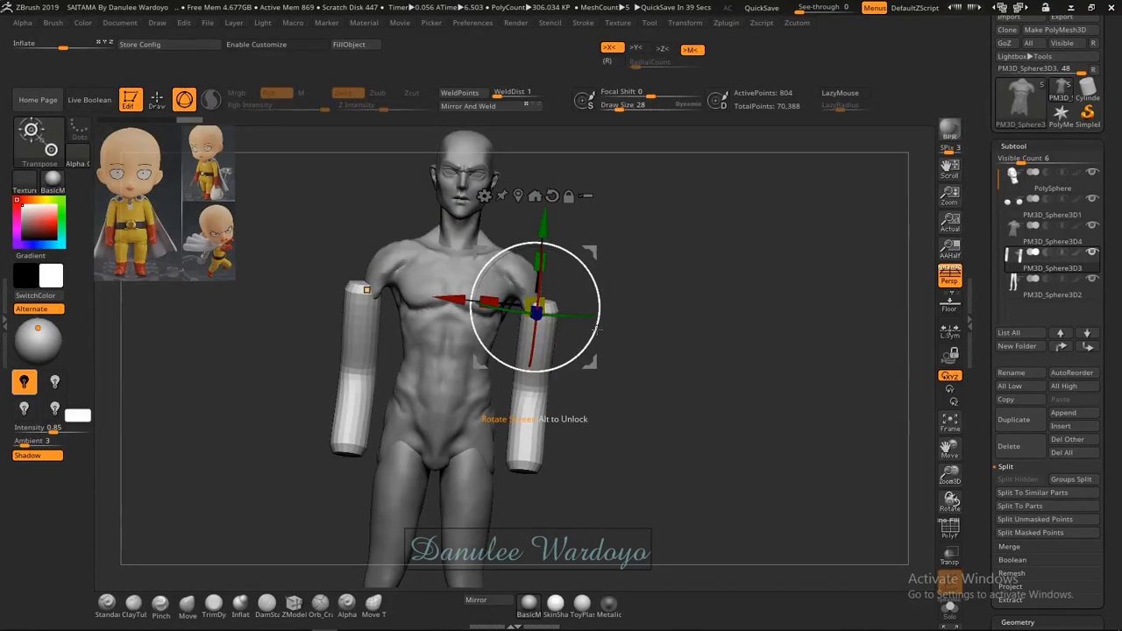
Rotate the mirrored arm tubes outward away from the torso and shift them inward toward the shoulder stumps.
left_click_drag(598, 328, 631, 377)
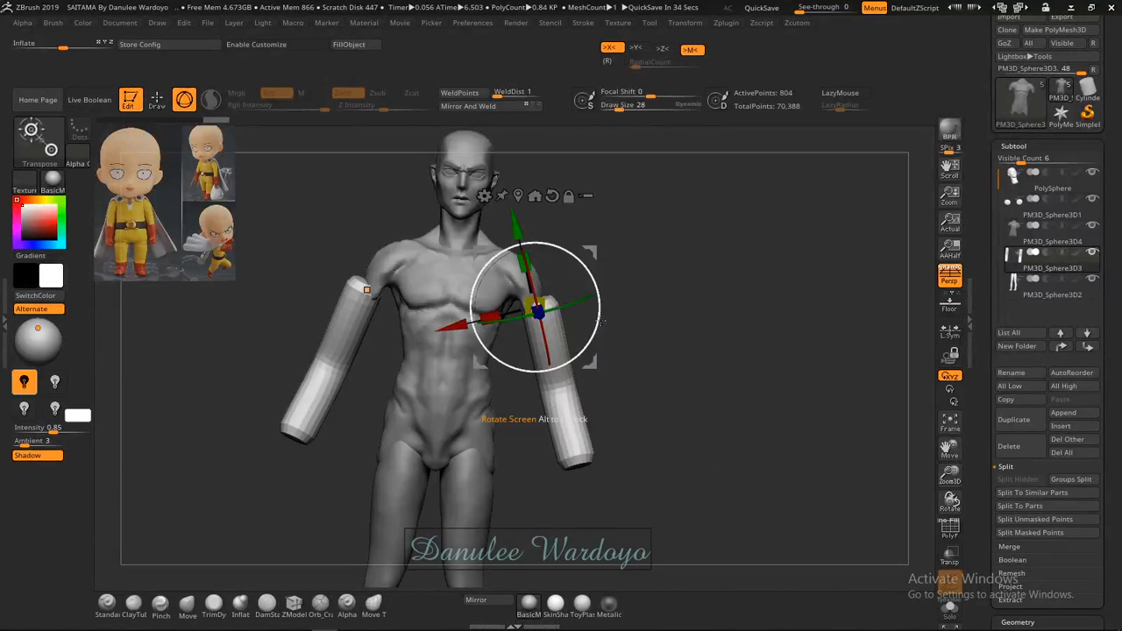
left_click_drag(596, 365, 578, 359)
left_click_drag(669, 350, 575, 362)
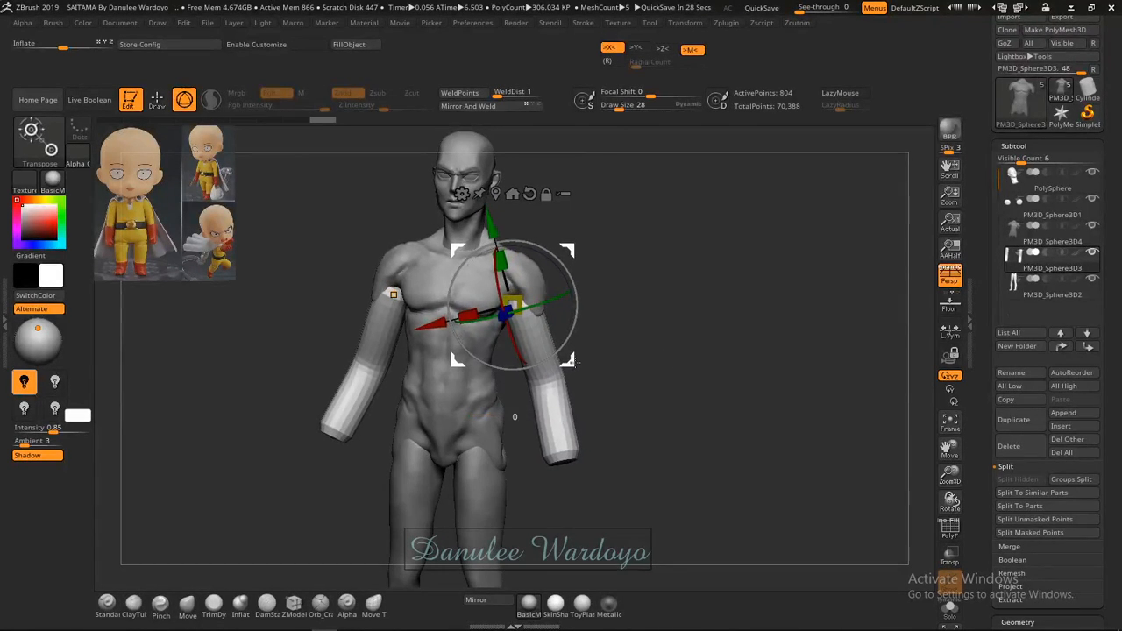
Move and rotate the arm tubes from angled and side views so their upper ends sit inside the shoulders.
left_click_drag(661, 341, 604, 355)
left_click_drag(579, 313, 575, 333)
left_click_drag(639, 360, 723, 355)
left_click_drag(577, 369, 574, 362)
left_click_drag(656, 390, 565, 350)
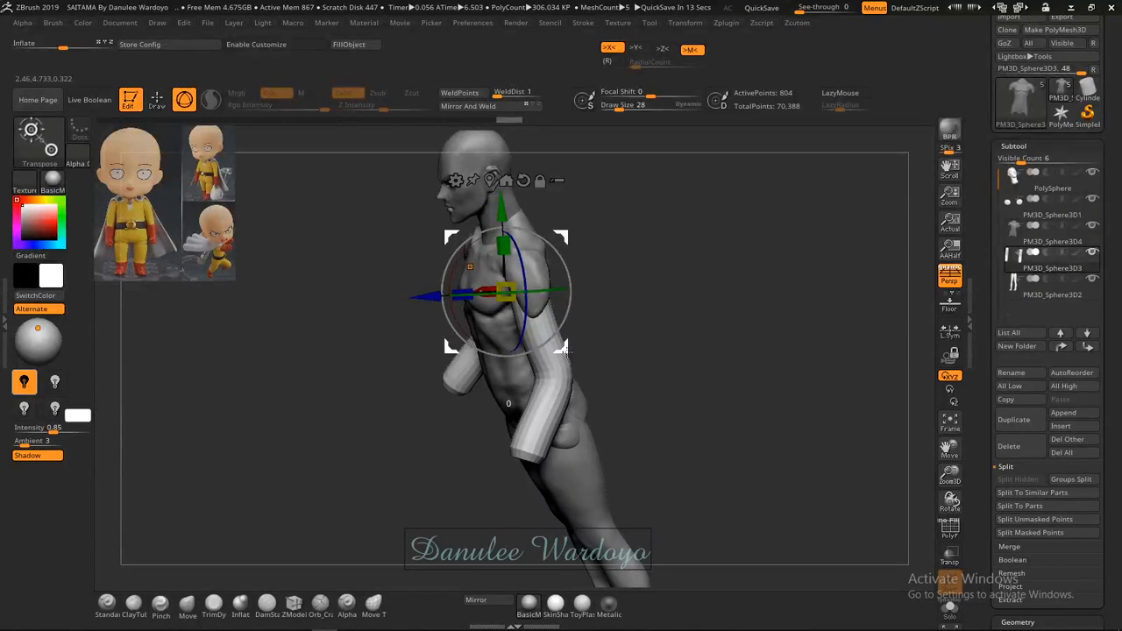
left_click_drag(650, 349, 623, 342)
left_click_drag(568, 312, 663, 326)
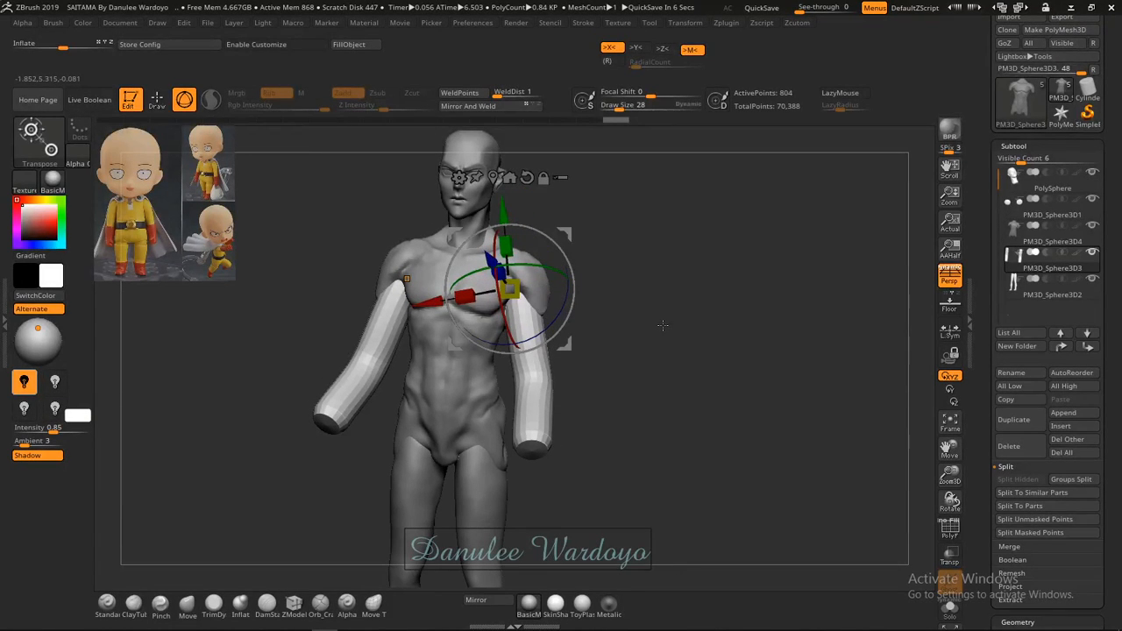
left_click_drag(662, 326, 607, 349)
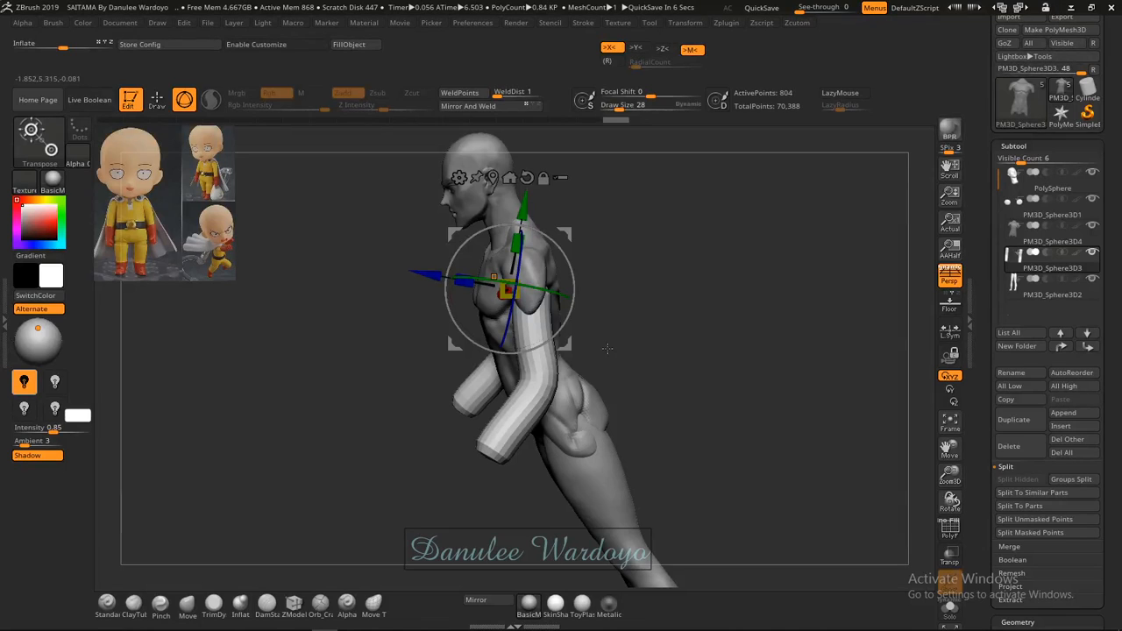
left_click_drag(608, 348, 719, 349)
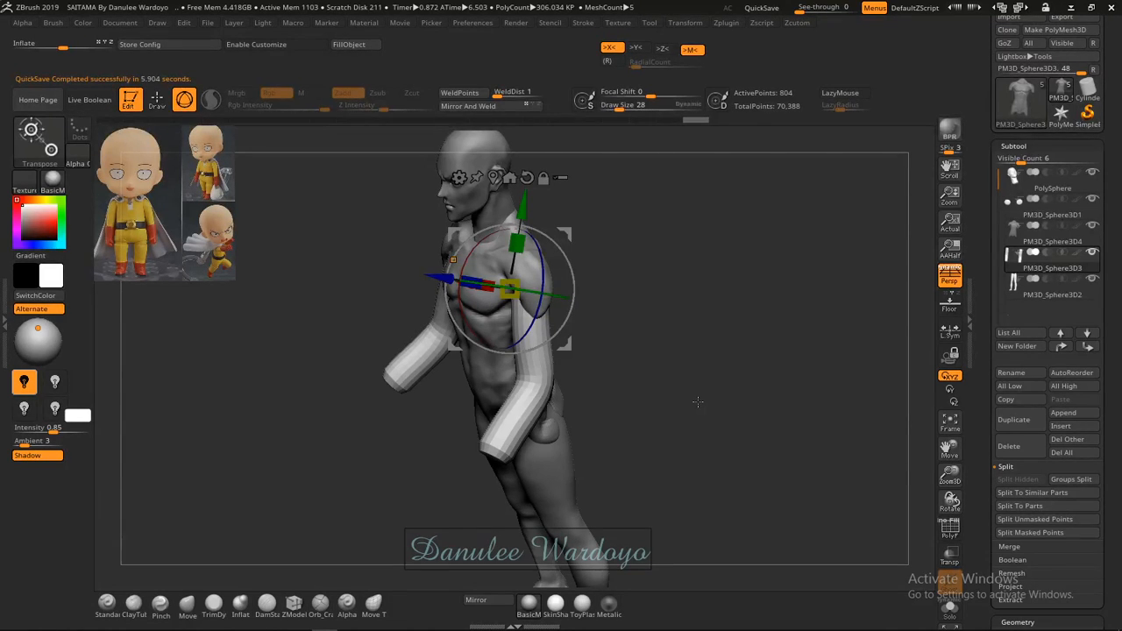
Reshape the upper arms with the Move brush at draw size 81 so they fit the shoulders.
left_click_drag(696, 402, 702, 392)
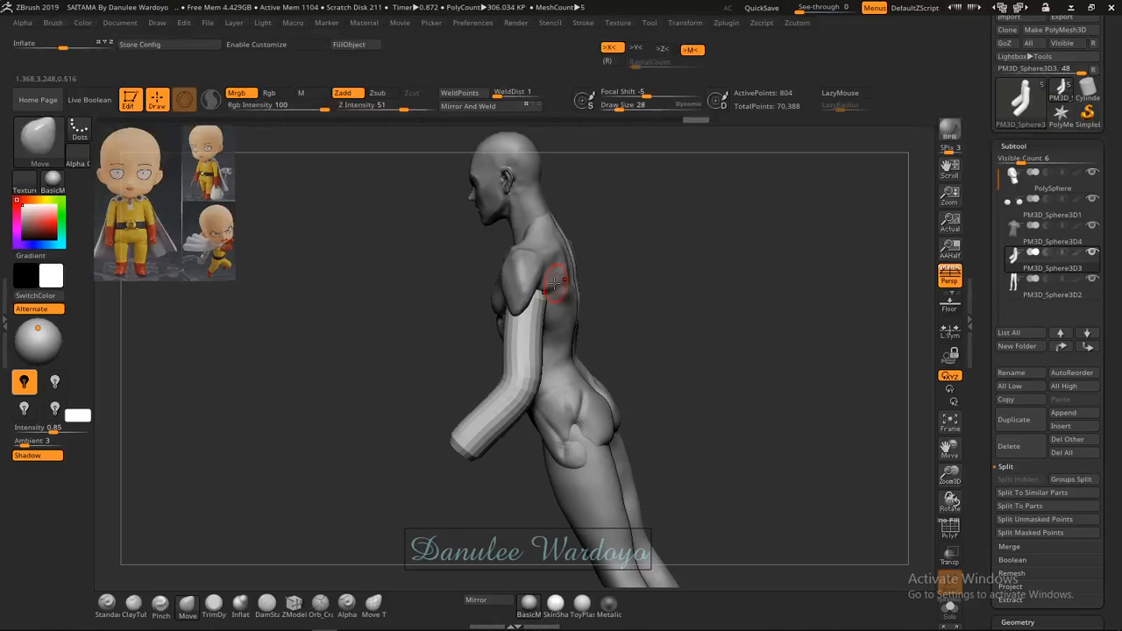
key("space")
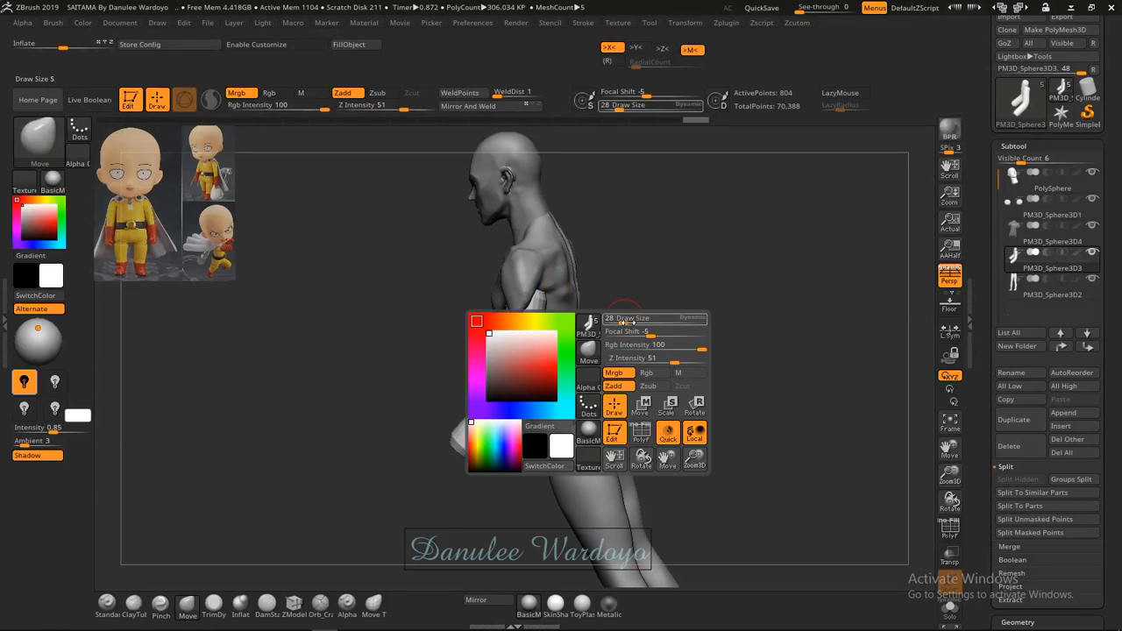
left_click_drag(621, 318, 633, 317)
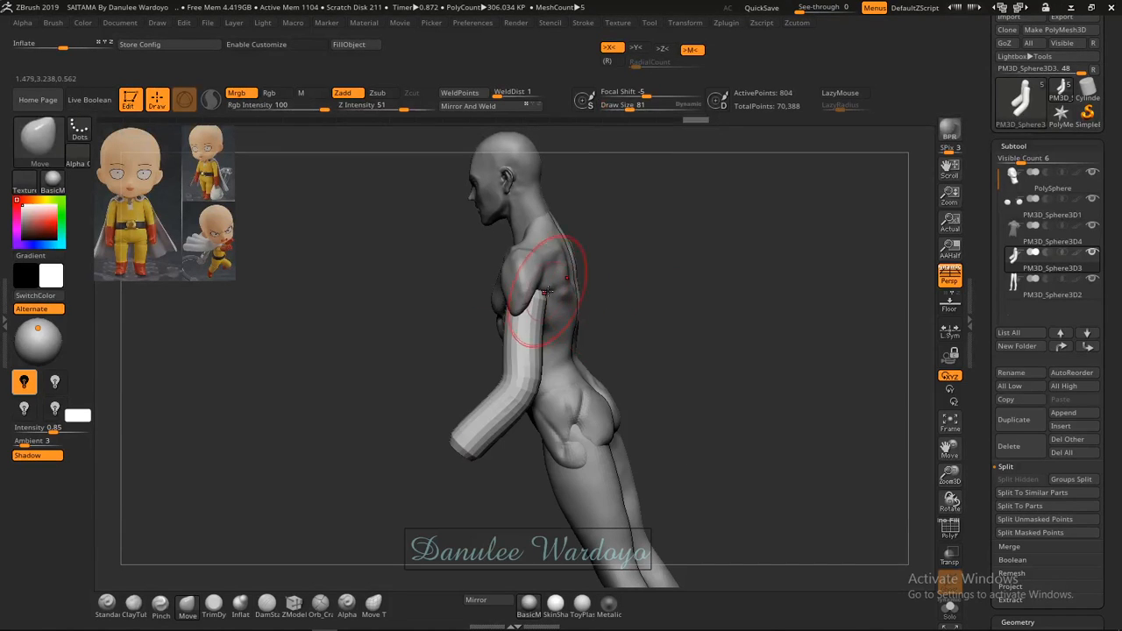
left_click_drag(550, 292, 536, 299)
mouse_move(562, 291)
left_mouse_down()
mouse_move(537, 315)
mouse_move(546, 322)
mouse_move(542, 304)
mouse_move(543, 319)
left_mouse_up()
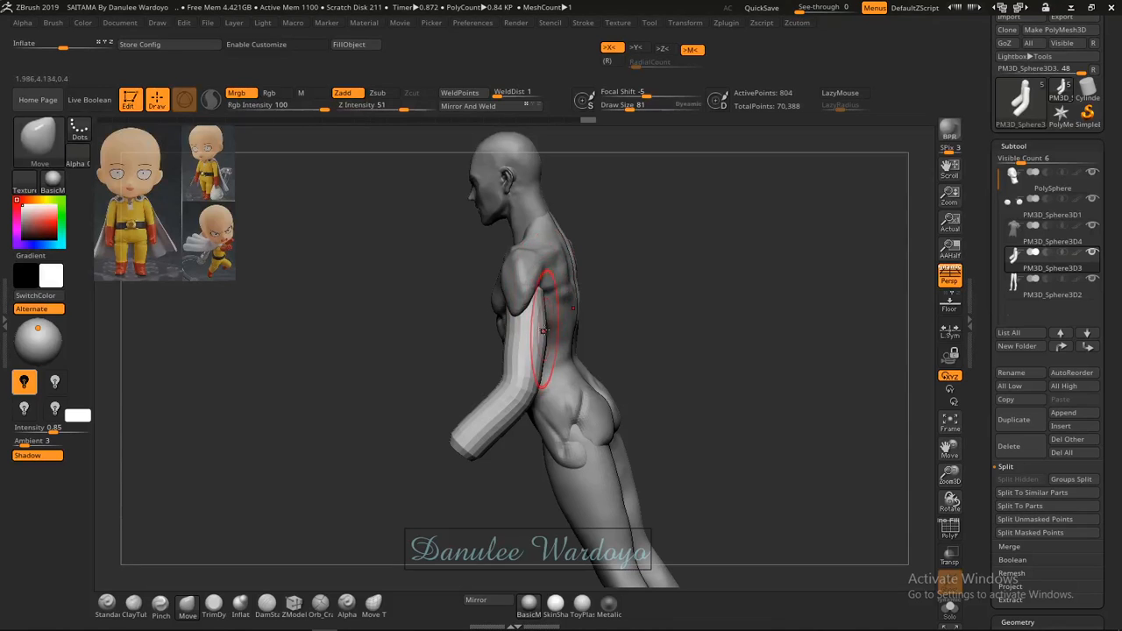
left_click_drag(614, 319, 691, 329)
mouse_move(521, 344)
left_mouse_down()
mouse_move(518, 359)
mouse_move(536, 366)
left_mouse_up()
mouse_move(610, 322)
left_mouse_down()
mouse_move(658, 325)
mouse_move(628, 321)
left_mouse_up()
mouse_move(527, 330)
left_mouse_down()
mouse_move(534, 321)
mouse_move(517, 330)
left_mouse_up()
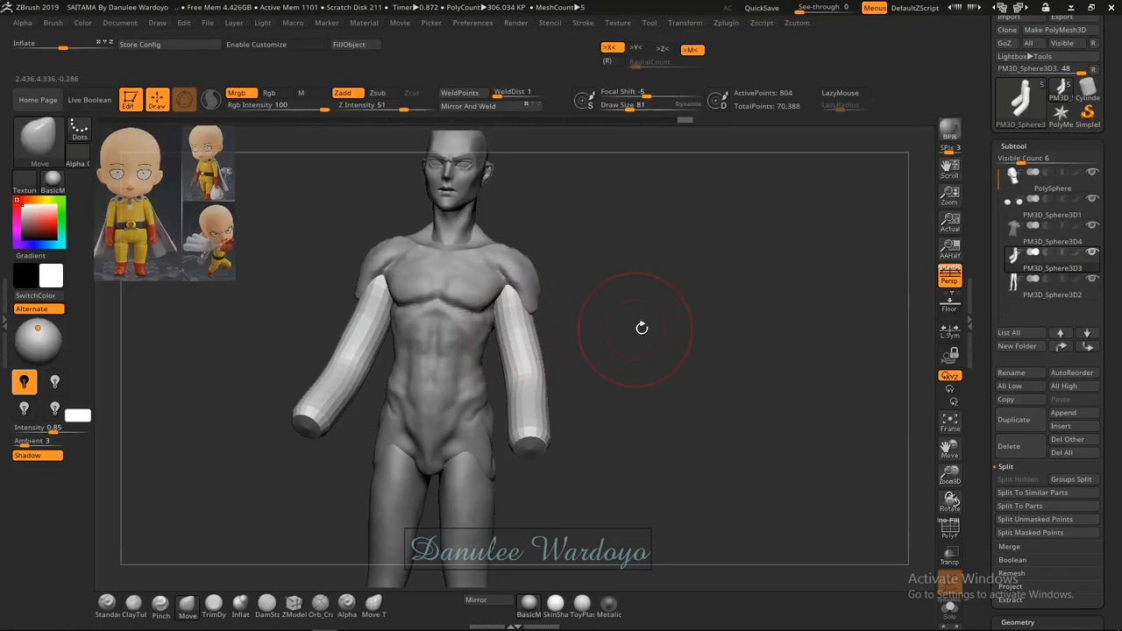
Try subdividing the arm tubes and smoothing their surface and ends from the side and back.
key("ctrl+d")
left_click_drag(668, 354, 588, 350)
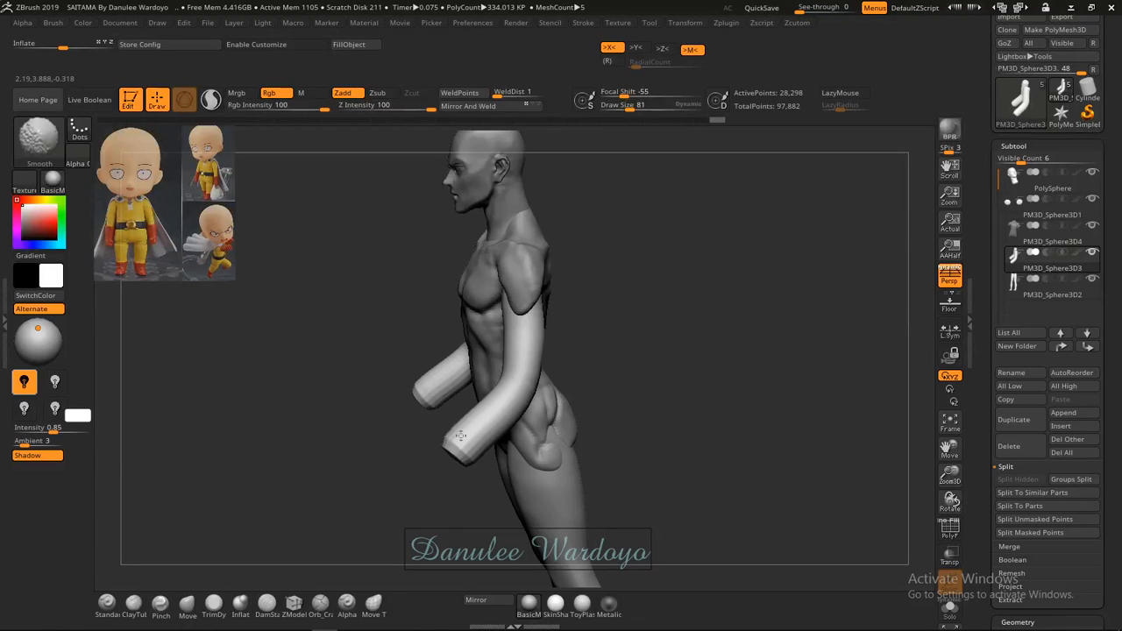
left_click_drag(460, 435, 461, 437, "shift")
mouse_move(550, 361)
left_mouse_down()
mouse_move(492, 345)
mouse_move(548, 364)
left_mouse_up()
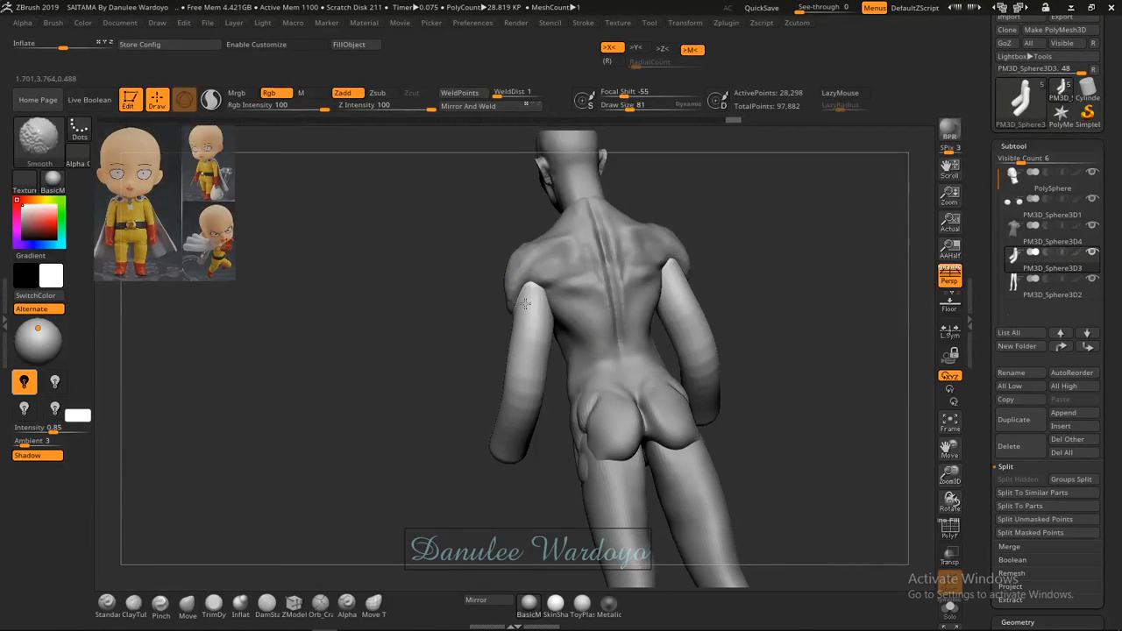
left_click_drag(525, 303, 531, 382, "shift")
left_click_drag(527, 434, 522, 448, "shift")
left_click_drag(532, 323, 538, 319, "shift")
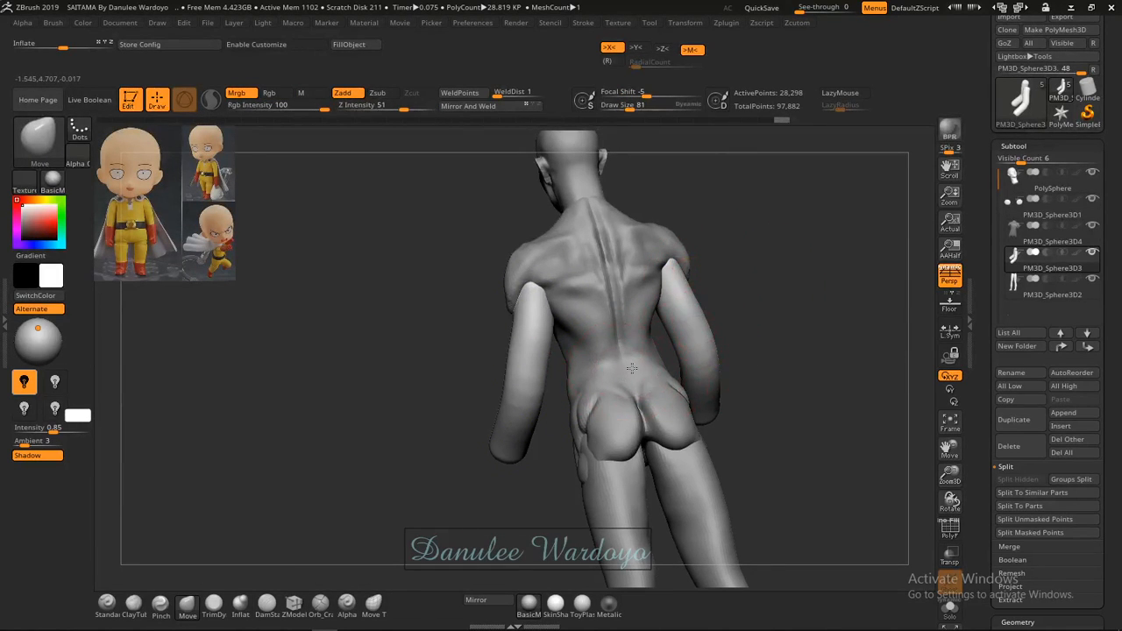
right_click_drag(620, 377, 677, 377)
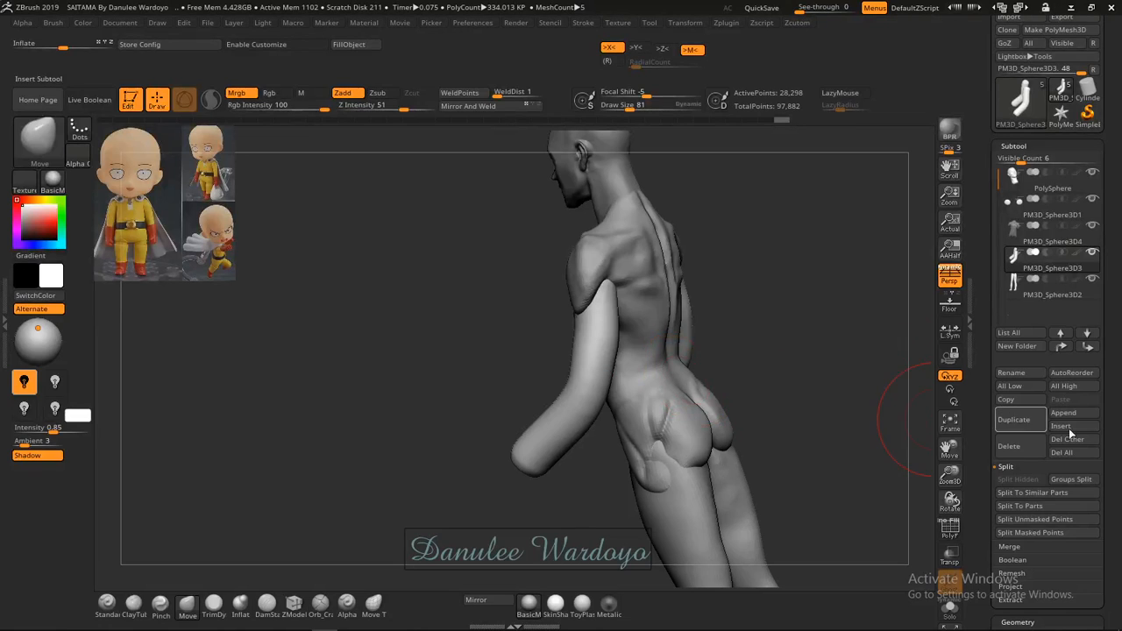
Undo the smoothing and subdivision of the arm tubes.
key("ctrl")
key("ctrl+z")
key("ctrl+z")
key("ctrl+z")
key("ctrl+z")
key("ctrl+z")
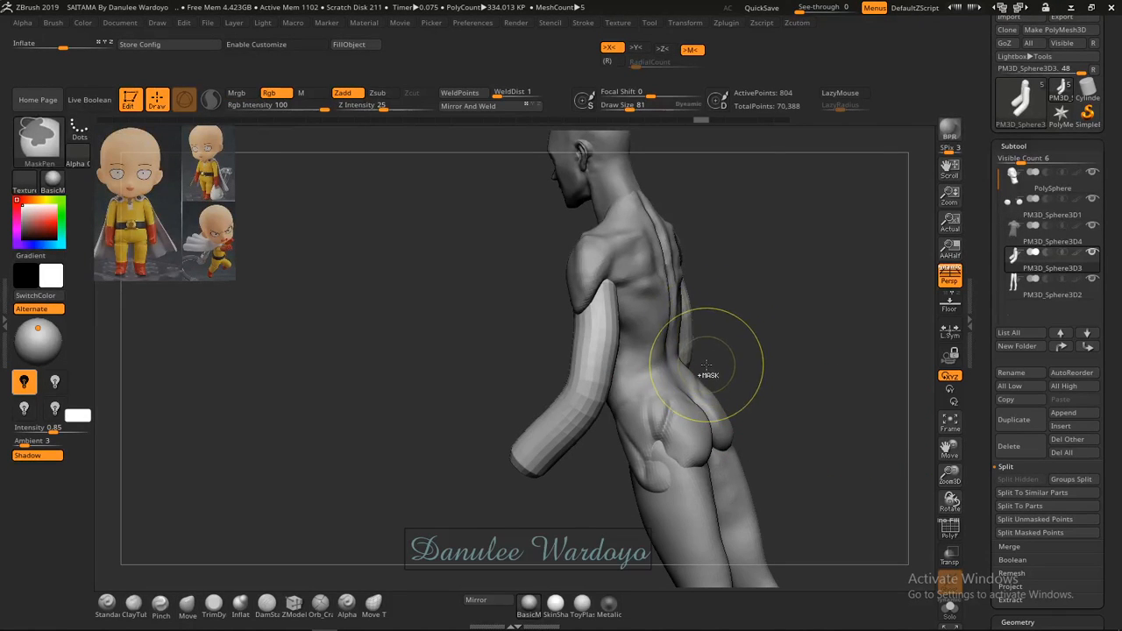
Turn on the PolyFrame wireframe for the arms and open the DynaMesh settings.
key("shift+f")
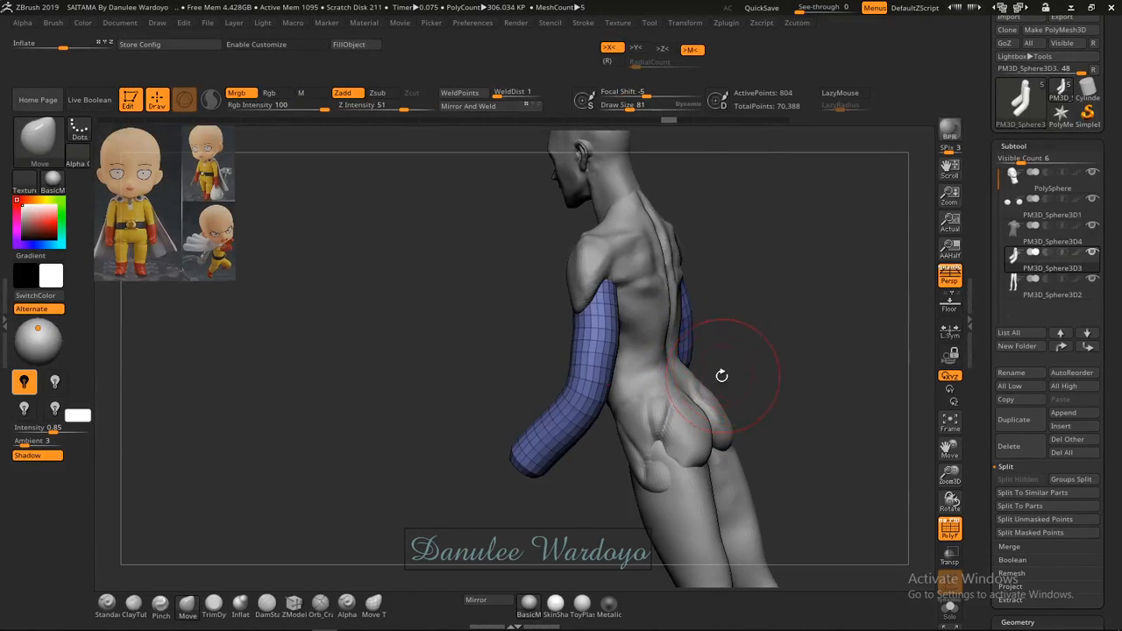
left_click_drag(915, 504, 713, 362)
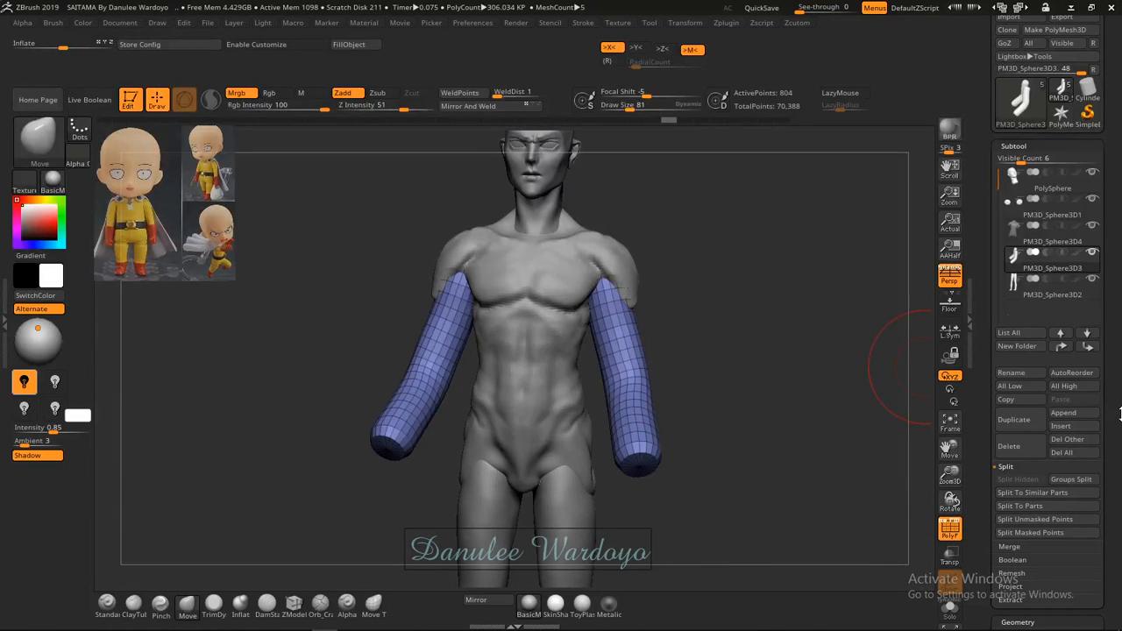
left_click_drag(1120, 420, 1121, 282)
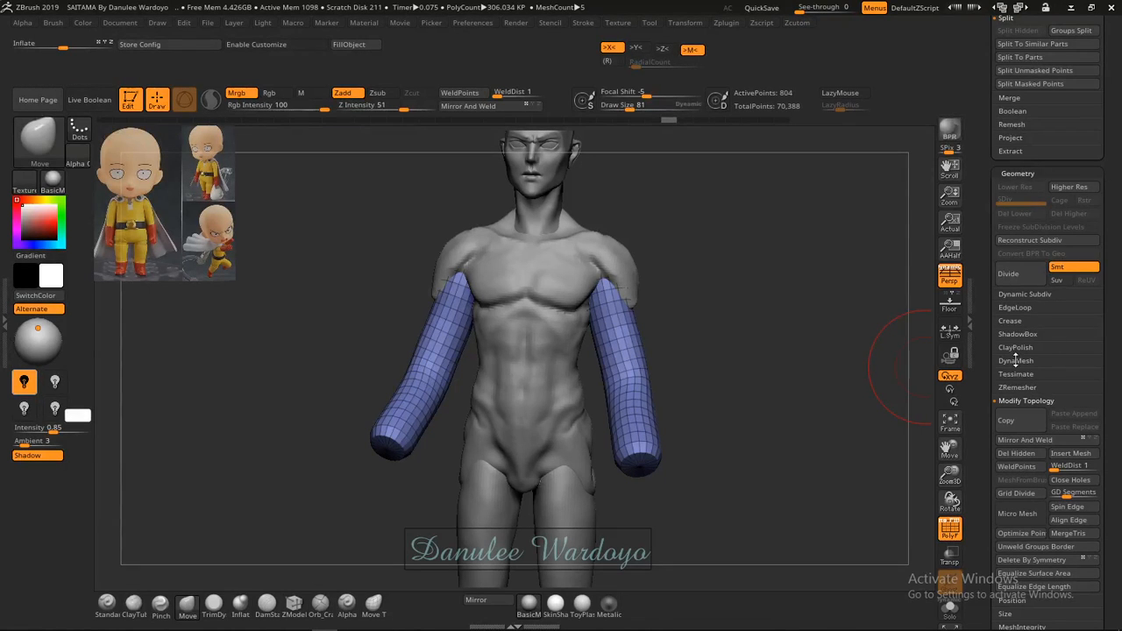
left_click(1026, 400)
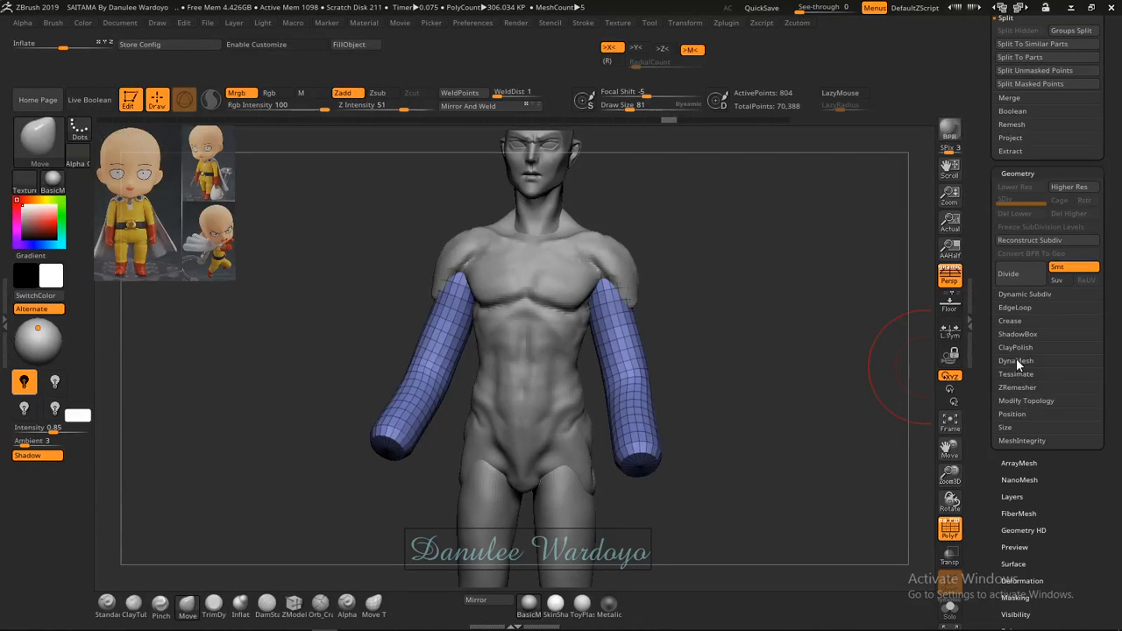
left_click(1016, 360)
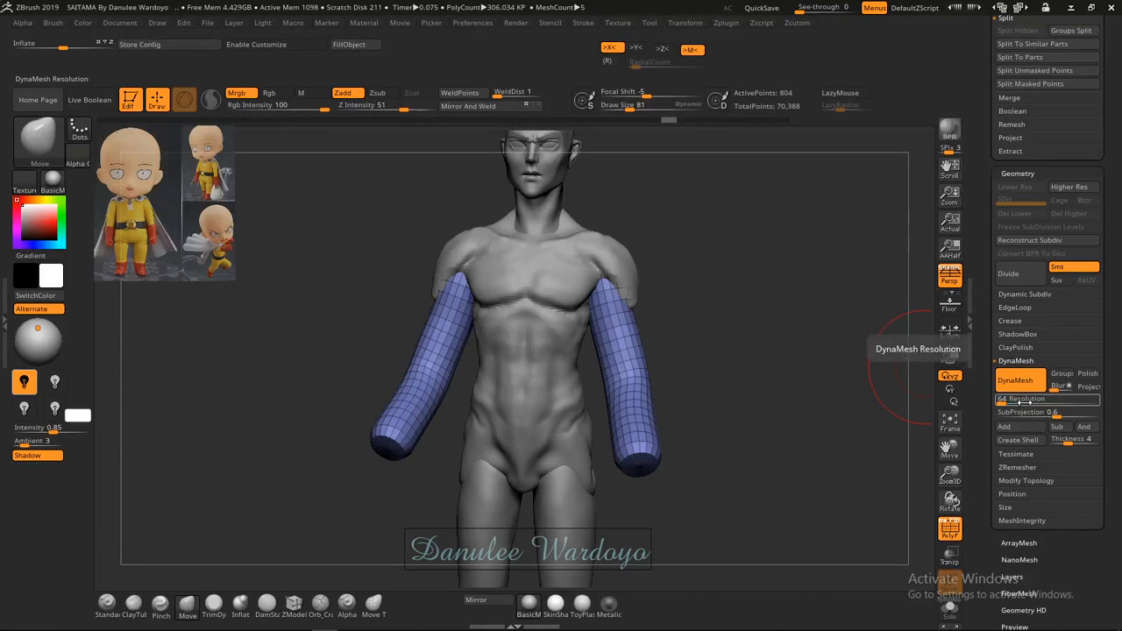
Set the DynaMesh resolution to 8, remesh the arm tubes, and check the new topology from the back.
left_click(1029, 399)
type("1048")
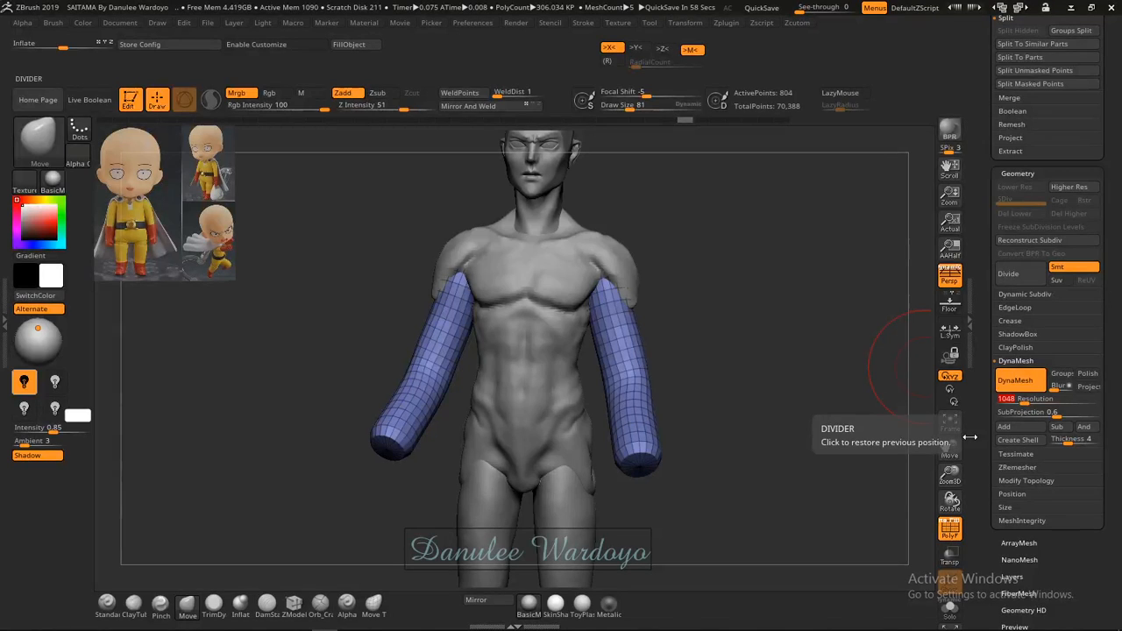
key("BackSpace")
key("BackSpace")
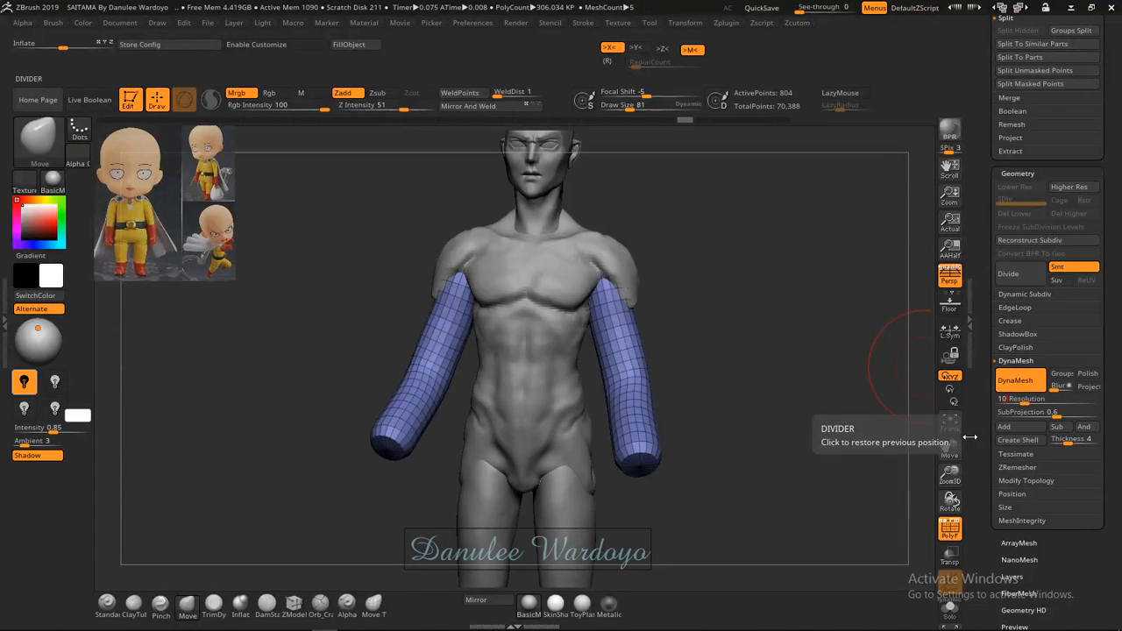
key("BackSpace")
key("BackSpace")
type("8")
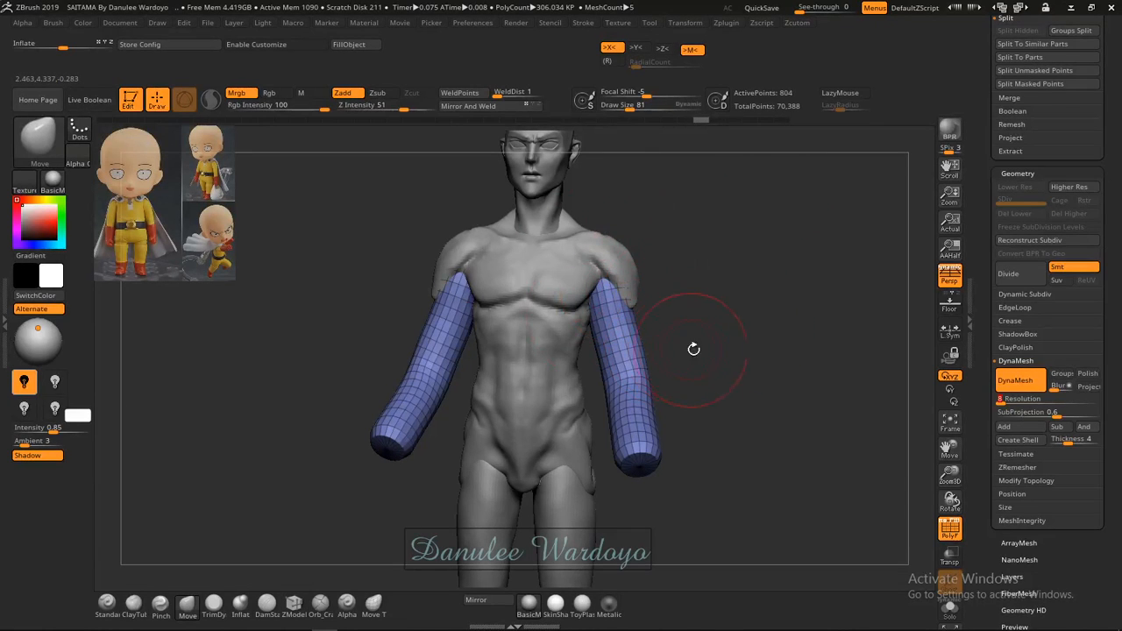
key("ctrl")
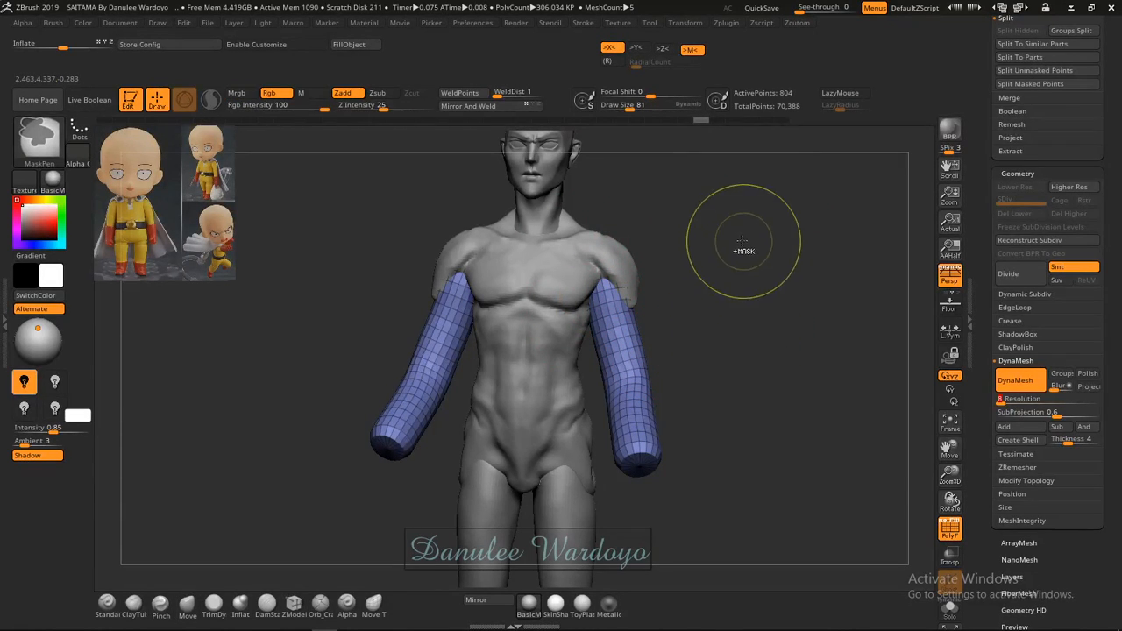
left_click_drag(739, 243, 739, 383, "ctrl")
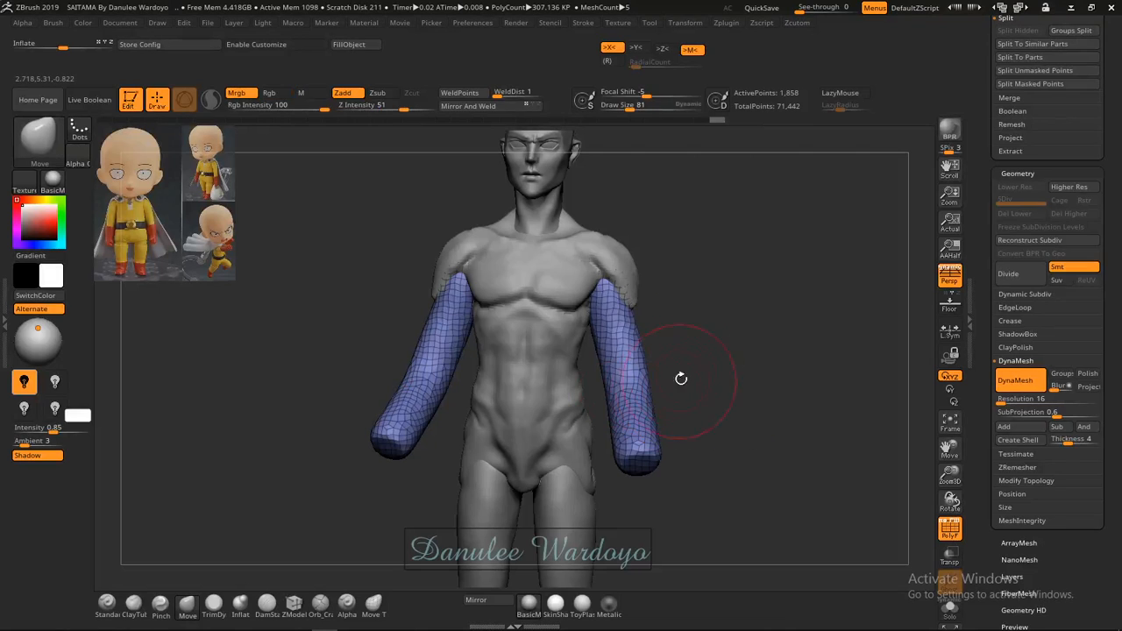
mouse_move(681, 376)
left_mouse_down()
mouse_move(667, 389)
mouse_move(612, 336)
mouse_move(643, 373)
left_mouse_up()
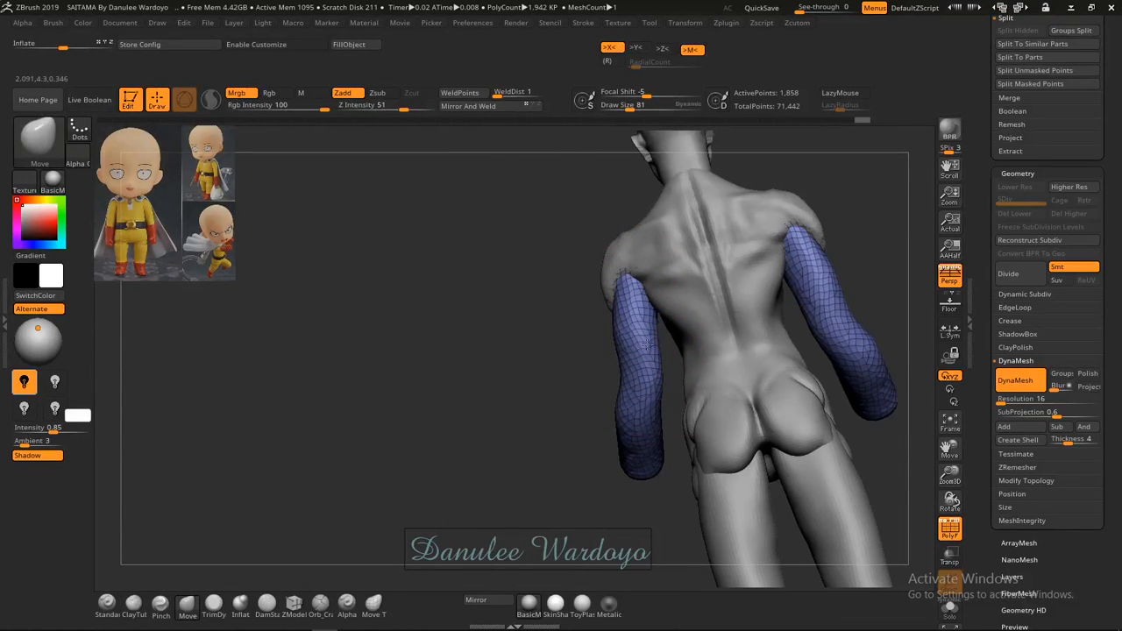
Reshape the elbow and outer forearm contours of both arms with the Move brush, working from the front and side.
left_click_drag(579, 368, 660, 383)
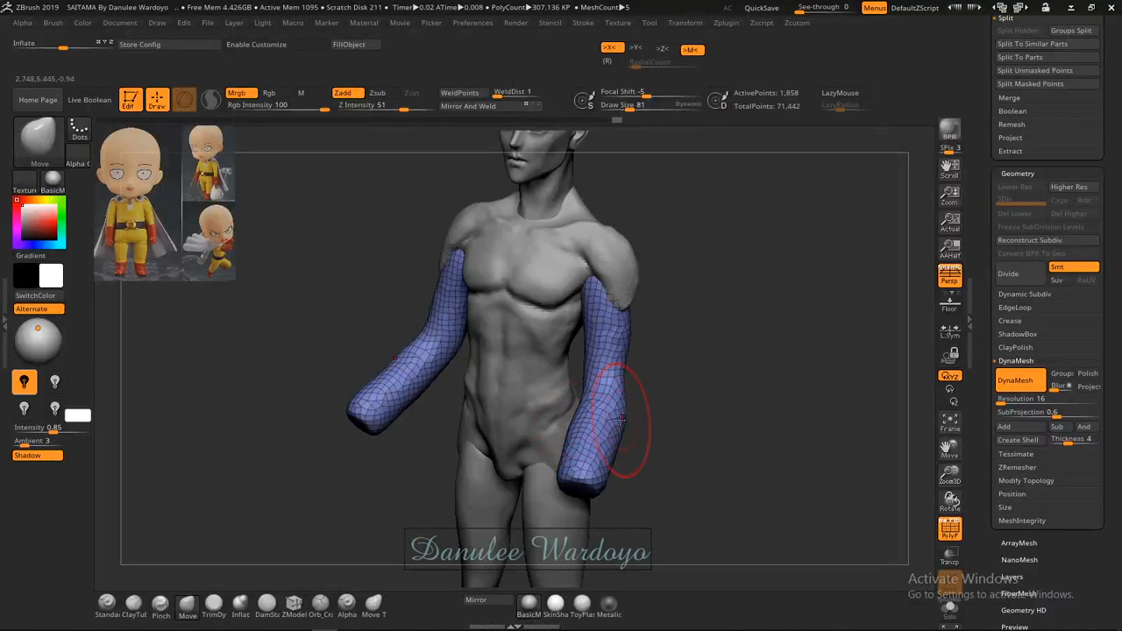
mouse_move(620, 421)
left_mouse_down()
mouse_move(597, 469)
mouse_move(604, 449)
left_mouse_up()
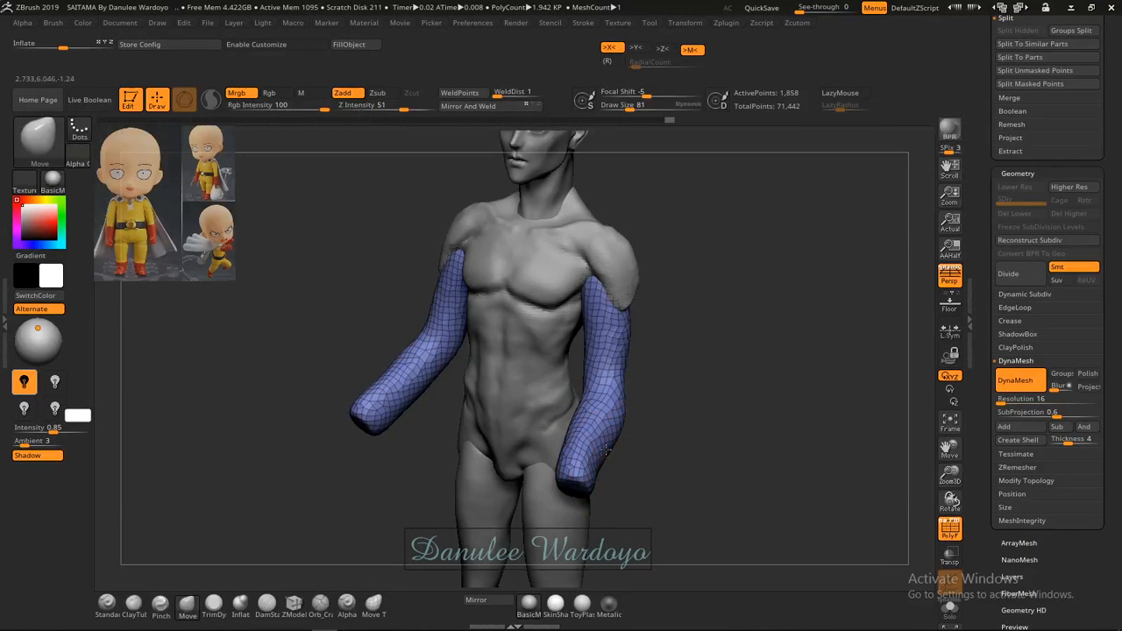
left_click_drag(692, 386, 543, 395)
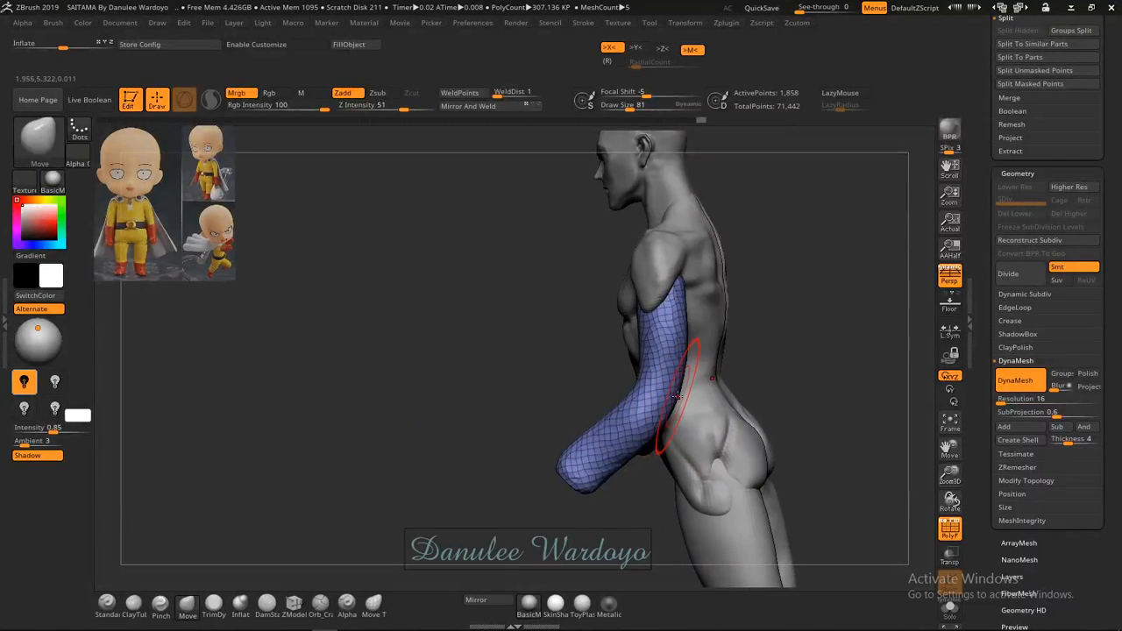
left_click_drag(676, 396, 664, 325)
key("ctrl")
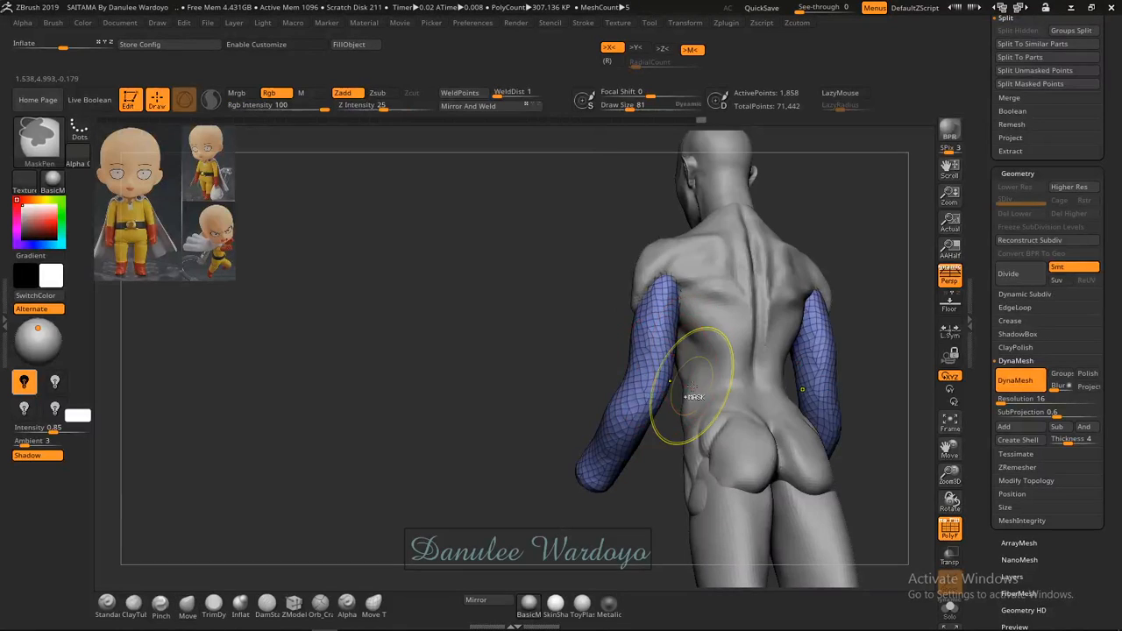
left_click_drag(704, 385, 719, 396)
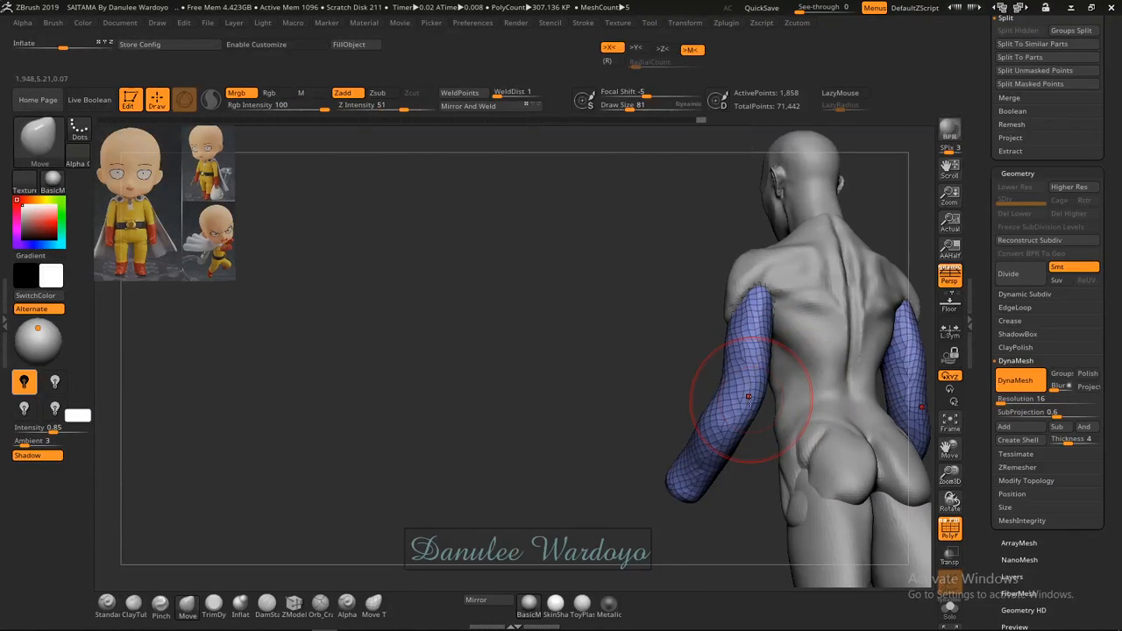
Switch to the Standard brush, hide the wireframe, and build up volume around the back of the elbows.
key("b")
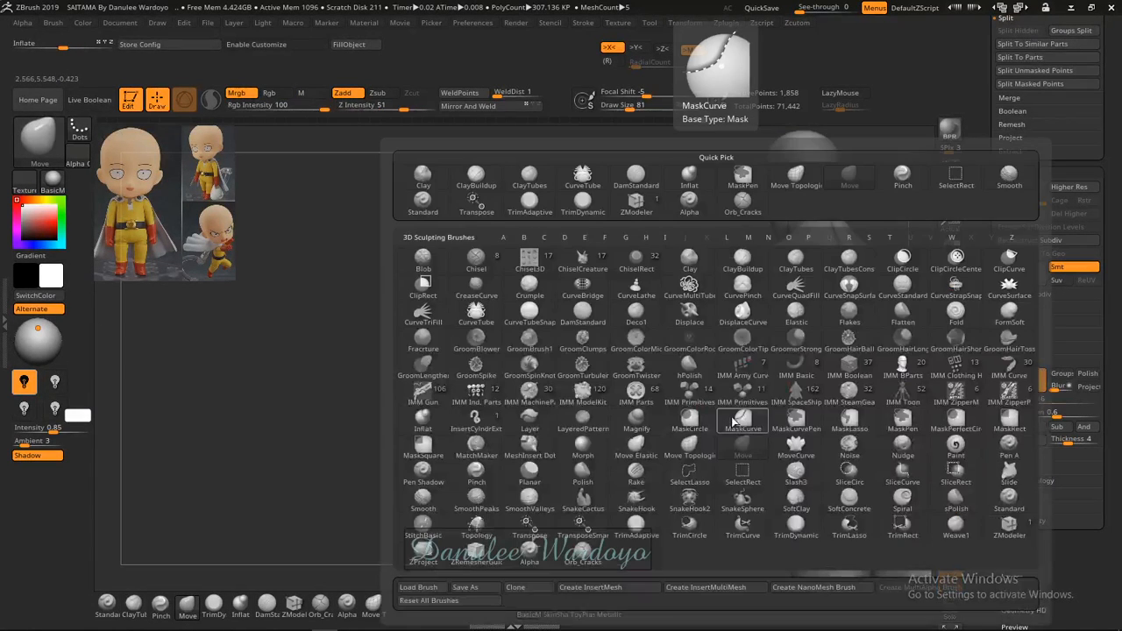
left_click(727, 423)
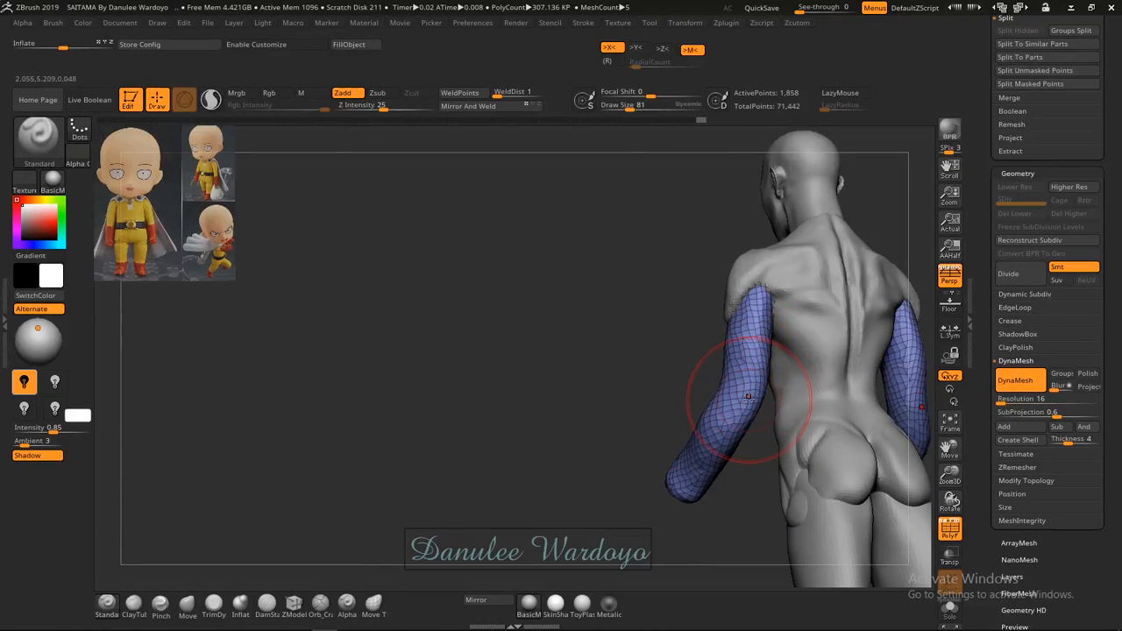
mouse_move(708, 426)
left_mouse_down()
mouse_move(755, 385)
mouse_move(729, 405)
mouse_move(734, 389)
left_mouse_up()
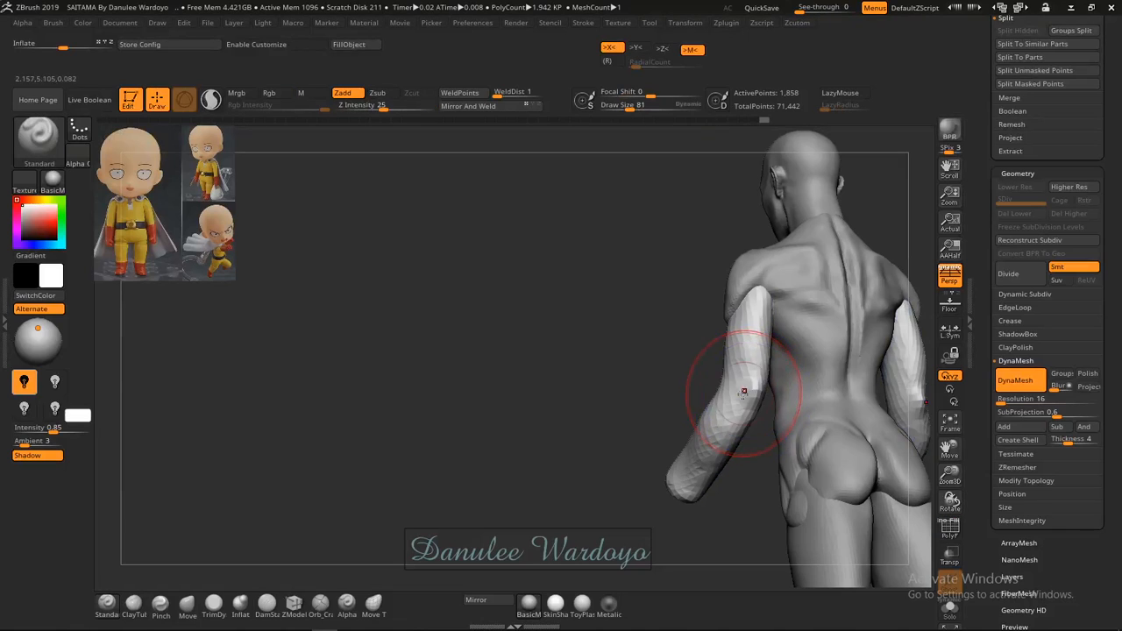
mouse_move(666, 386)
left_mouse_down()
mouse_move(684, 413)
mouse_move(641, 395)
left_mouse_up()
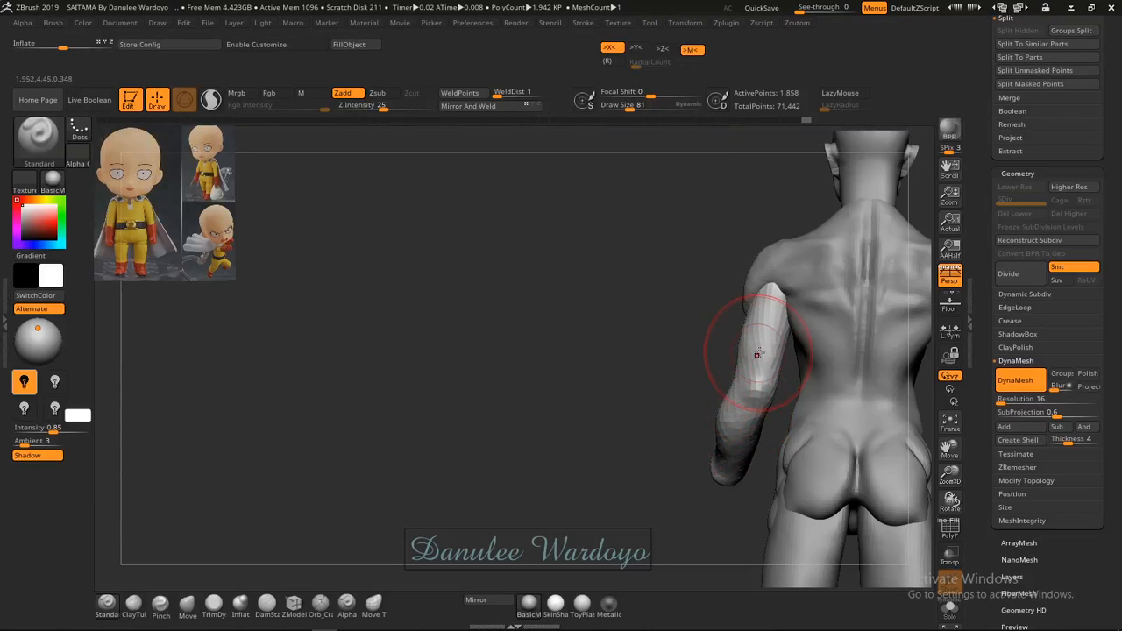
key("b")
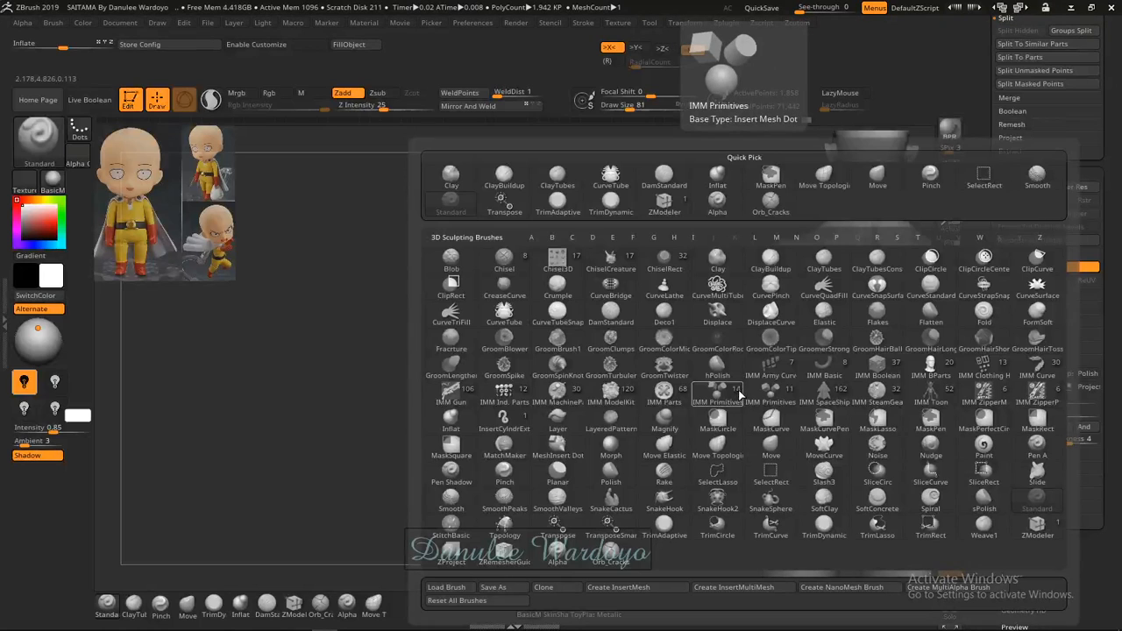
key("t")
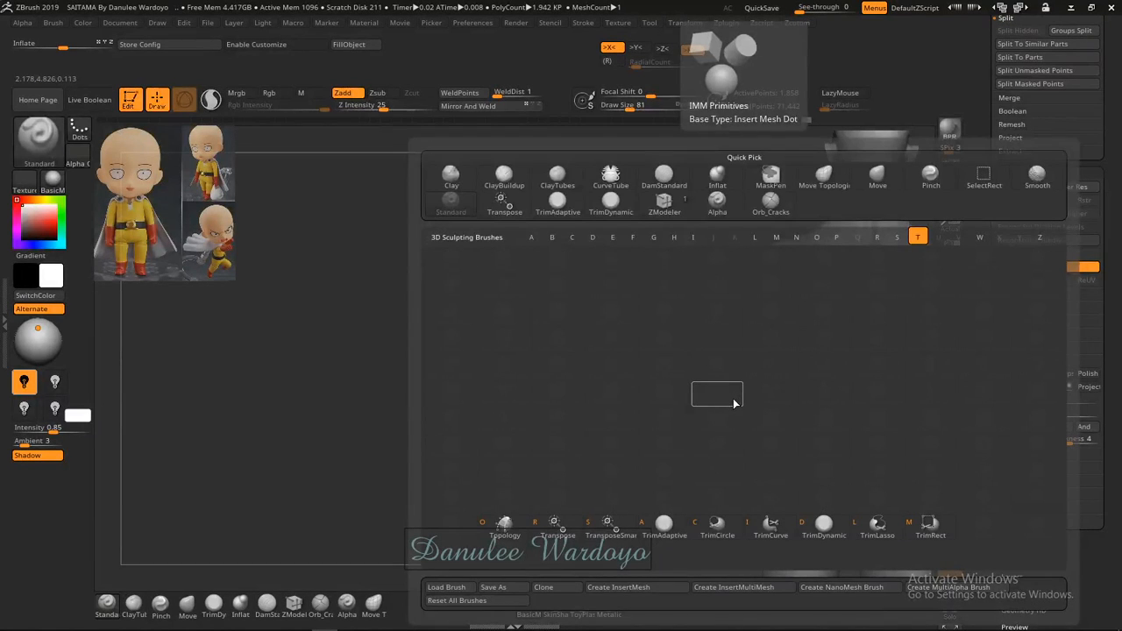
key("s")
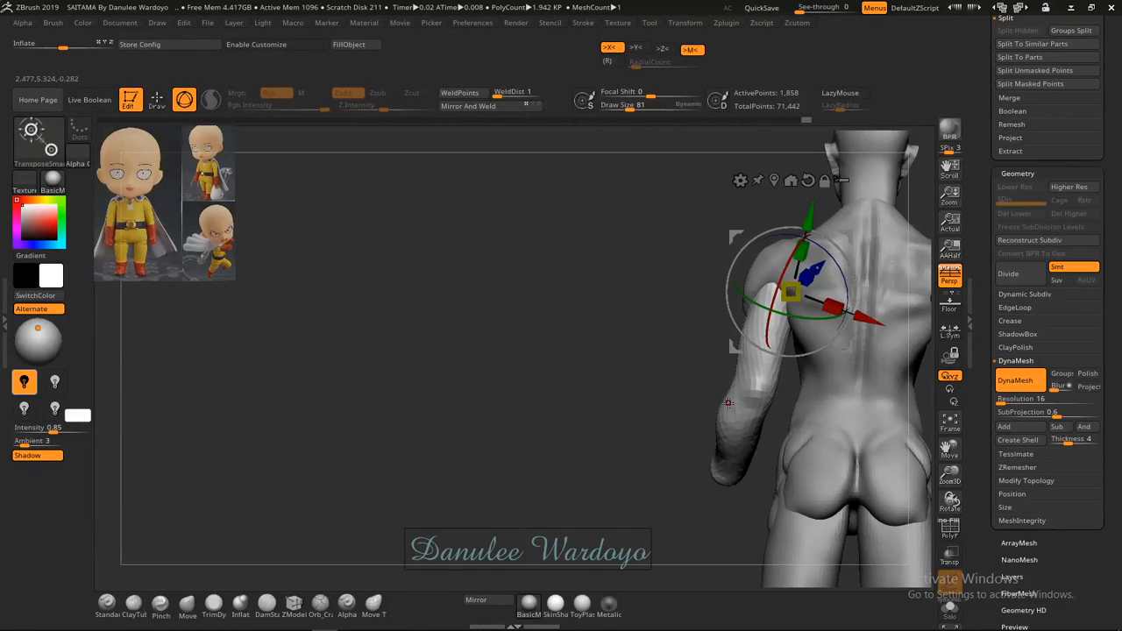
Switch to the TrimDynamic brush and flatten planes on the backs of the upper arms, elbows and forearms.
key("b")
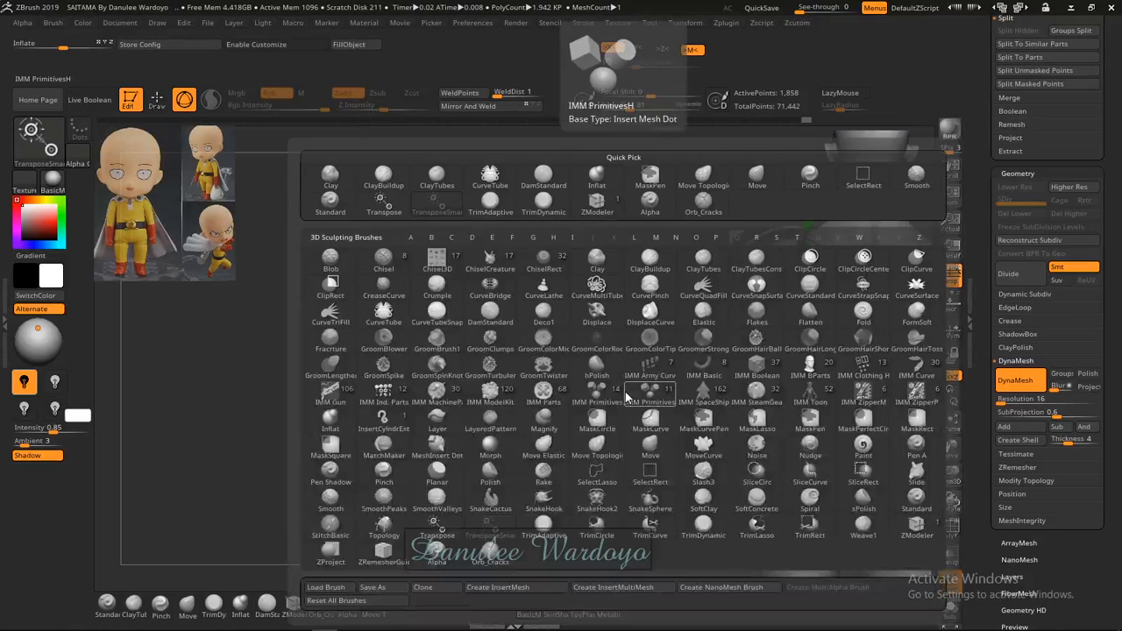
key("t")
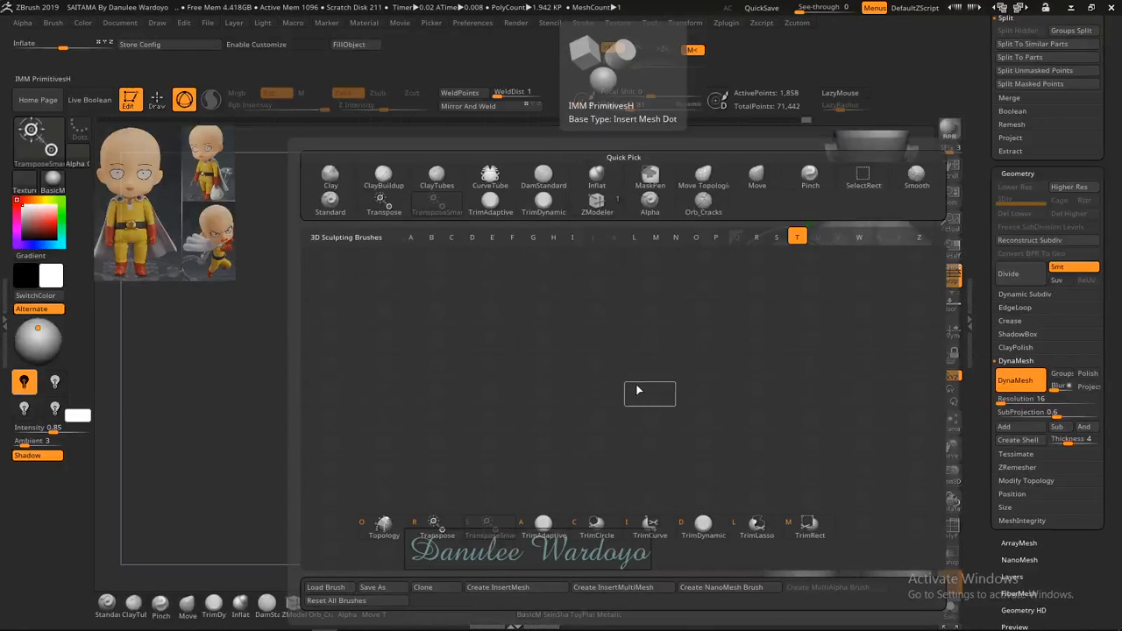
key("d")
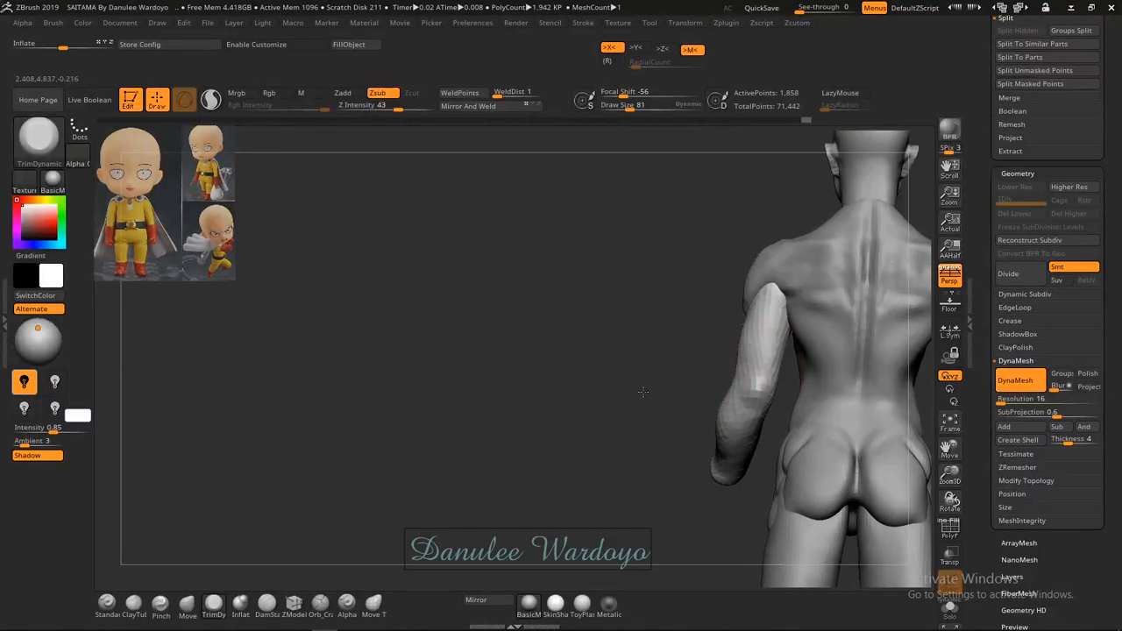
left_click_drag(641, 391, 681, 415)
left_click_drag(756, 346, 705, 352)
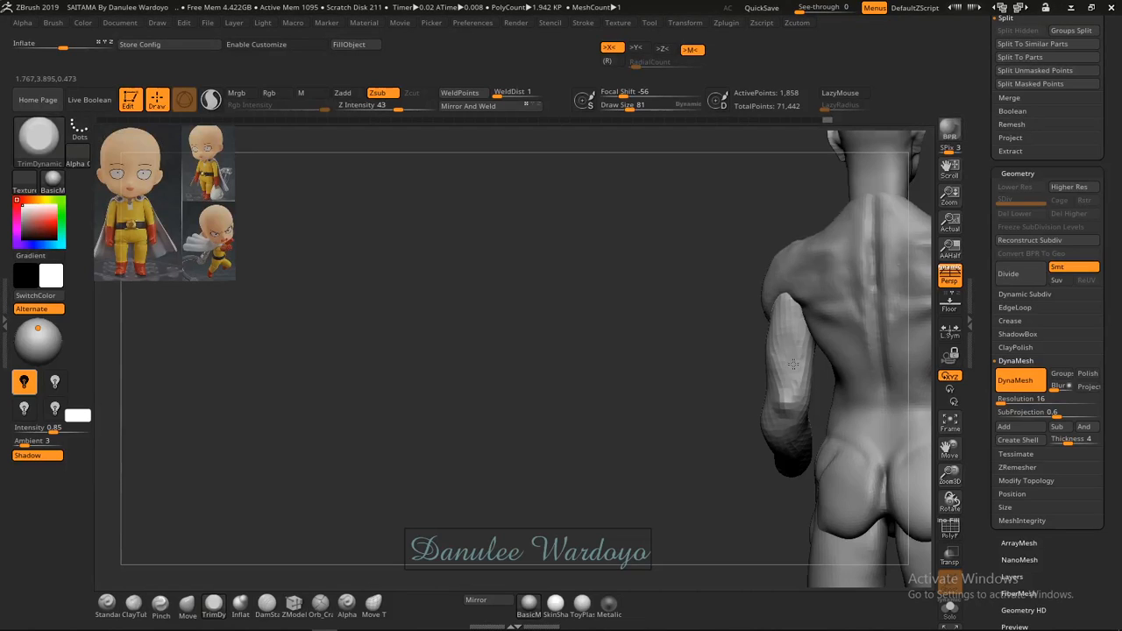
mouse_move(706, 388)
left_mouse_down()
mouse_move(769, 388)
mouse_move(823, 427)
mouse_move(676, 389)
mouse_move(643, 409)
mouse_move(686, 390)
left_mouse_up()
left_click_drag(621, 418, 662, 371)
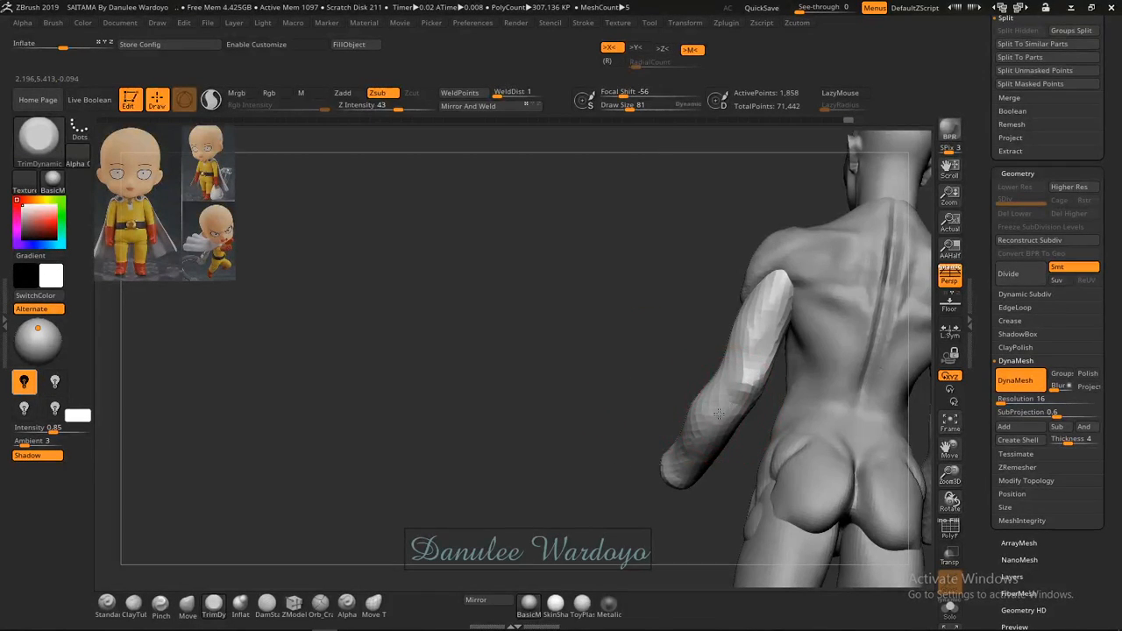
mouse_move(718, 414)
left_mouse_down()
mouse_move(725, 388)
mouse_move(676, 463)
mouse_move(685, 452)
left_mouse_up()
mouse_move(611, 469)
left_mouse_down()
mouse_move(785, 463)
mouse_move(732, 408)
mouse_move(746, 453)
left_mouse_up()
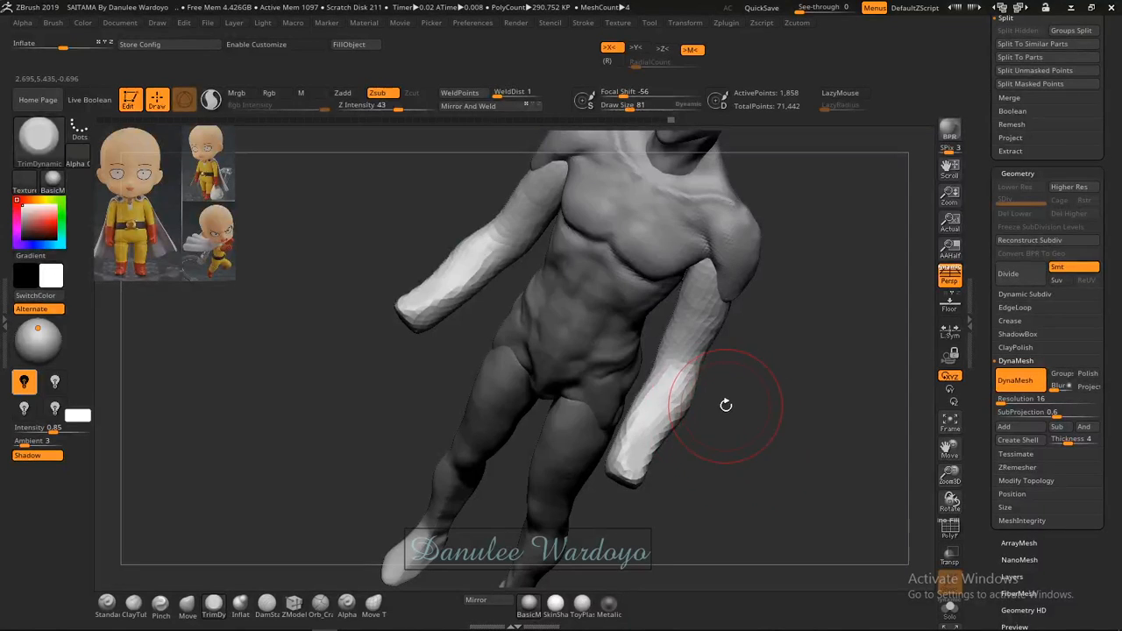
Switch to the Move brush and slim the forearms so they taper toward the wrists.
key("b")
key("m")
key("v")
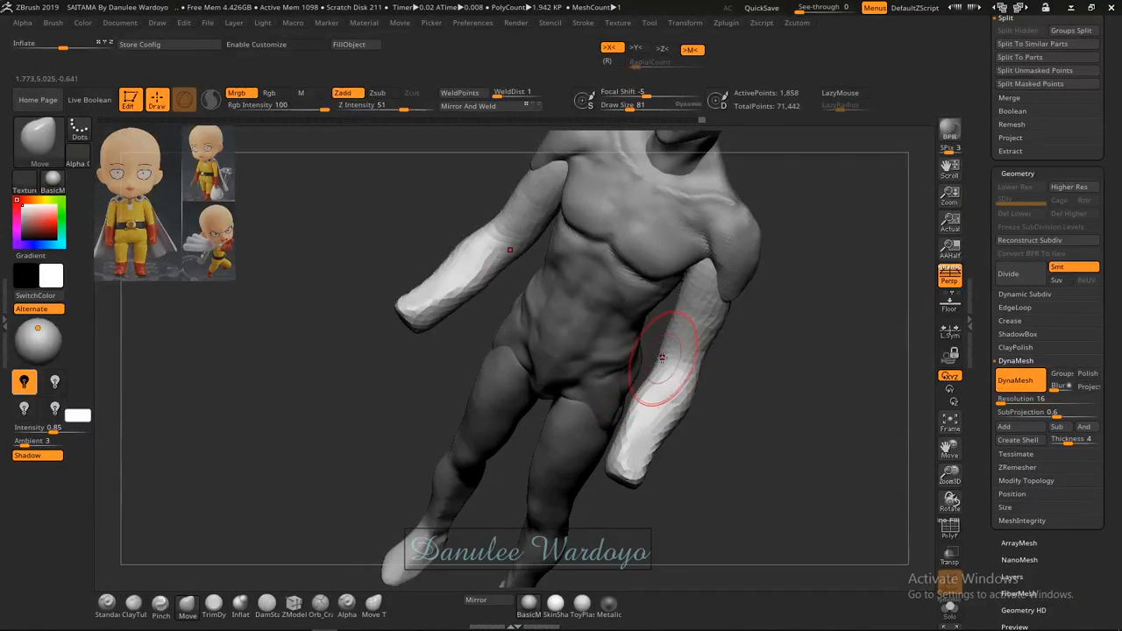
left_click_drag(624, 427, 637, 424)
left_click_drag(633, 411, 643, 405)
mouse_move(783, 393)
left_mouse_down()
mouse_move(662, 377)
mouse_move(720, 390)
mouse_move(588, 471)
mouse_move(636, 466)
mouse_move(638, 452)
mouse_move(664, 460)
mouse_move(644, 445)
mouse_move(695, 498)
mouse_move(645, 465)
mouse_move(697, 469)
left_mouse_up()
mouse_move(596, 419)
left_mouse_down()
mouse_move(580, 422)
mouse_move(616, 423)
left_mouse_up()
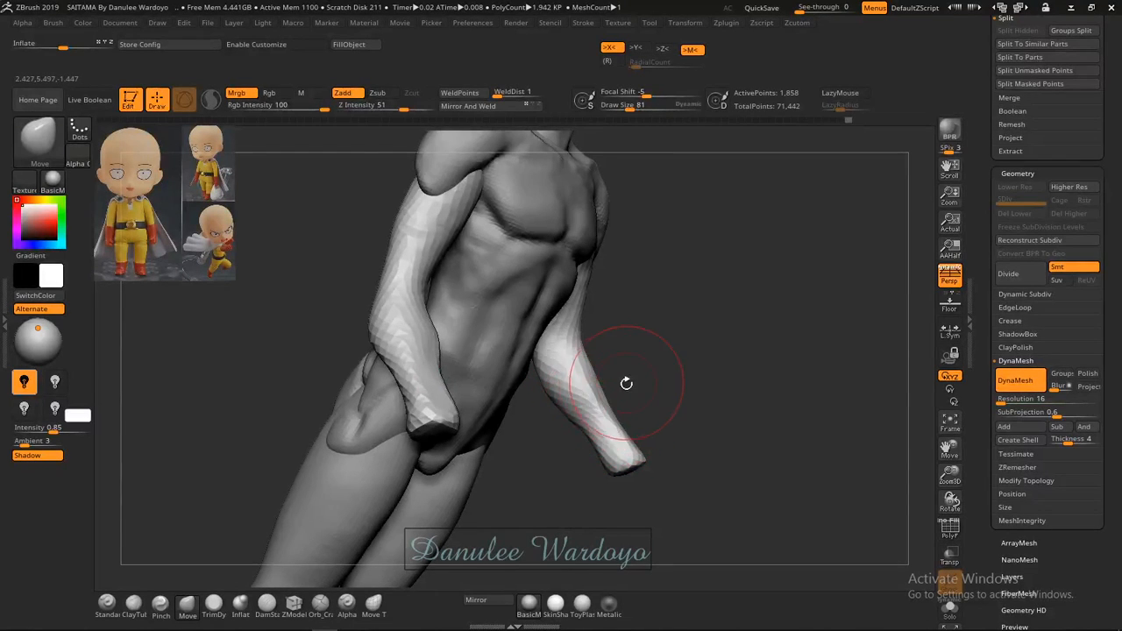
Adjust the contour of the arms around the elbows with the Move brush from the front.
left_click_drag(626, 383, 574, 389)
mouse_move(639, 353)
left_mouse_down()
mouse_move(568, 349)
mouse_move(628, 345)
mouse_move(613, 328)
mouse_move(592, 338)
left_mouse_up()
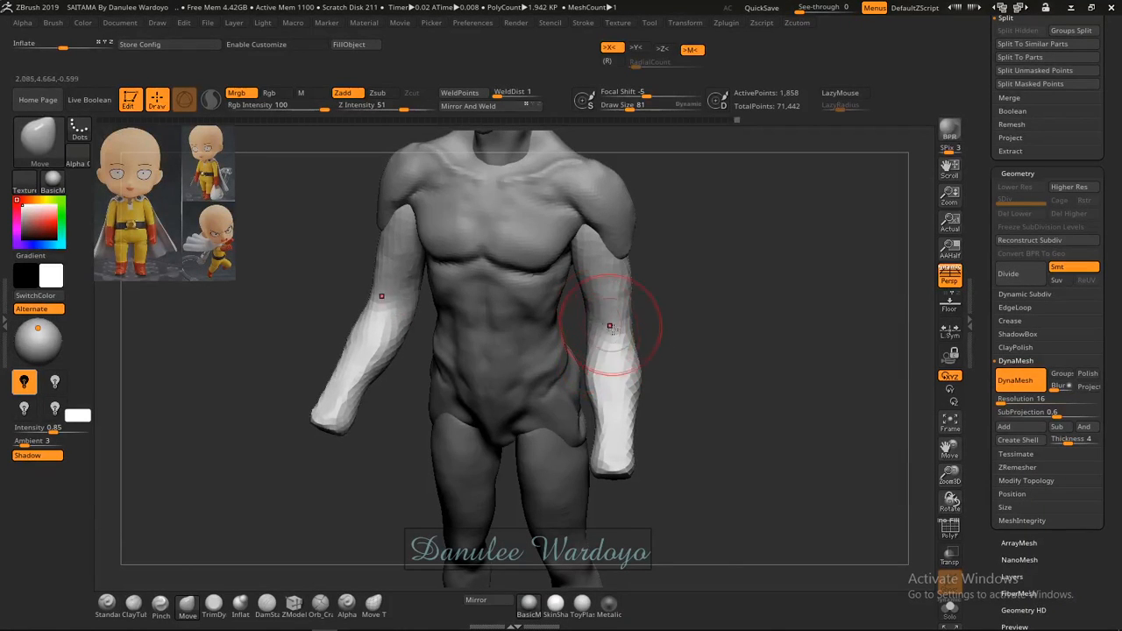
left_click_drag(613, 325, 641, 343)
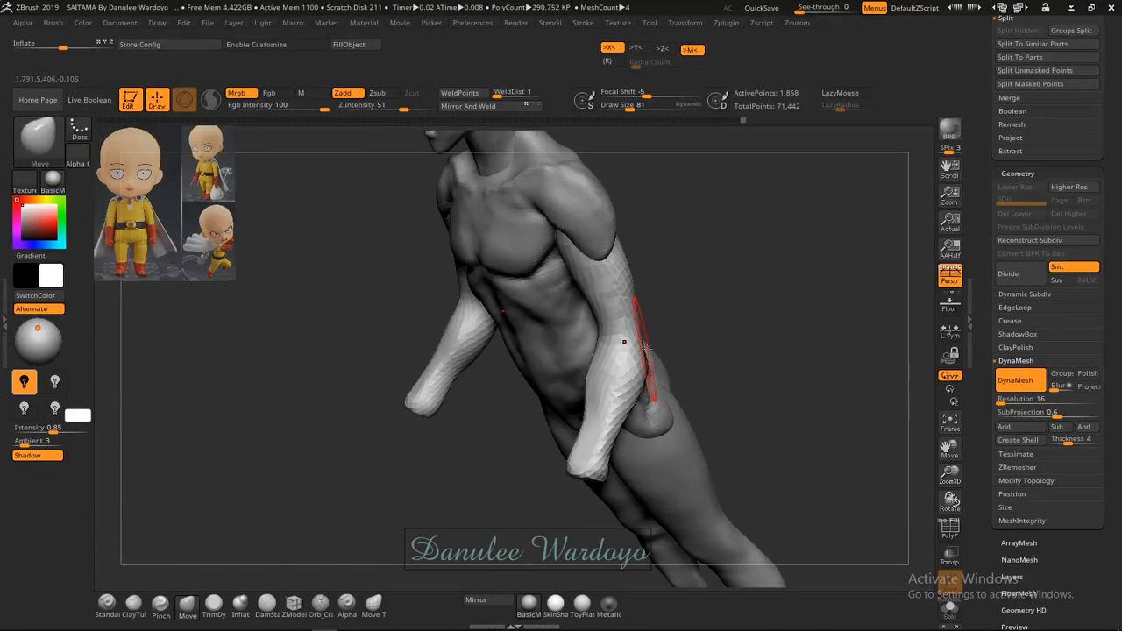
Switch to the DamStandard brush, turn off LazyMouse, and carve a crease across the inside of the elbows.
key("b")
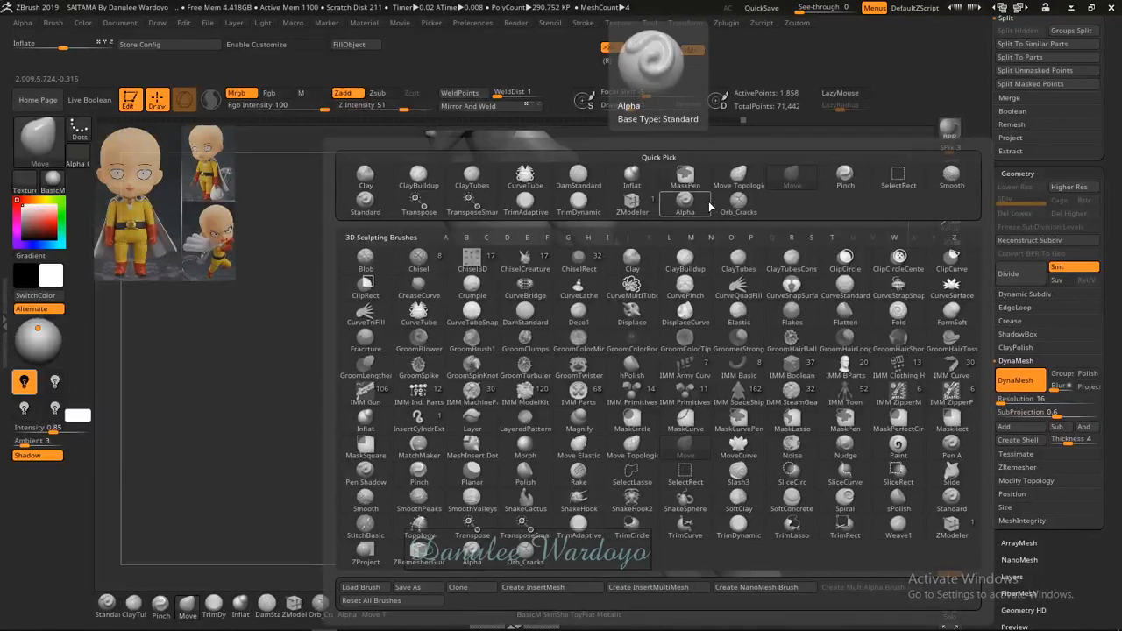
left_click(583, 173)
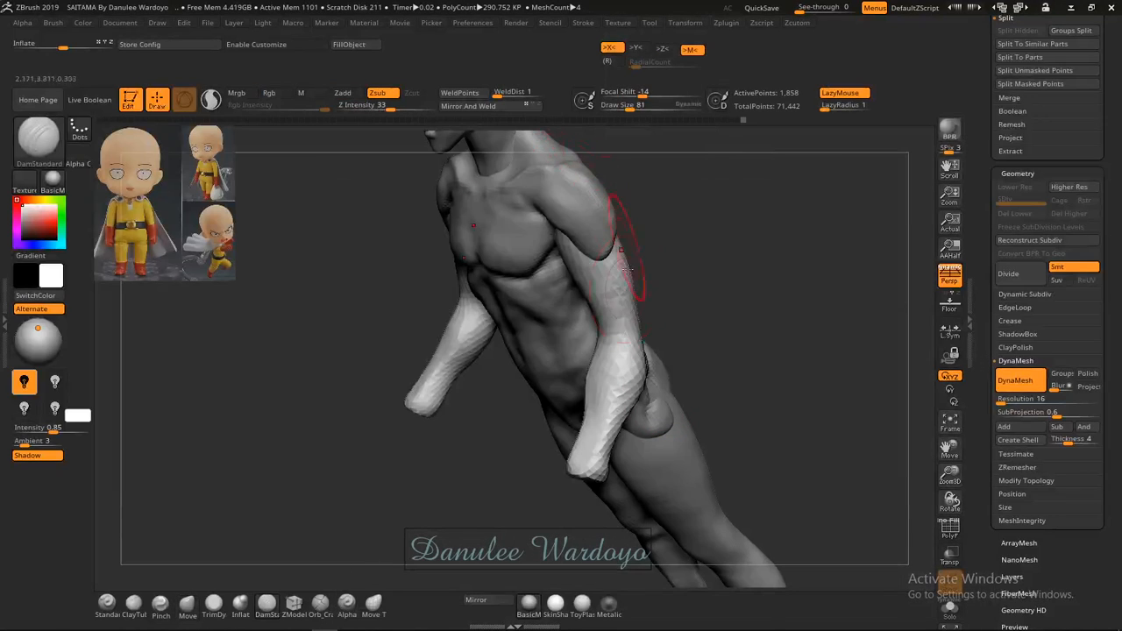
mouse_move(608, 326)
right_mouse_down()
mouse_move(631, 322)
mouse_move(599, 327)
right_mouse_up()
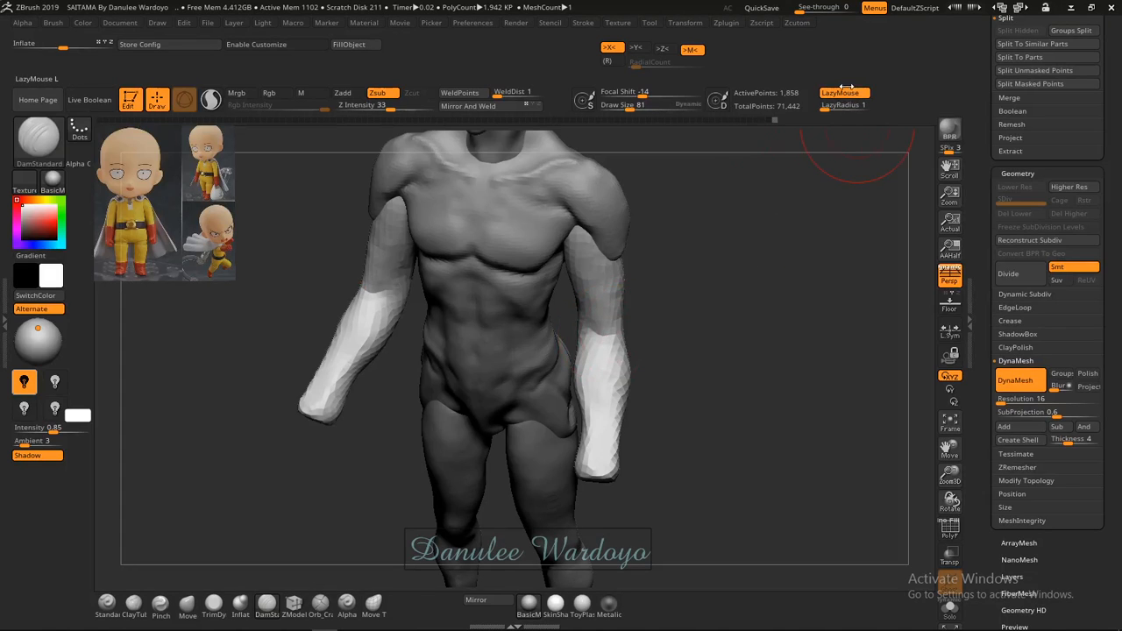
left_click(844, 91)
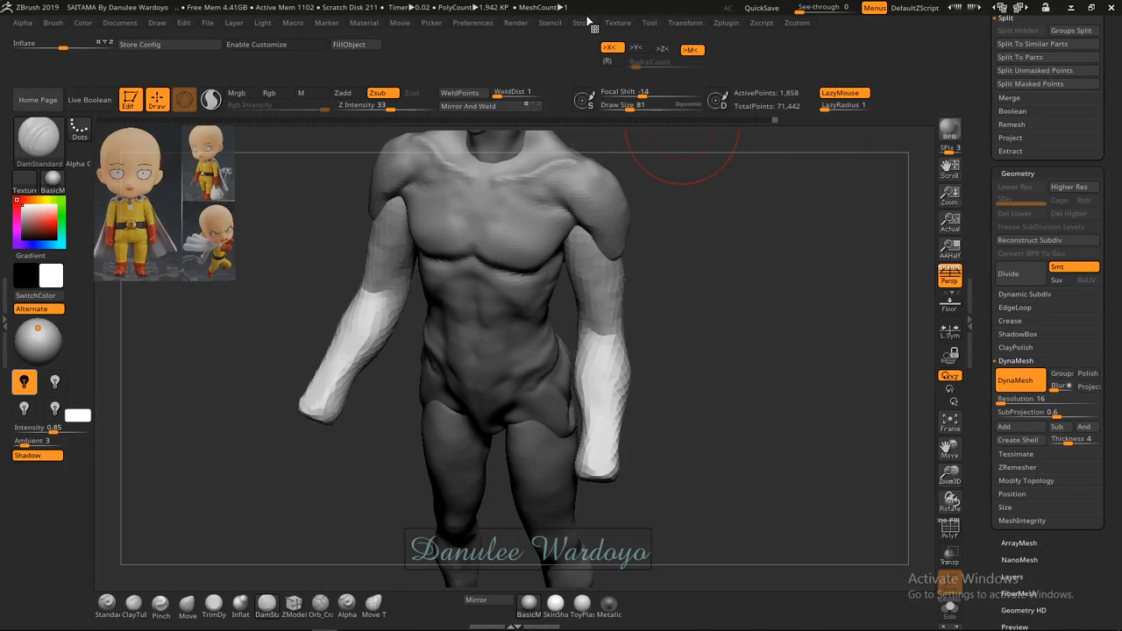
left_click(583, 23)
left_click(616, 193)
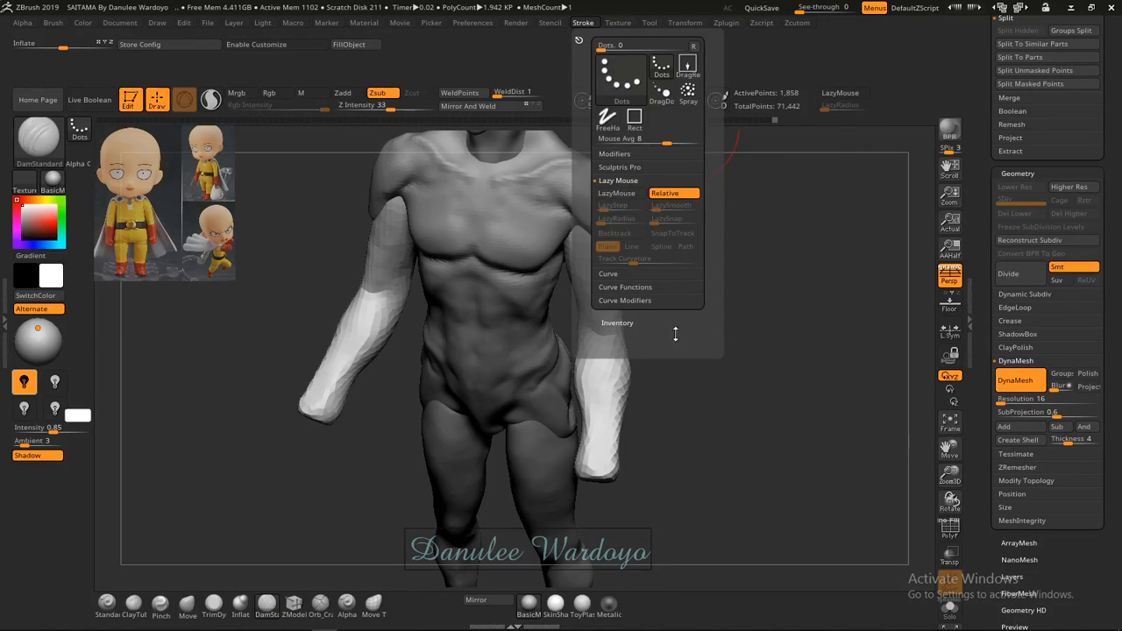
left_click_drag(589, 329, 606, 332)
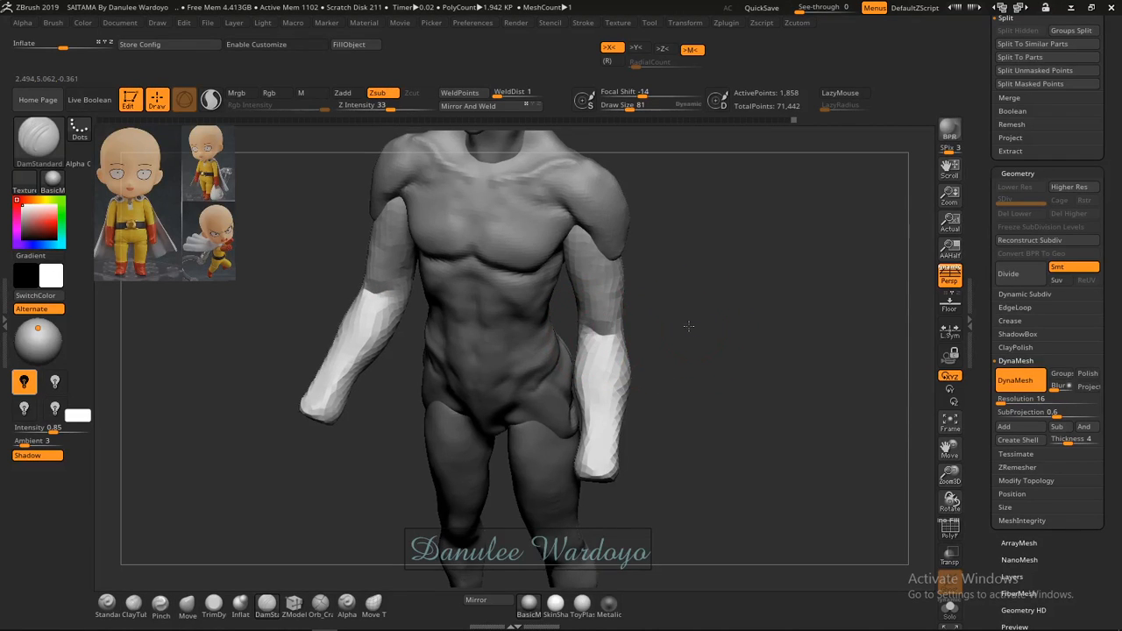
mouse_move(681, 326)
left_mouse_down()
mouse_move(660, 322)
mouse_move(615, 342)
mouse_move(605, 331)
left_mouse_up()
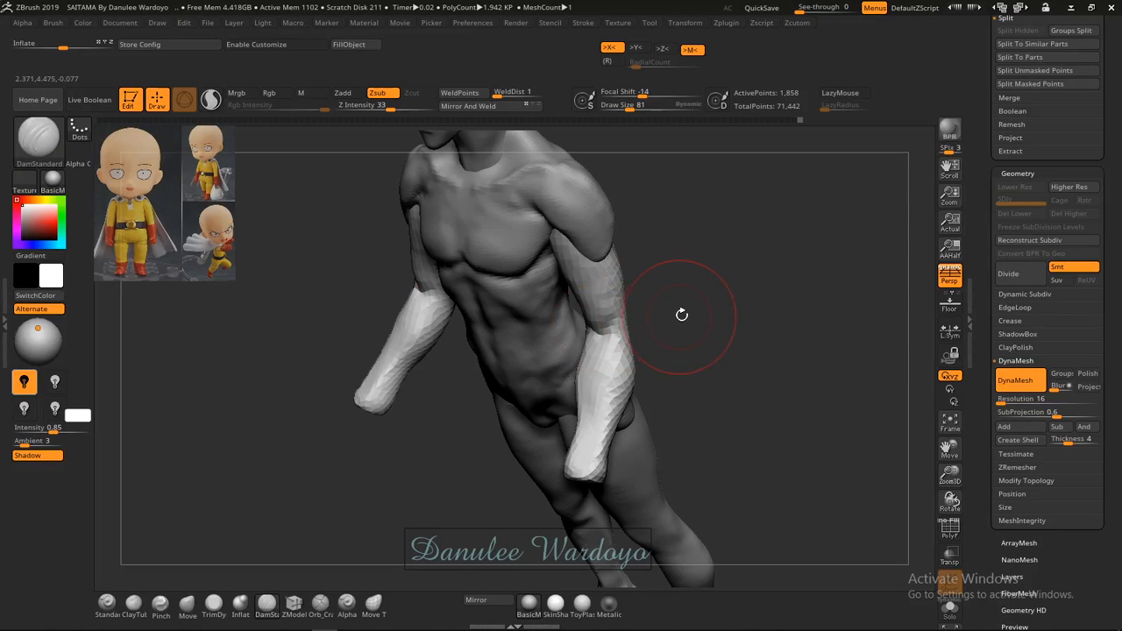
Switch to the Standard brush and build up muscle volume along the upper arms and forearms from several angles.
key("b")
key("s")
key("t")
mouse_move(630, 283)
left_mouse_down()
mouse_move(652, 279)
mouse_move(601, 266)
mouse_move(590, 305)
mouse_move(599, 265)
mouse_move(601, 301)
mouse_move(604, 236)
mouse_move(600, 326)
left_mouse_up()
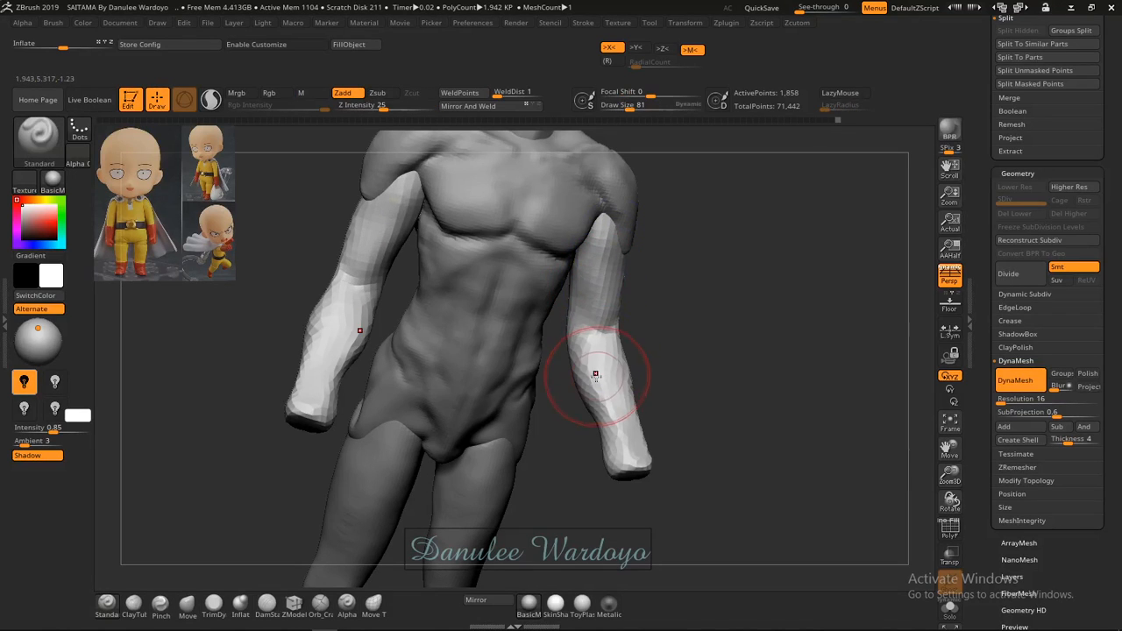
mouse_move(596, 374)
left_mouse_down()
mouse_move(589, 352)
mouse_move(600, 383)
mouse_move(585, 368)
left_mouse_up()
mouse_move(714, 382)
left_mouse_down()
mouse_move(675, 371)
mouse_move(639, 342)
mouse_move(631, 410)
left_mouse_up()
mouse_move(721, 407)
left_mouse_down()
mouse_move(630, 401)
mouse_move(635, 426)
left_mouse_up()
mouse_move(738, 383)
left_mouse_down()
mouse_move(657, 371)
mouse_move(596, 426)
left_mouse_up()
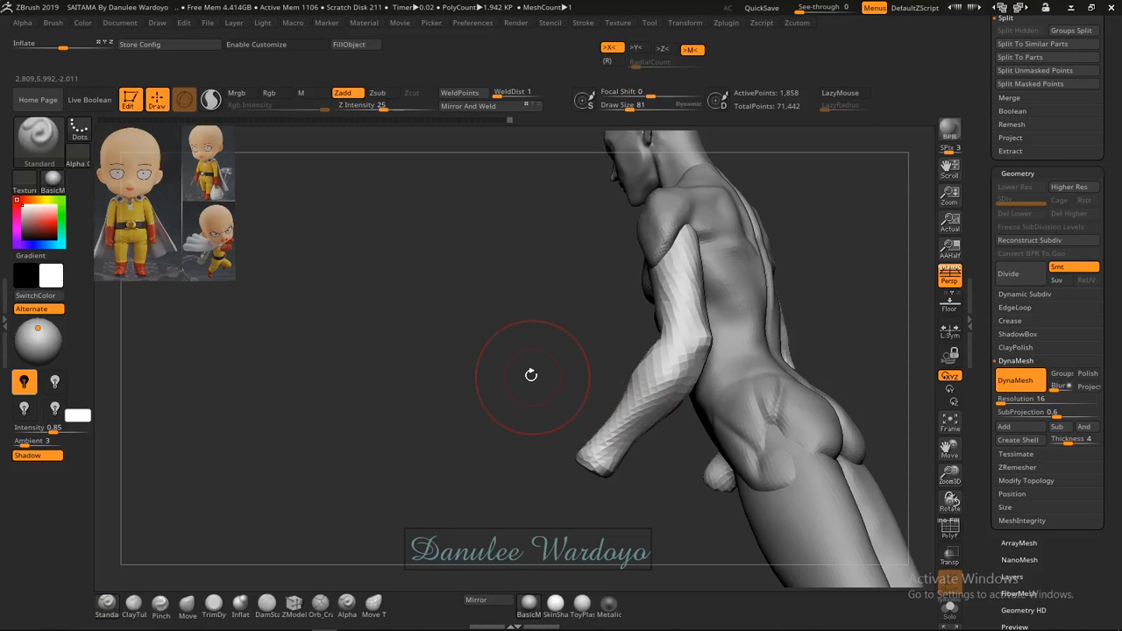
Check the forearm shapes from the side and back, and isolate the arms subtool with Solo.
left_click_drag(530, 375, 587, 431)
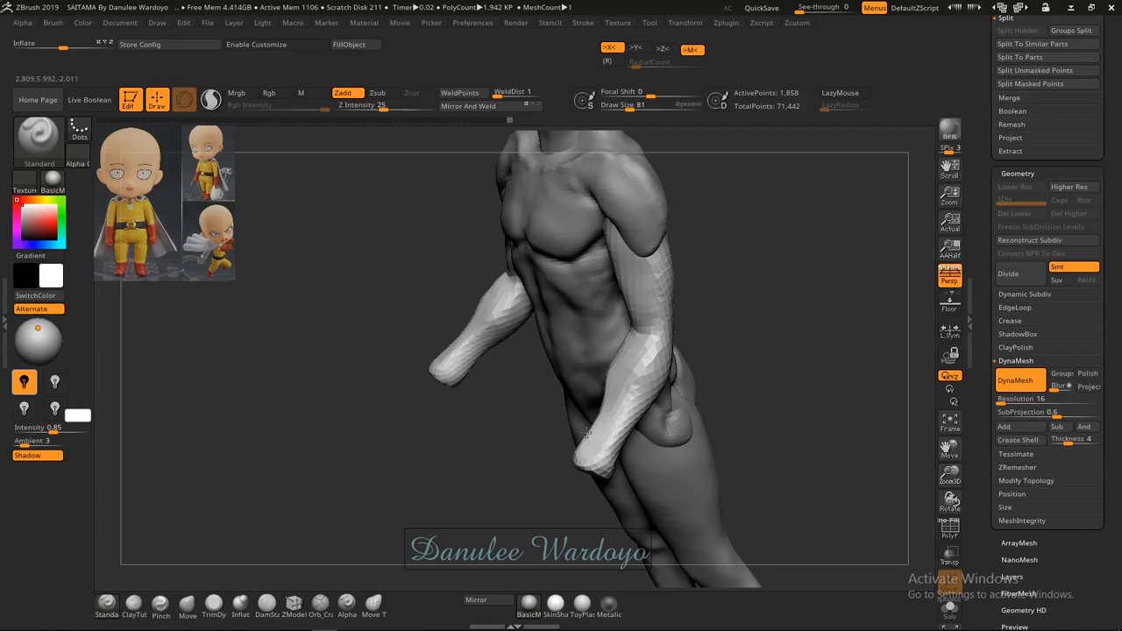
left_click_drag(585, 432, 576, 392)
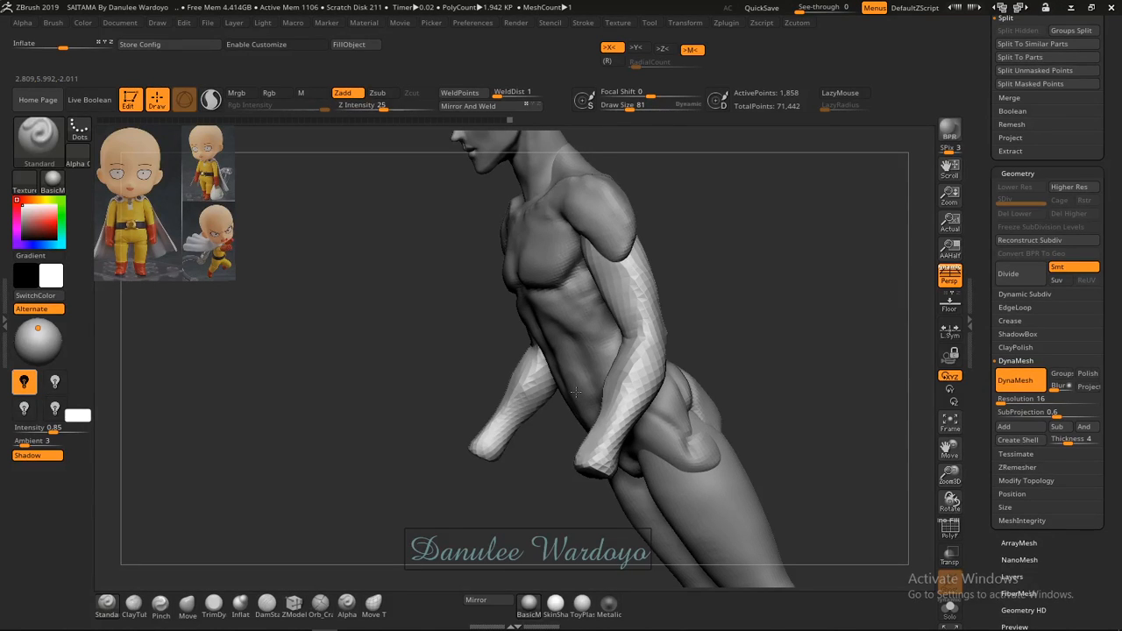
left_click_drag(576, 392, 934, 580)
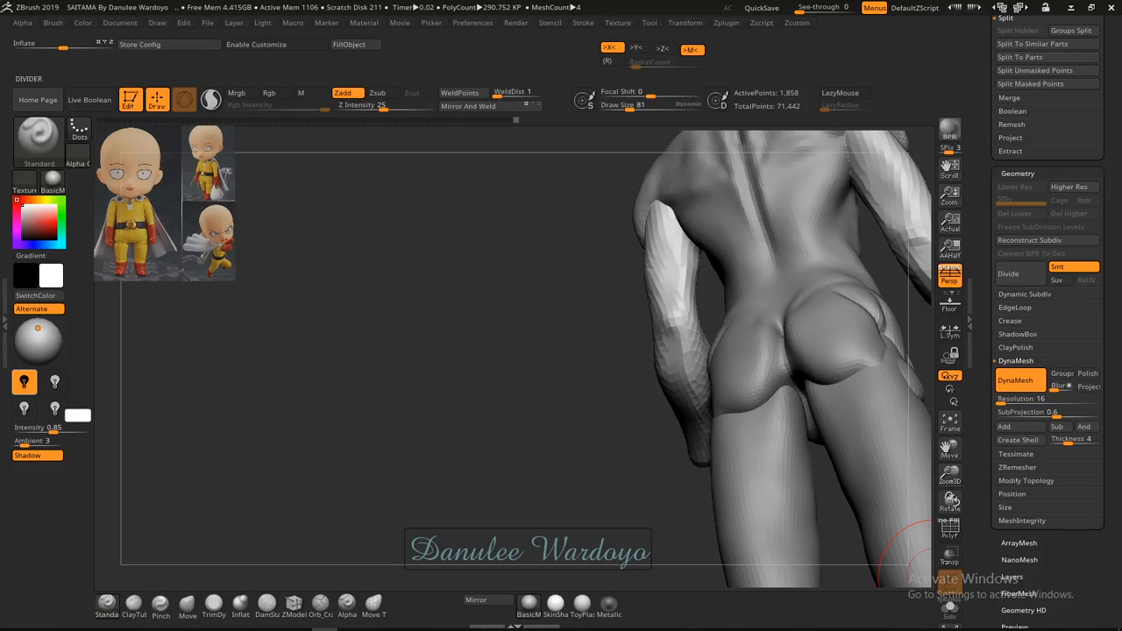
left_click(950, 607)
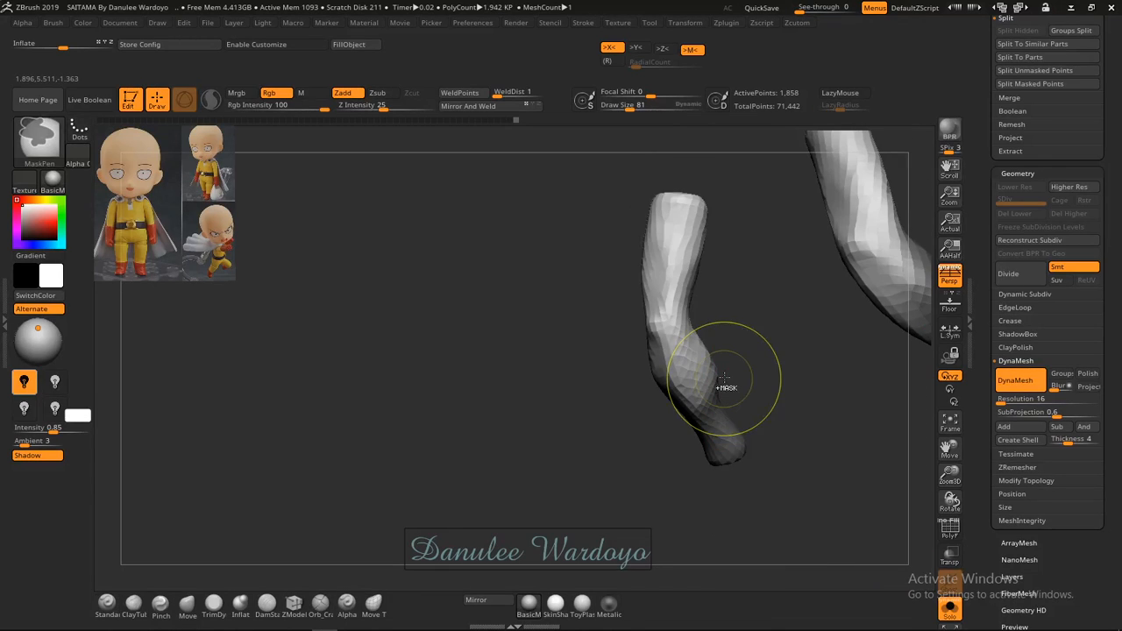
Paint a mask over the forearms up to the elbows and invert it to protect the upper arms instead.
mouse_move(713, 402)
left_mouse_down("ctrl")
mouse_move(688, 402)
mouse_move(693, 366)
mouse_move(666, 321)
left_mouse_up("ctrl")
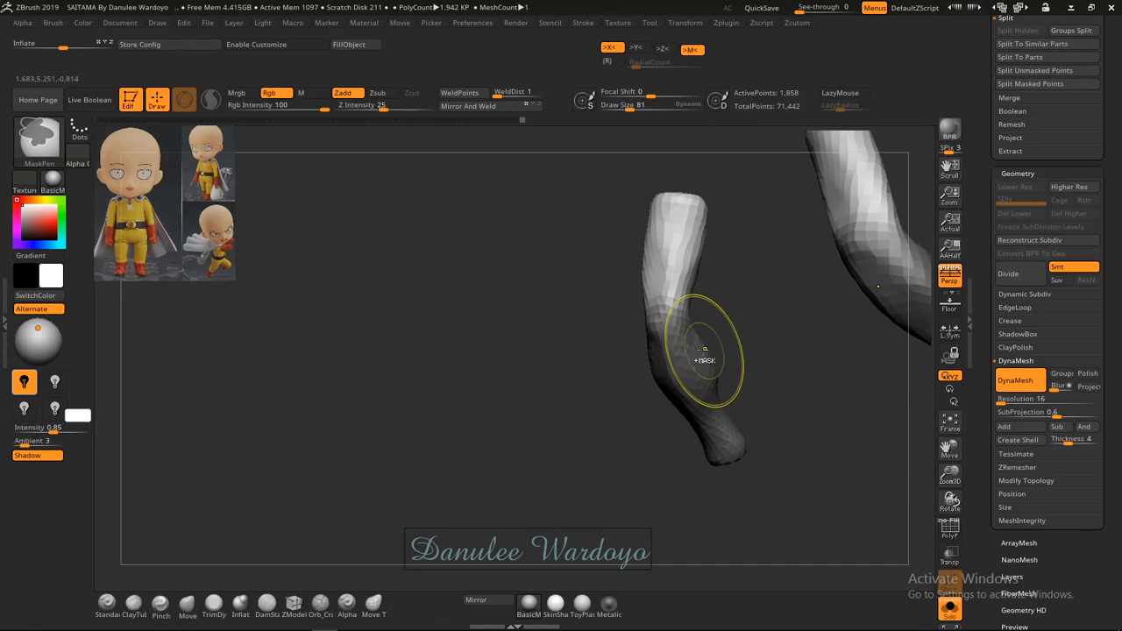
mouse_move(726, 359)
left_mouse_down()
mouse_move(783, 371)
mouse_move(676, 358)
left_mouse_up()
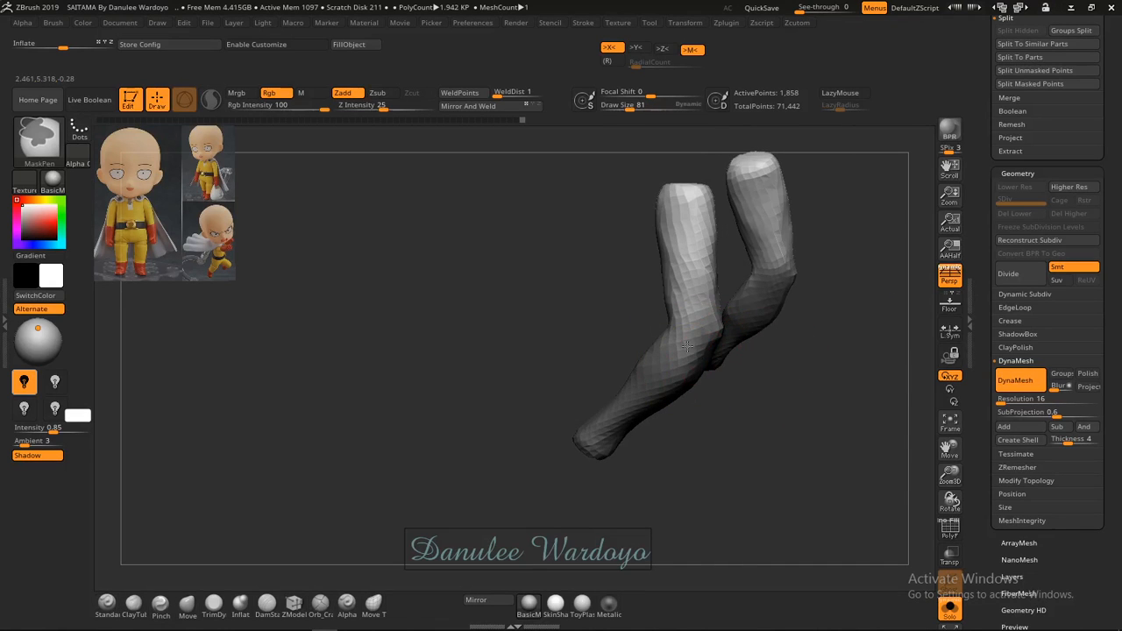
left_click(502, 312, "ctrl")
mouse_move(461, 360)
left_mouse_down()
mouse_move(487, 366)
mouse_move(518, 353)
mouse_move(481, 344)
left_mouse_up()
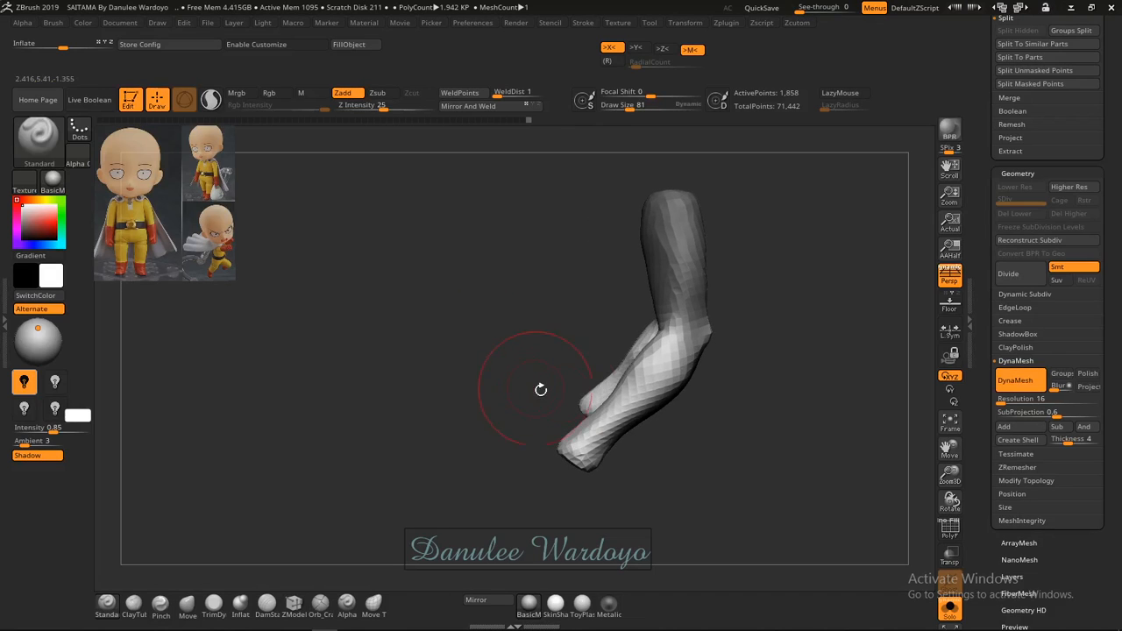
Activate the Move gizmo, place it at the elbows, and adjust the pose of the unmasked forearms.
left_click_drag(541, 389, 698, 426)
key("space")
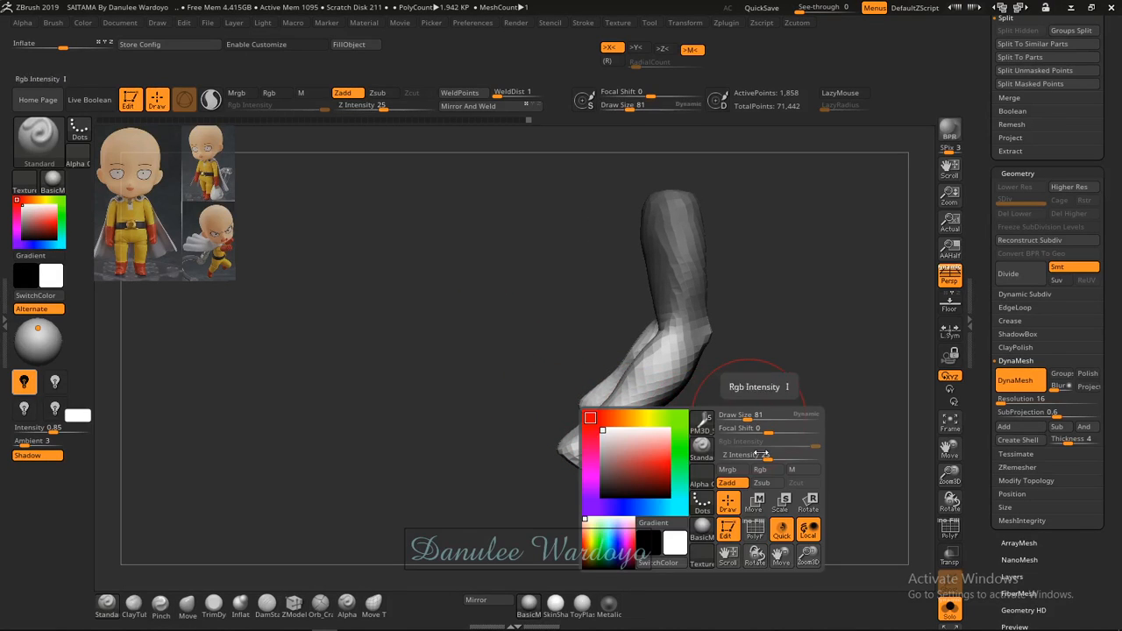
left_click(720, 496)
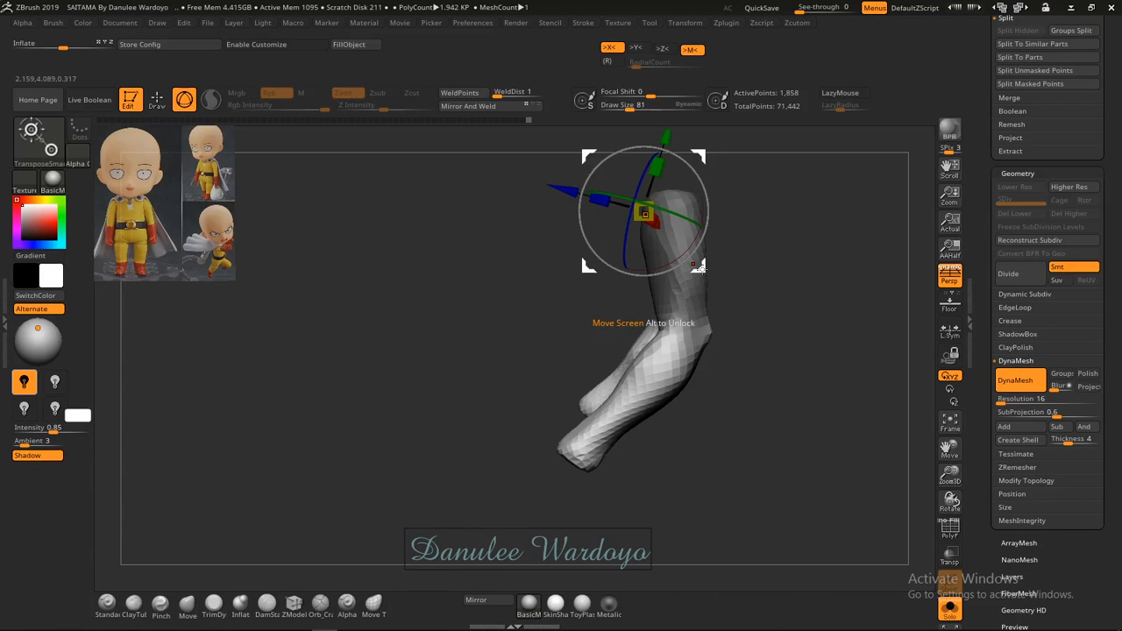
left_click_drag(699, 267, 735, 387)
left_click_drag(738, 456, 762, 458)
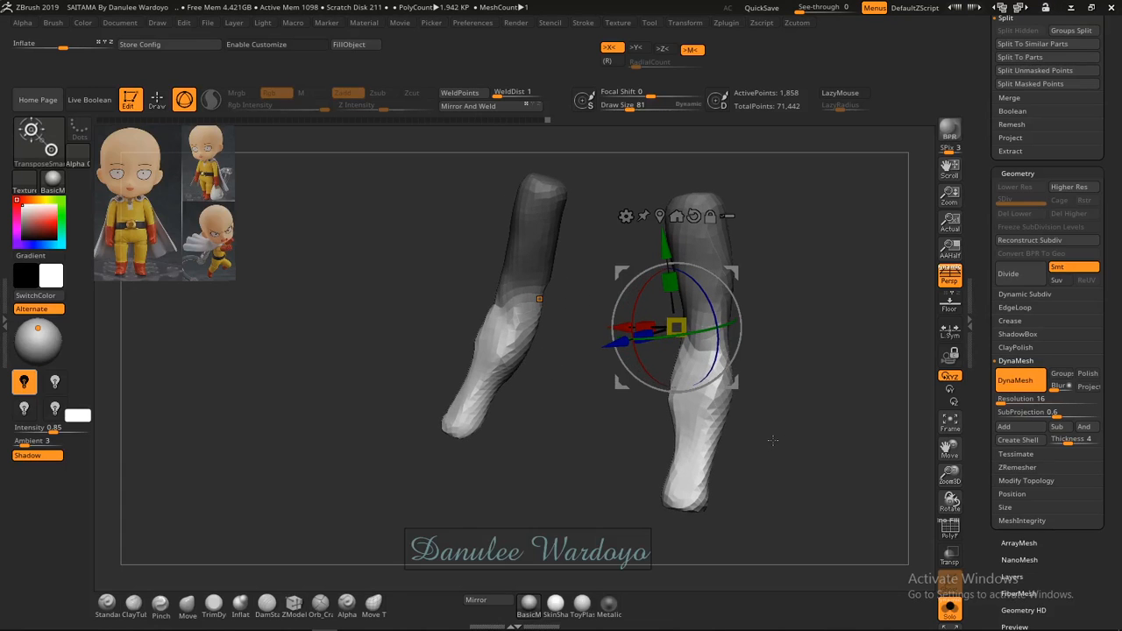
Clear the mask from the arms and switch to the Move brush.
key("b")
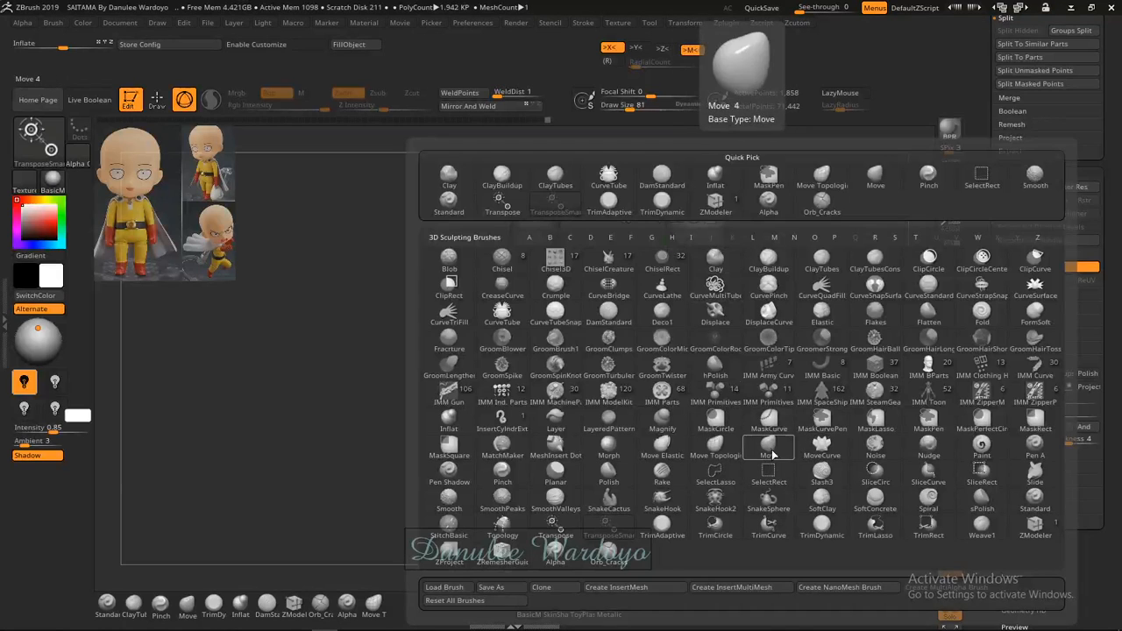
key("m")
key("p")
left_click(806, 311, "ctrl")
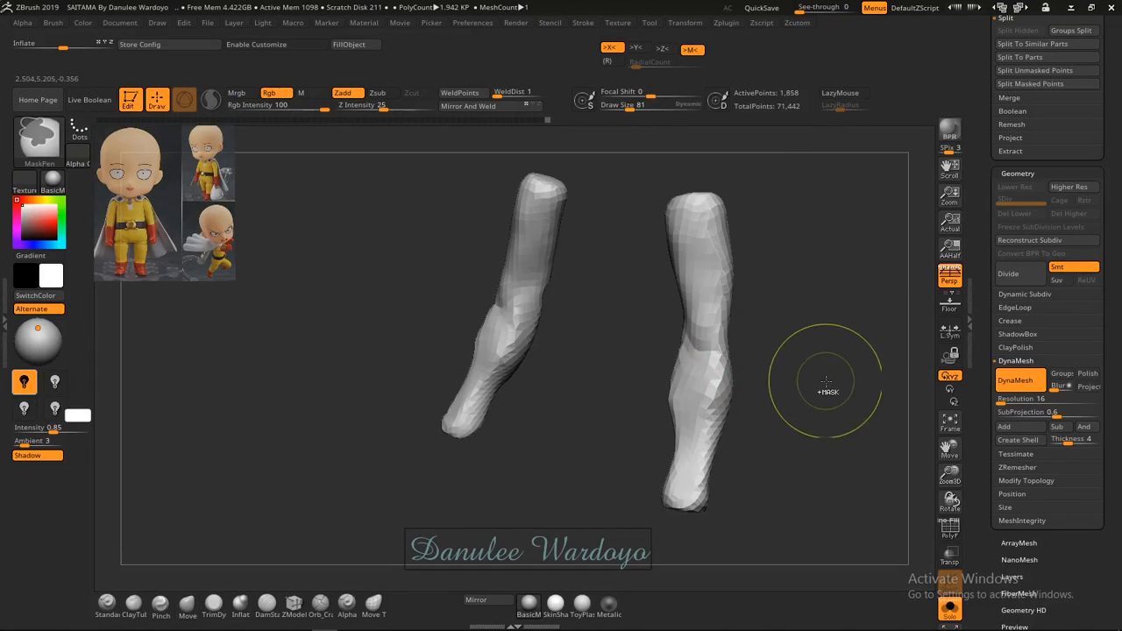
key("b")
key("m")
key("v")
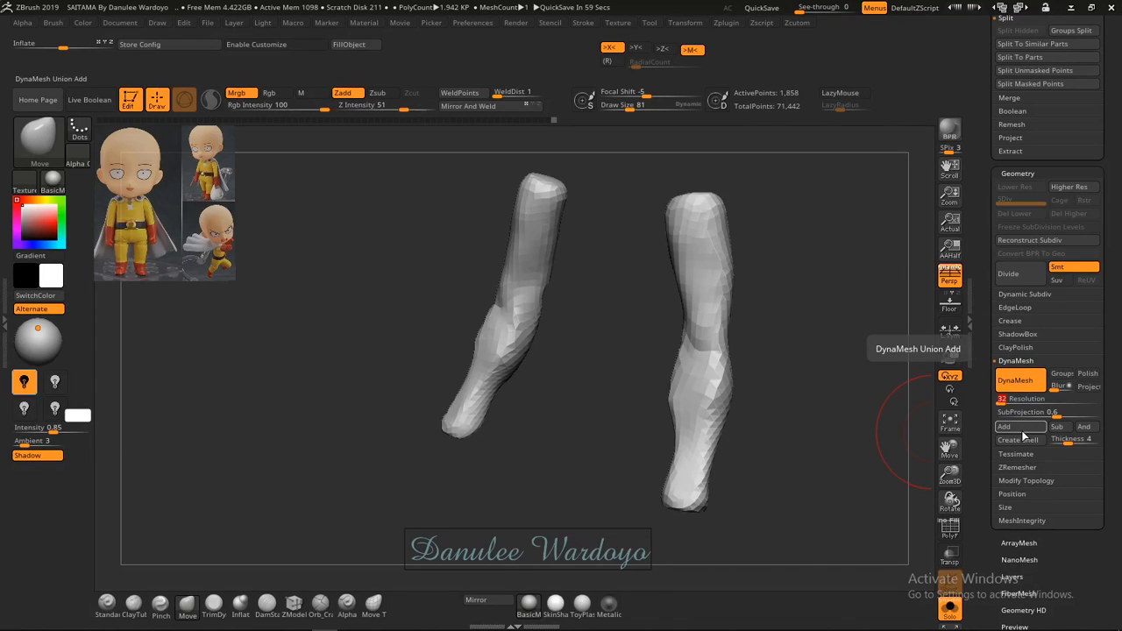
Set the DynaMesh resolution to 32, remesh the arms, and smooth them from the elbows down the forearms.
left_click_drag(605, 331, 571, 443, "ctrl")
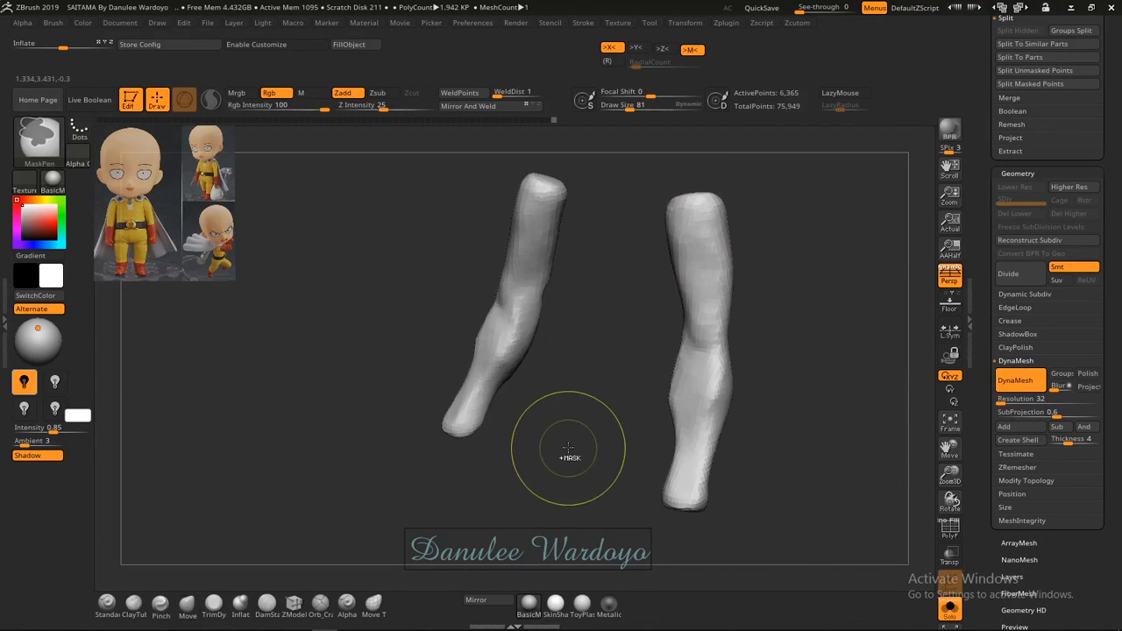
mouse_move(572, 399)
left_mouse_down()
mouse_move(599, 385)
mouse_move(624, 349)
left_mouse_up()
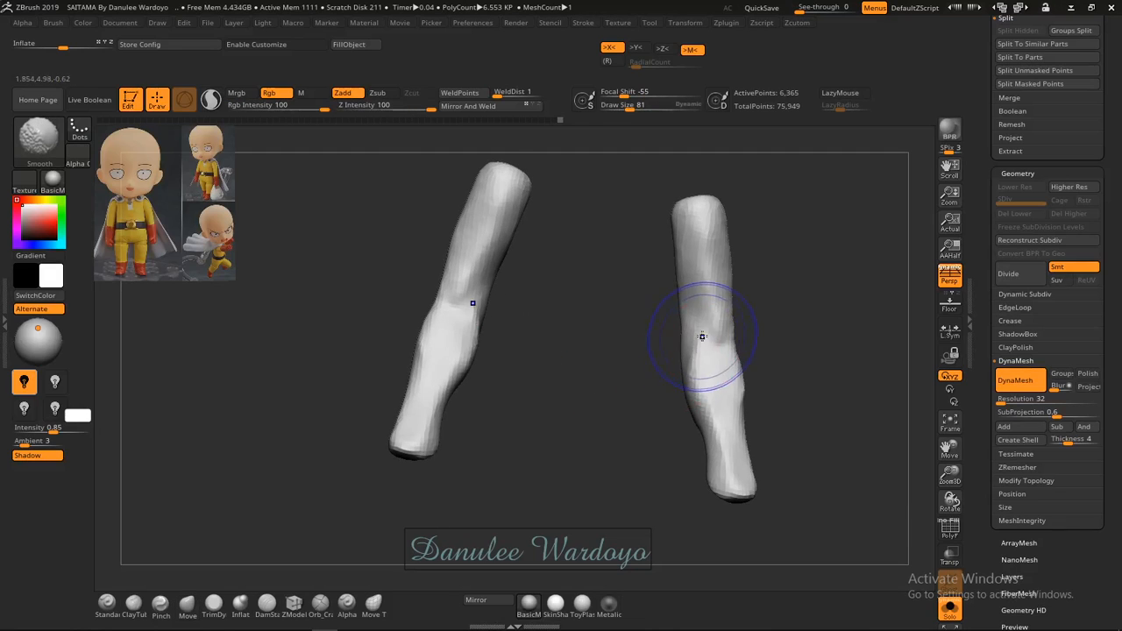
mouse_move(702, 335)
left_mouse_down("shift")
mouse_move(698, 258)
mouse_move(715, 285)
mouse_move(714, 484)
mouse_move(728, 481)
left_mouse_up("shift")
Turn off Solo to show the whole figure and check the arms against the body.
right_click_drag(624, 347, 616, 396, "ctrl")
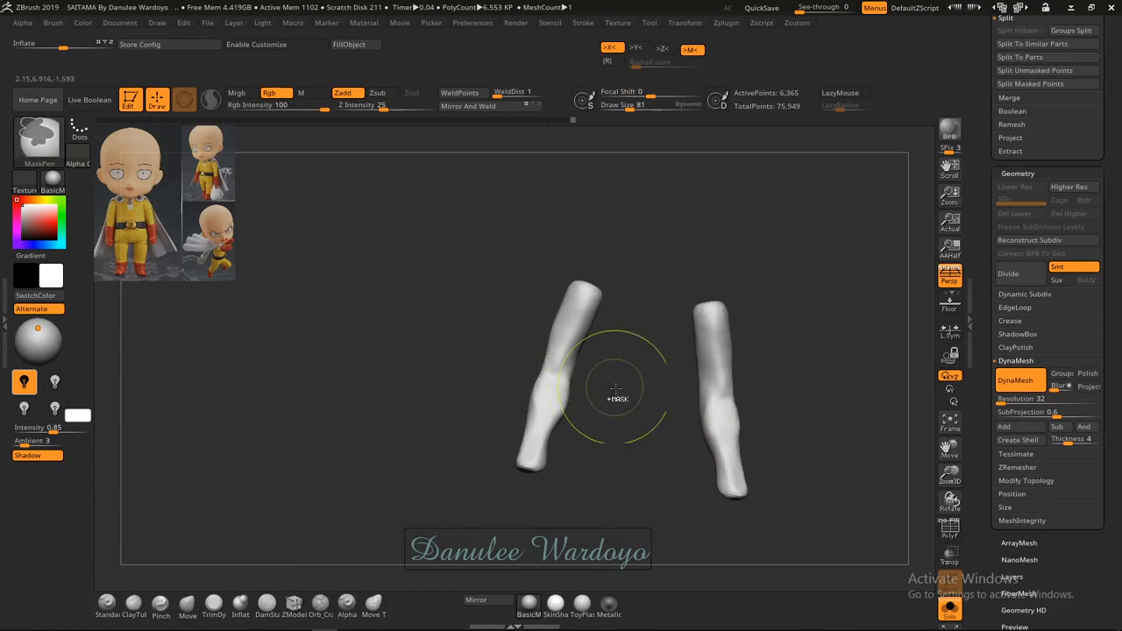
left_click(949, 606)
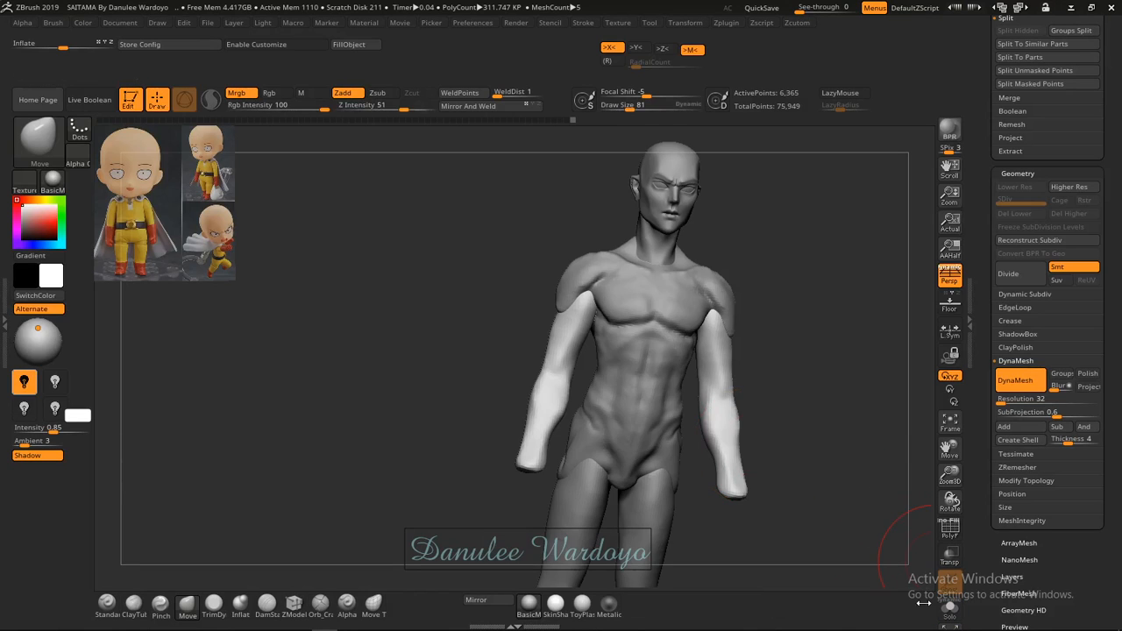
left_click_drag(780, 397, 666, 377)
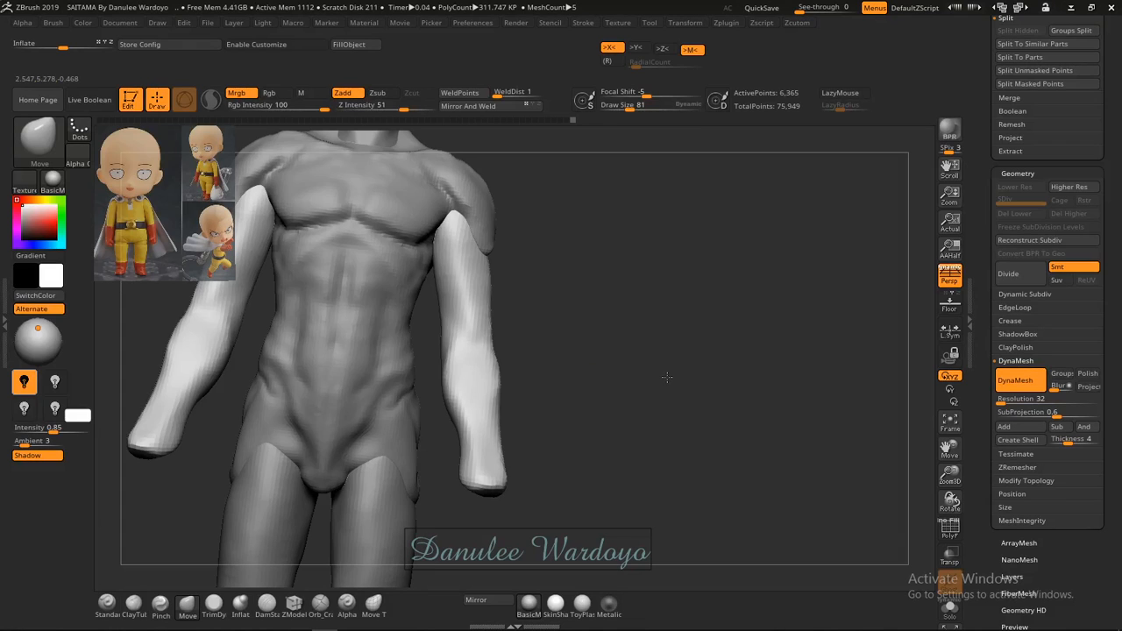
left_click_drag(566, 376, 664, 412)
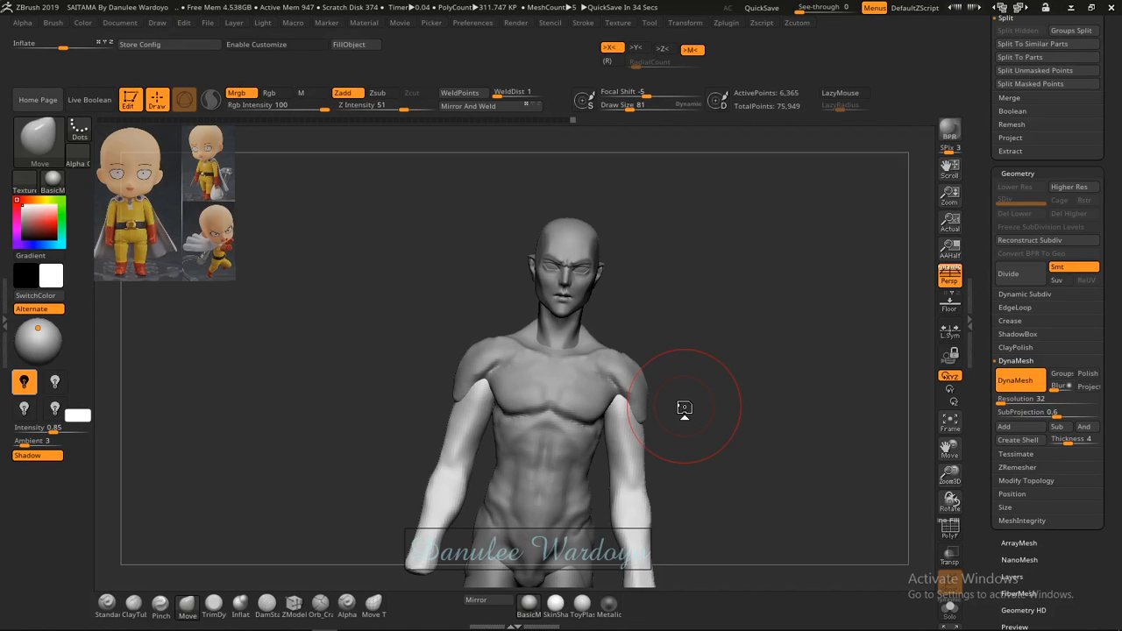
Minimize ZBrush and return to OBS Studio.
key("ctrl+shift")
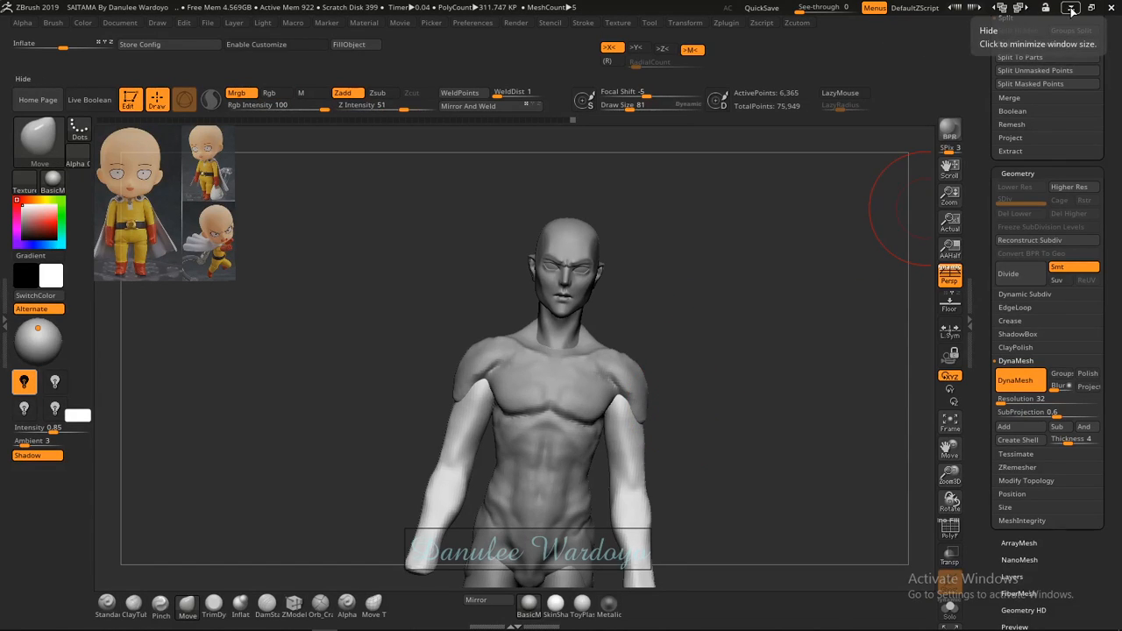
left_click(1071, 9)
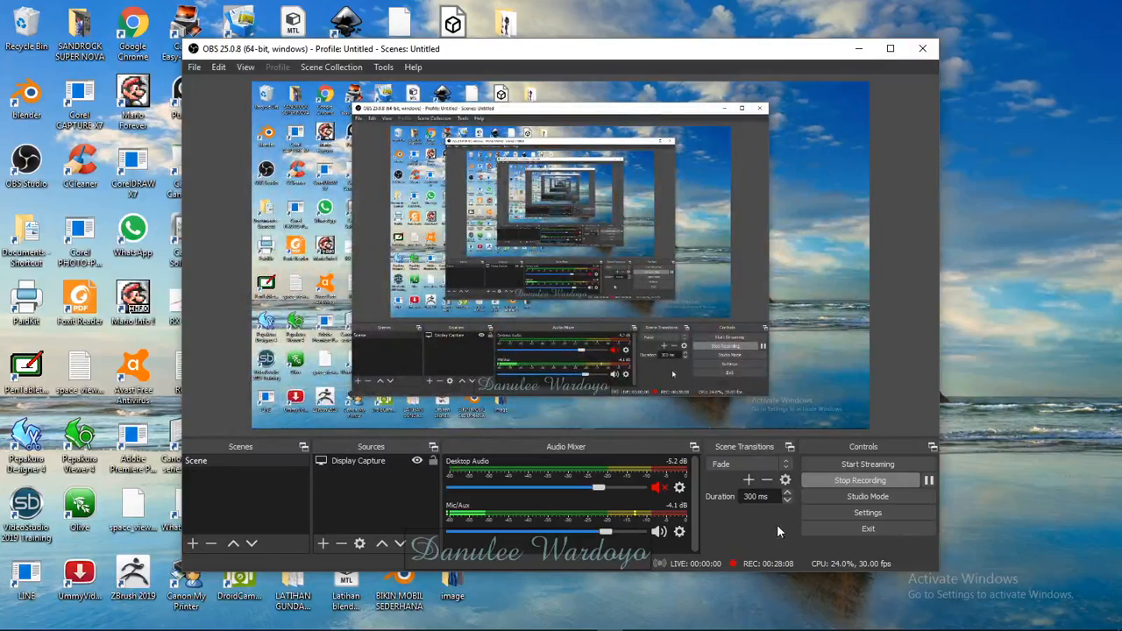